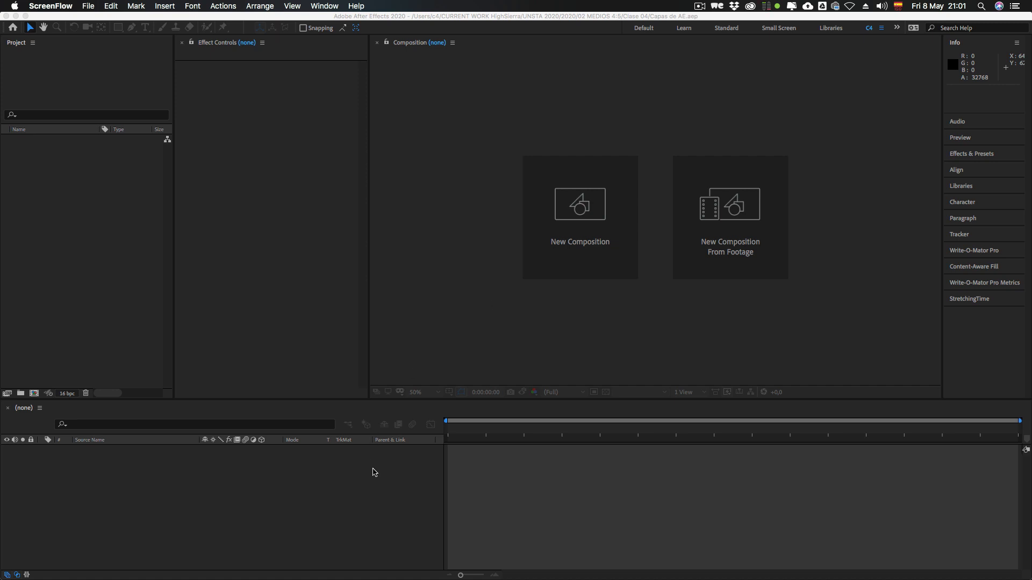
Step: Create a new composition named MAIN at 1280 x 720 px, 24 frames per second and five seconds long
left_click(374, 472)
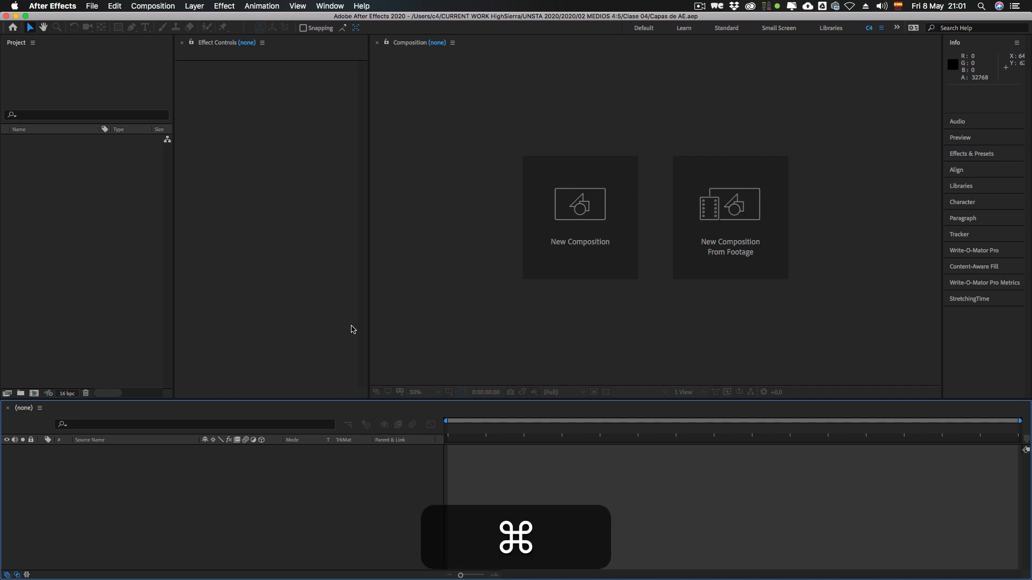
key("super+n")
left_click_drag(505, 127, 488, 102)
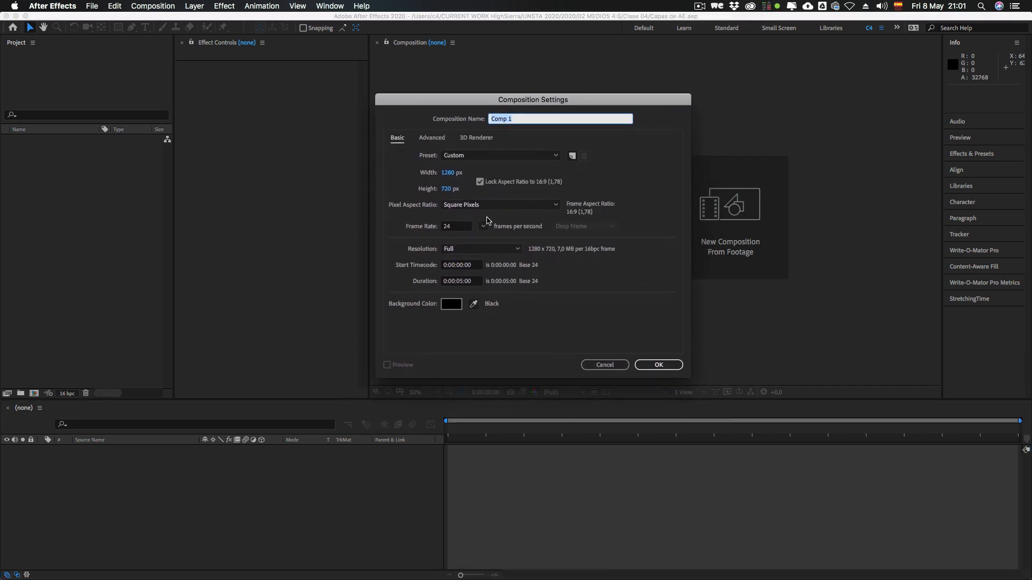
key("shift")
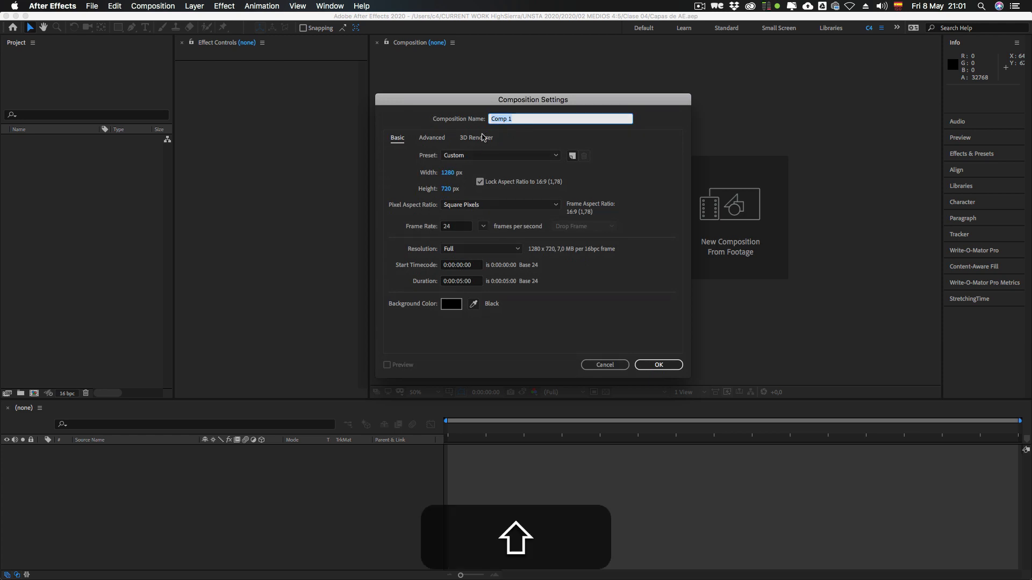
type("MAIN")
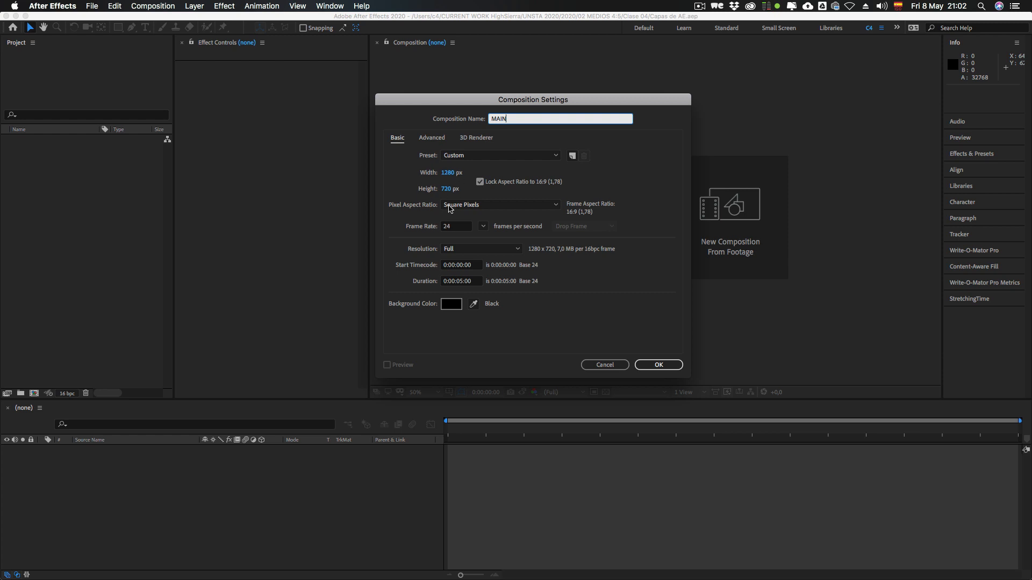
left_click(450, 228)
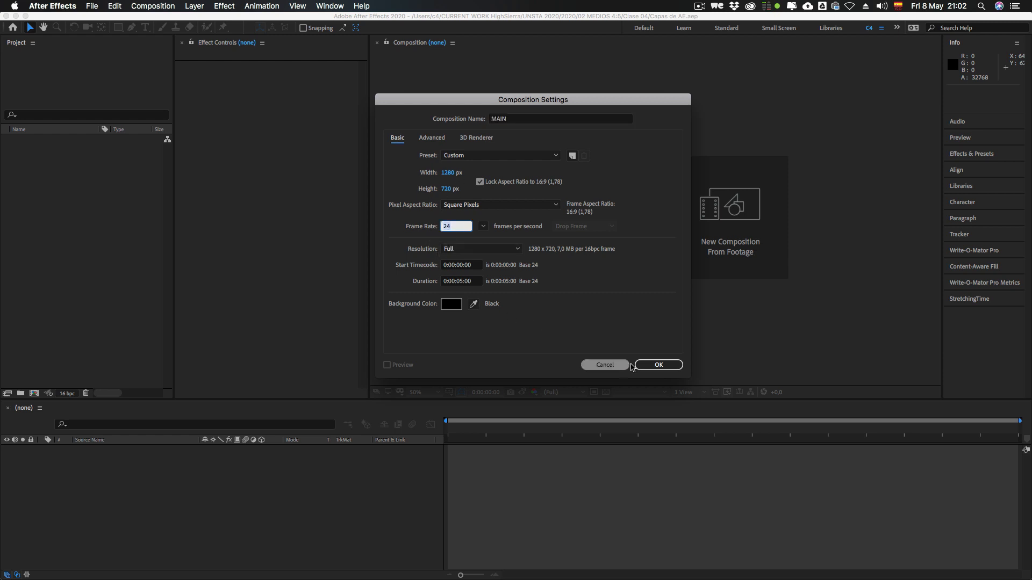
left_click(672, 367)
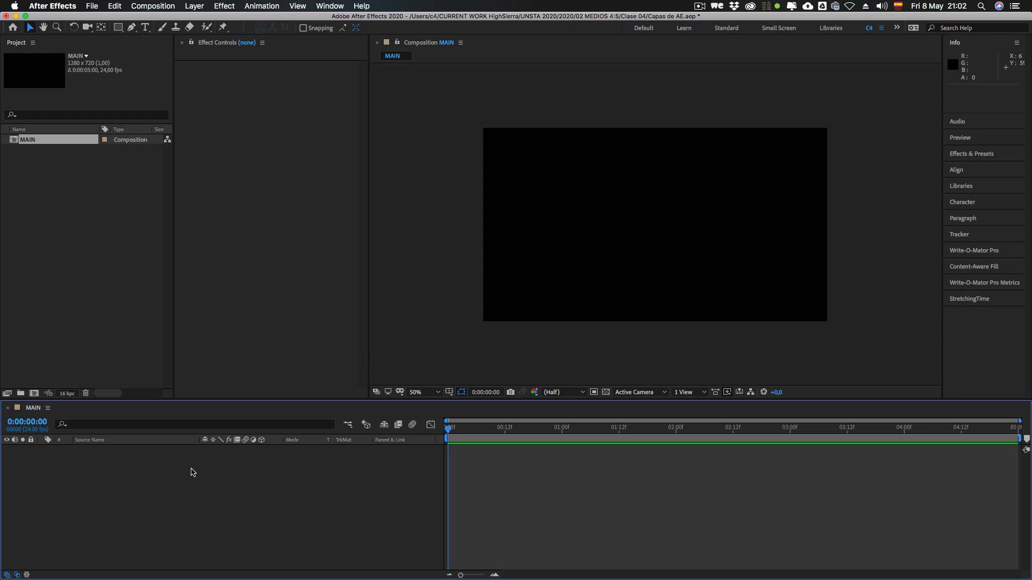
key("ctrl")
left_click(187, 8)
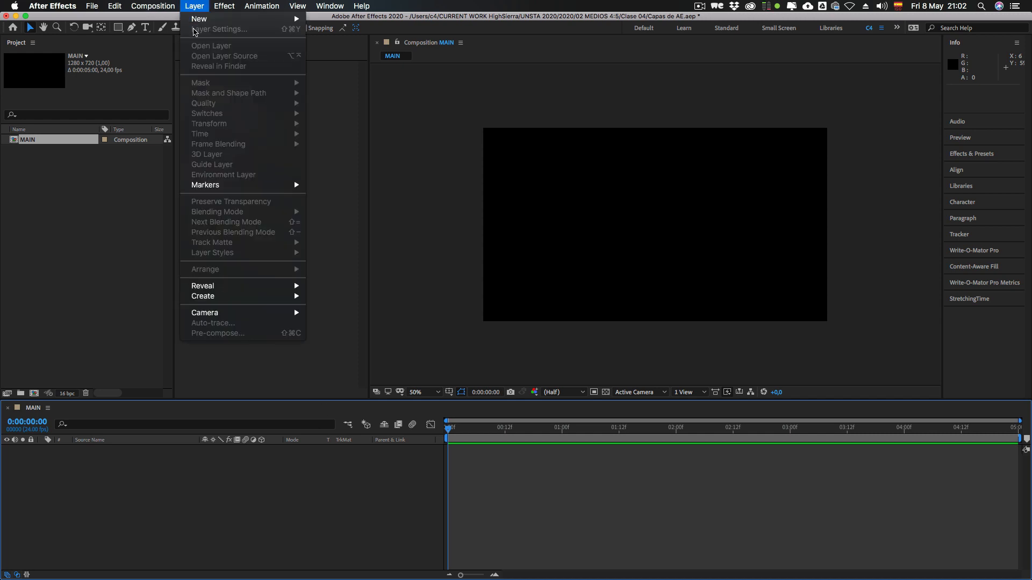
mouse_move(215, 20)
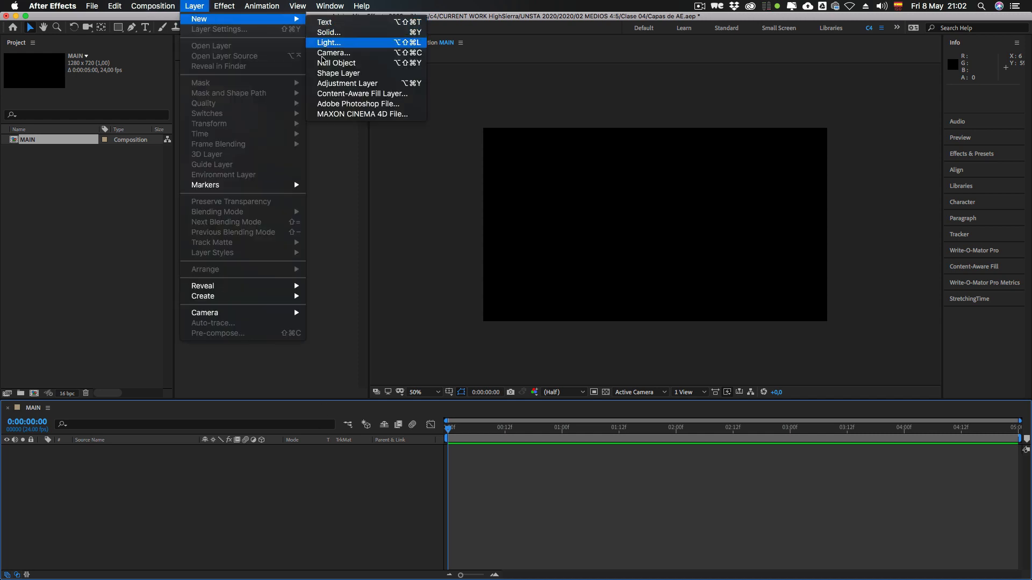
left_click(337, 504)
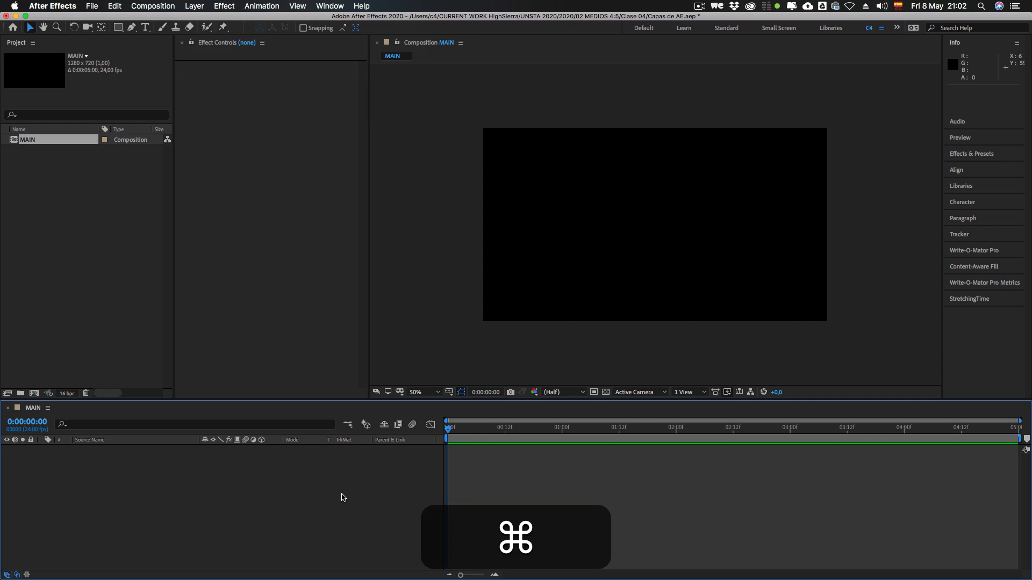
Step: Create a composition-sized solid layer in MAIN, coloured deep red (#6D1212)
key("super+y")
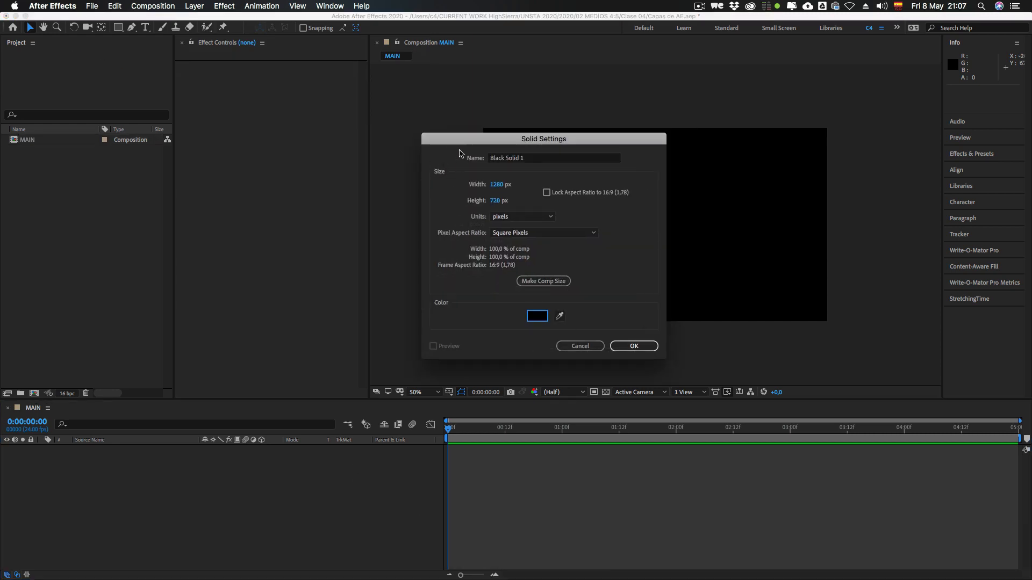
left_click(539, 158)
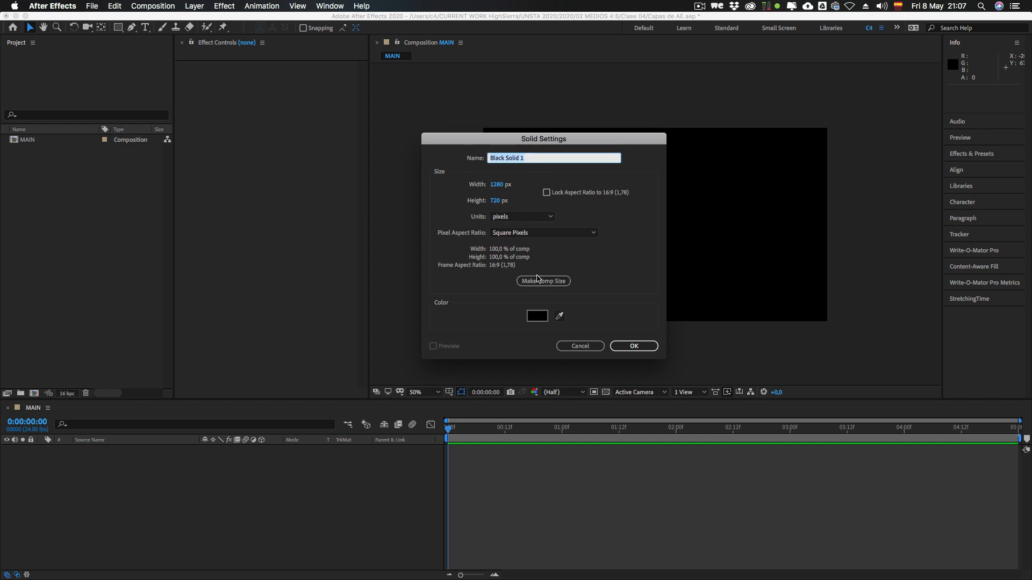
left_click(539, 281)
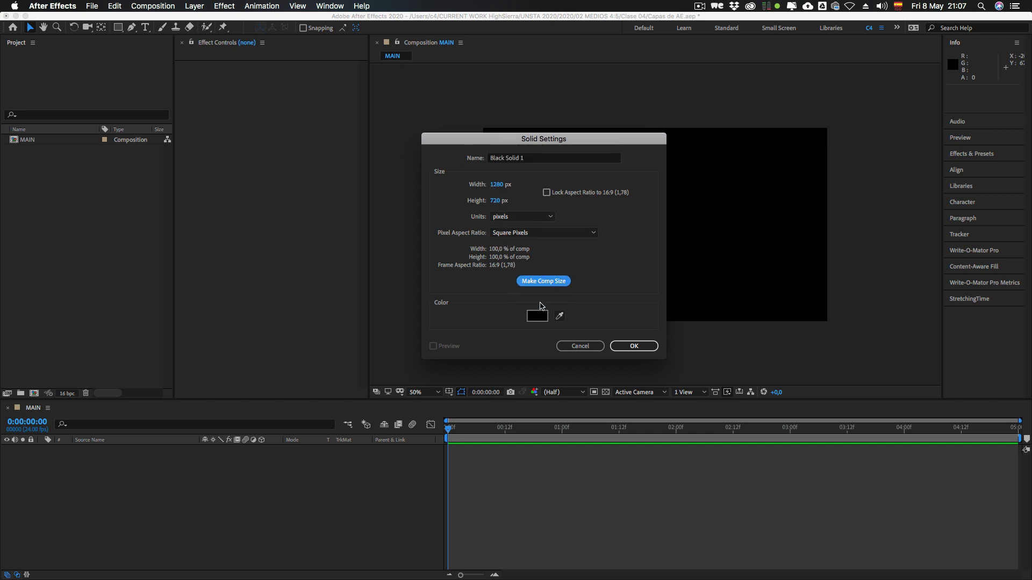
left_click(537, 315)
mouse_move(357, 233)
left_mouse_down()
mouse_move(361, 253)
mouse_move(341, 232)
left_mouse_up()
left_click(462, 156)
left_click(613, 348)
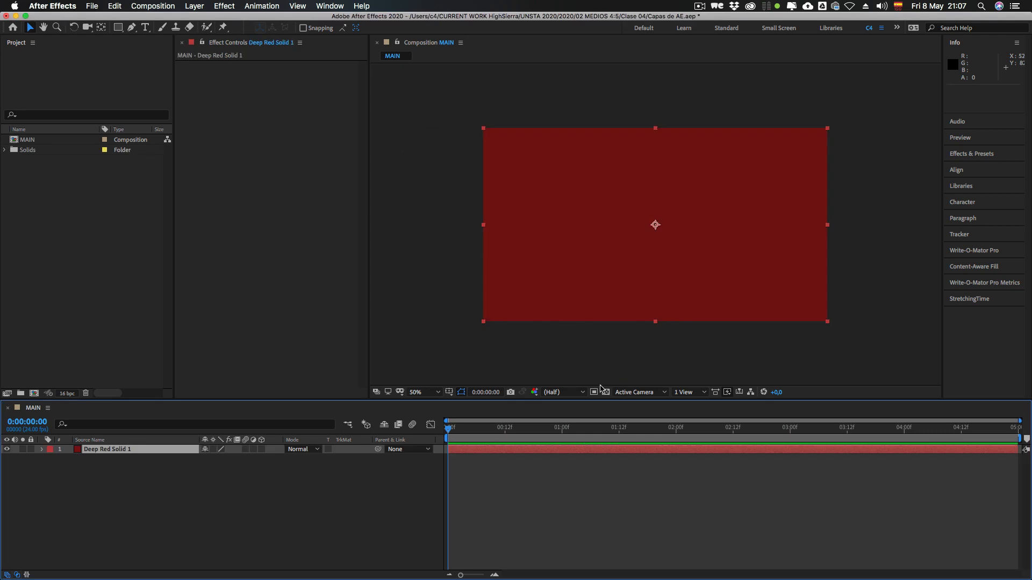
Step: Expand the project's Solids folder and examine the red solid's source item alongside its layer in the timeline
left_click(96, 457)
left_click(116, 451)
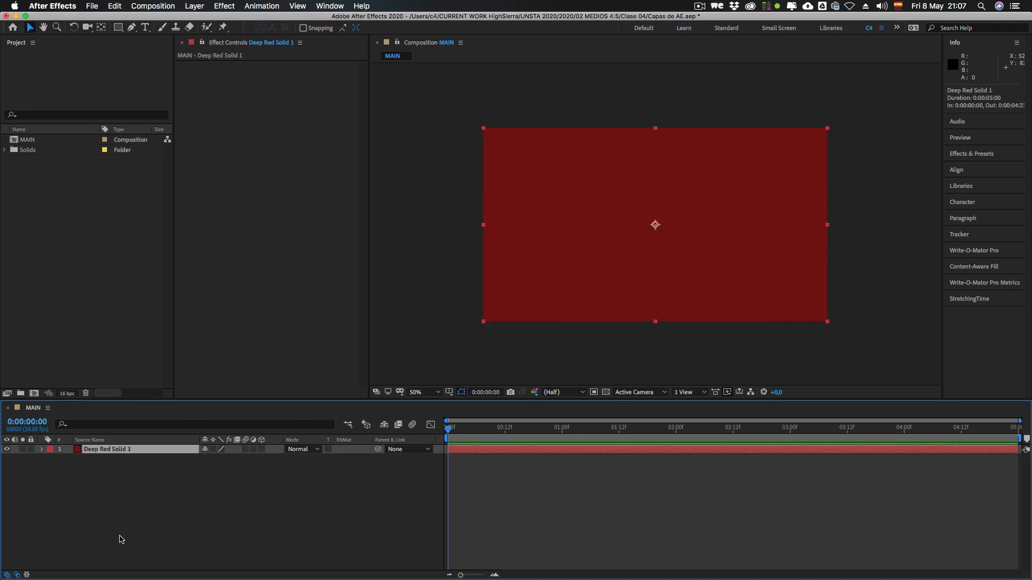
left_click(103, 480)
left_click(102, 454)
left_click(4, 150)
left_click(60, 161)
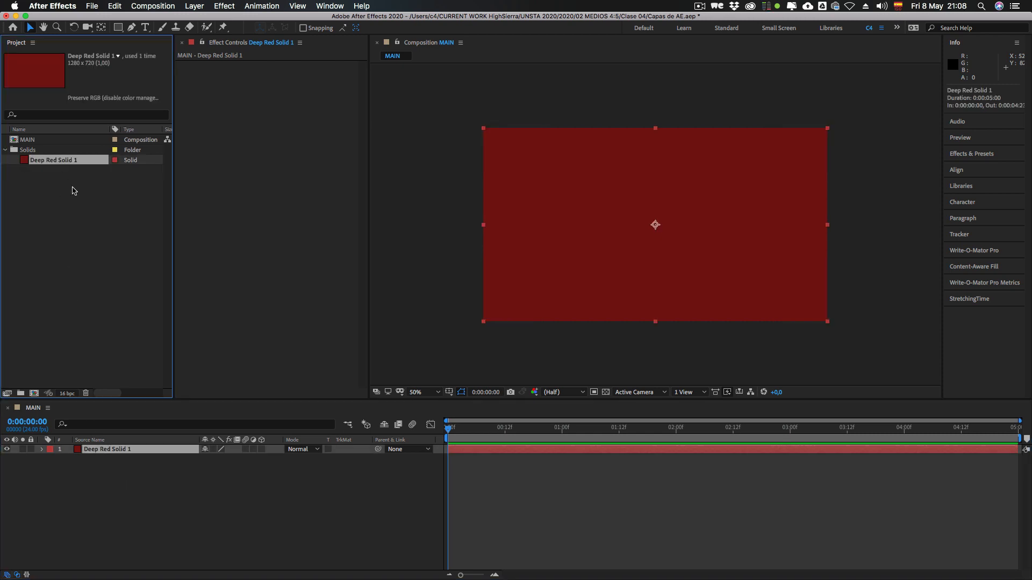
left_click(26, 151)
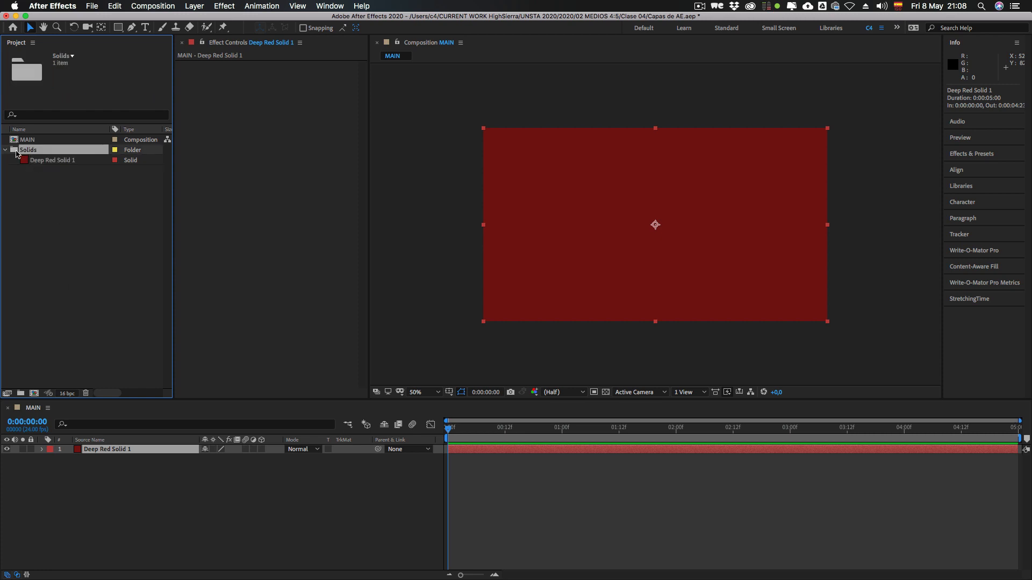
left_click(51, 161)
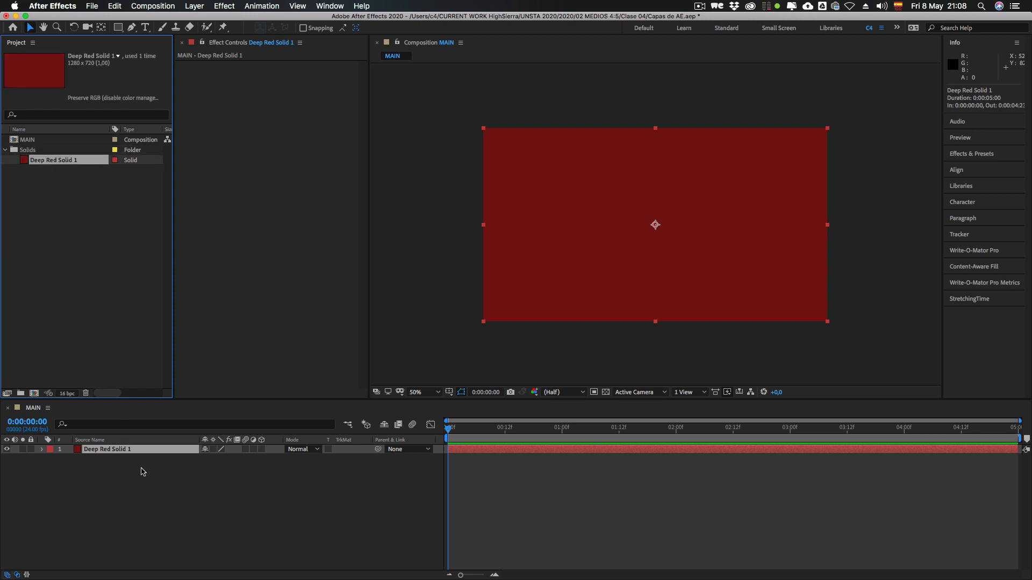
left_click(140, 470)
left_click(107, 452)
left_click(110, 466)
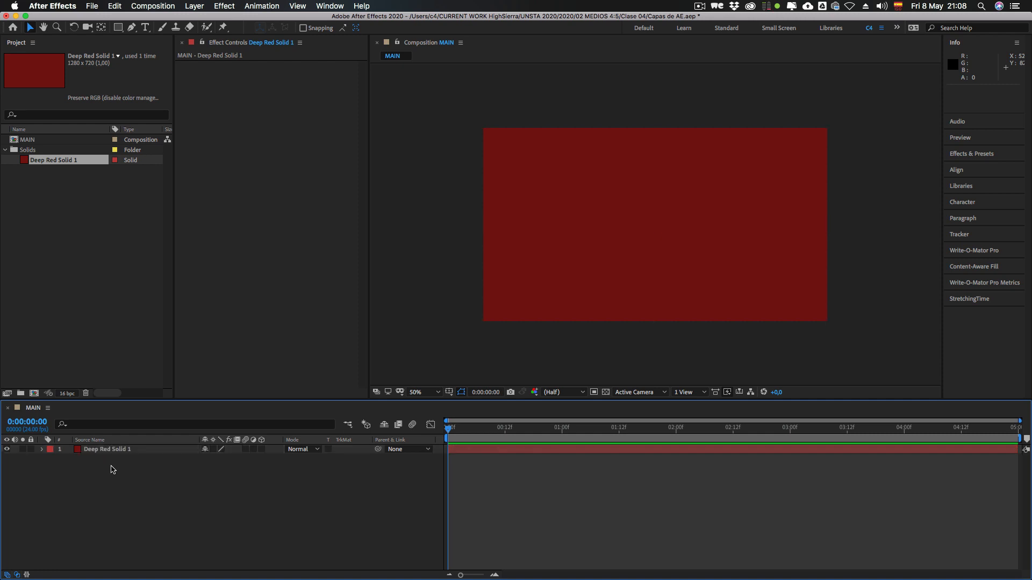
Step: Edit the red solid's settings and change its colour to dark cyan (#043746)
left_click(108, 451)
left_click(54, 164)
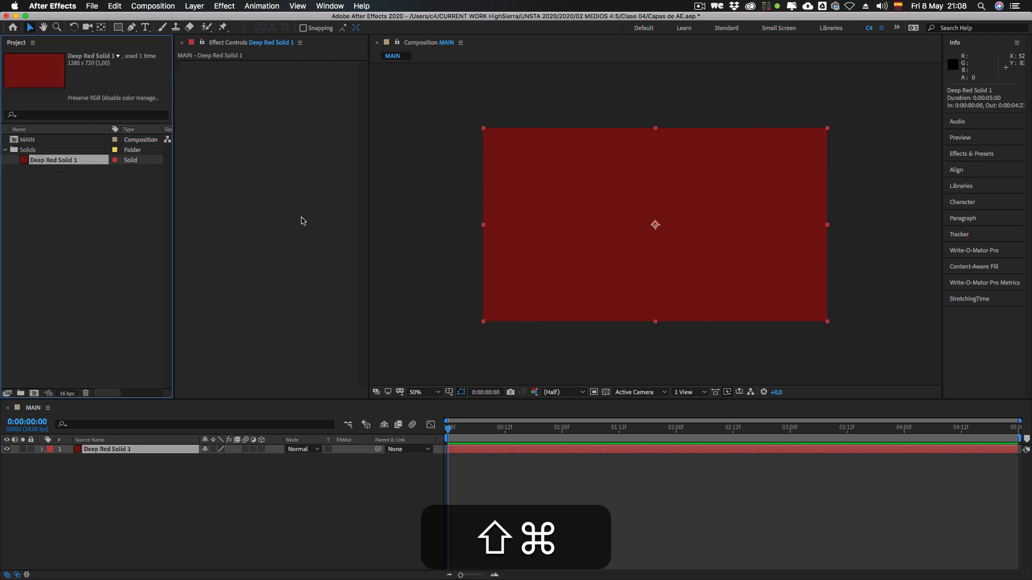
key("shift+super+y")
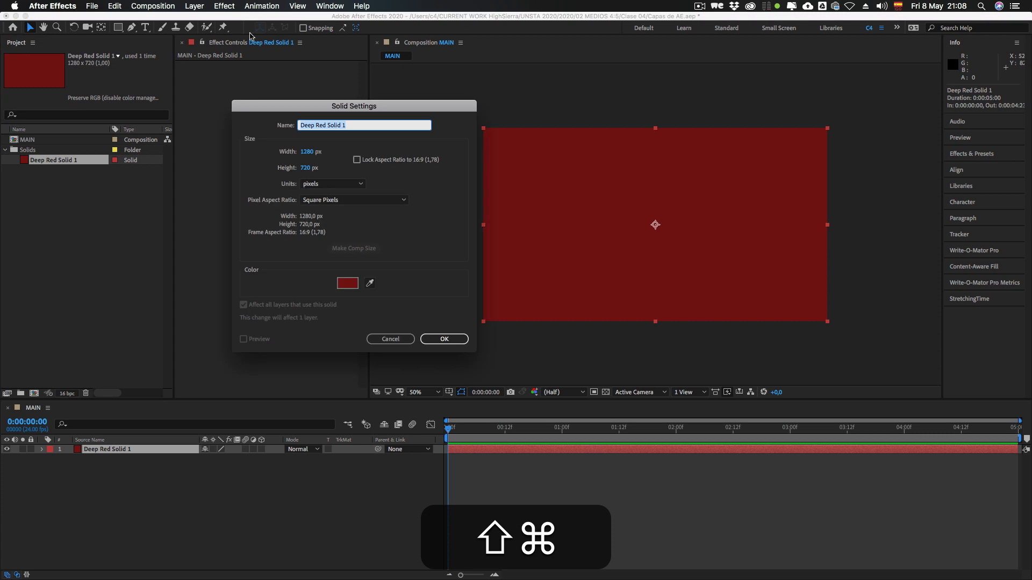
left_click(195, 7)
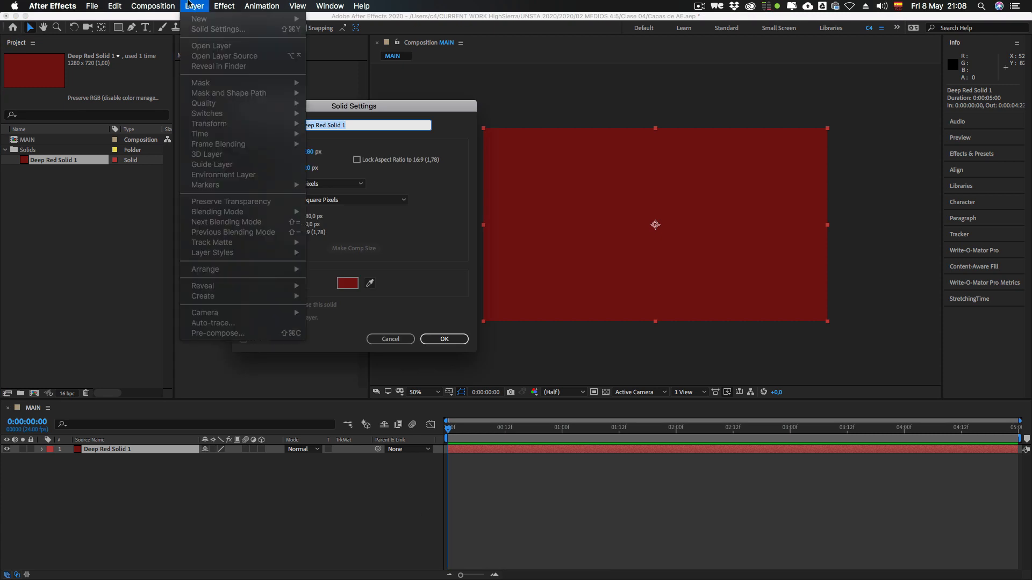
left_click(373, 103)
left_click_drag(372, 103, 553, 113)
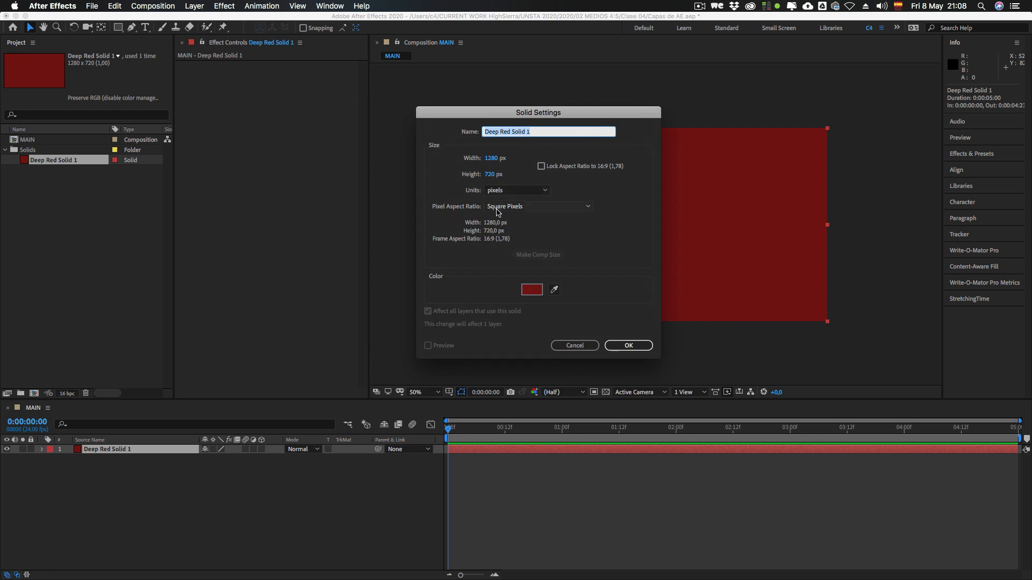
left_click(531, 290)
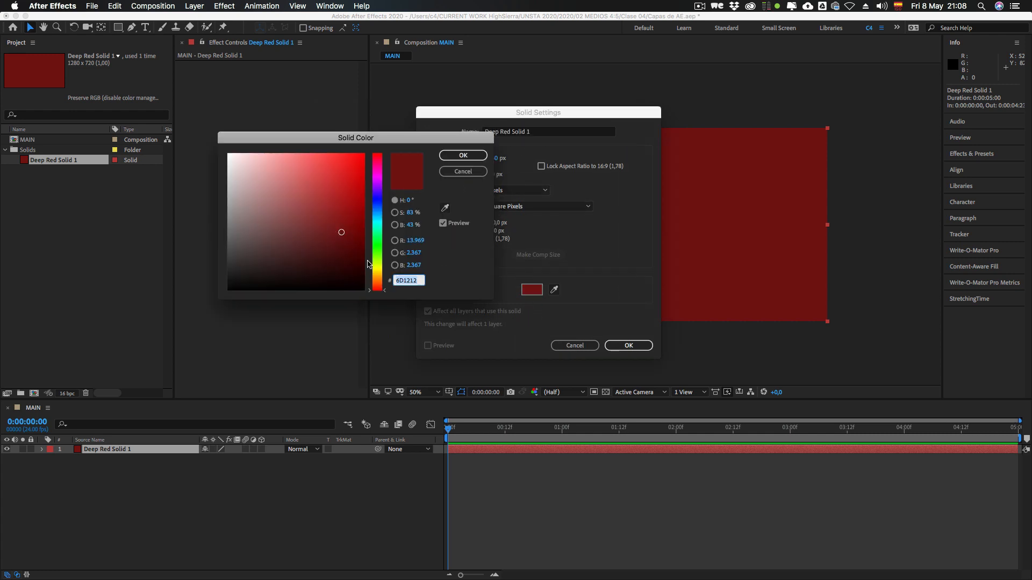
left_click(378, 249)
left_click_drag(378, 249, 379, 211)
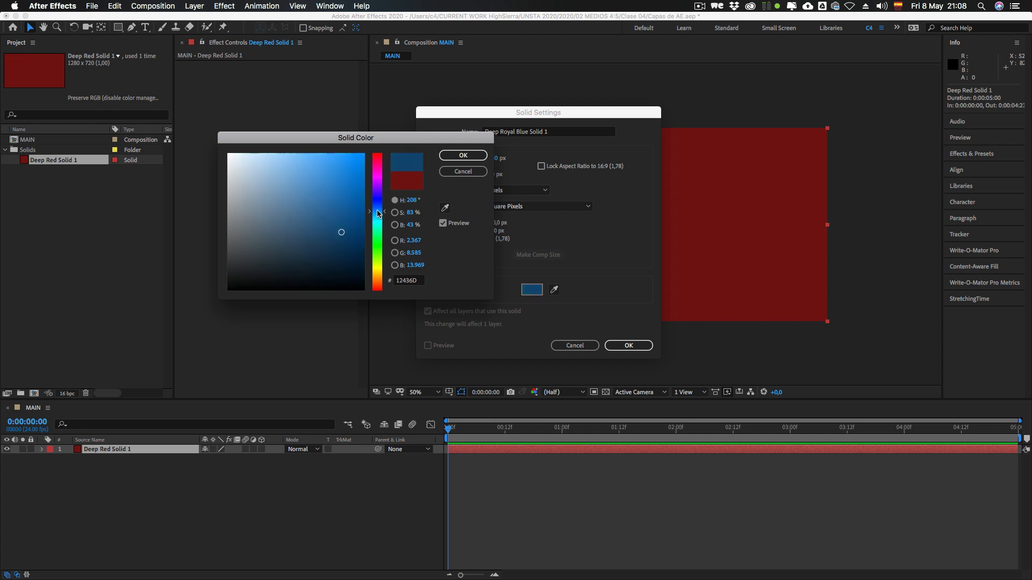
left_click(350, 249)
mouse_move(350, 248)
left_mouse_down()
mouse_move(363, 257)
mouse_move(355, 253)
left_mouse_up()
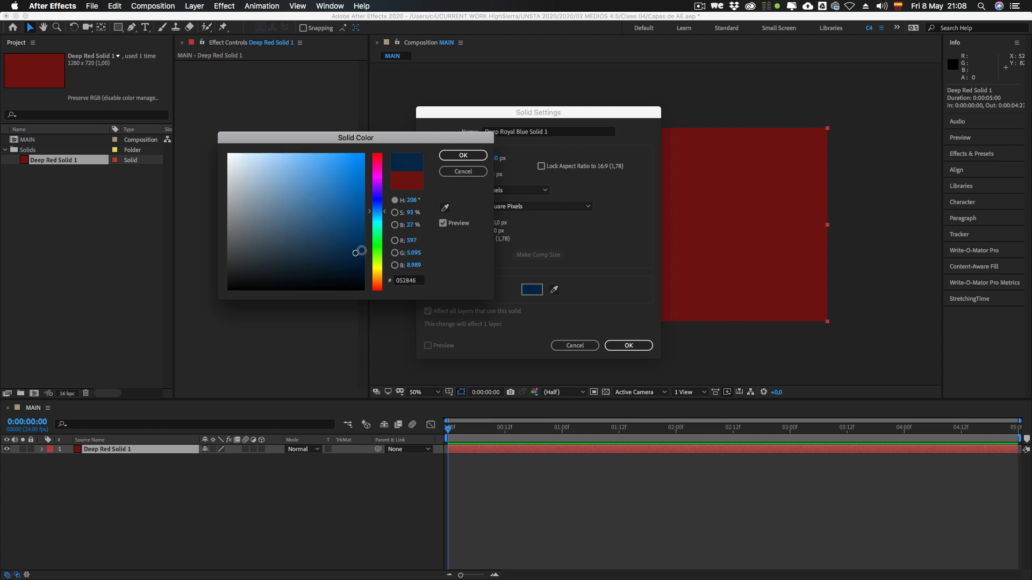
left_click_drag(385, 215, 385, 221)
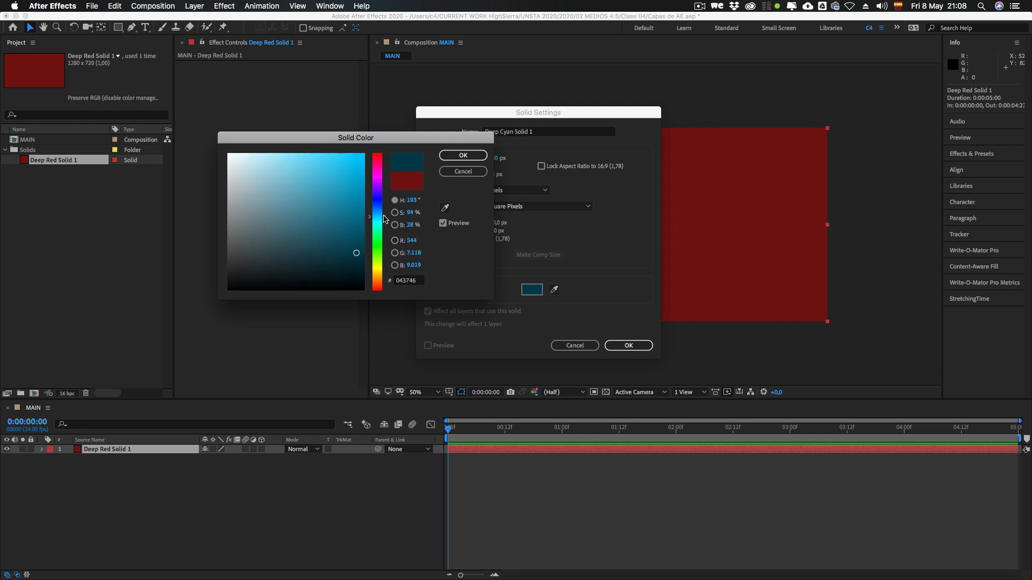
left_click(463, 155)
left_click(628, 346)
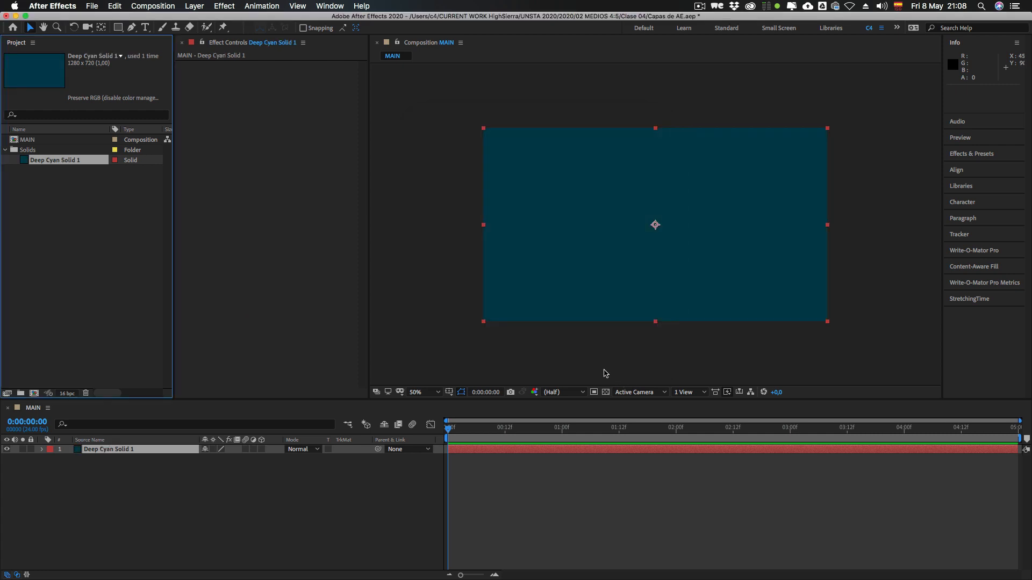
Step: Create a second composition-sized solid above the first, coloured a lighter cyan (#0B80A5)
left_click(151, 469)
left_click(86, 450)
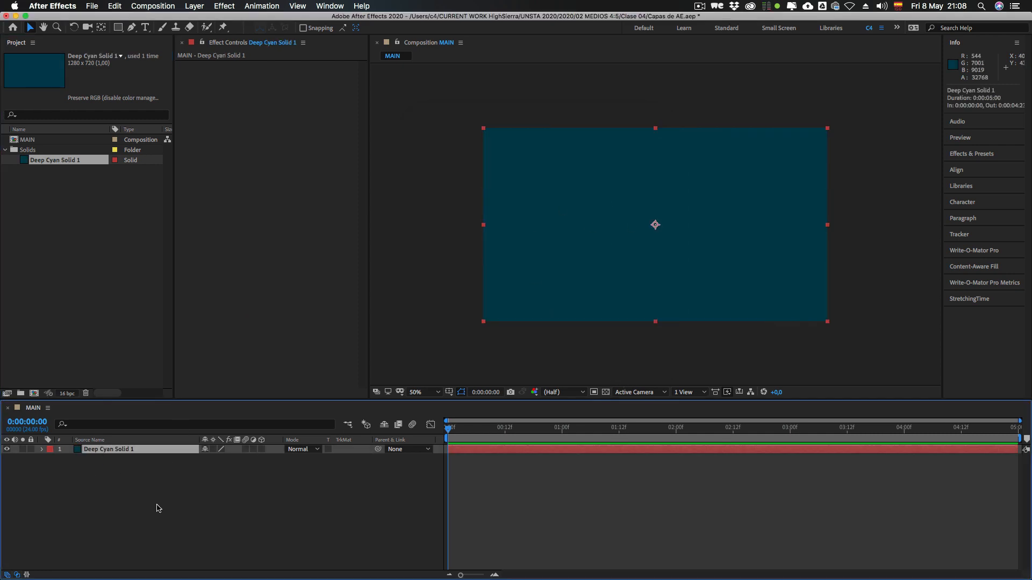
left_click(151, 515)
left_click(104, 451)
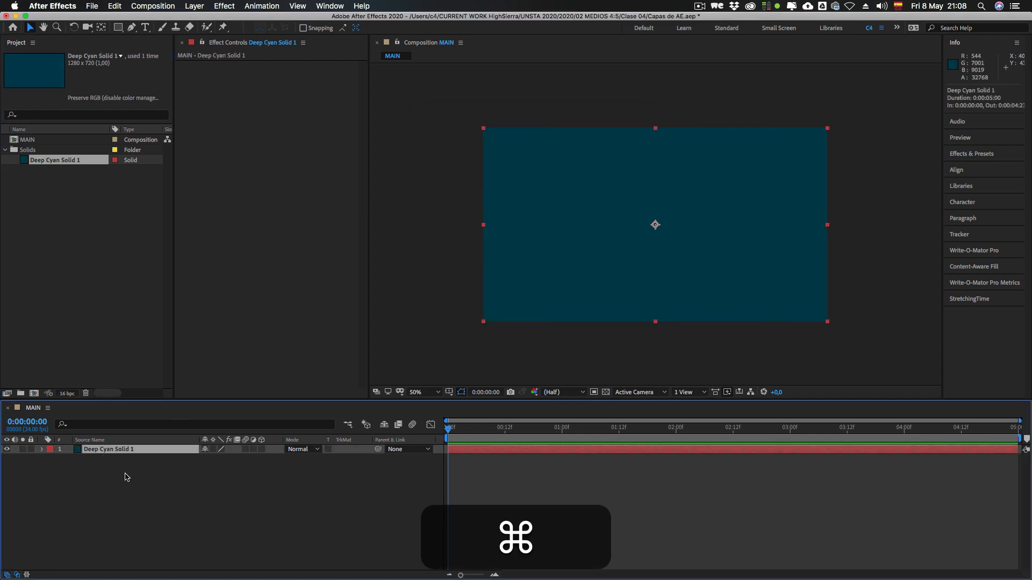
key("super+y")
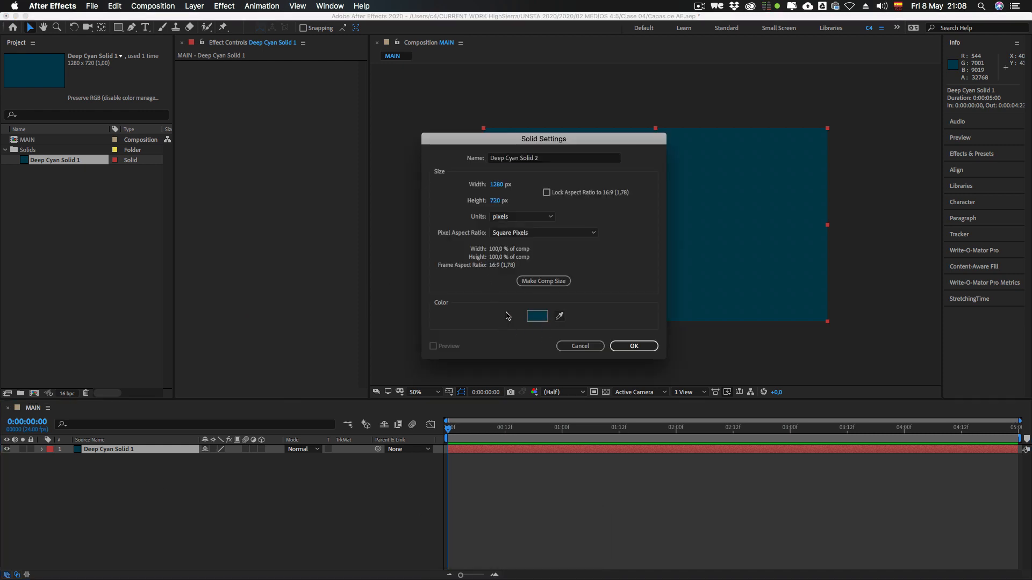
left_click(543, 316)
left_click(359, 208)
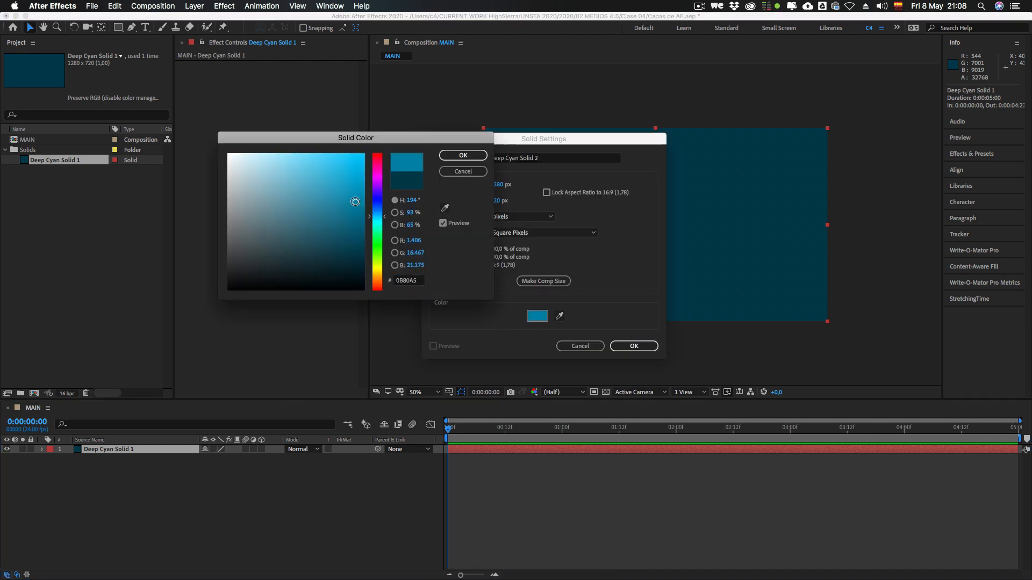
left_click(463, 155)
left_click(634, 346)
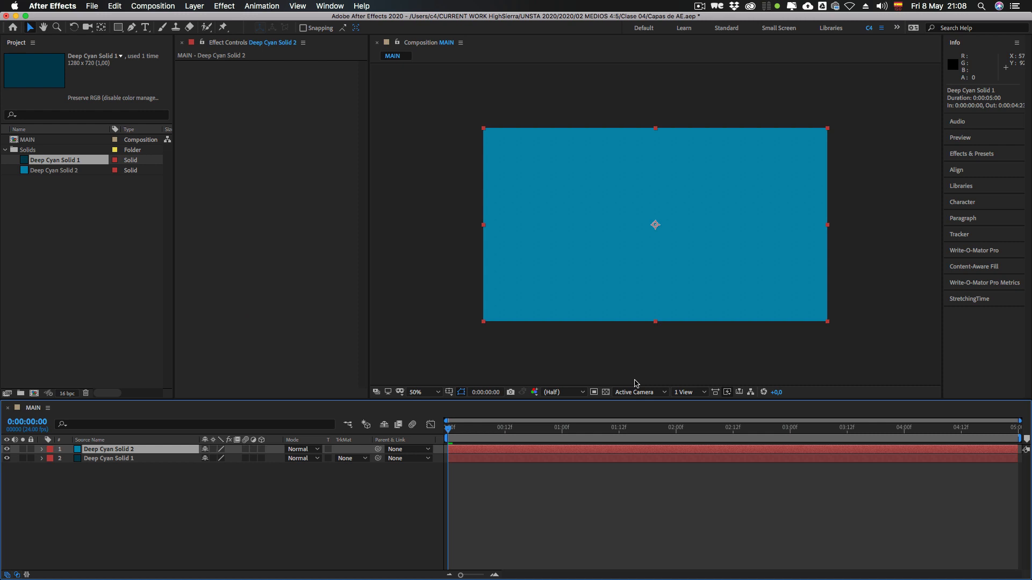
Step: Examine the two solids in the project's Solids folder and select the lighter cyan solid's layer in the timeline
left_click(52, 193)
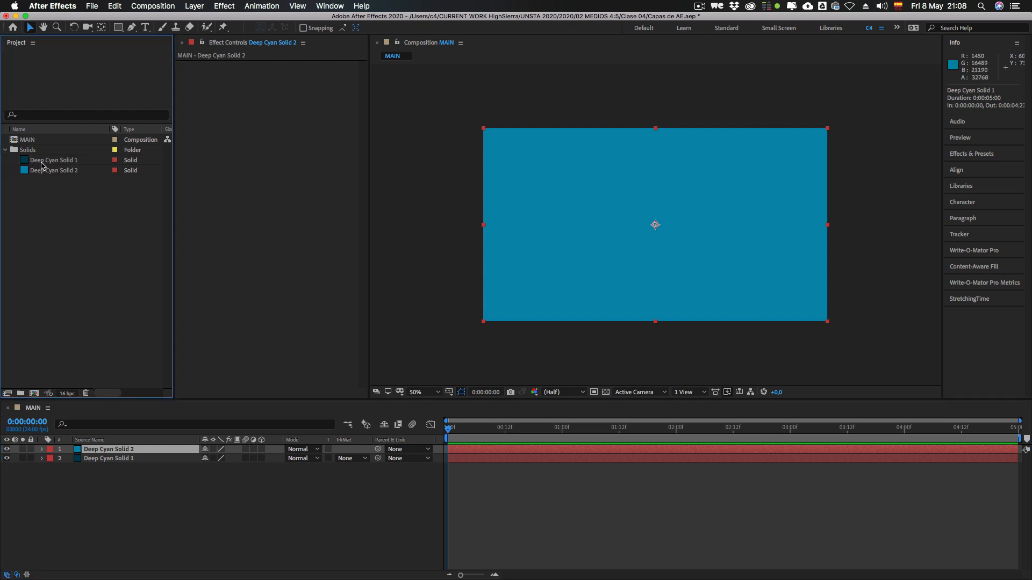
left_click(26, 151)
left_click_drag(59, 191, 58, 162)
left_click(66, 211)
left_click(117, 490)
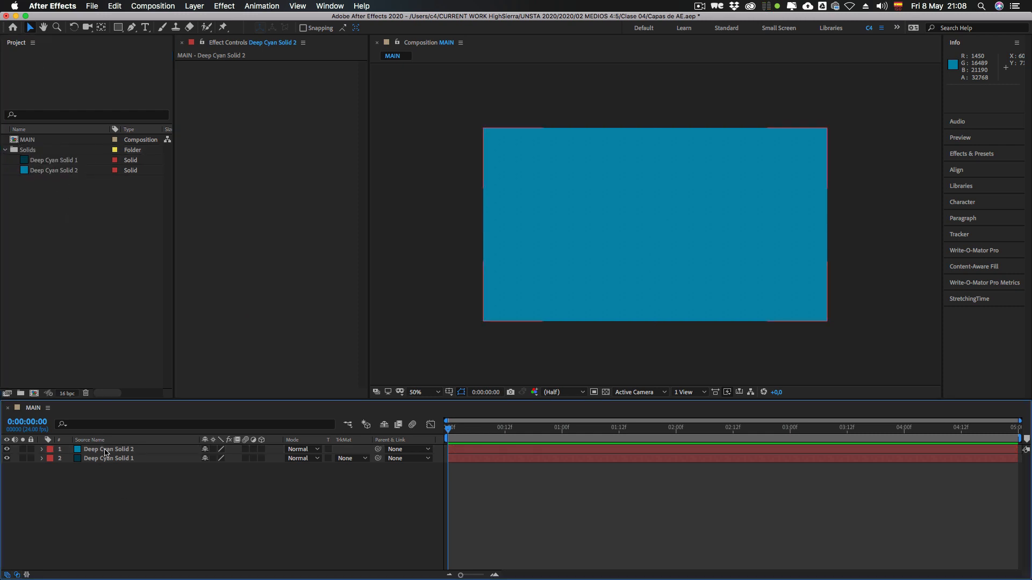
left_click(105, 449)
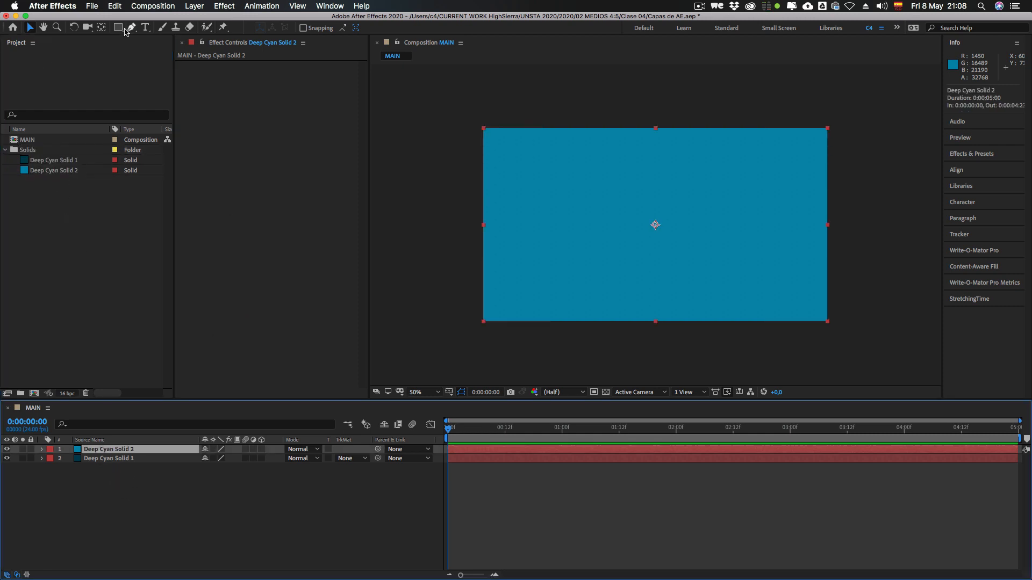
Step: Duplicate the lighter cyan solid's layer six times
left_click(115, 6)
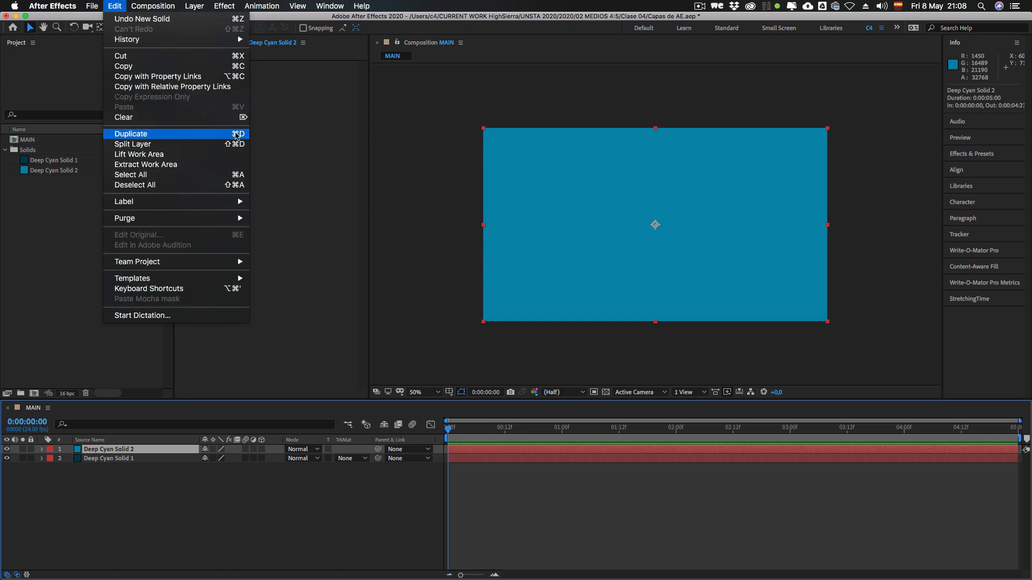
left_click(186, 495)
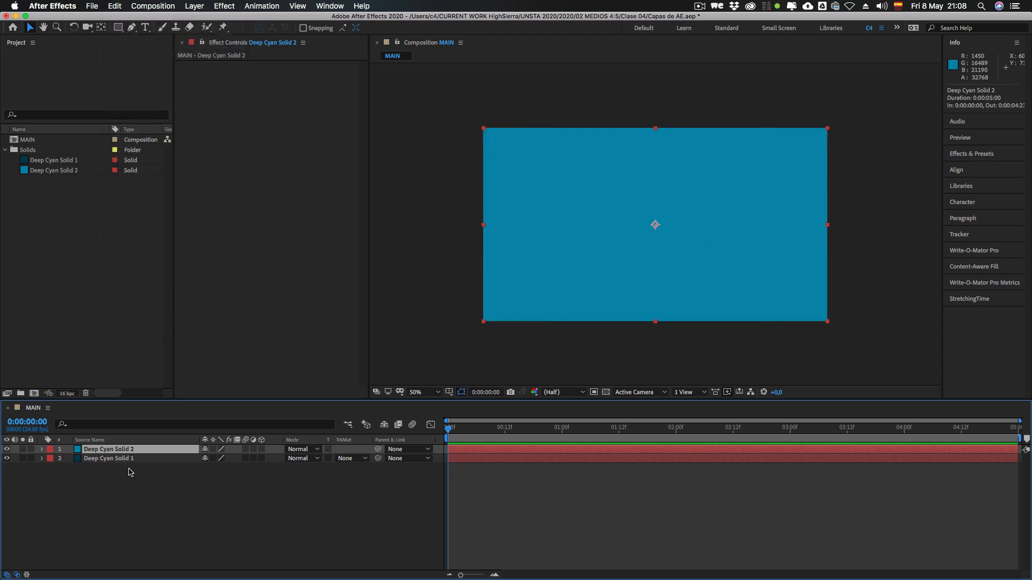
key("super+d")
key("super+d")
key("super+d")
key("super+d")
key("super+d")
key("super+d")
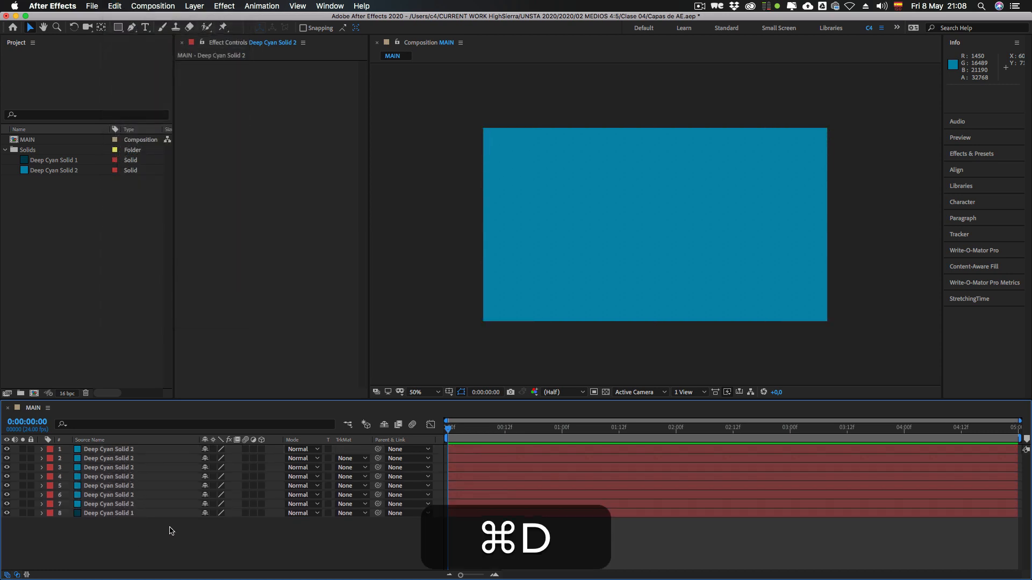
mouse_move(172, 539)
left_mouse_down()
mouse_move(133, 443)
mouse_move(156, 535)
left_mouse_up()
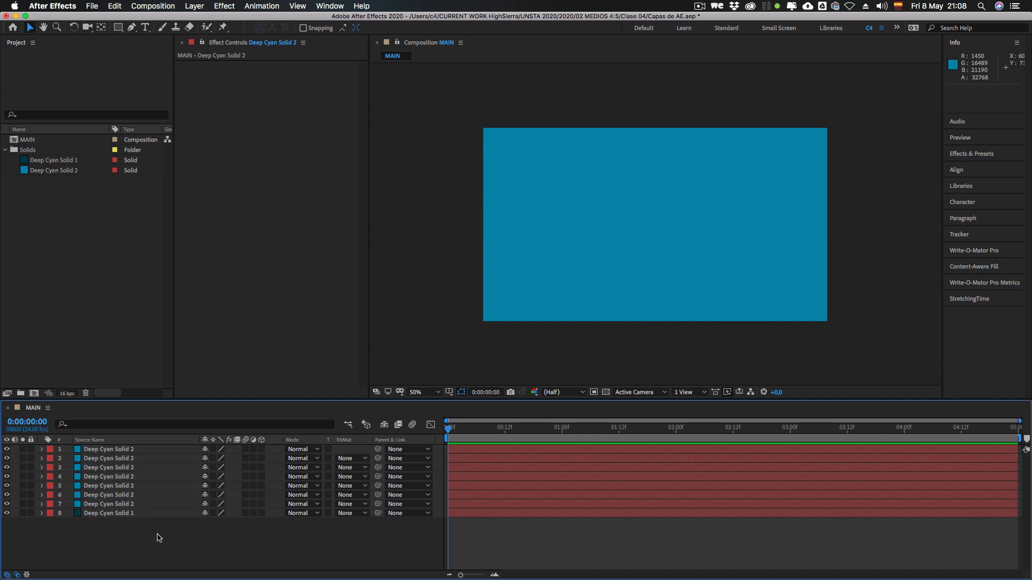
Step: Examine the stacking order by selecting layers between the topmost lighter cyan copy and the dark cyan solid underneath
left_click(118, 513)
left_click(118, 450)
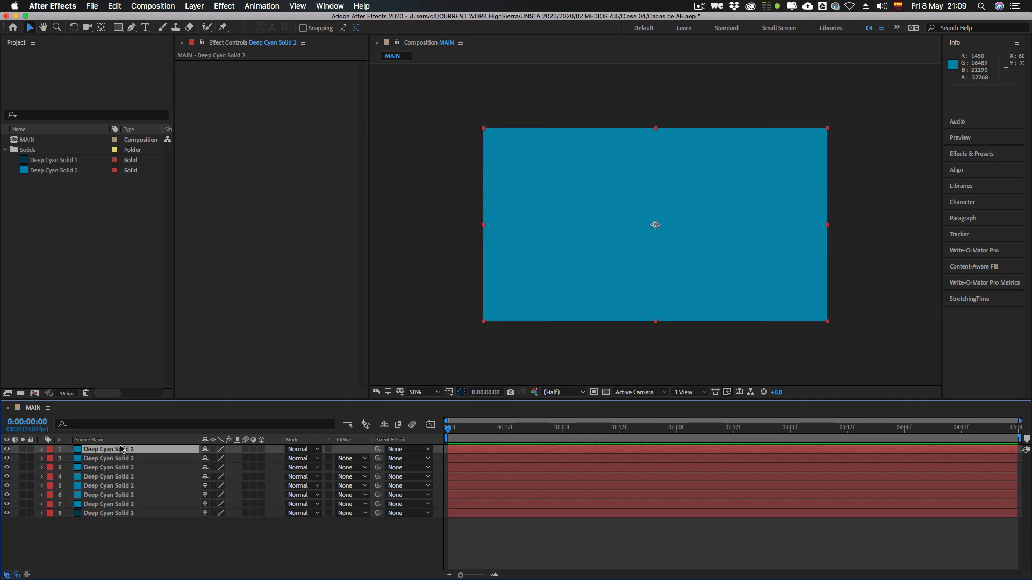
left_click(117, 476)
left_click(118, 495)
left_click(118, 504)
left_click(118, 513)
left_click(119, 449)
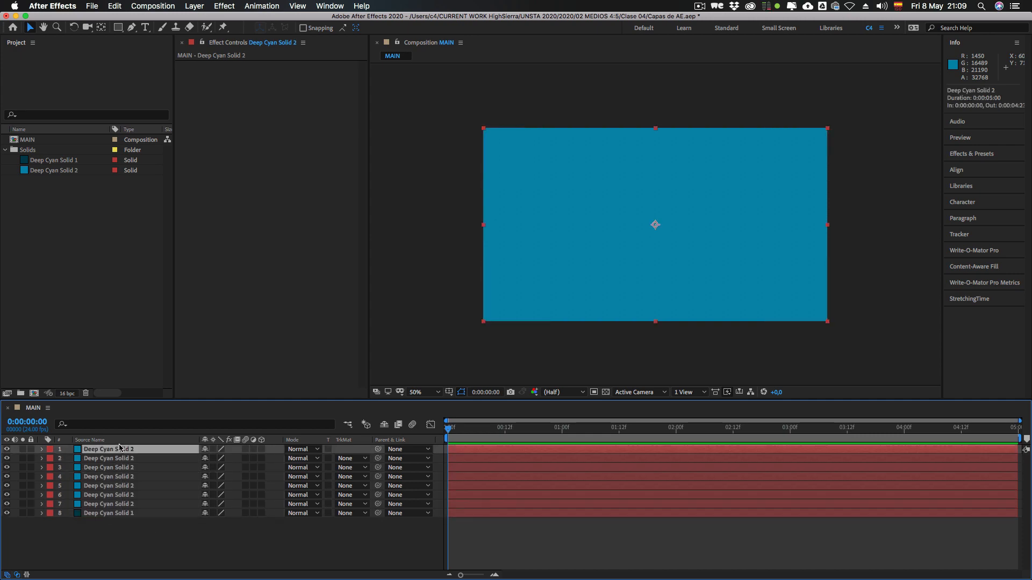
left_click(131, 525)
left_click(117, 513)
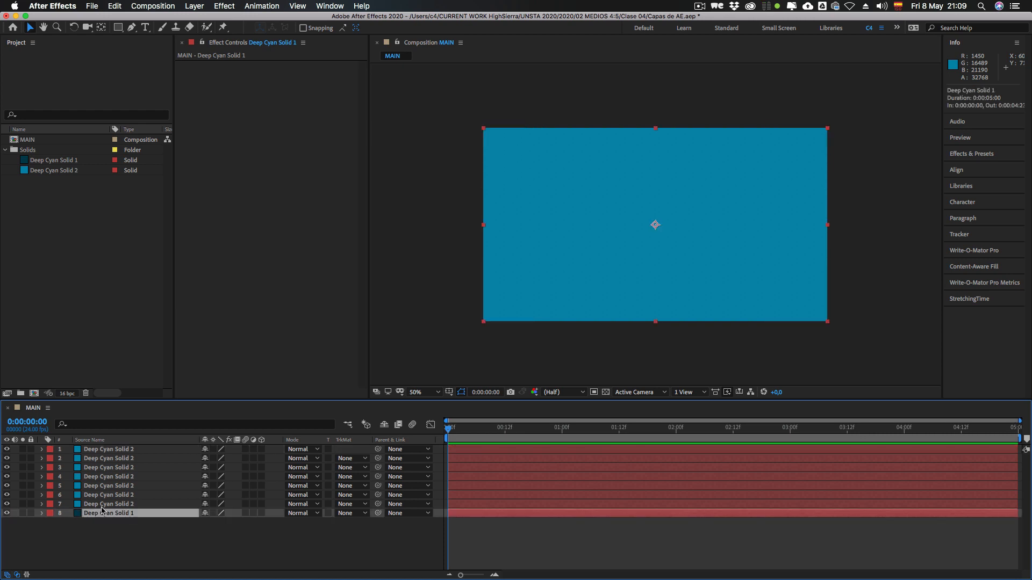
left_click(117, 451)
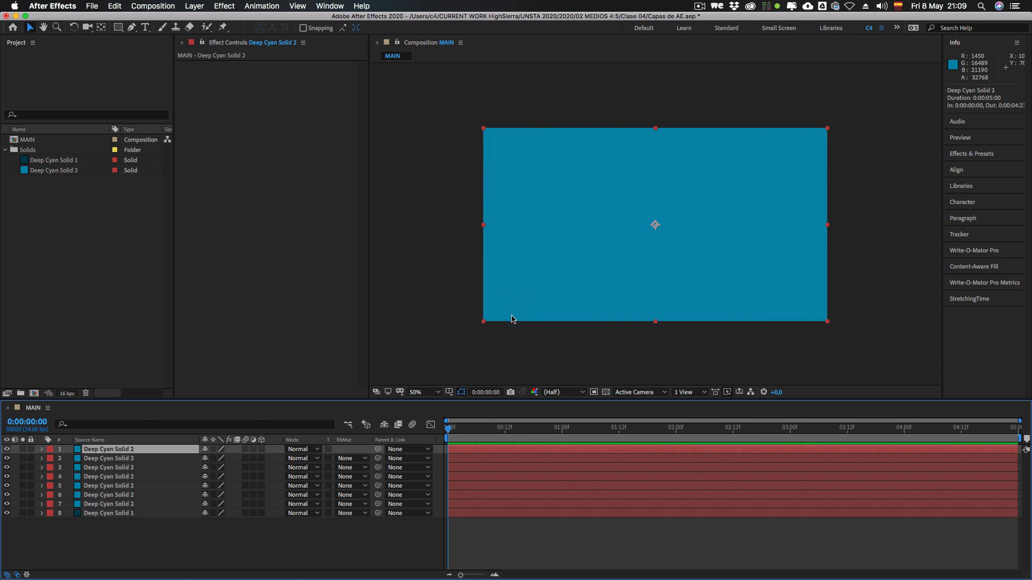
left_click(107, 460)
left_click(101, 469)
left_click(93, 486)
left_click(92, 505)
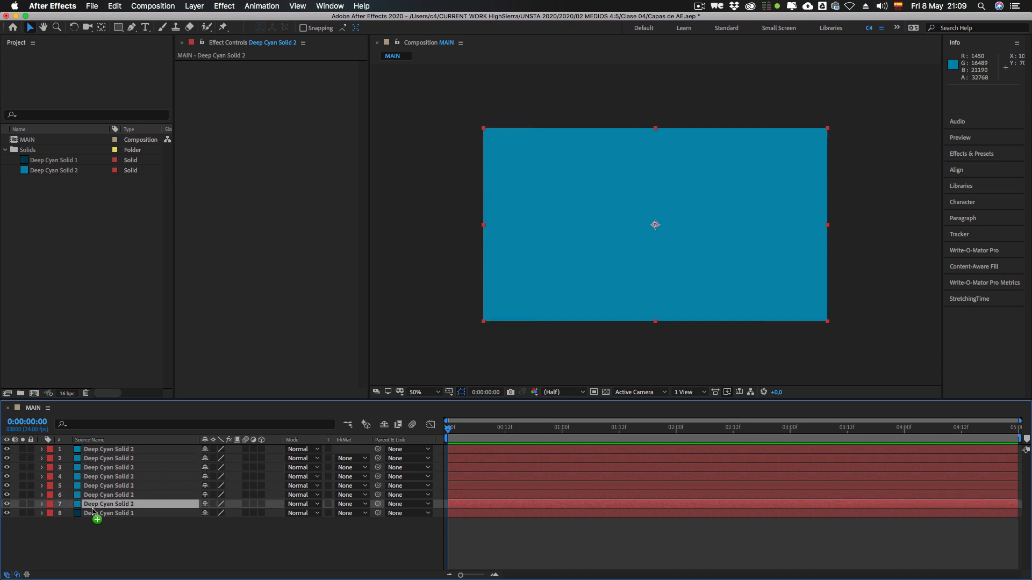
left_click(92, 511)
left_click(71, 532)
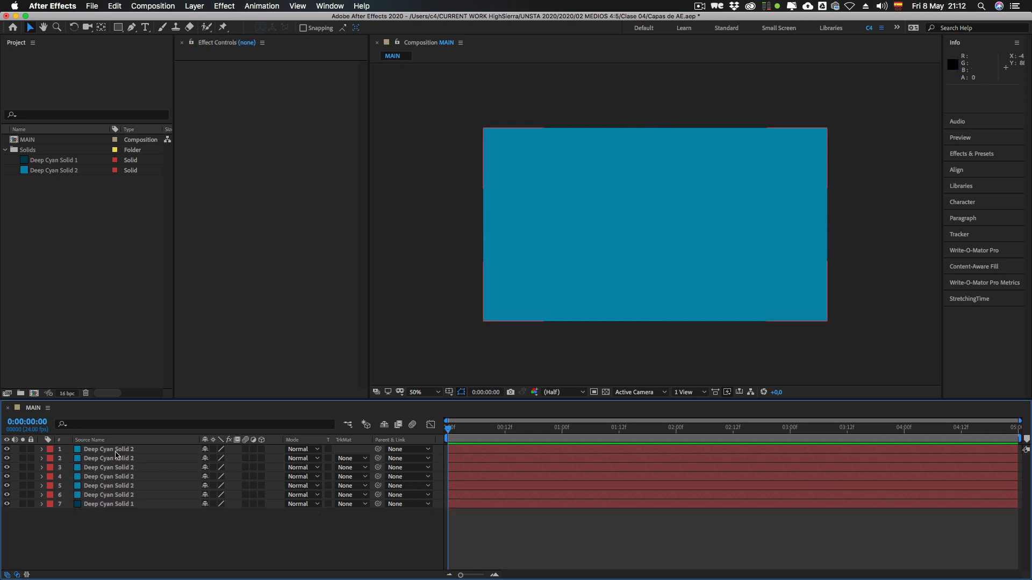
Step: Delete all the lighter cyan solid layers, keeping only the dark cyan solid in the composition
left_click(116, 451)
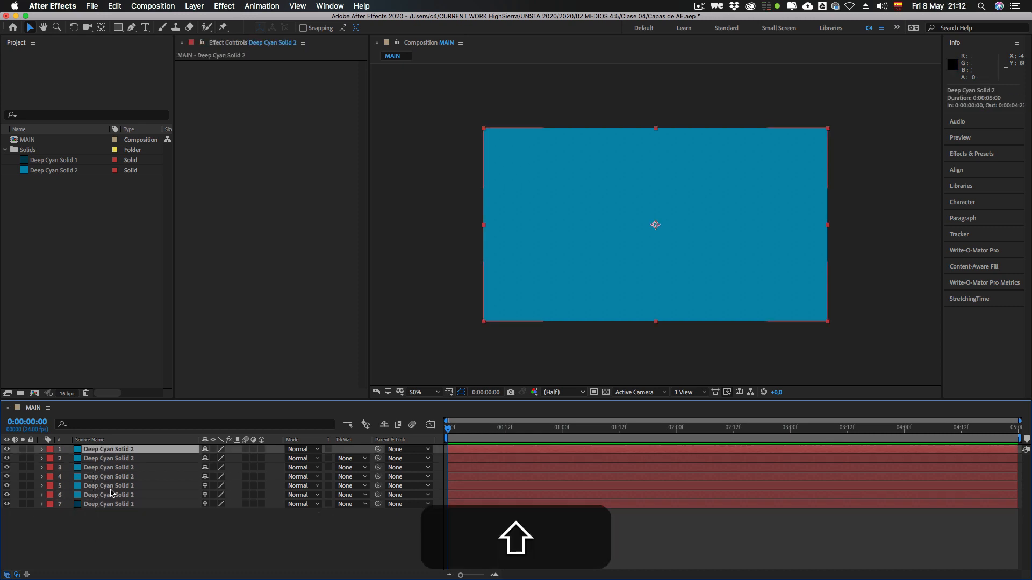
left_click(111, 490, "shift")
key("shift+BackSpace")
Step: Create a text layer above the dark cyan solid reading HELLO WORLD!
left_click(194, 455, "ctrl")
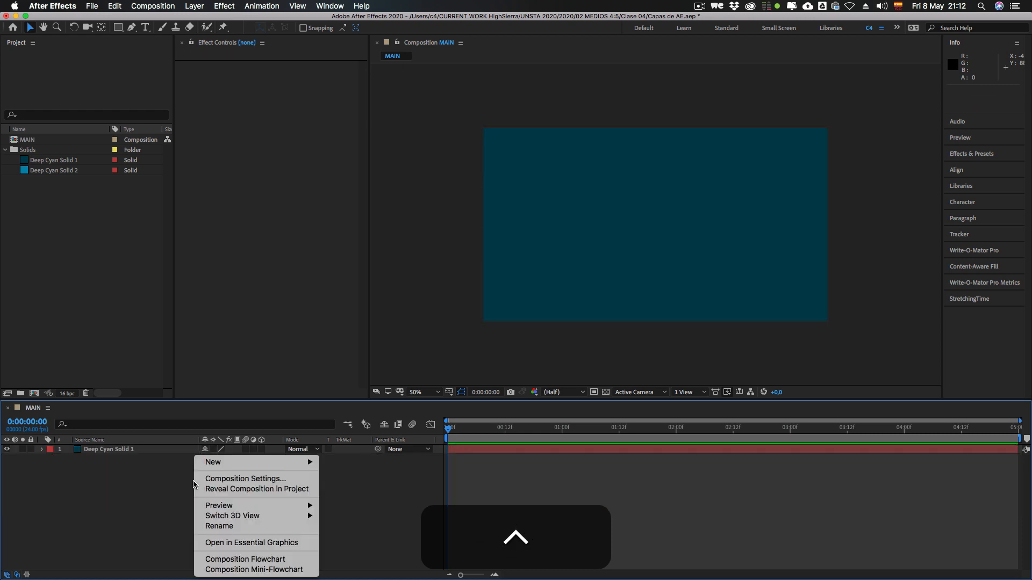
left_click(134, 467)
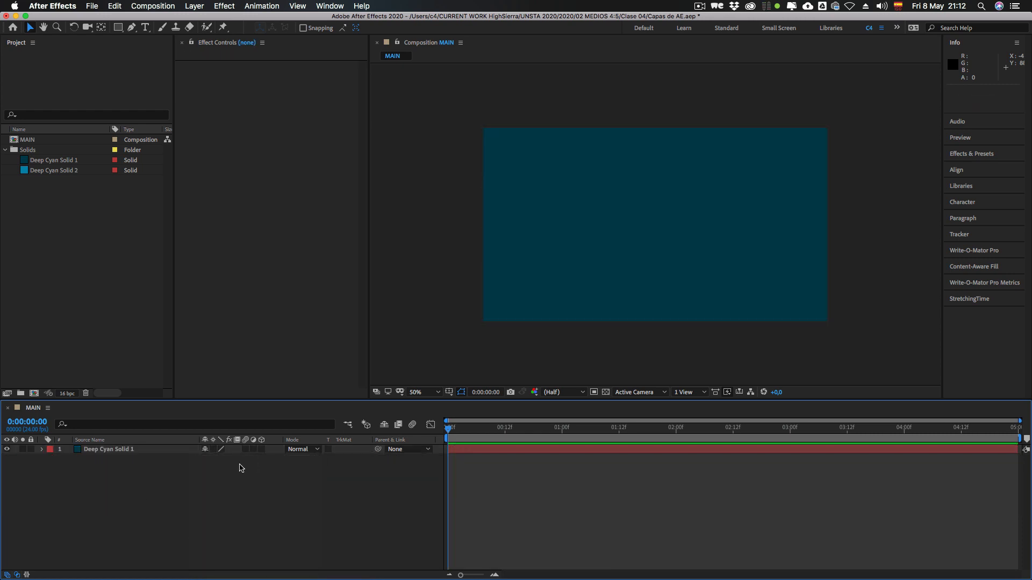
left_click(228, 457, "ctrl")
mouse_move(271, 462)
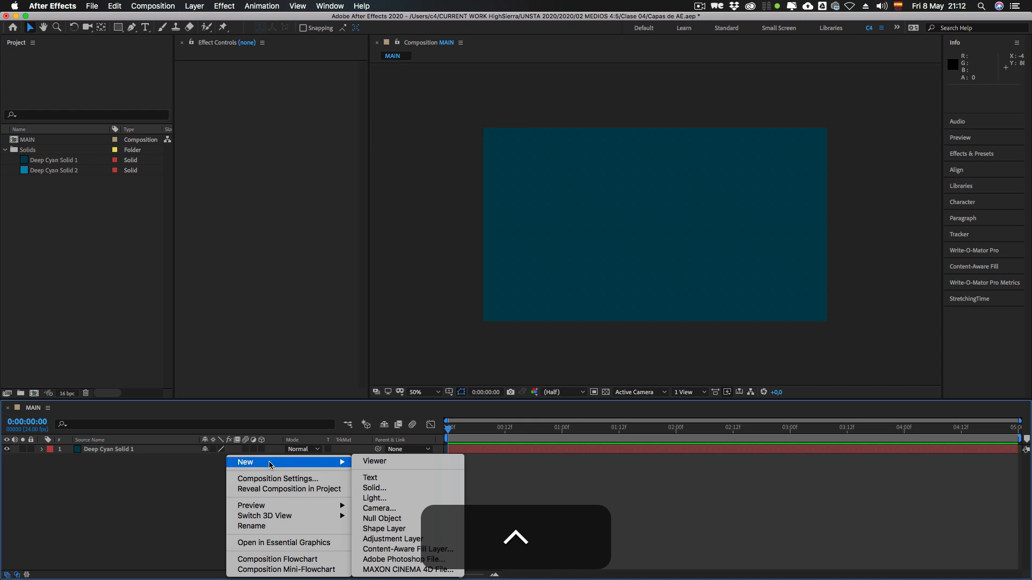
left_click(370, 478)
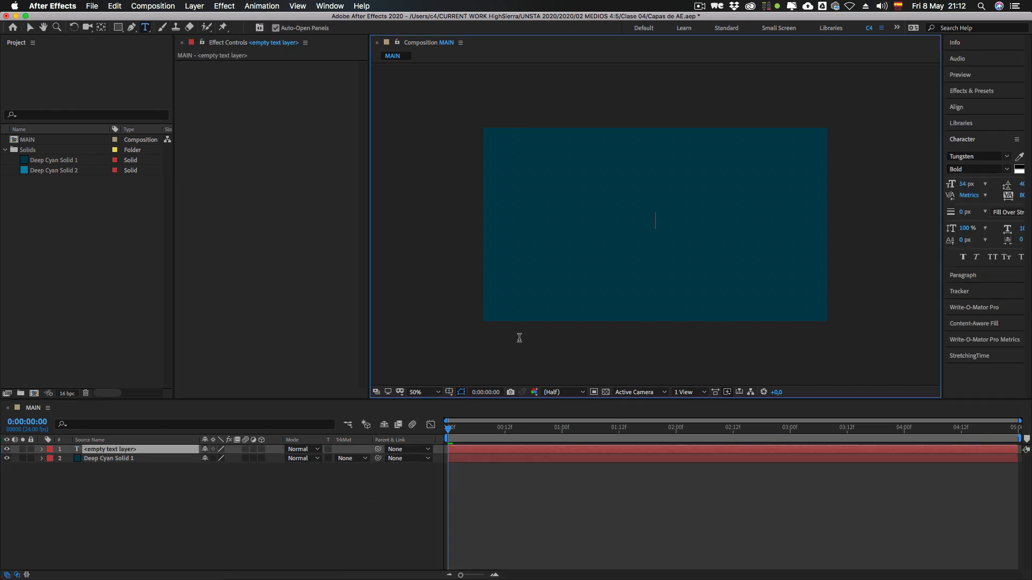
type("H")
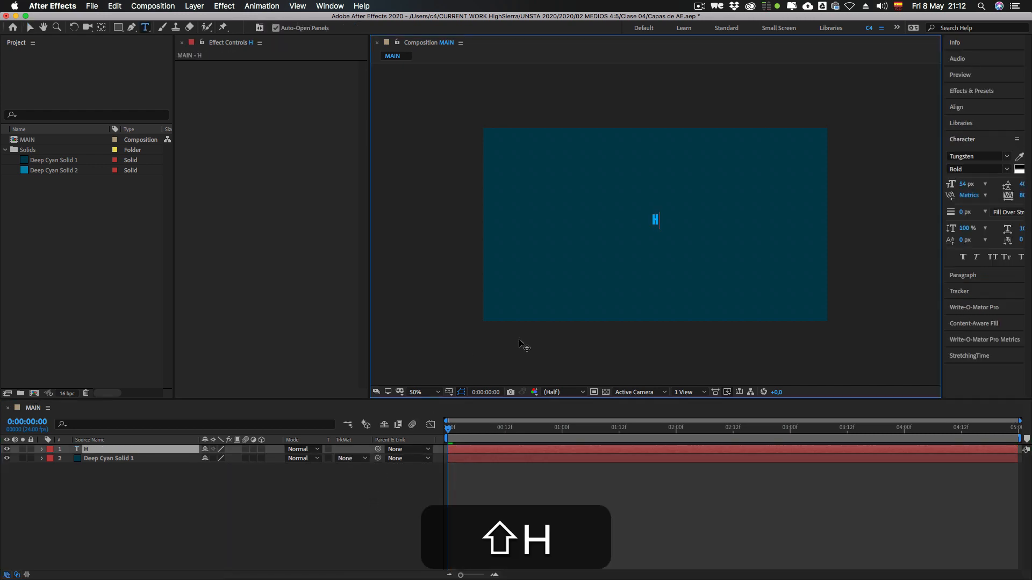
type("ELLO WORLD")
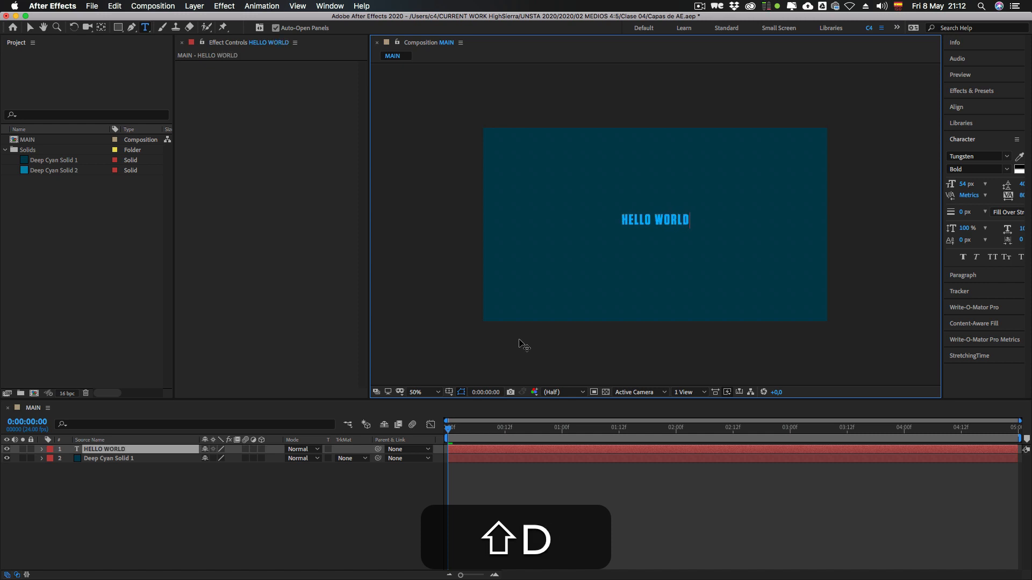
type("!")
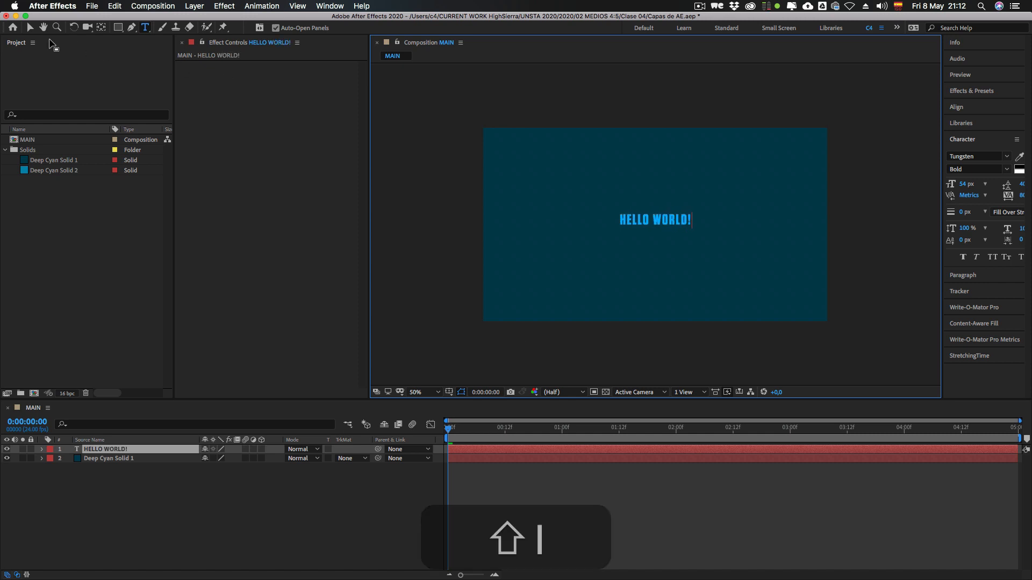
Step: Scale the HELLO WORLD! text up proportionally to about 70% of the frame width and move it down to the frame's centre
left_click(30, 27)
left_click_drag(692, 226, 775, 269)
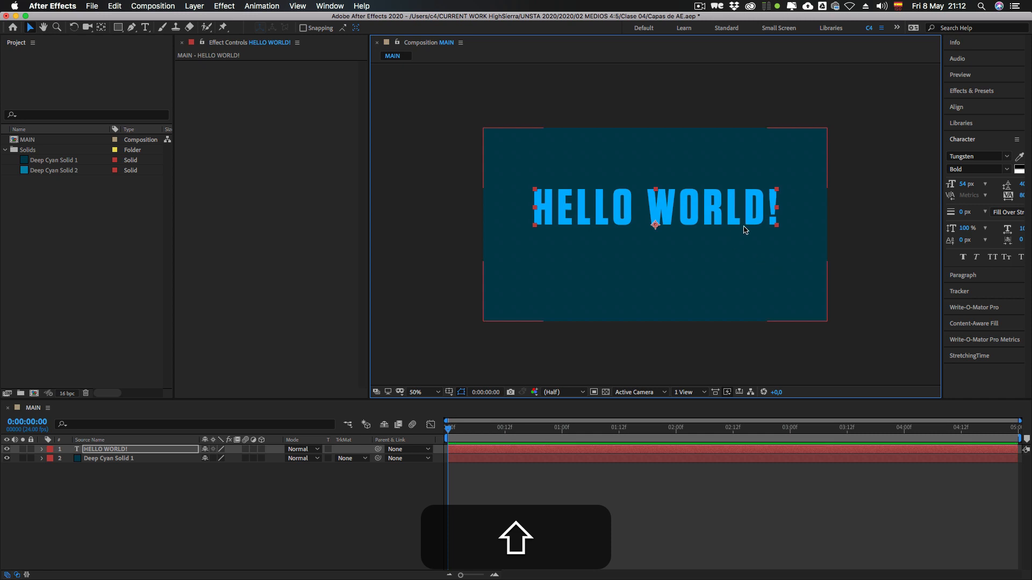
mouse_move(751, 222)
left_mouse_down()
mouse_move(751, 250)
mouse_move(751, 238)
left_mouse_up()
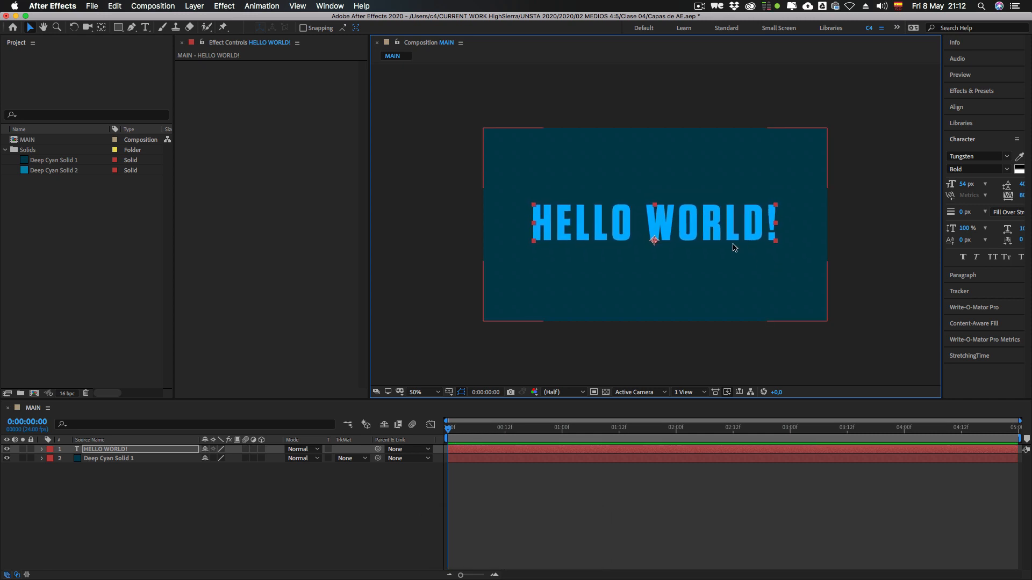
Step: Compare the HELLO WORLD! text layer with the dark cyan solid beneath it by selecting them alternately in the timeline
left_click(125, 473)
left_click(103, 450)
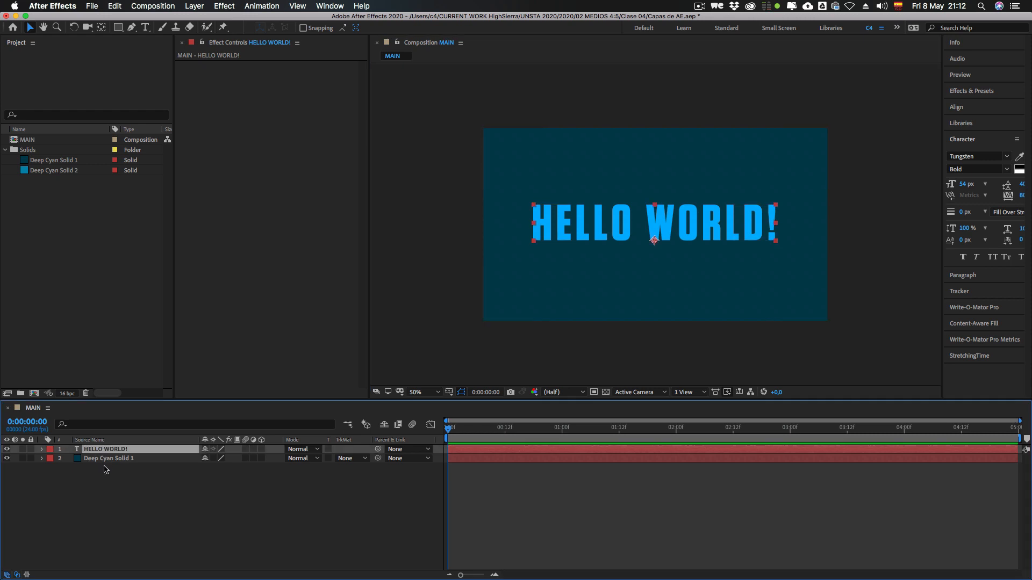
left_click(107, 499)
left_click(98, 451)
left_click(99, 485)
left_click(98, 450)
left_click(98, 480)
left_click(95, 451)
left_click(99, 458)
left_click(102, 471)
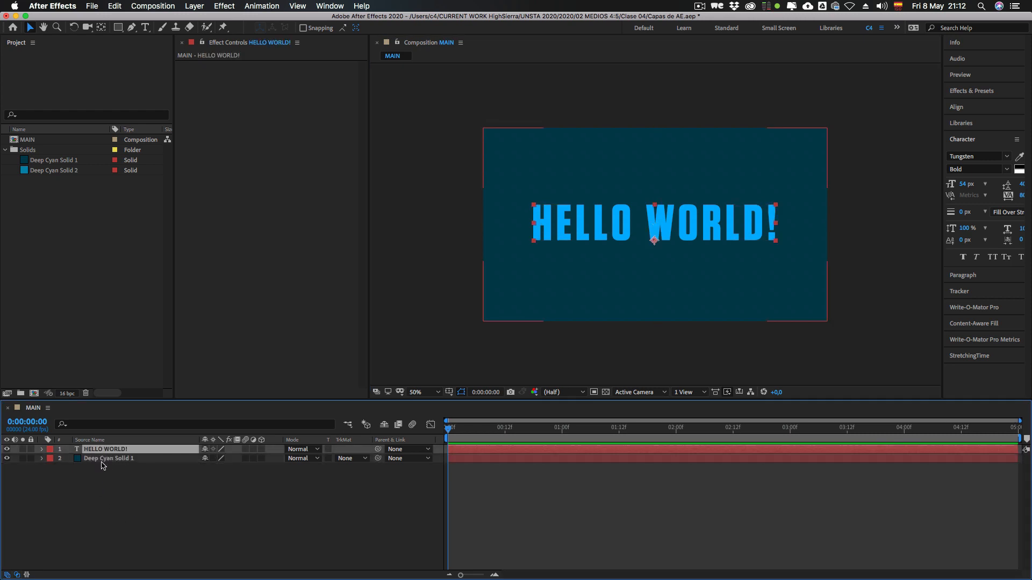
left_click(99, 460)
left_click(98, 450)
left_click(99, 475)
left_click(97, 451)
left_click(100, 460)
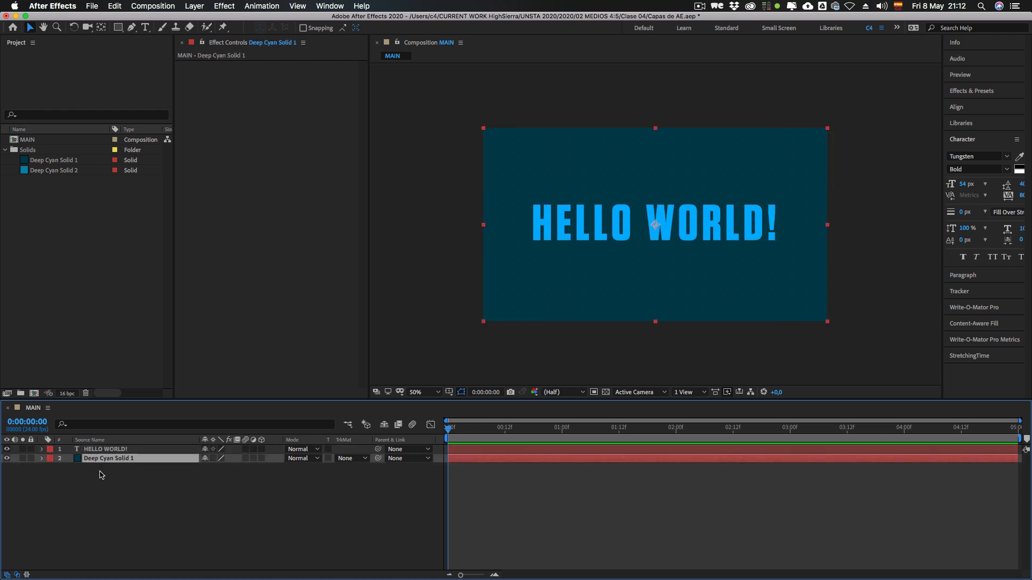
left_click(101, 475)
left_click(98, 451)
left_click(100, 497)
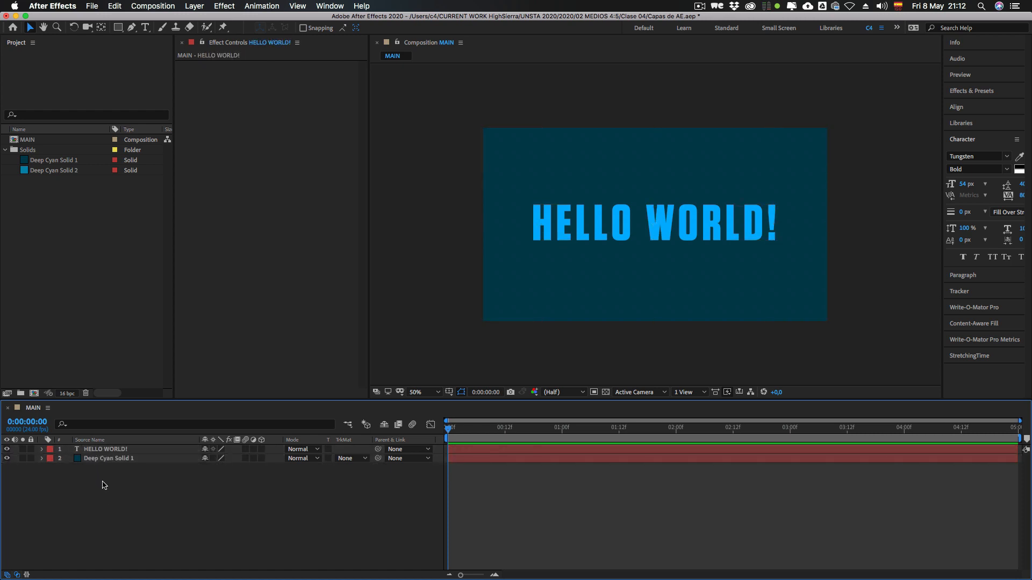
Step: Select the HELLO WORLD! text in the composition view and undo the last change
left_click(600, 240)
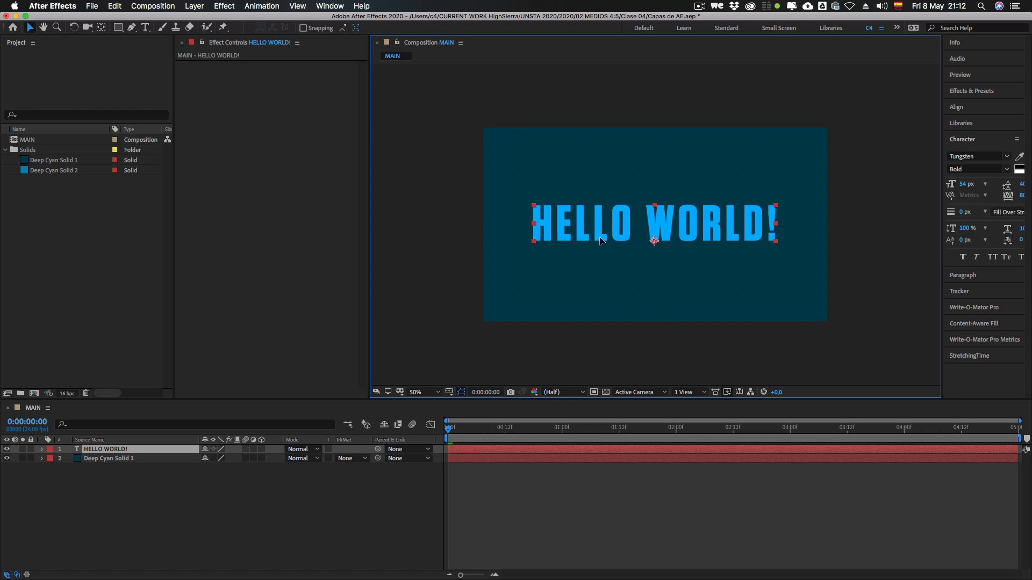
key("super+z")
left_click(112, 479)
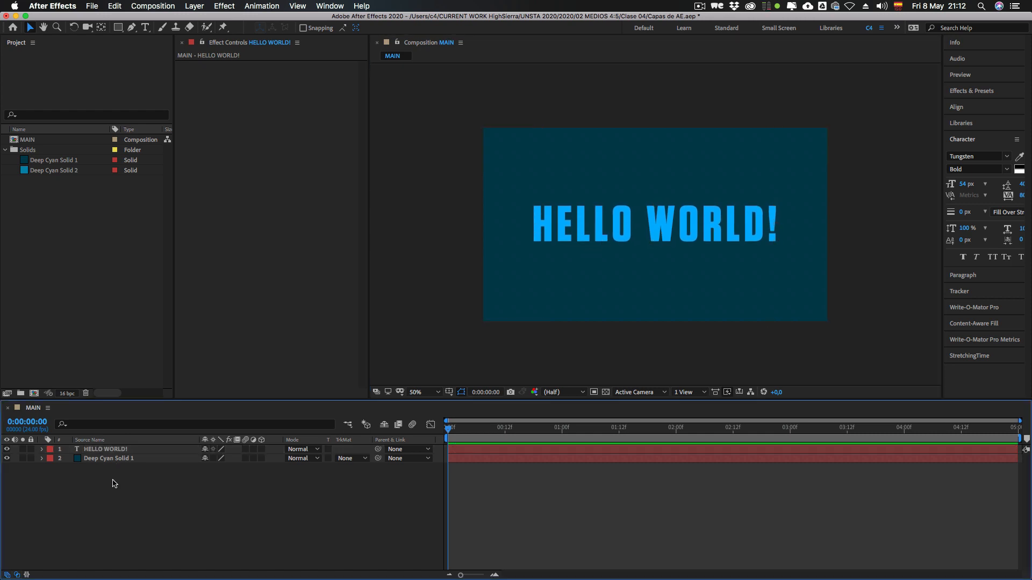
Step: Expand the dark cyan solid layer, examine its Transform group, and collapse the layer again
left_click(97, 459)
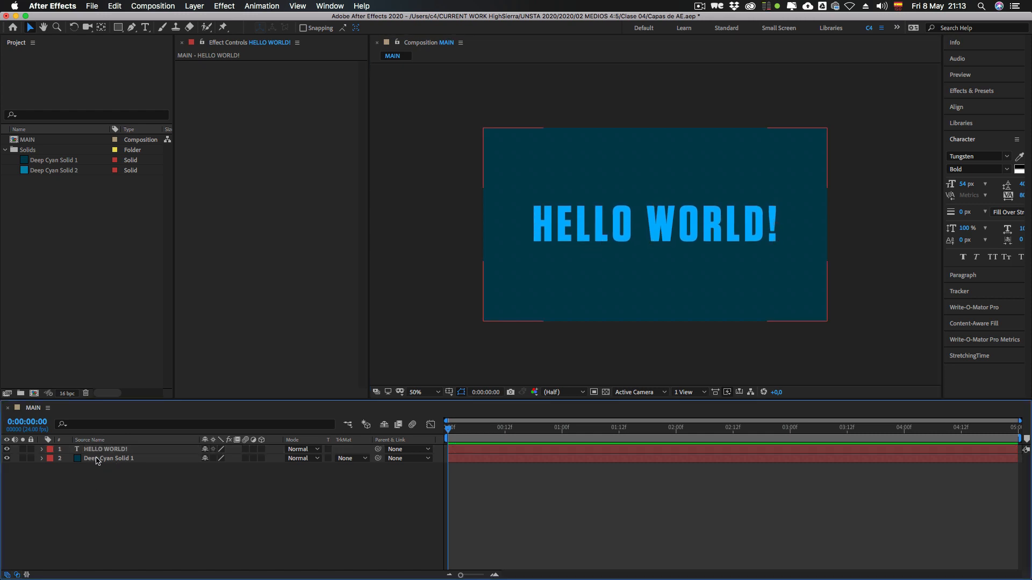
left_click(92, 449)
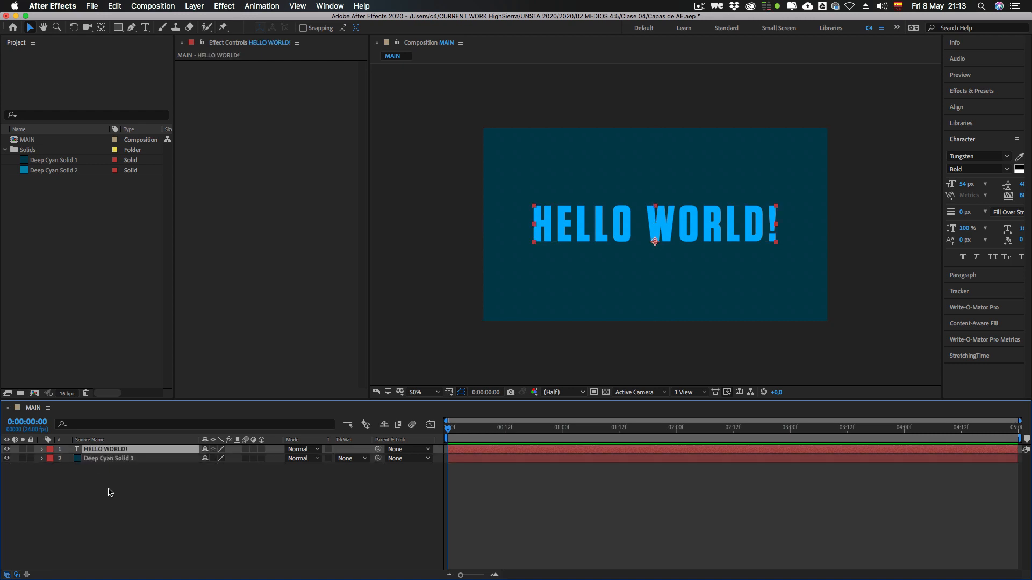
left_click(111, 482)
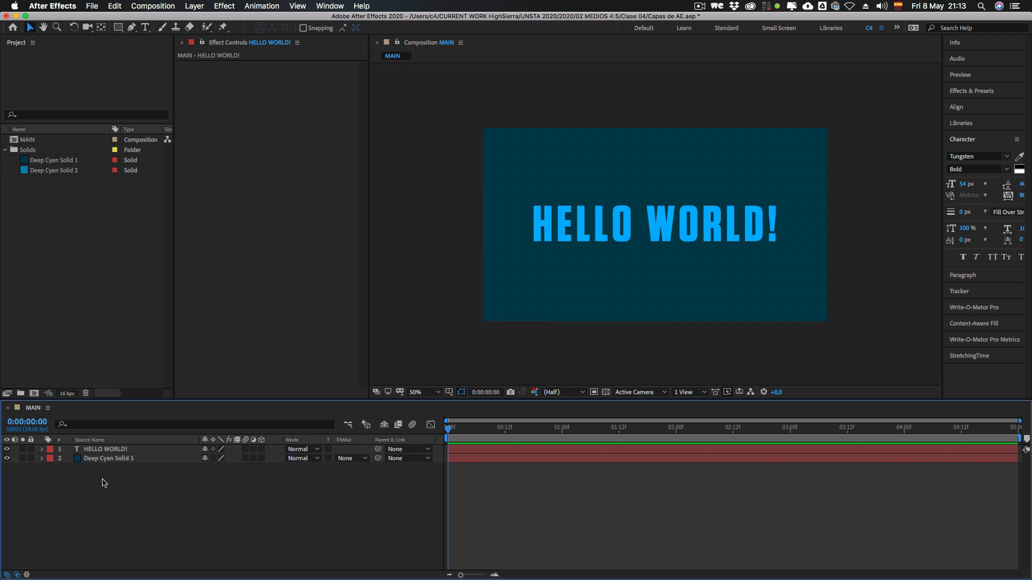
left_click(42, 458)
left_click(78, 471)
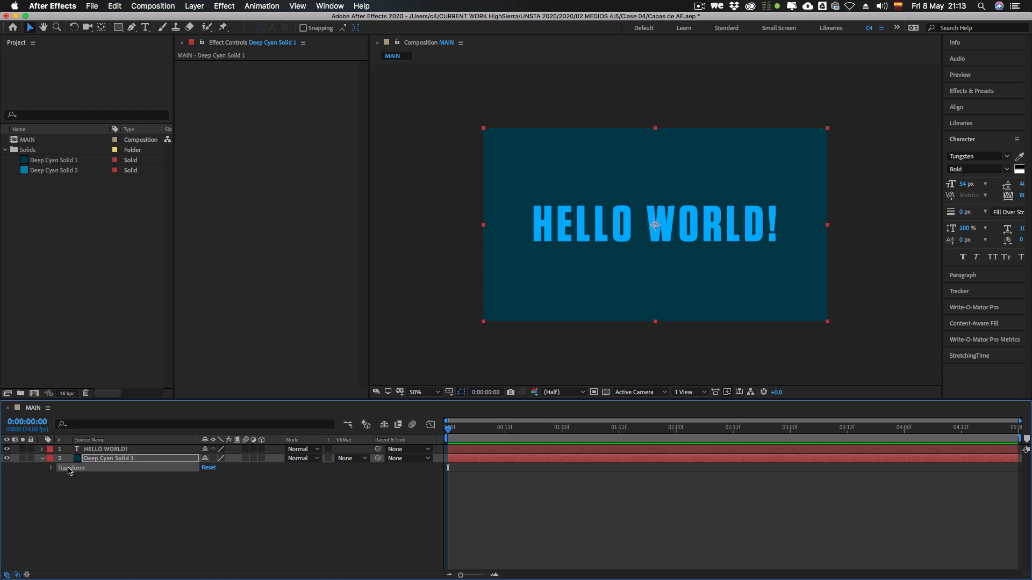
left_click(42, 459)
Step: Expand the HELLO WORLD! and dark cyan solid layers and compare their Text and Transform property groups
left_click(42, 449)
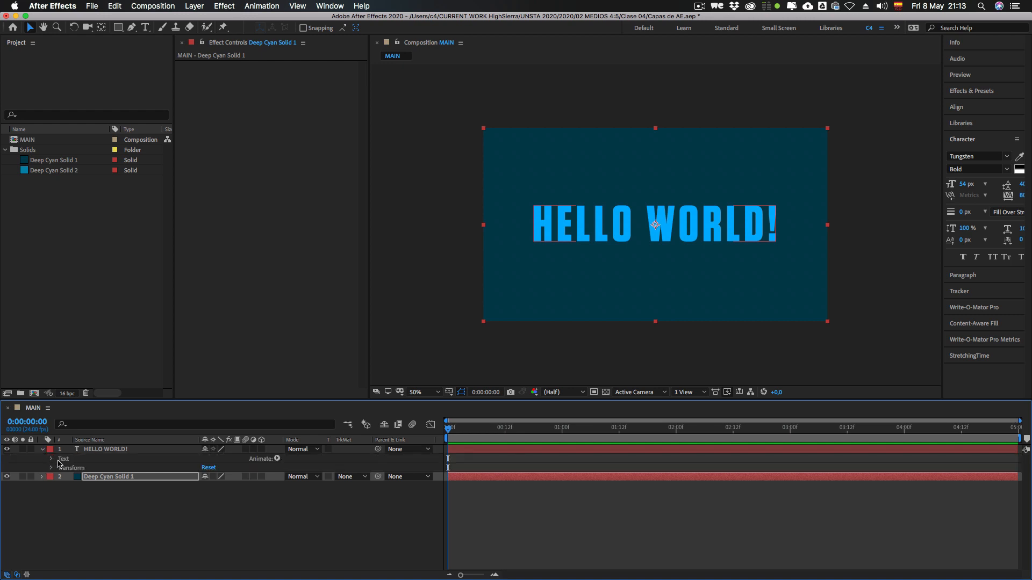
left_click(97, 452)
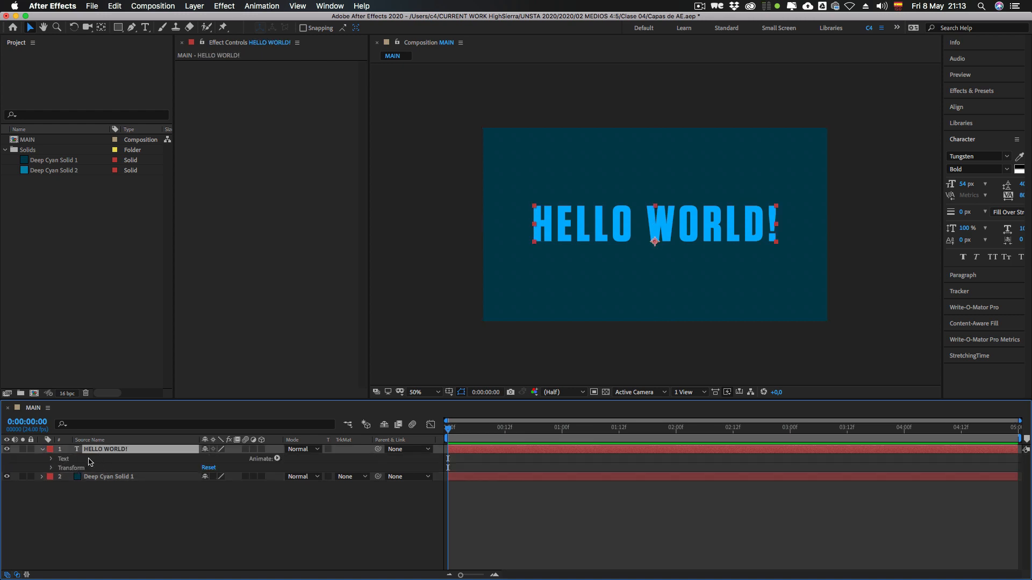
left_click(63, 459)
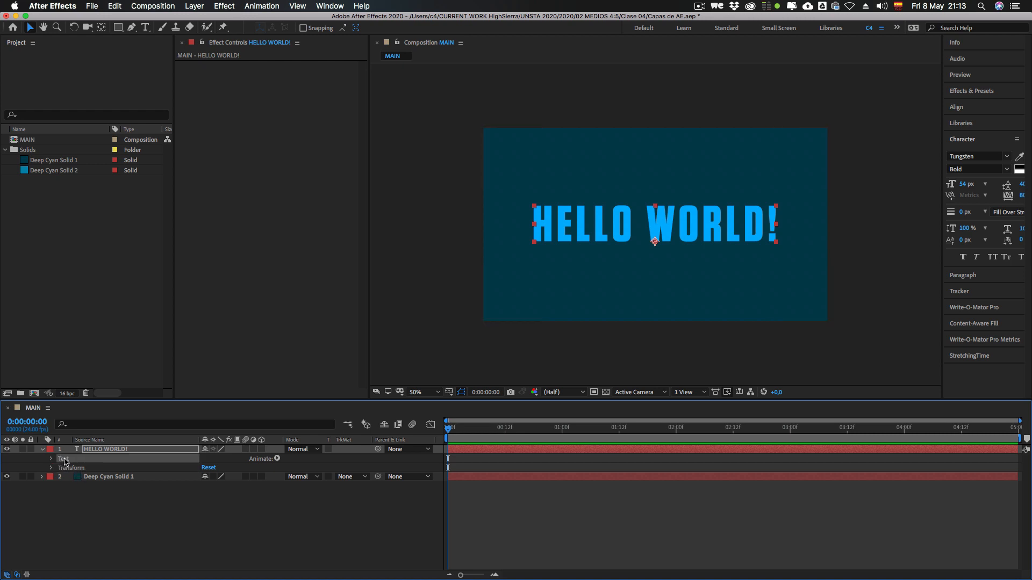
left_click(71, 469)
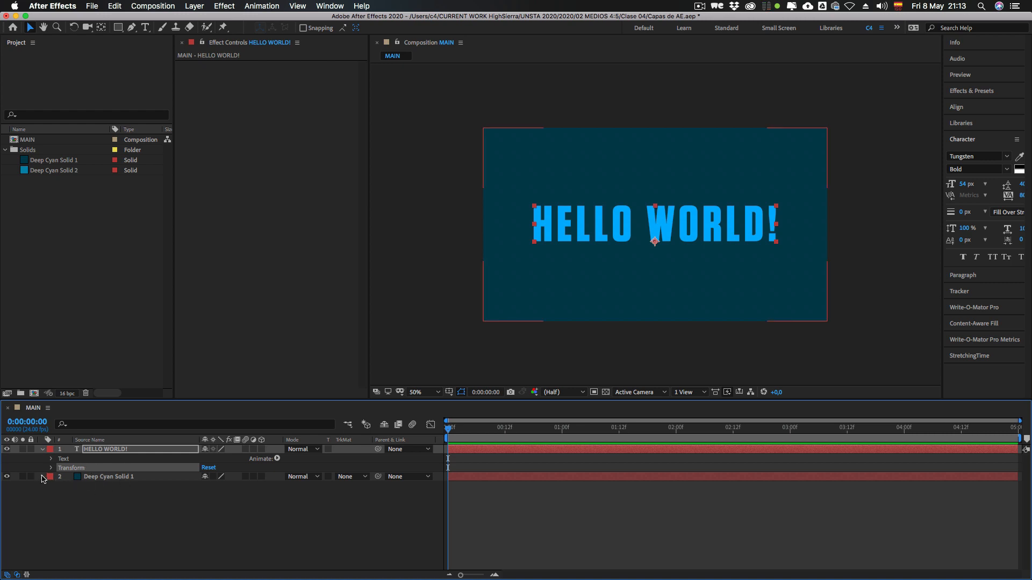
left_click(42, 477)
left_click(72, 487)
left_click(73, 469)
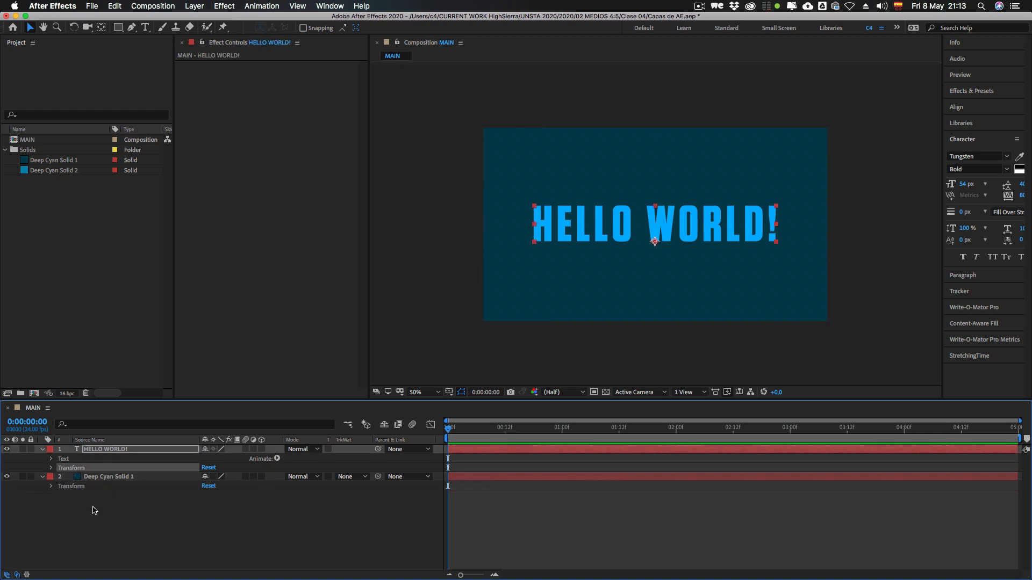
Step: Select the dark cyan solid's Transform group, then collapse both the HELLO WORLD! and dark cyan solid layers
left_click(76, 487)
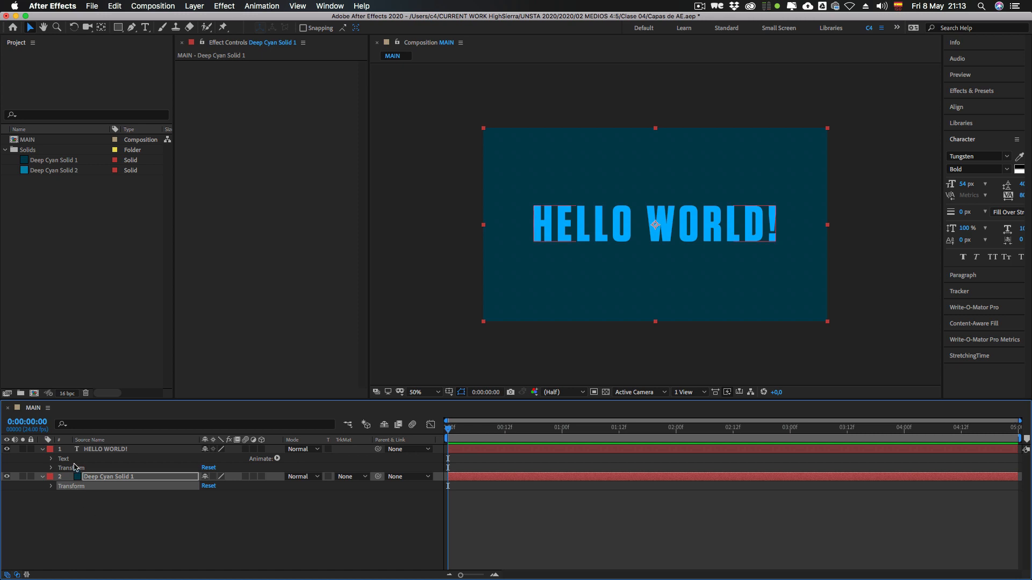
left_click(43, 450)
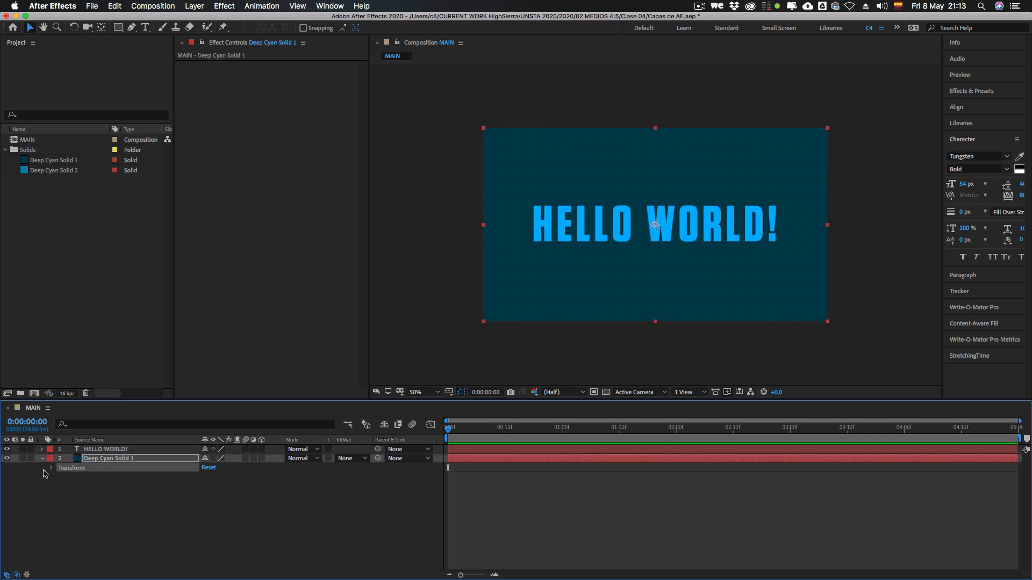
left_click(47, 474)
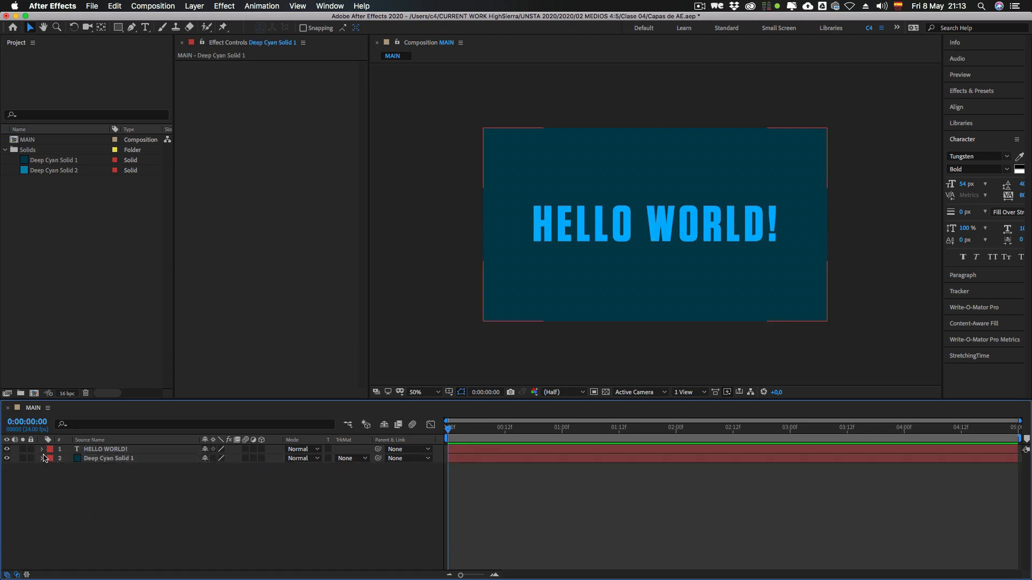
Step: Expand the HELLO WORLD! layer's Transform group and examine Anchor Point, Position, Scale, Rotation and Opacity one by one
left_click(42, 449)
left_click(52, 468)
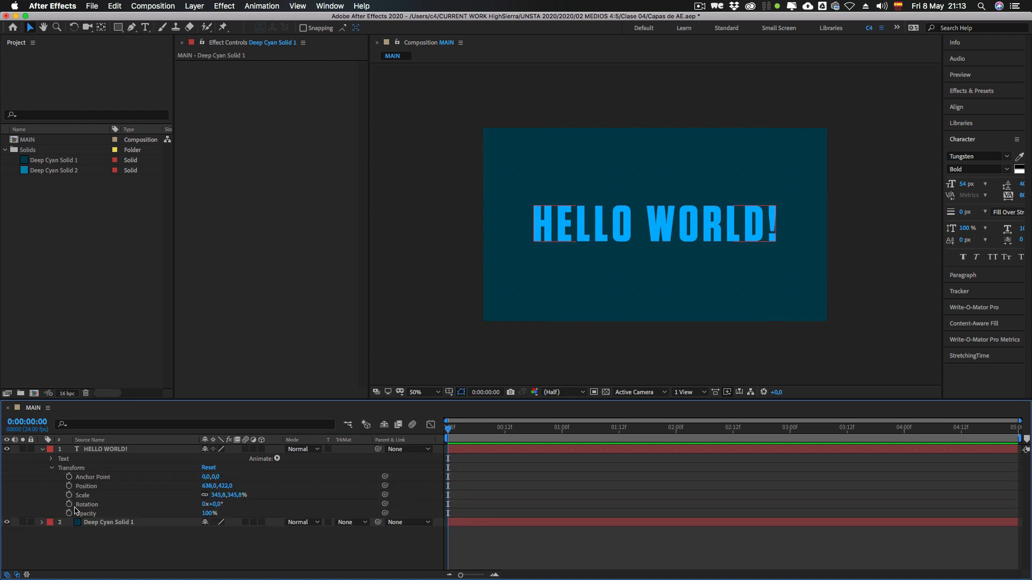
left_click(87, 479)
left_click(52, 468)
left_click(52, 468)
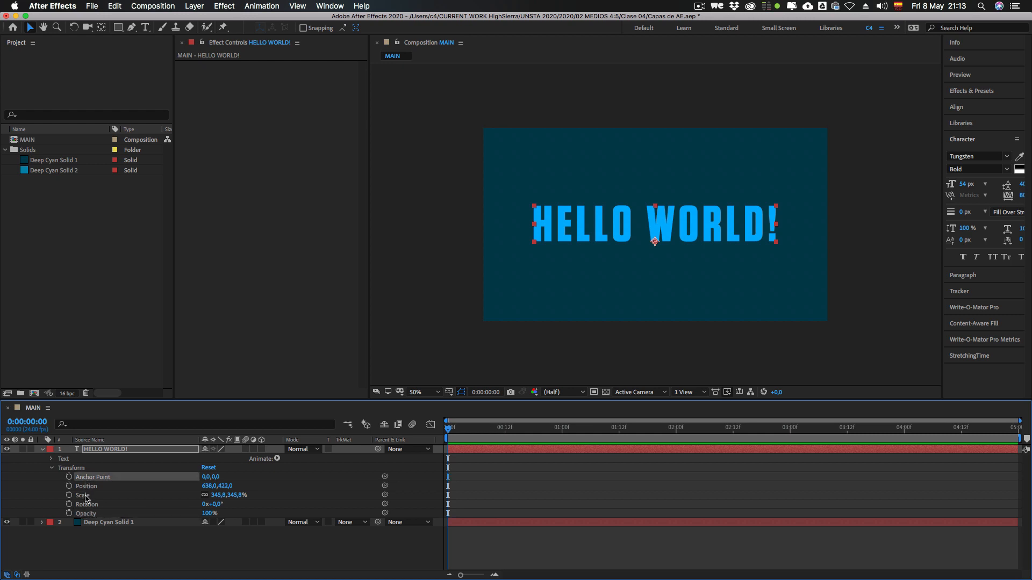
left_click(85, 487)
left_click(85, 496)
left_click(84, 505)
left_click(84, 513)
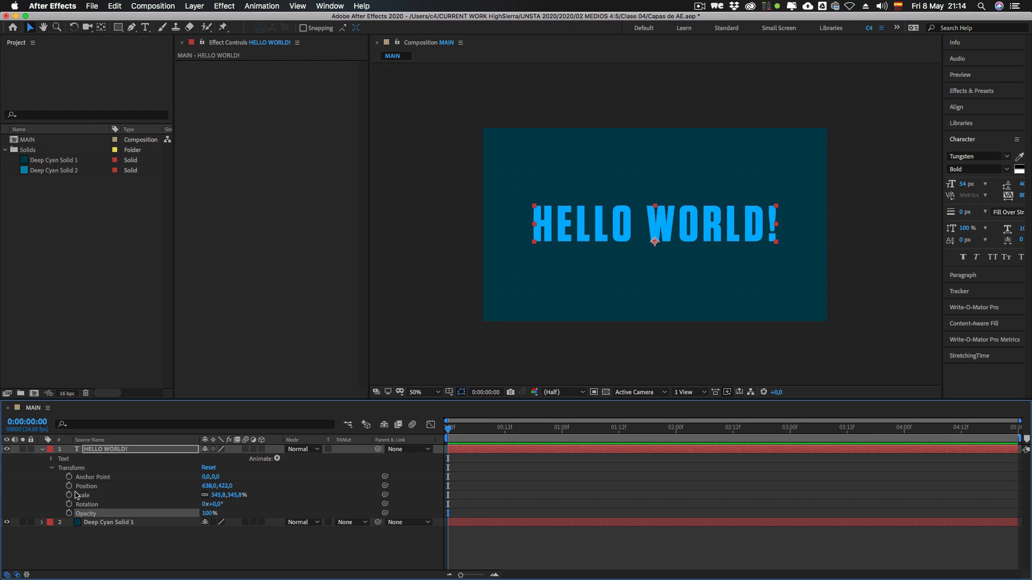
Step: Review the text layer's five Transform properties again by selecting each in turn, and collapse the layer
left_click(82, 487)
left_click(82, 496)
left_click(84, 505)
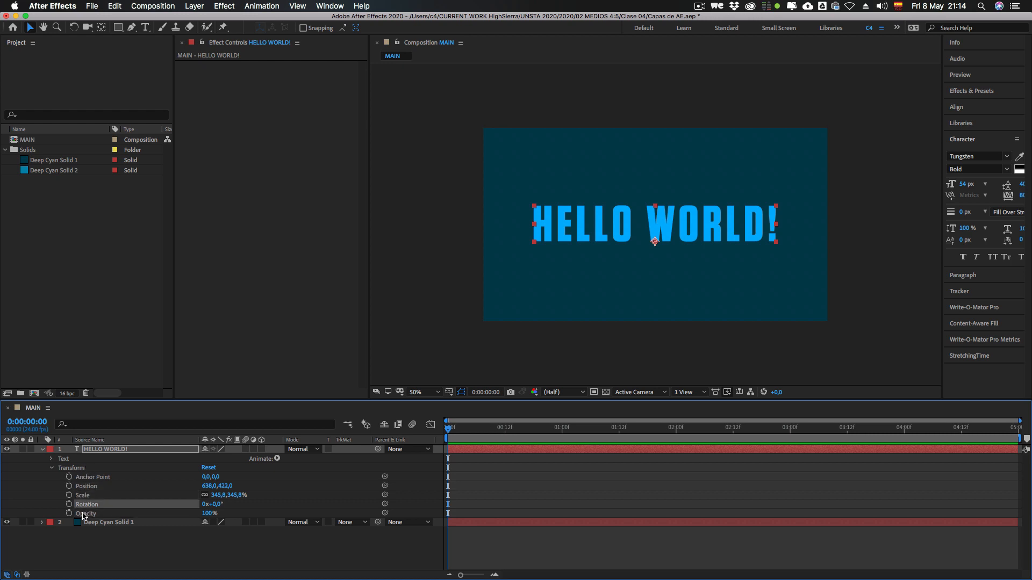
left_click(86, 514)
left_click(84, 505)
left_click(83, 486)
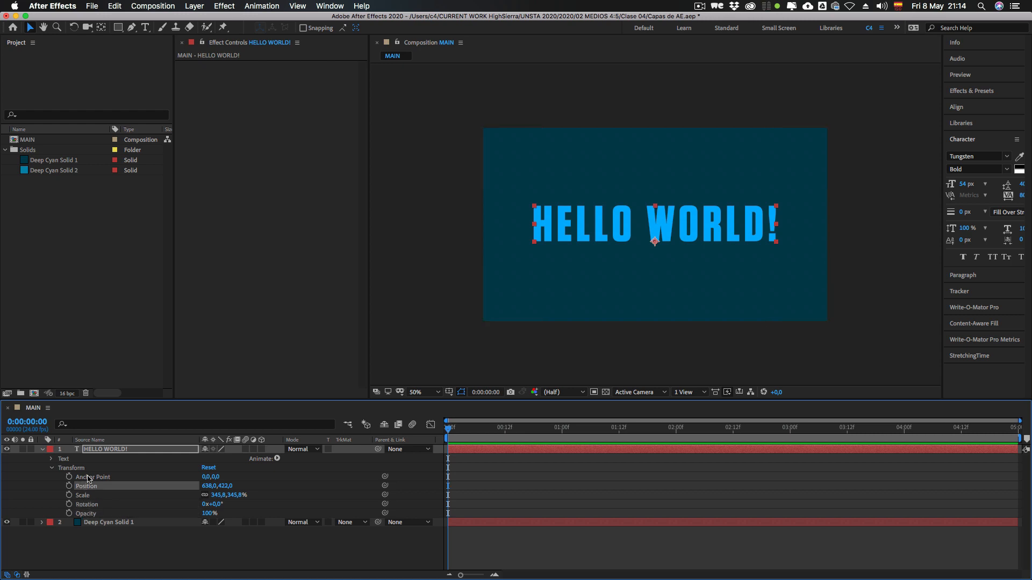
left_click(78, 477)
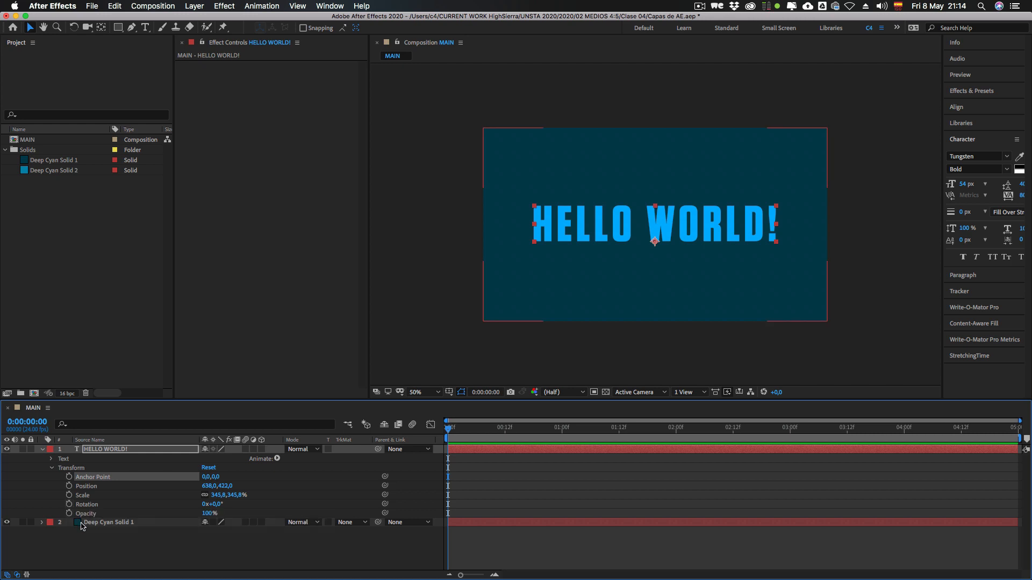
left_click(86, 488)
left_click(81, 497)
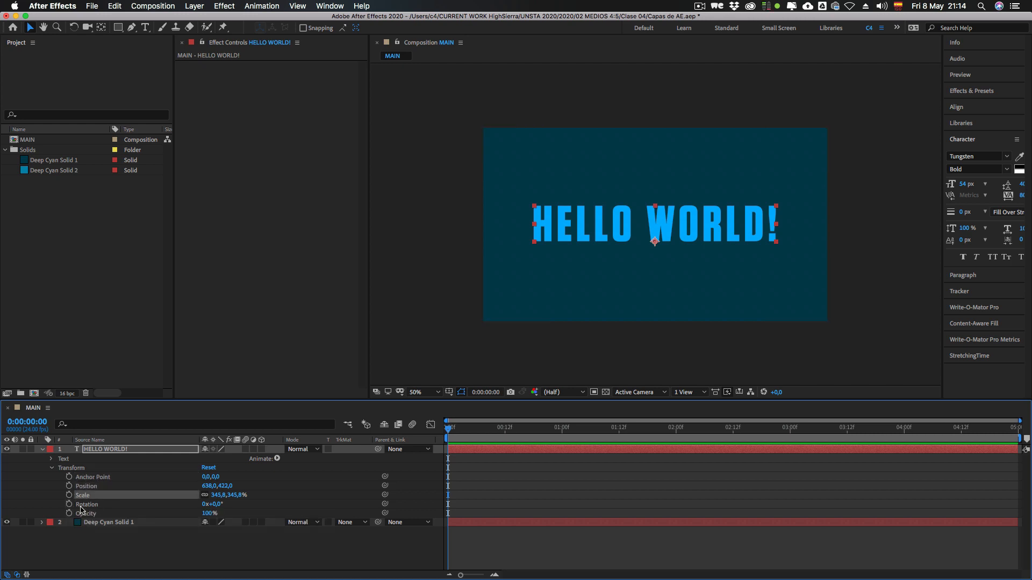
left_click(82, 505)
left_click(86, 514)
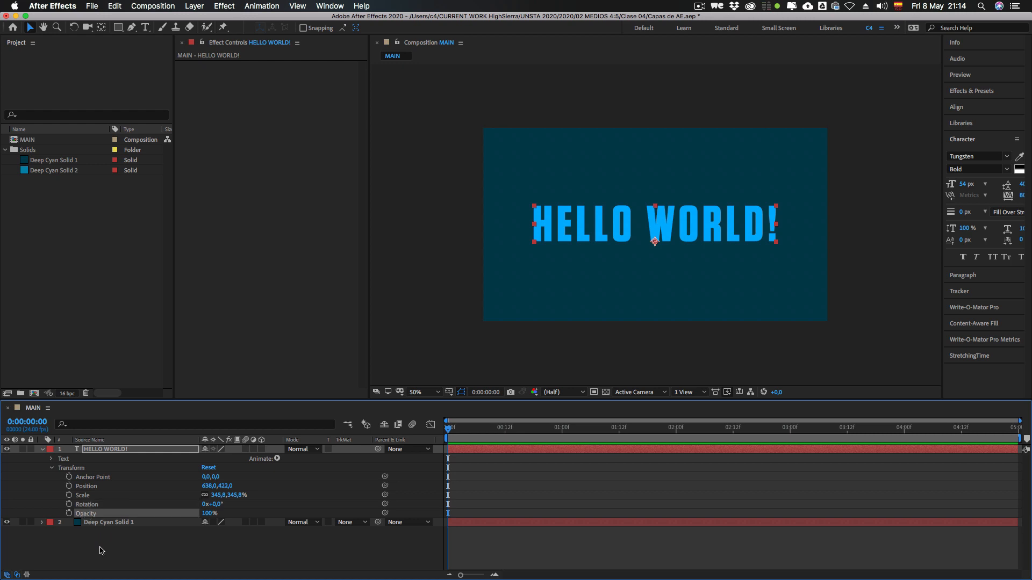
left_click(43, 449)
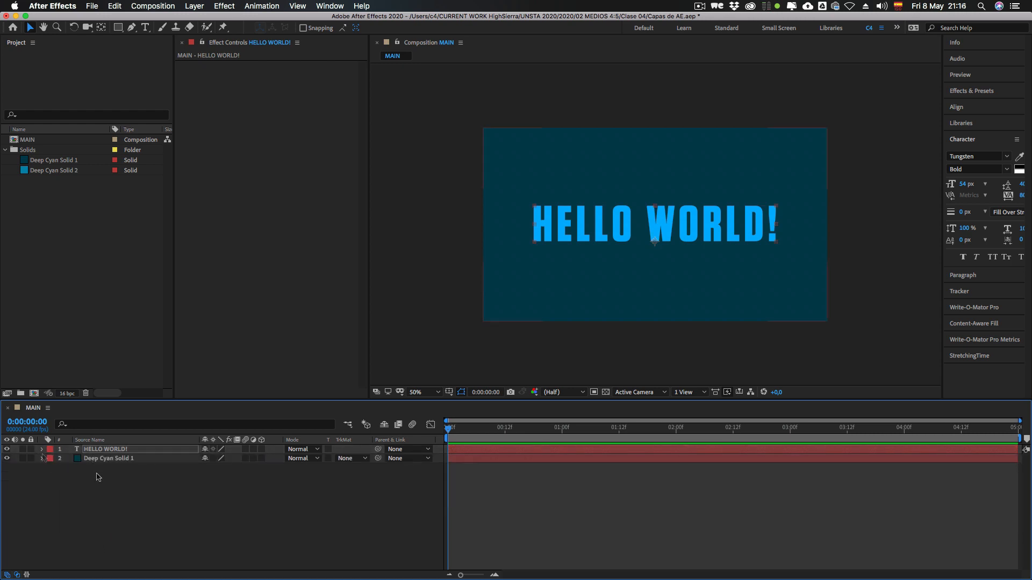
Step: Select the HELLO WORLD! layer, examine its Transform group once more, and collapse the layer
left_click(99, 477)
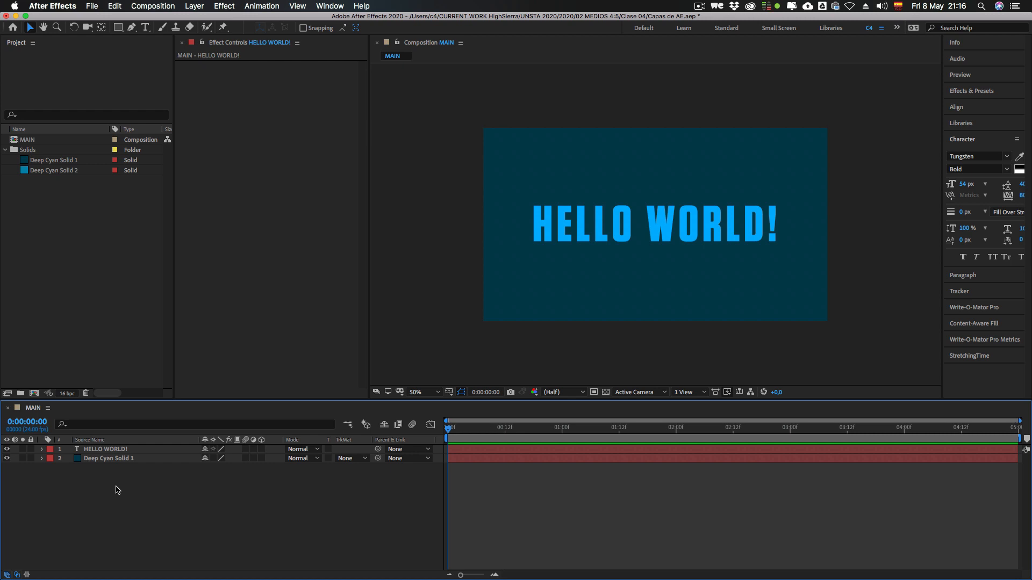
left_click(98, 458)
left_click(100, 478)
left_click(103, 450)
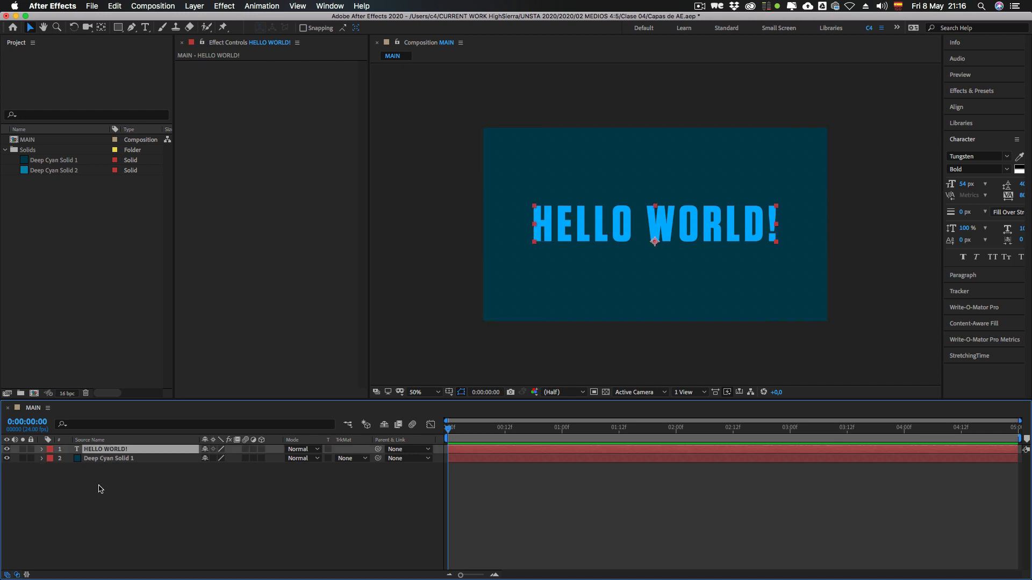
left_click(43, 451)
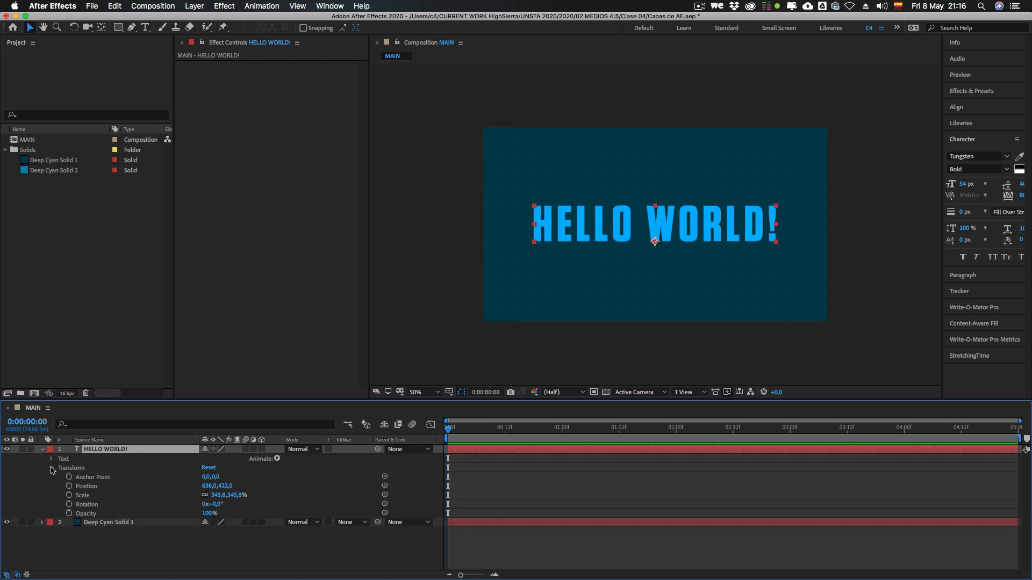
left_click(86, 470)
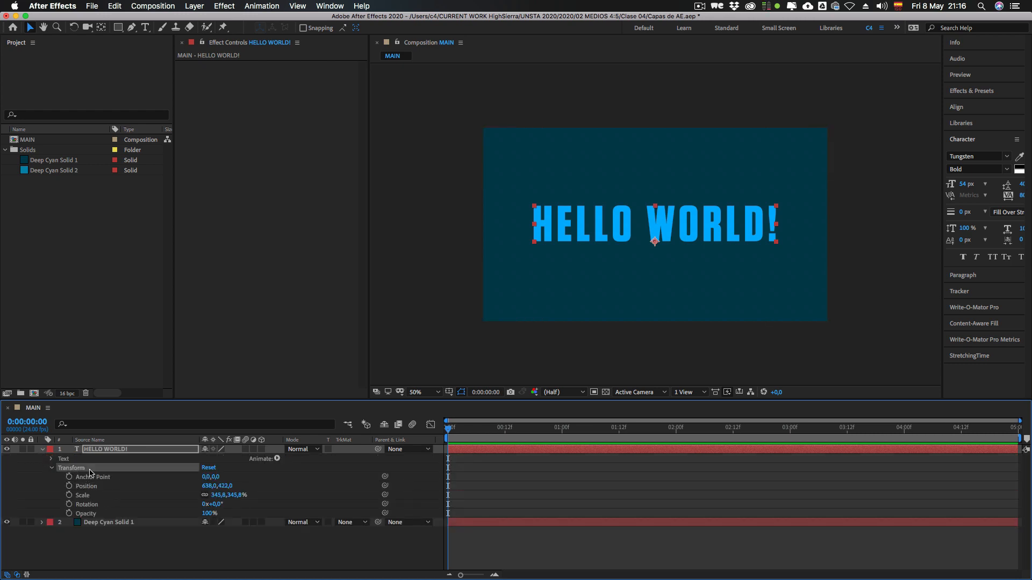
left_click(42, 449)
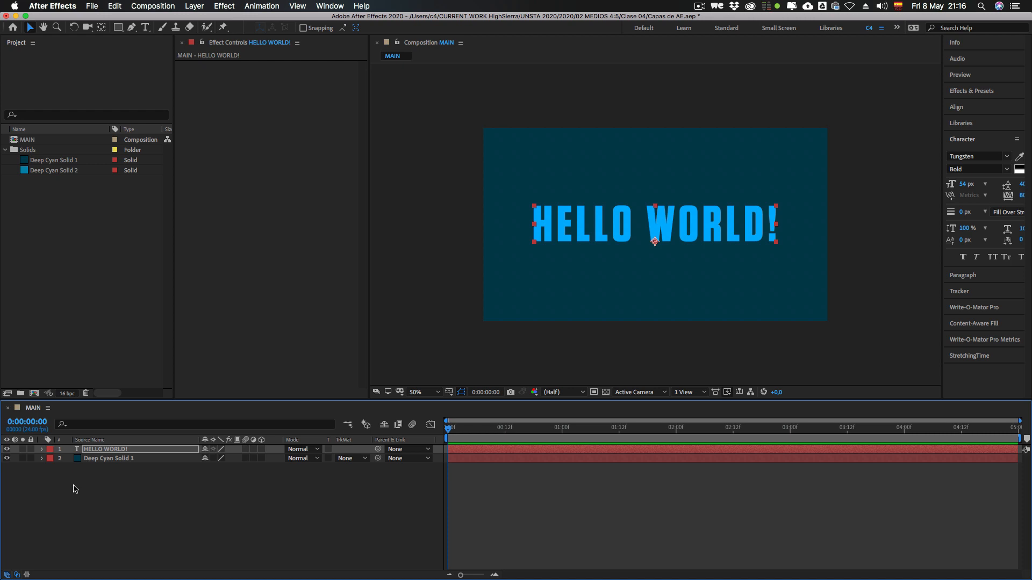
Step: Reveal only the Position property of the HELLO WORLD! layer, select it, and collapse the layer
key("p")
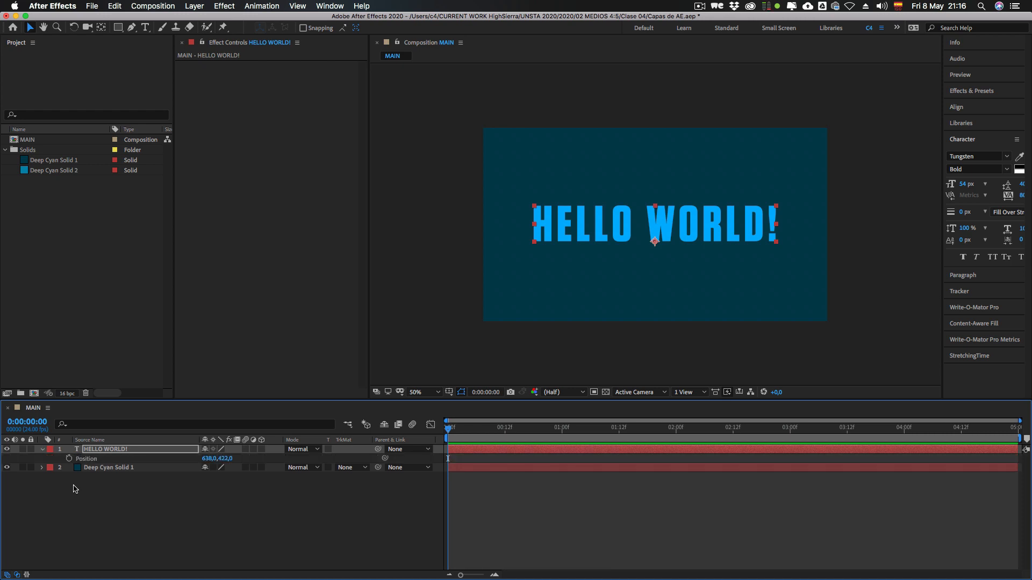
left_click(93, 461)
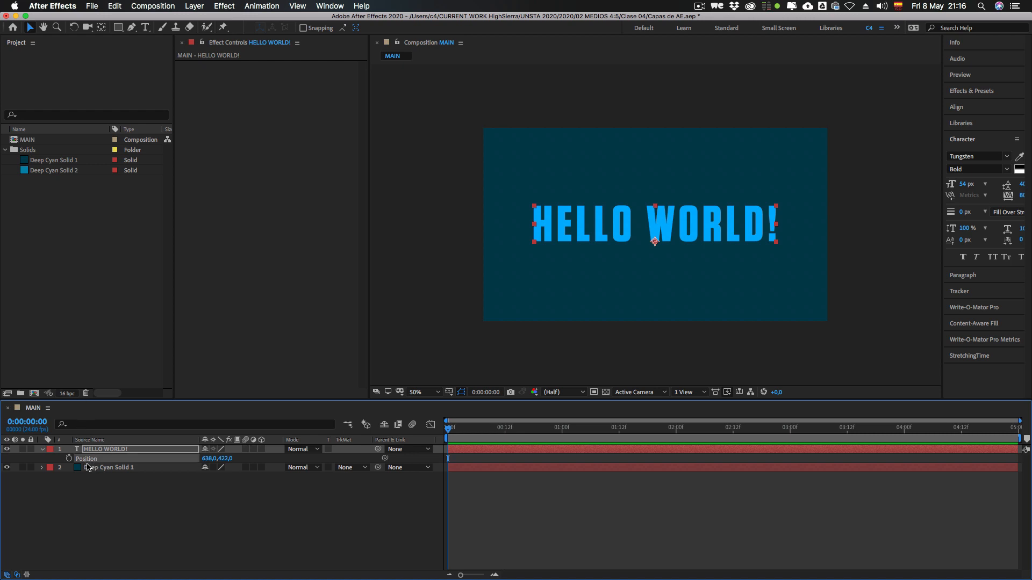
left_click(59, 459)
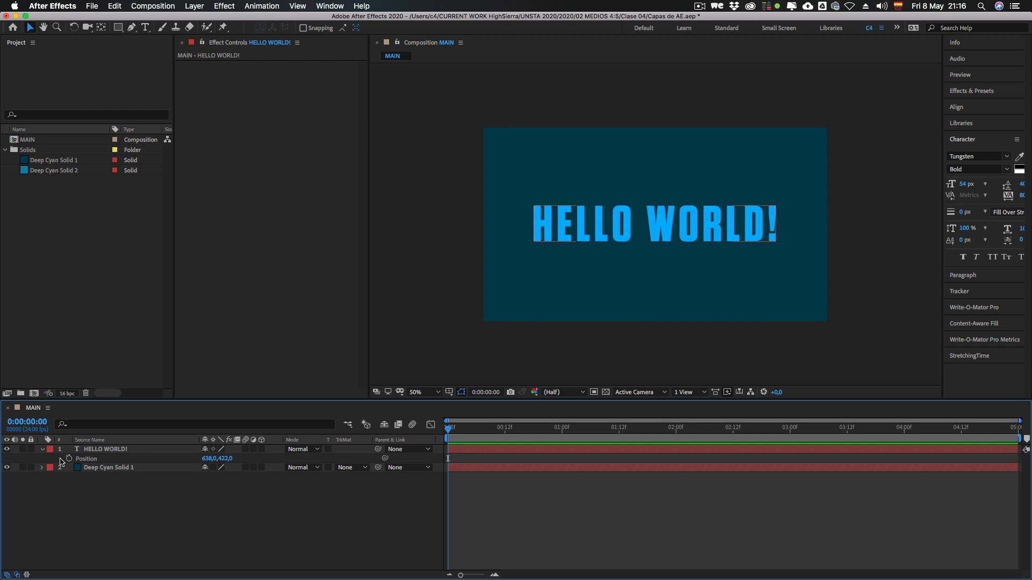
left_click(81, 462)
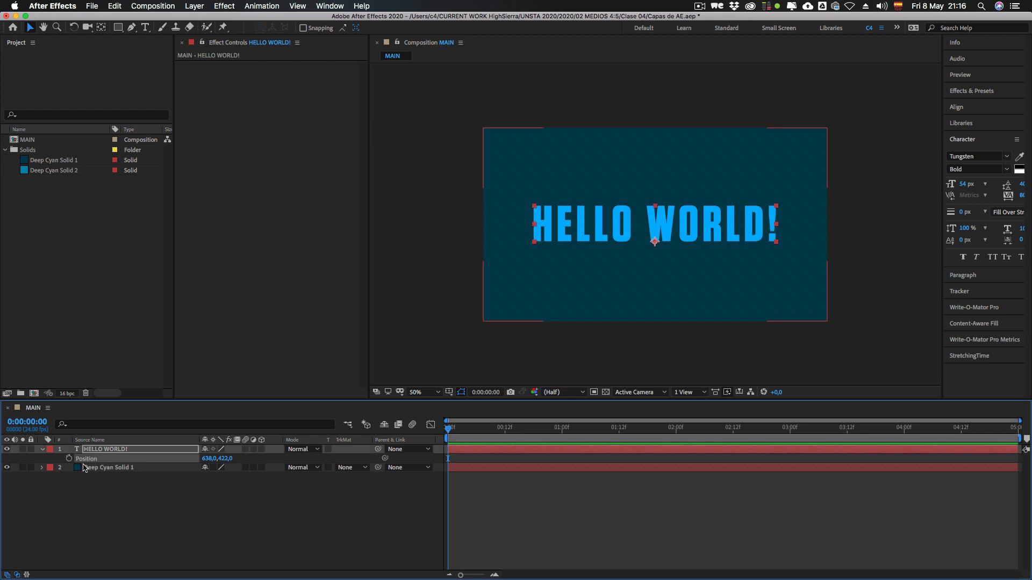
left_click(42, 450)
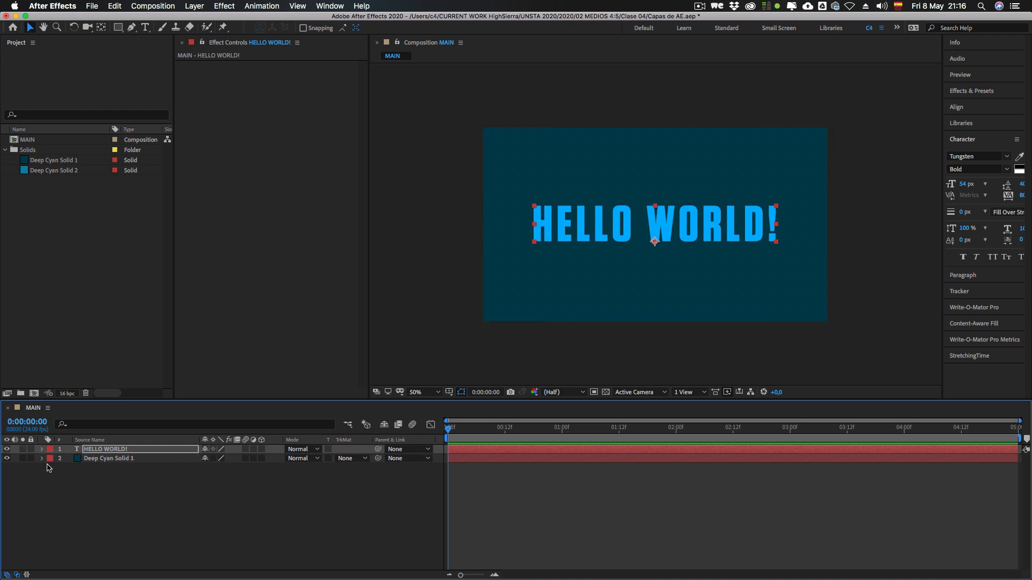
Step: Expand all property groups of the HELLO WORLD! layer, then isolate and select its Position property
left_click(42, 449)
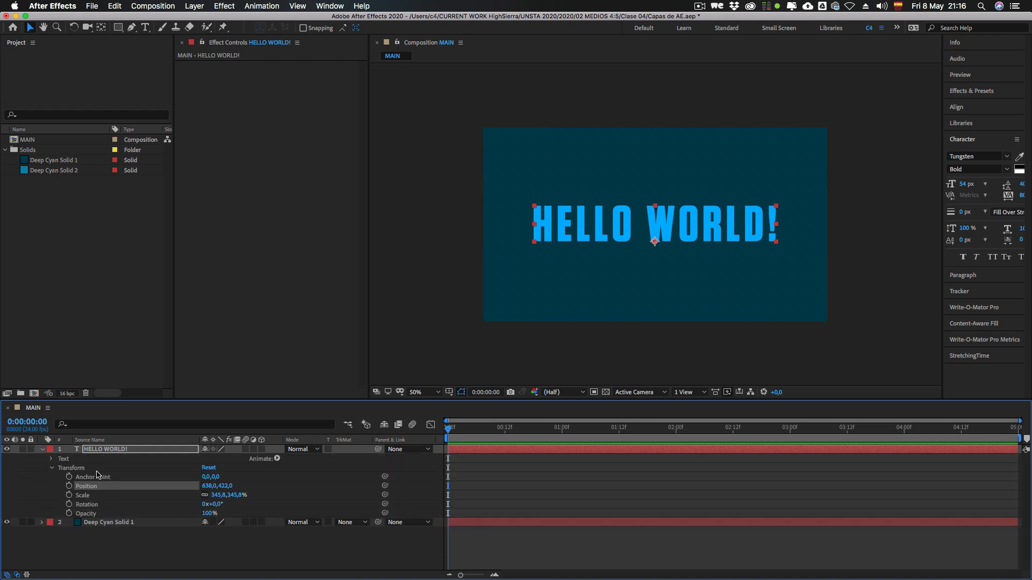
key("p")
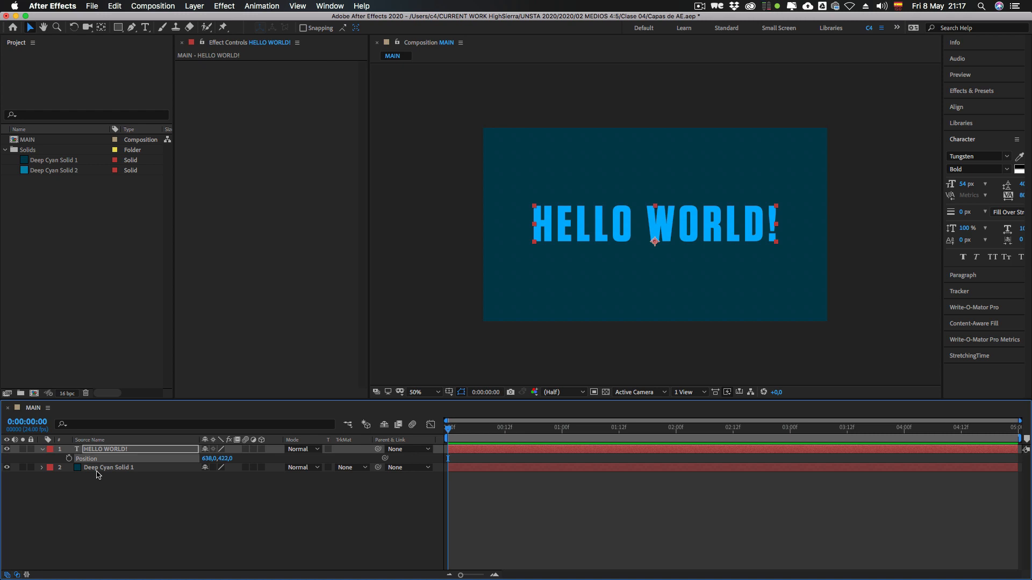
left_click(112, 503)
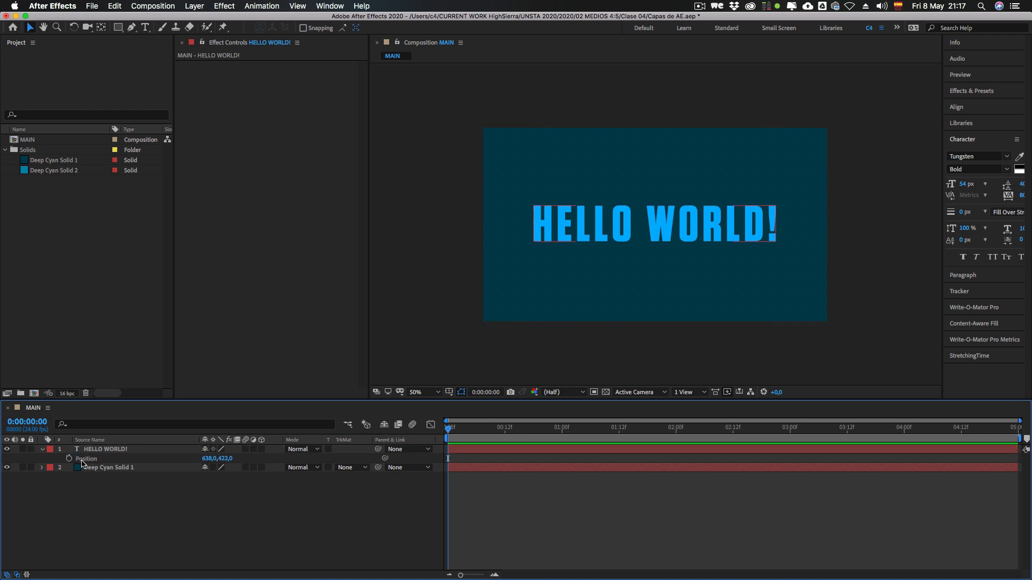
left_click(85, 459)
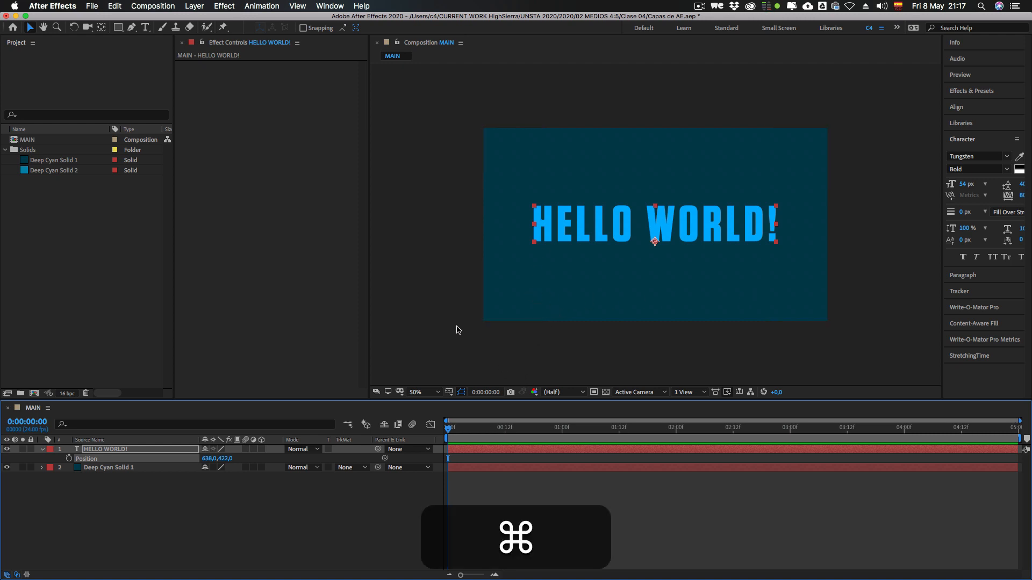
Step: Switch to Krita and draw a horizontal red axis labelled X on the black canvas
key("super+Tab")
key("super+Tab")
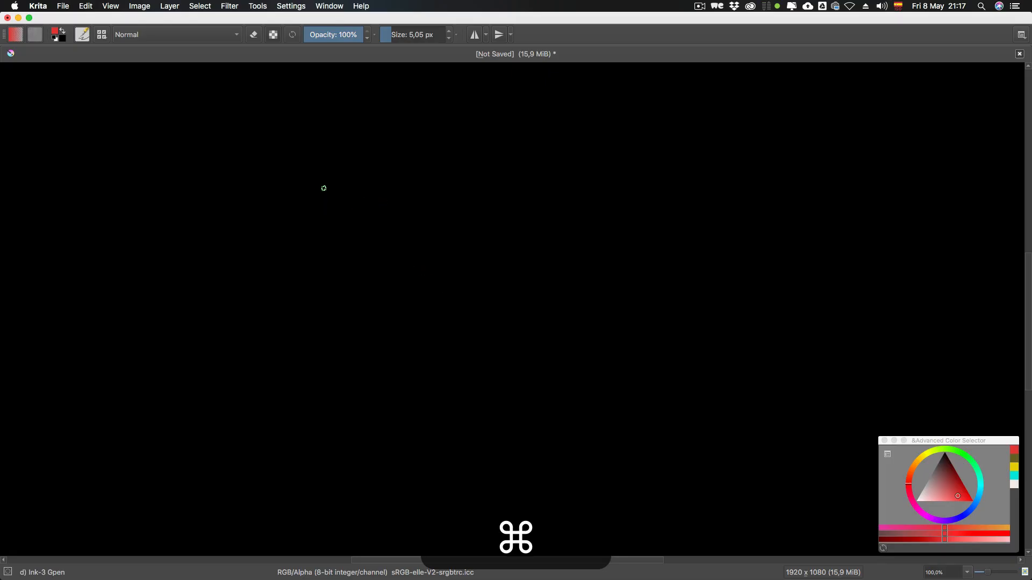
left_click_drag(317, 129, 324, 334)
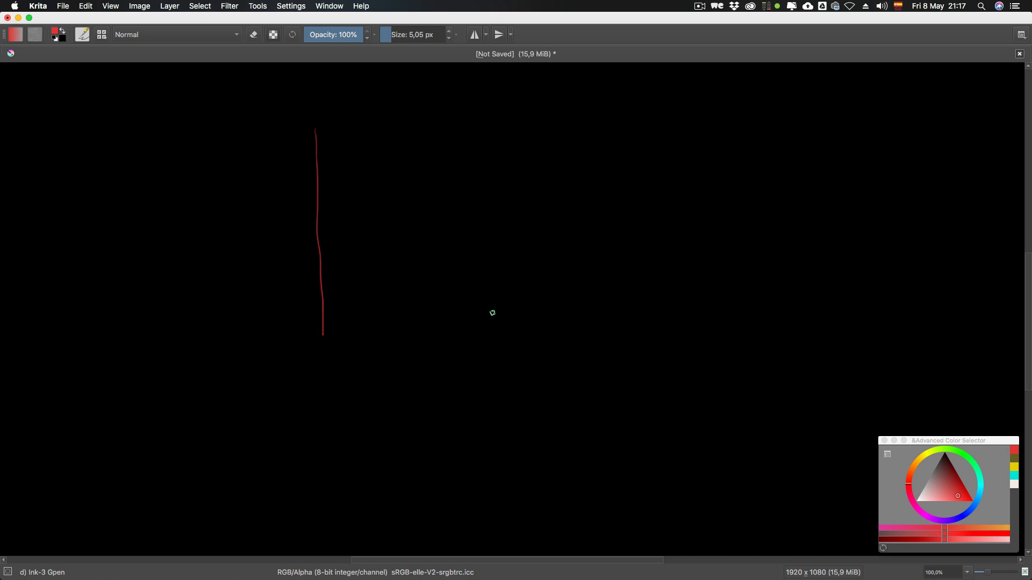
key("super+z")
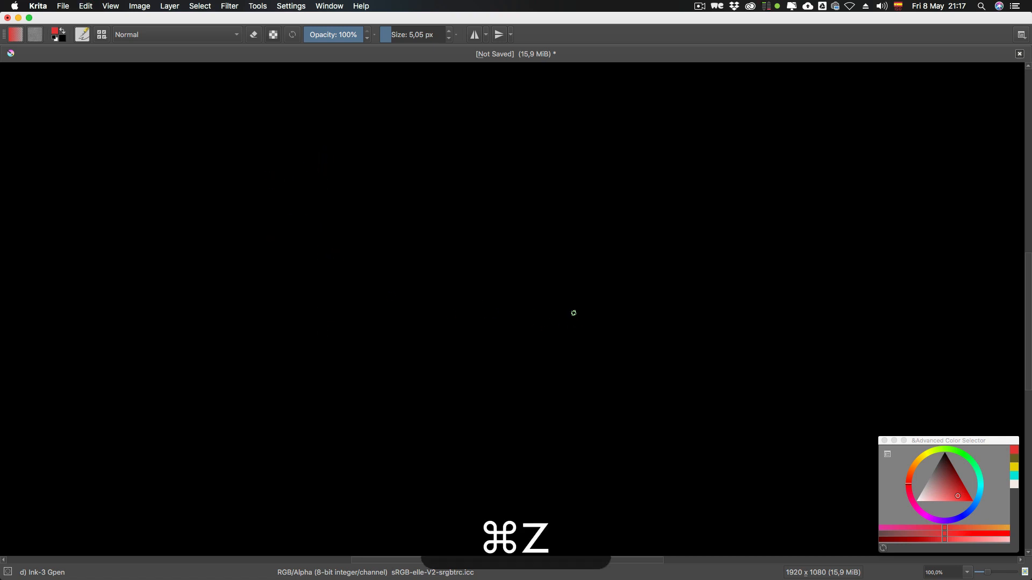
left_click_drag(671, 284, 253, 287)
mouse_move(173, 292)
left_mouse_down()
mouse_move(194, 268)
mouse_move(163, 273)
left_mouse_up()
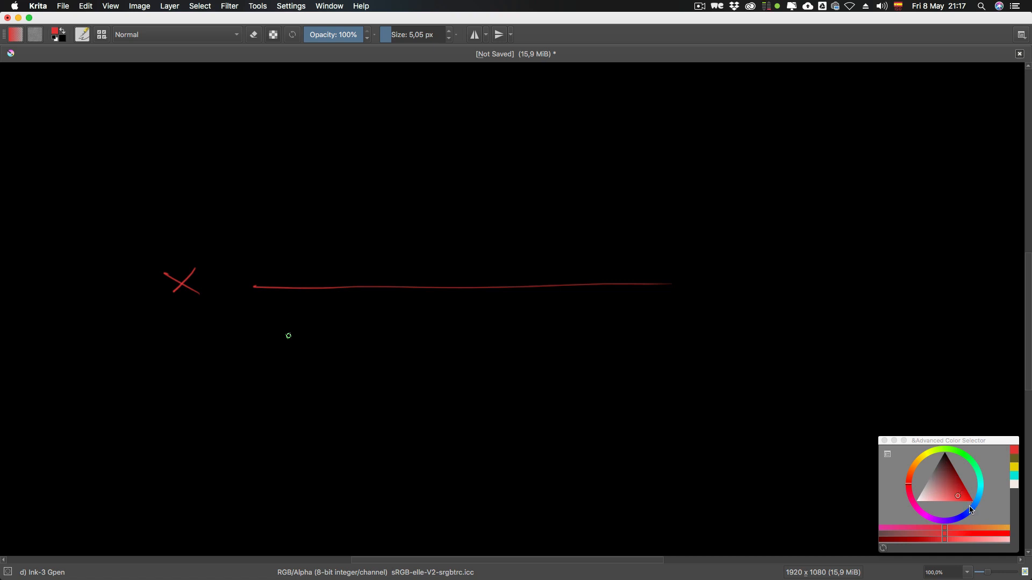
Step: Change the brush colour to green and draw a vertical axis labelled Y crossing the red axis
left_click(968, 456)
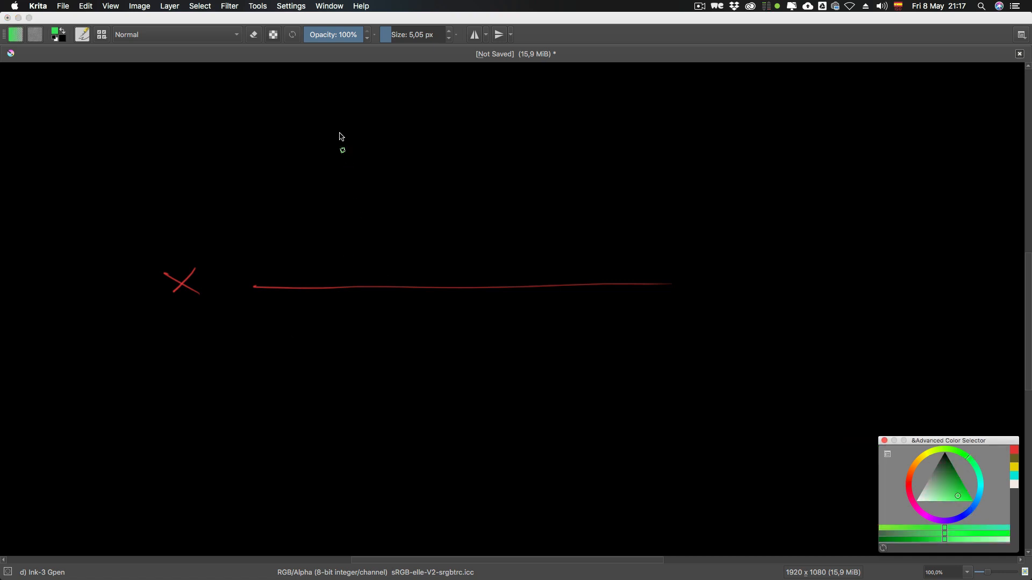
left_click_drag(320, 88, 337, 347)
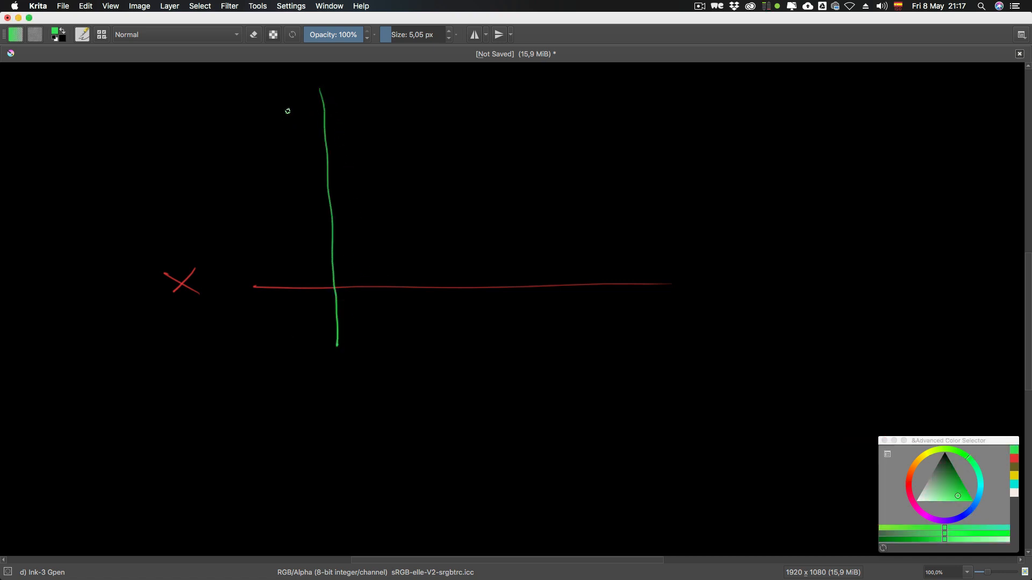
mouse_move(294, 91)
left_mouse_down()
mouse_move(280, 120)
mouse_move(274, 97)
mouse_move(274, 127)
left_mouse_up()
Step: Change the brush colour to blue and draw a diagonal axis labelled Z through the intersection of the other axes
left_click(976, 504)
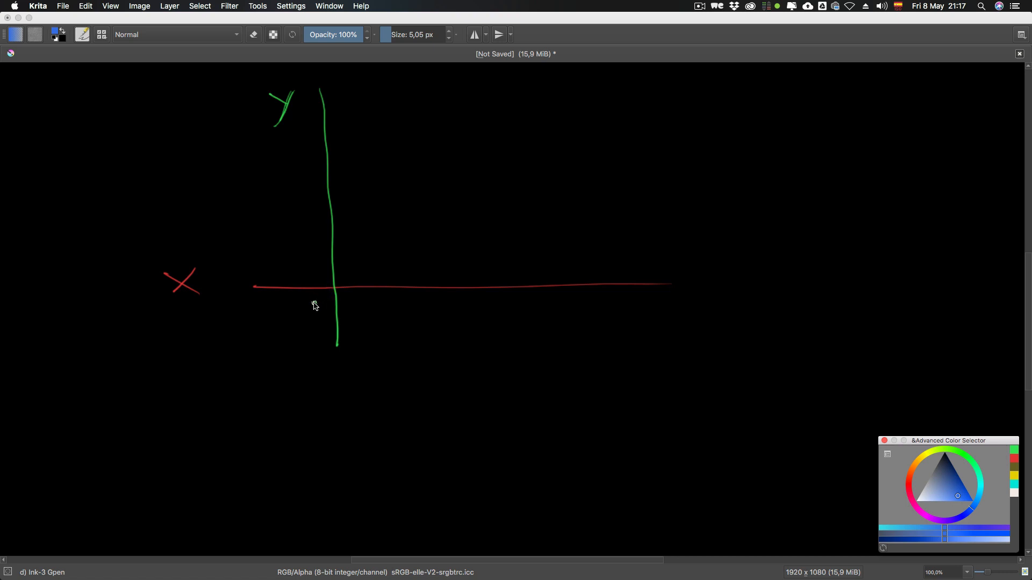
left_click_drag(316, 300, 488, 191)
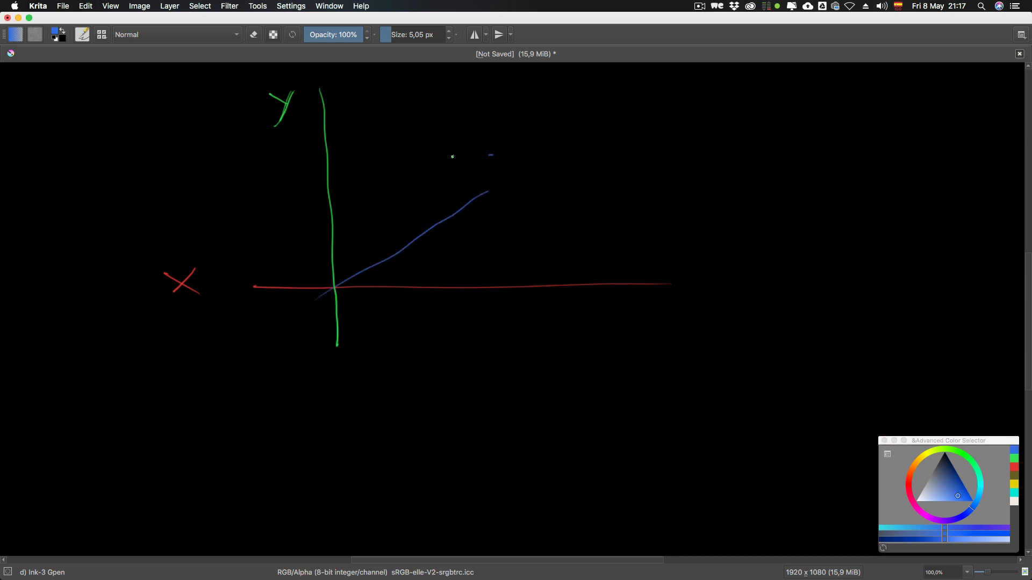
mouse_move(453, 156)
left_mouse_down()
mouse_move(484, 156)
mouse_move(458, 178)
mouse_move(487, 177)
mouse_move(462, 178)
mouse_move(485, 166)
left_mouse_up()
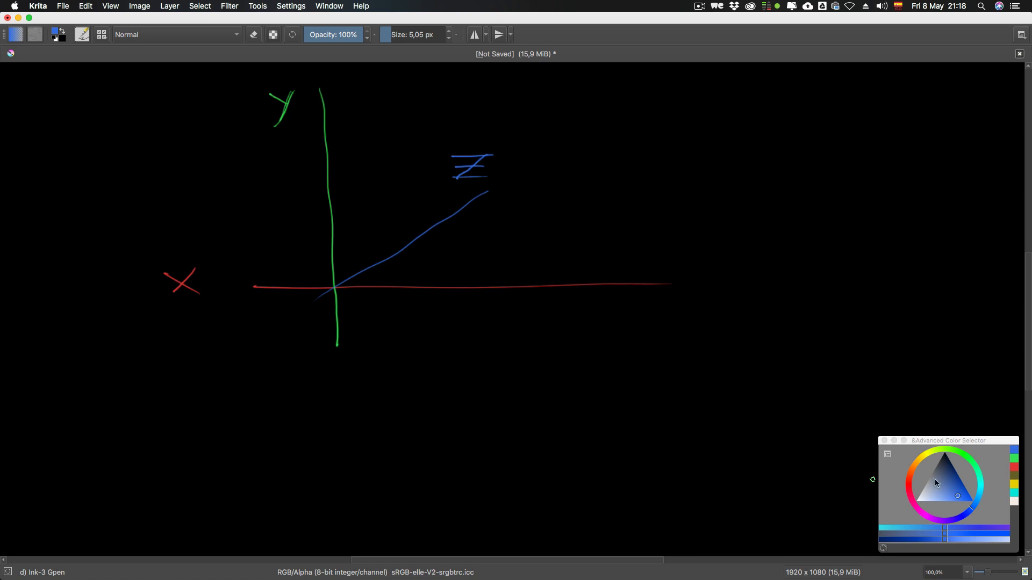
Step: Change the brush colour to pinkish red and retrace the horizontal X axis
left_click(909, 491)
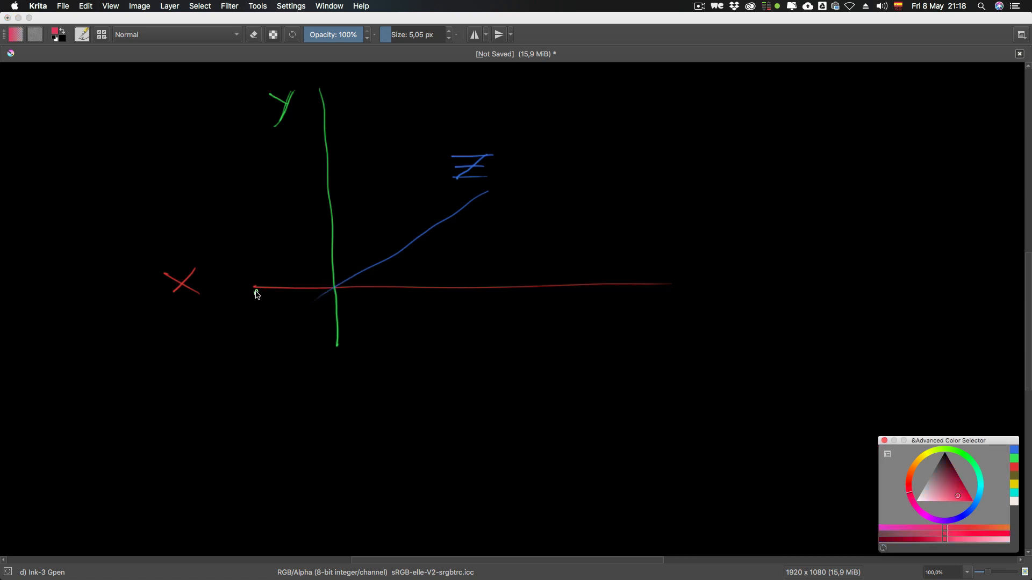
mouse_move(256, 290)
left_mouse_down()
mouse_move(702, 286)
mouse_move(251, 291)
left_mouse_up()
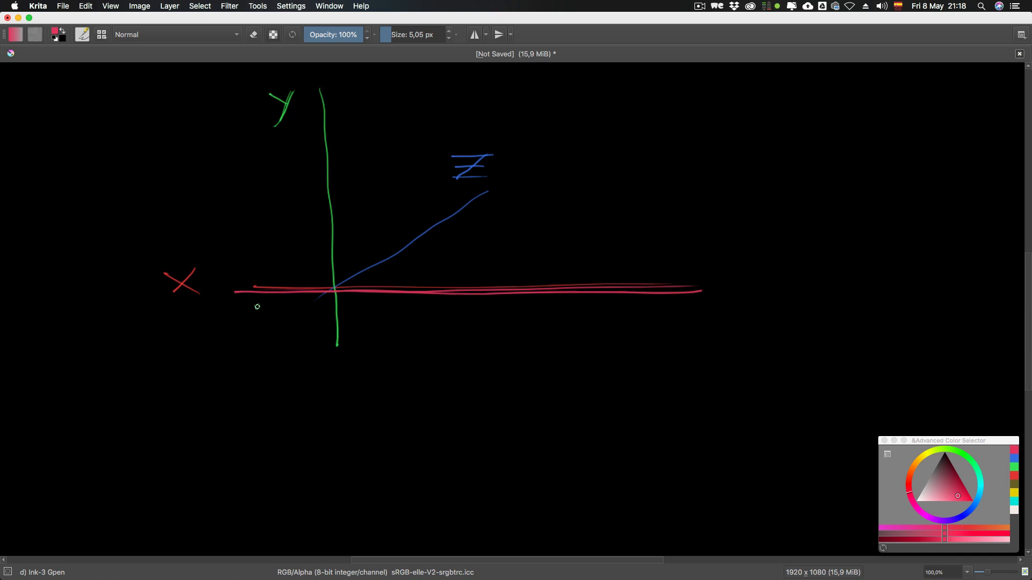
left_click_drag(172, 291, 191, 270)
Step: Switch to After Effects and move the HELLO WORLD! text around the composition, leaving it near the centre at about 648, 424
key("super+Tab")
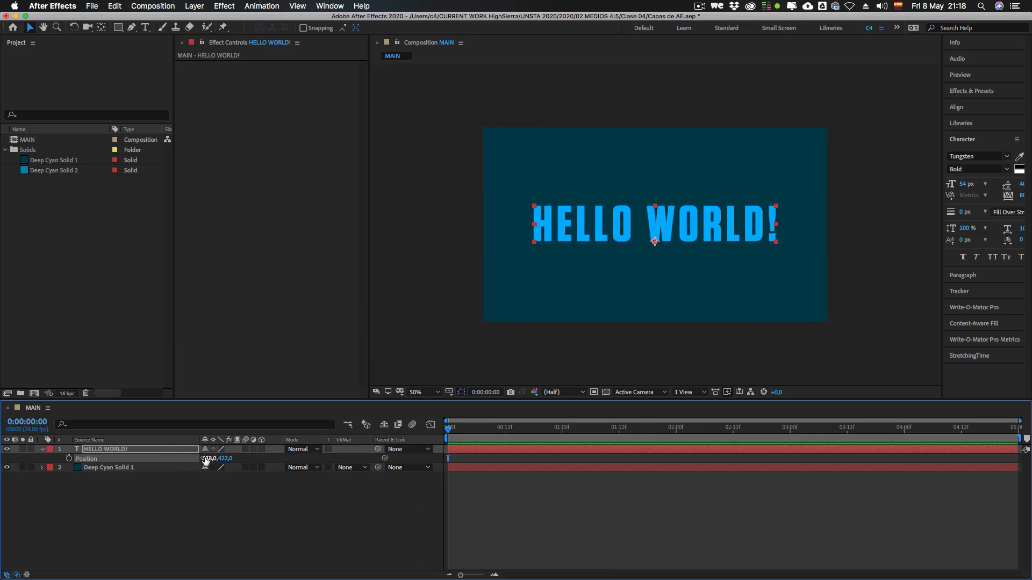
left_click_drag(142, 456, 231, 456)
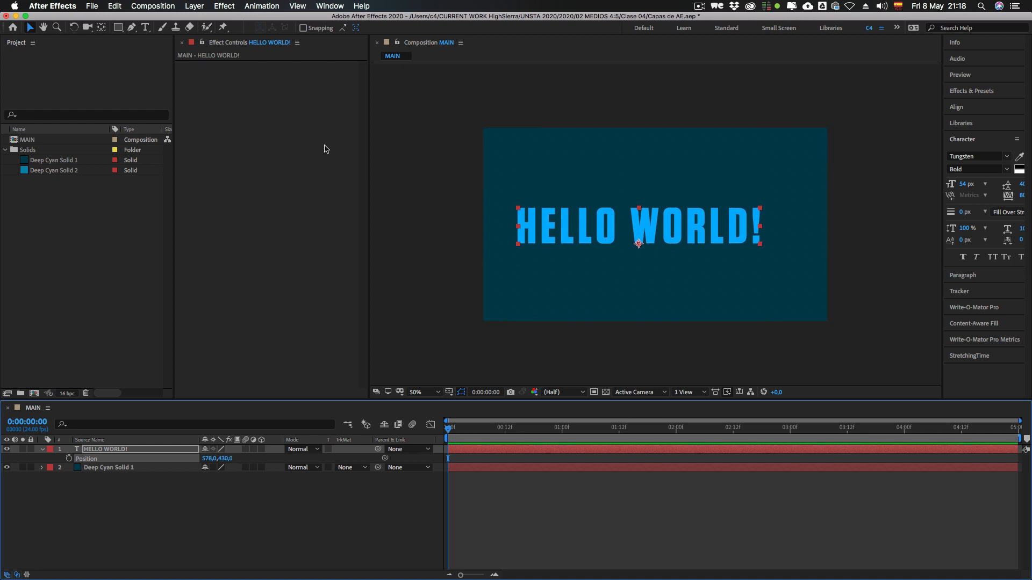
left_click_drag(581, 239, 567, 303)
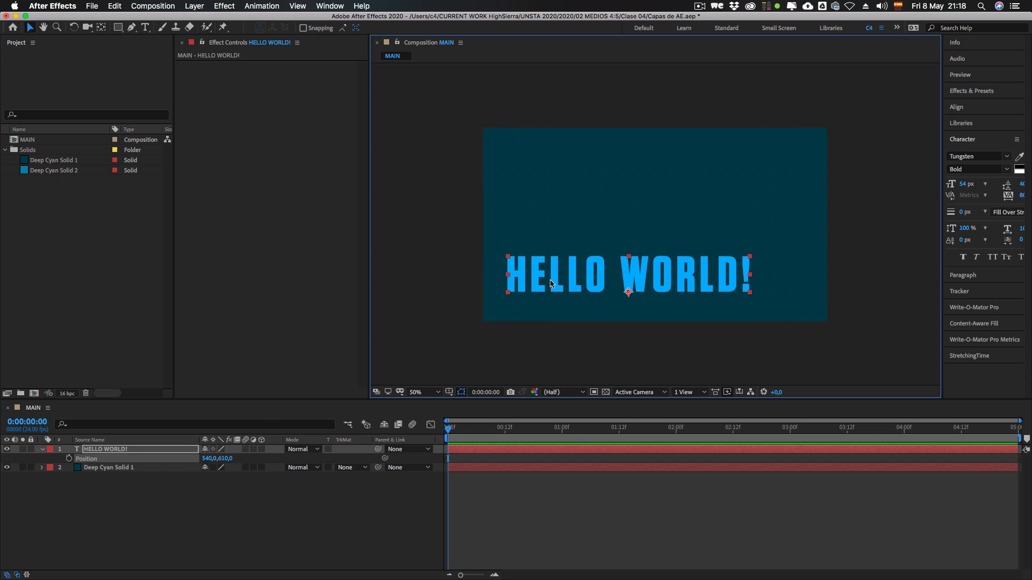
left_click_drag(551, 283, 597, 237)
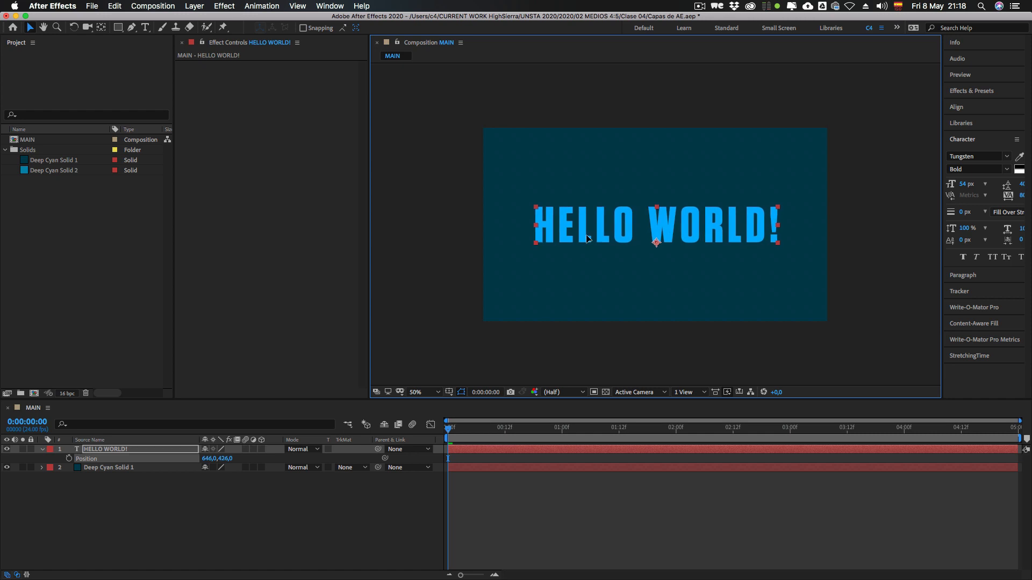
Step: Isolate the Scale property of the HELLO WORLD! layer, and return to showing only its Position
left_click(99, 451)
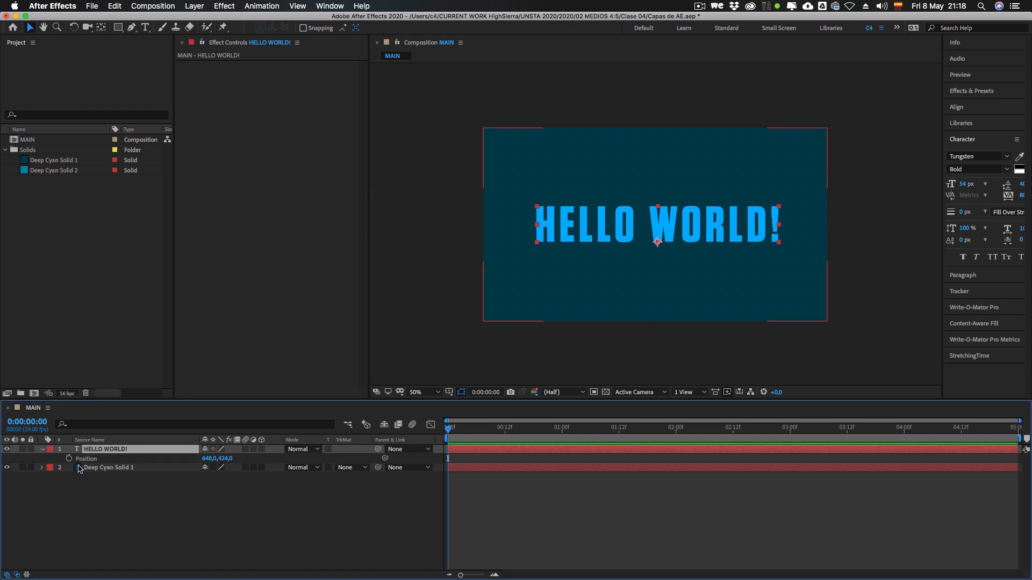
key("s")
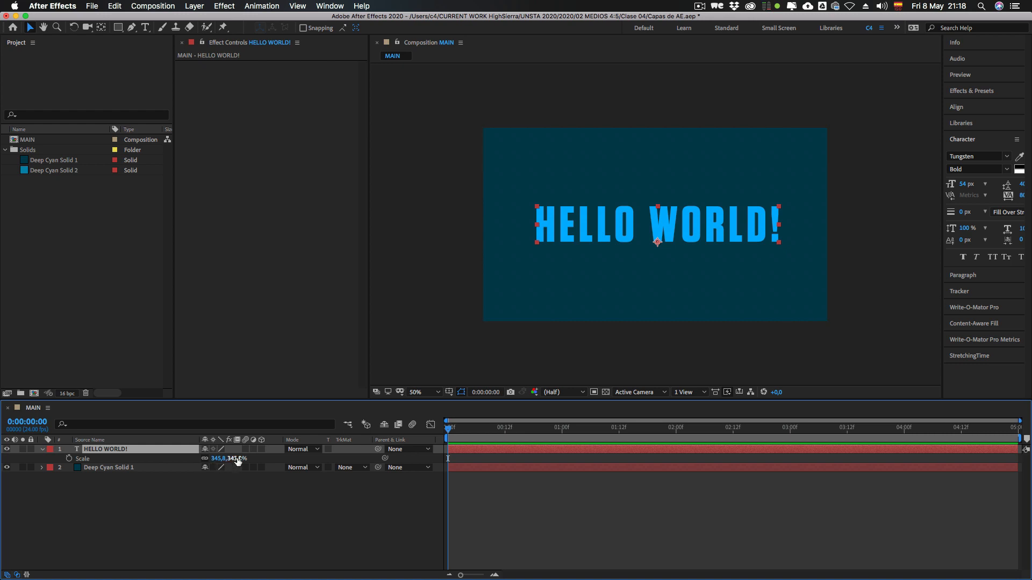
key("p")
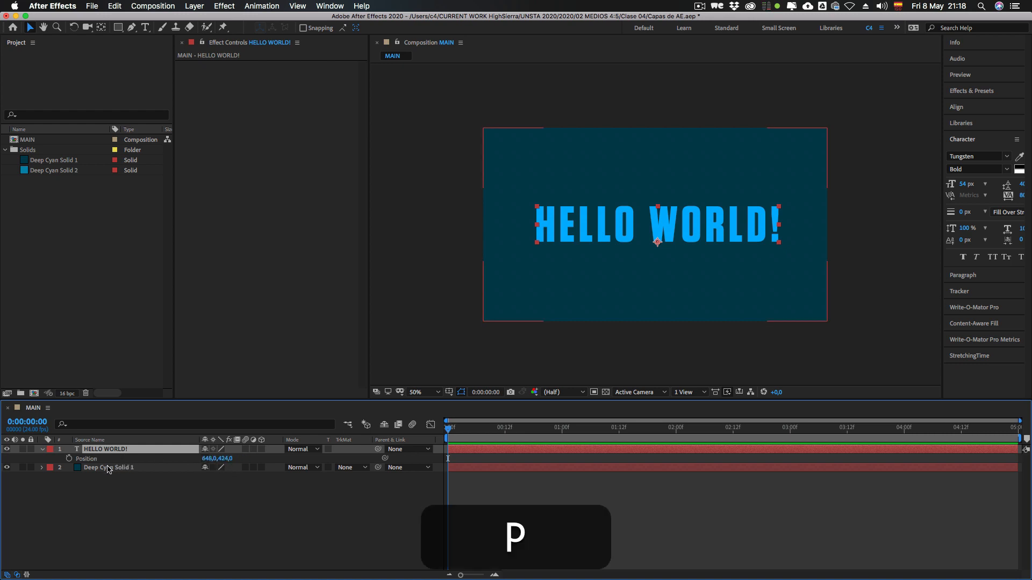
Step: Open the X and Y Position values of HELLO WORLD! for editing in turn, and leave them without entering anything
left_click(207, 459)
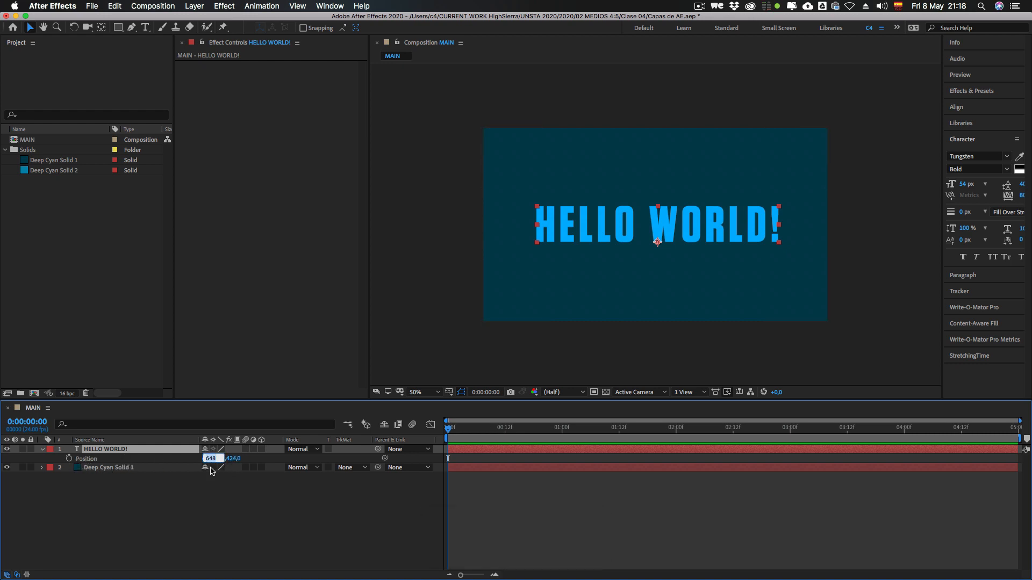
key("Tab")
key("shift+Tab")
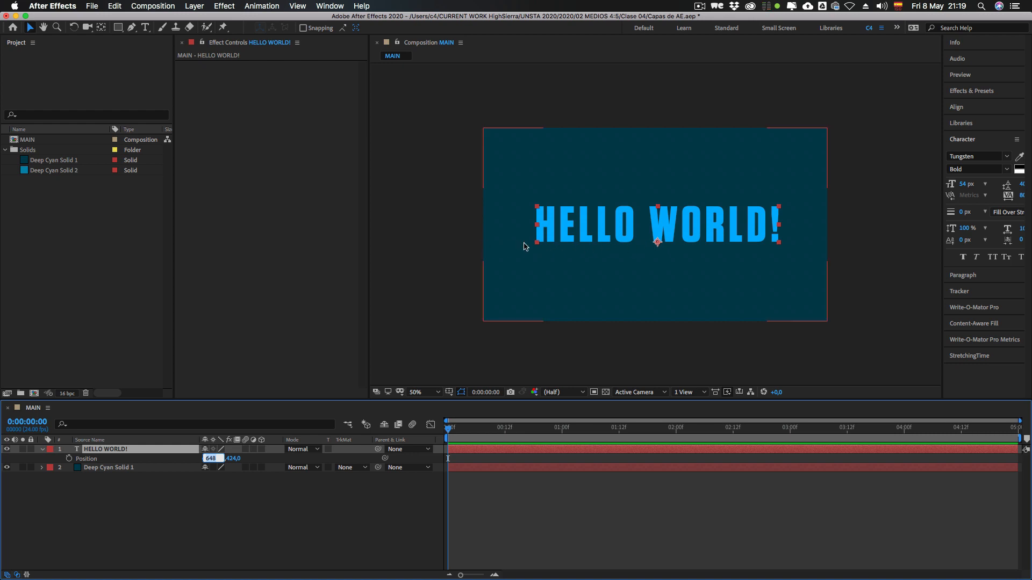
left_click(228, 462)
left_click(226, 461)
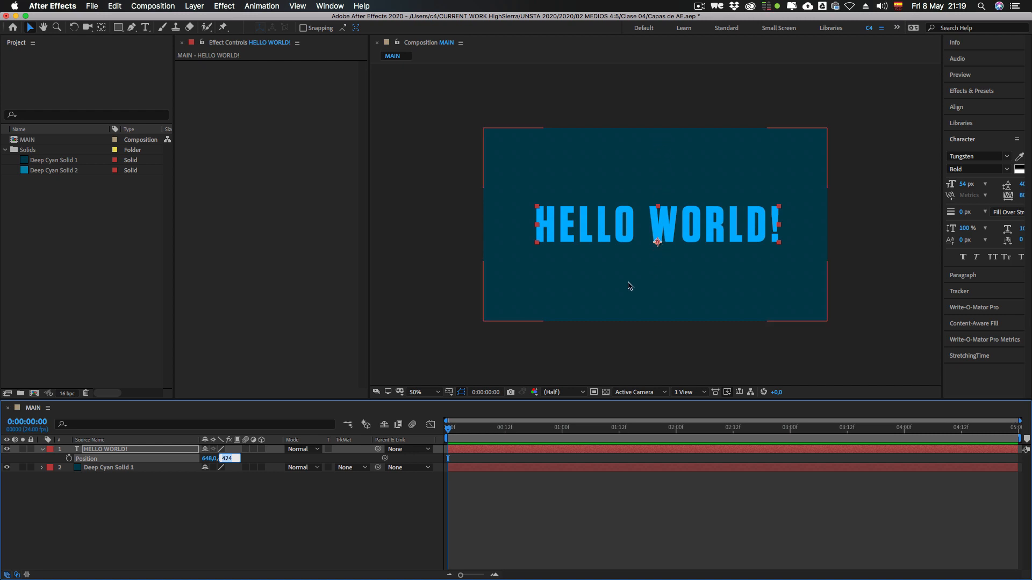
left_click(183, 501)
Step: Show the Scale property of HELLO WORLD!, set it to 100%, and move the text closer to the composition centre
left_click(91, 460)
key("s")
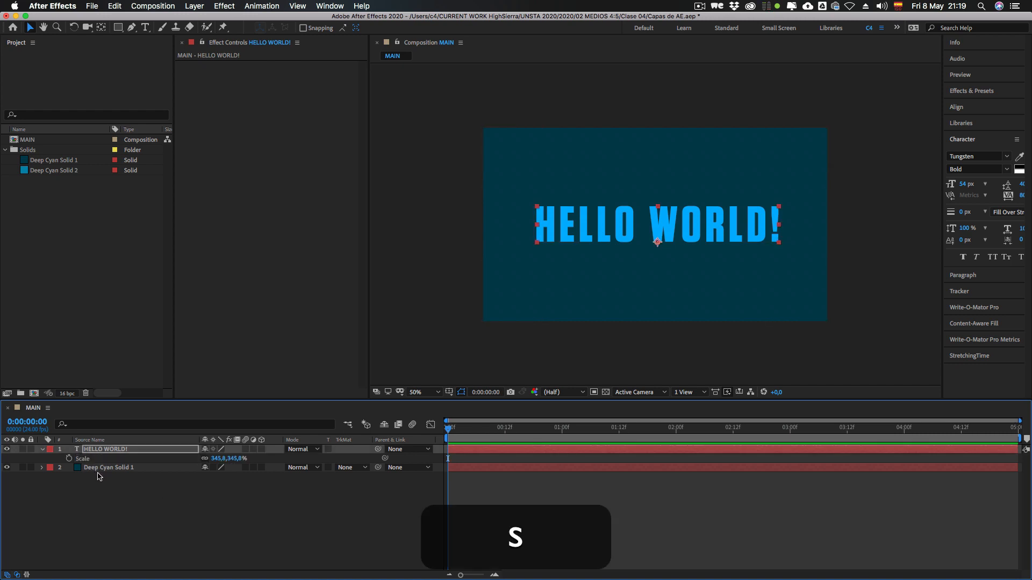
left_click(82, 460)
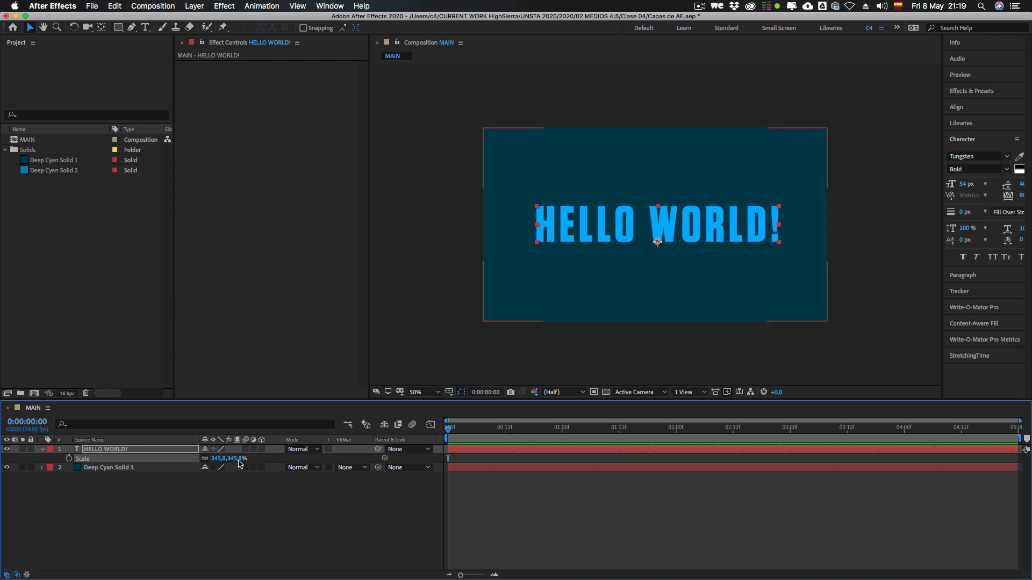
left_click(218, 459)
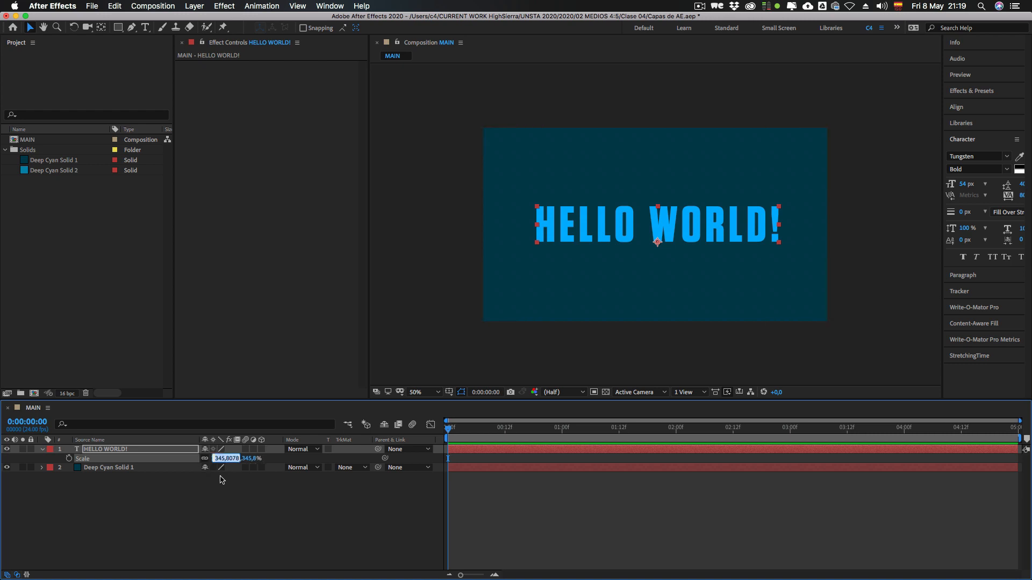
type("100")
key("Return")
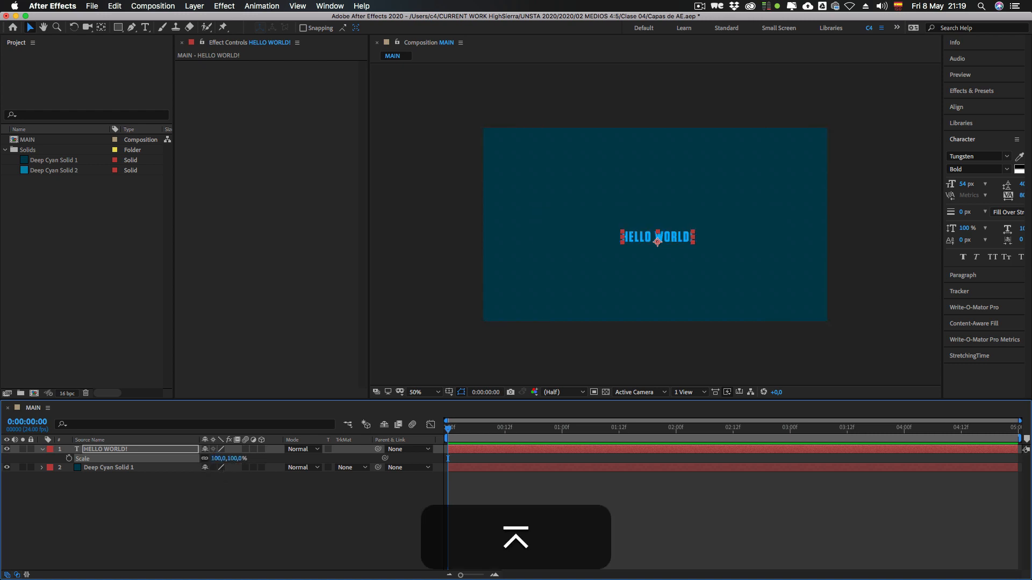
left_click_drag(657, 241, 652, 231)
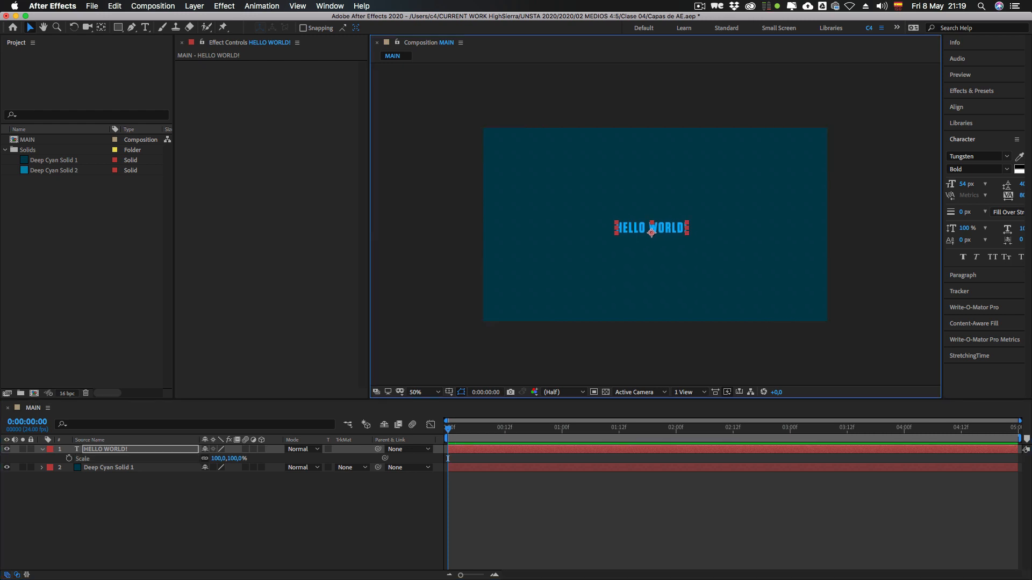
Step: Widen the area with the character settings and set the HELLO WORLD! font size to 100 px
left_click_drag(942, 226, 842, 225)
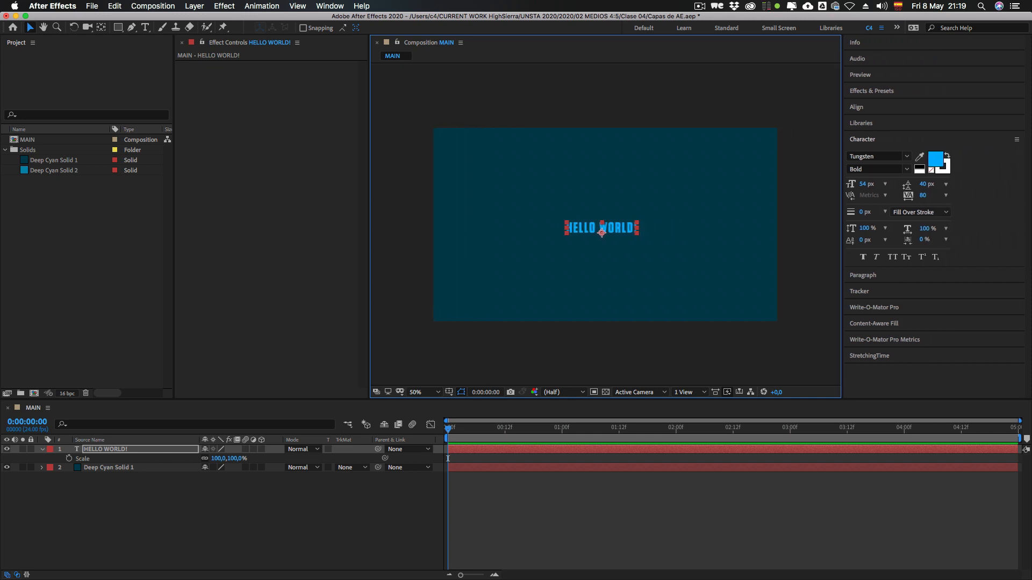
left_click(862, 140)
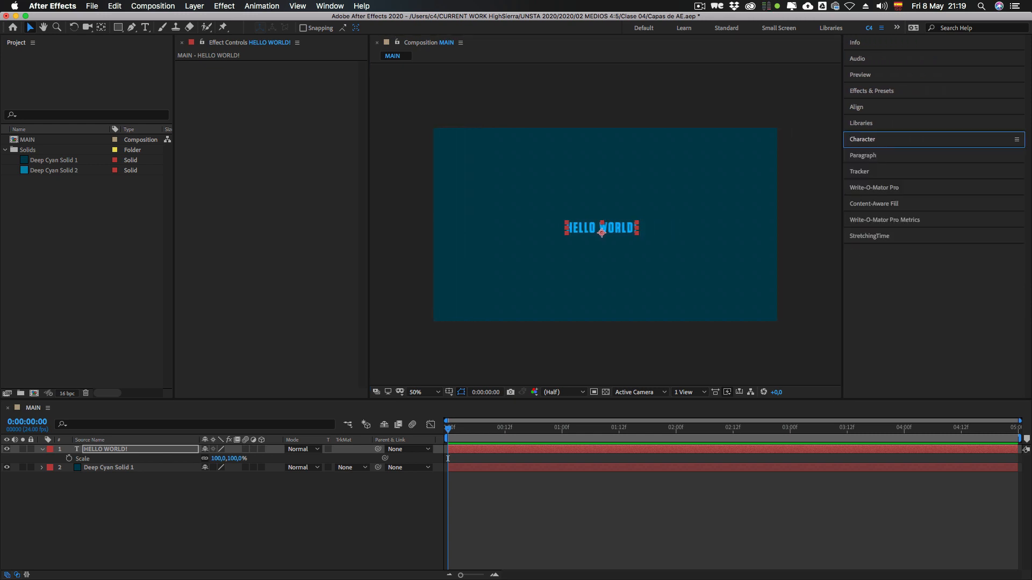
left_click(863, 140)
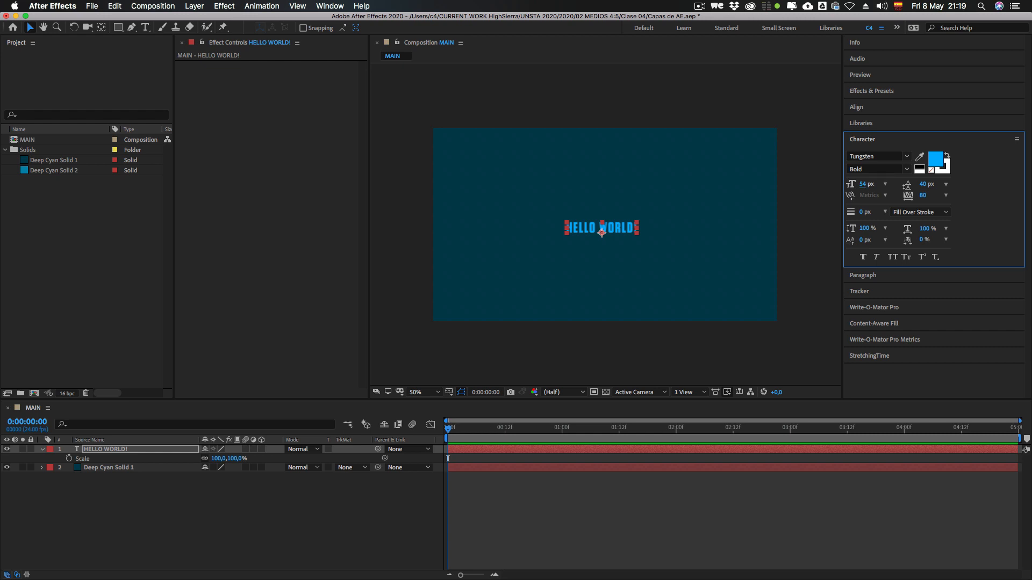
left_click_drag(862, 185, 906, 184)
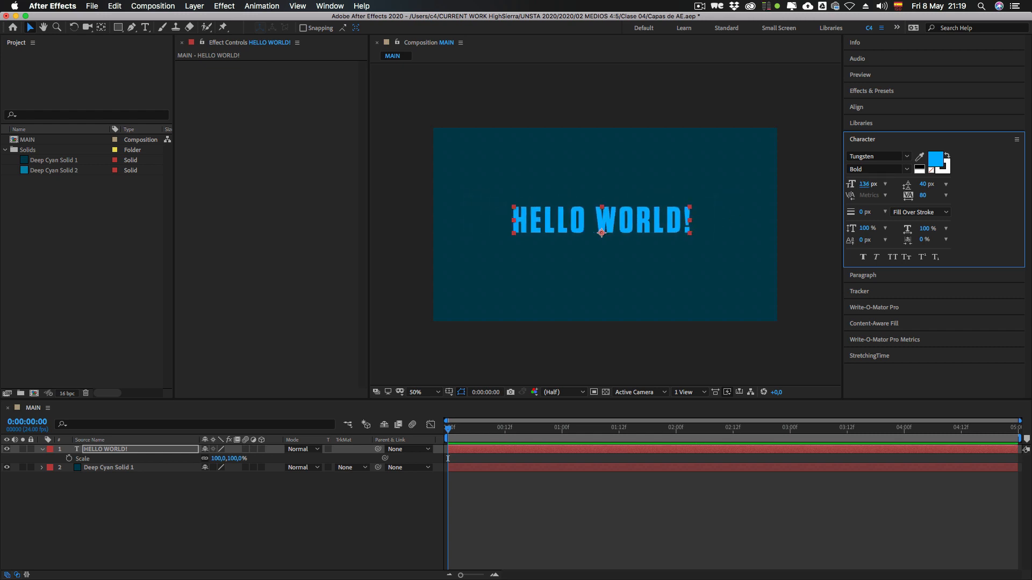
left_click(865, 184)
type("100")
key("Return")
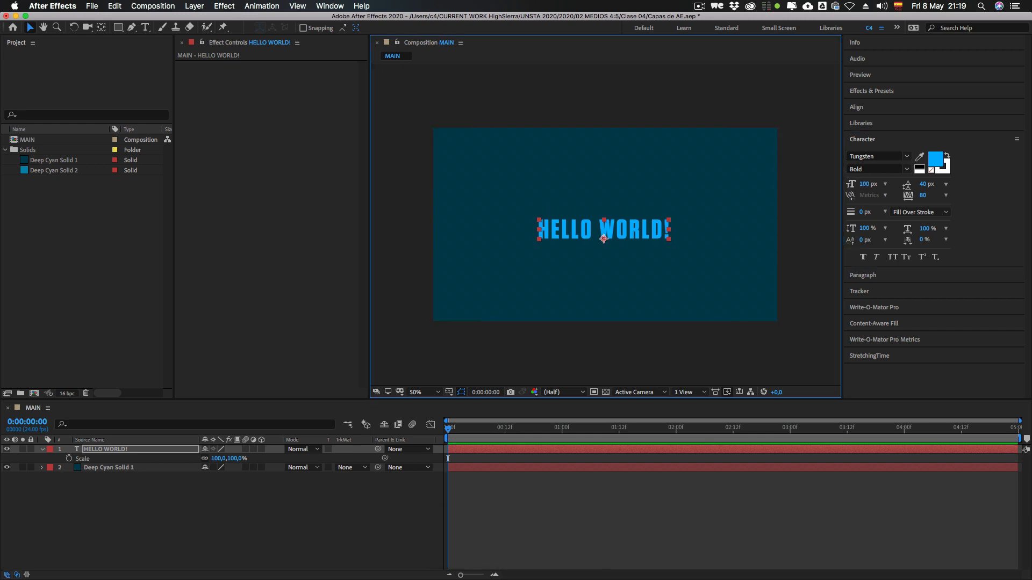
Step: Set the Scale of the HELLO WORLD! layer to 50%
left_click(447, 458)
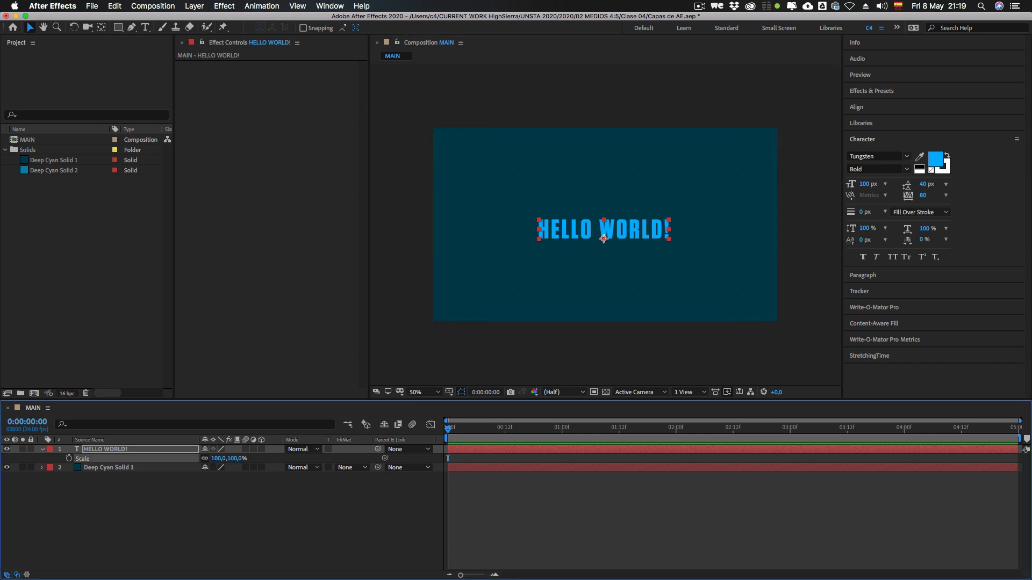
left_click(235, 459)
type("50")
key("Return")
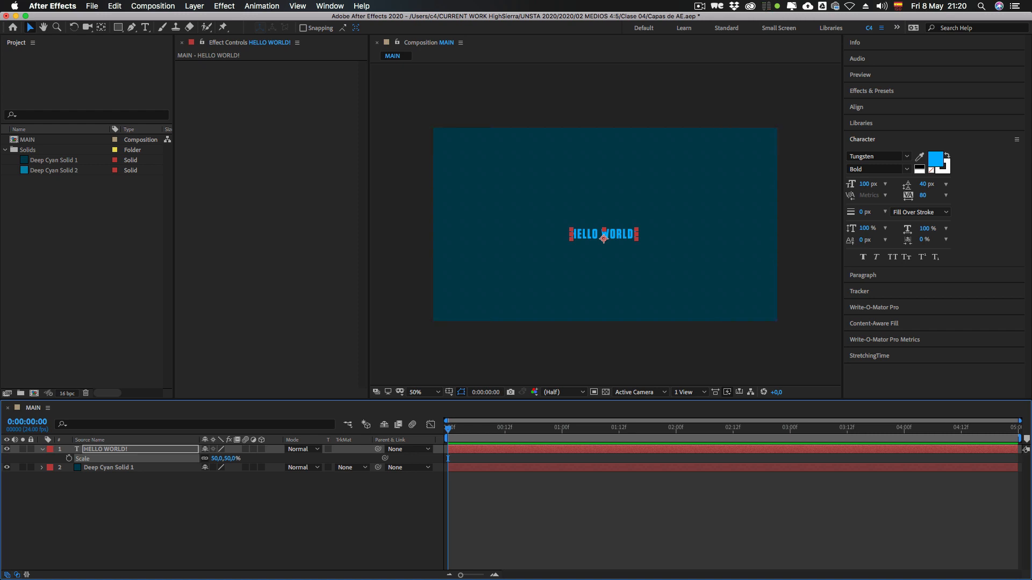
Step: Open the font size of the HELLO WORLD! text for editing and leave it without entering a value
left_click(862, 139)
left_click(862, 139)
left_click(867, 184)
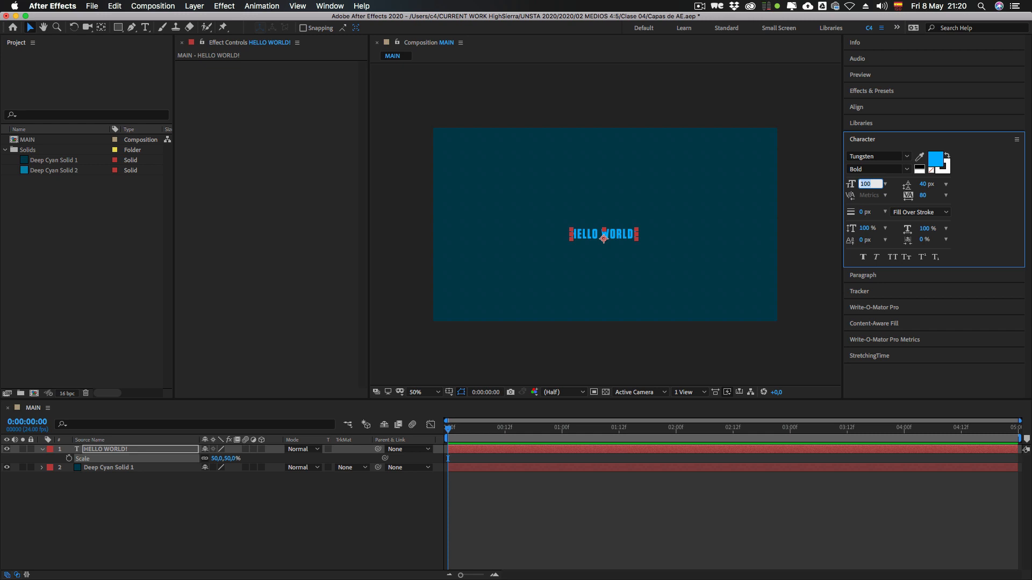
left_click(447, 459)
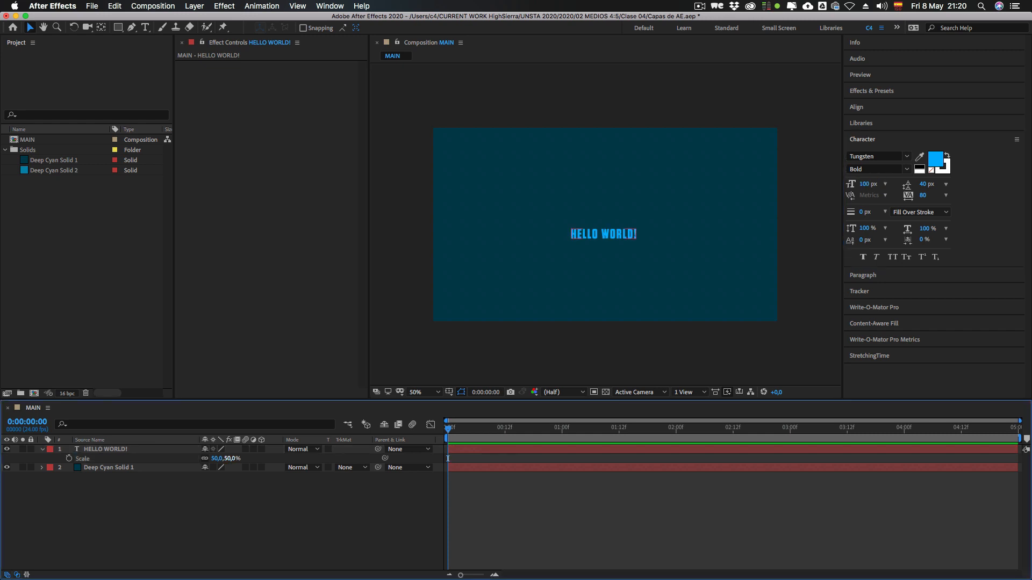
Step: Set the Scale of the HELLO WORLD! layer back to 100%
left_click(230, 458)
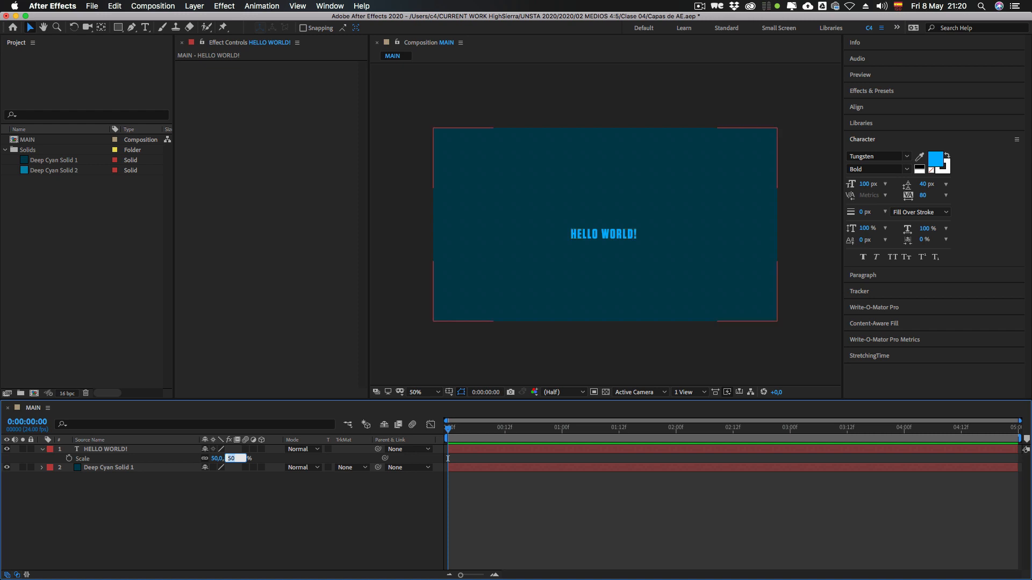
type("100")
key("Return")
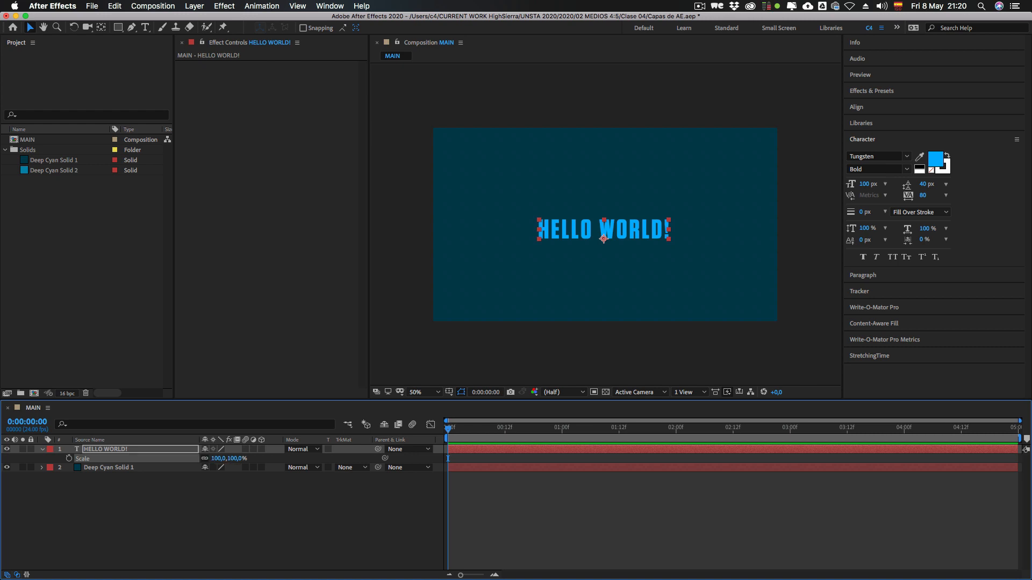
Step: Set the Scale of the HELLO WORLD! layer to 0%
left_click(237, 459)
type("0")
key("Return")
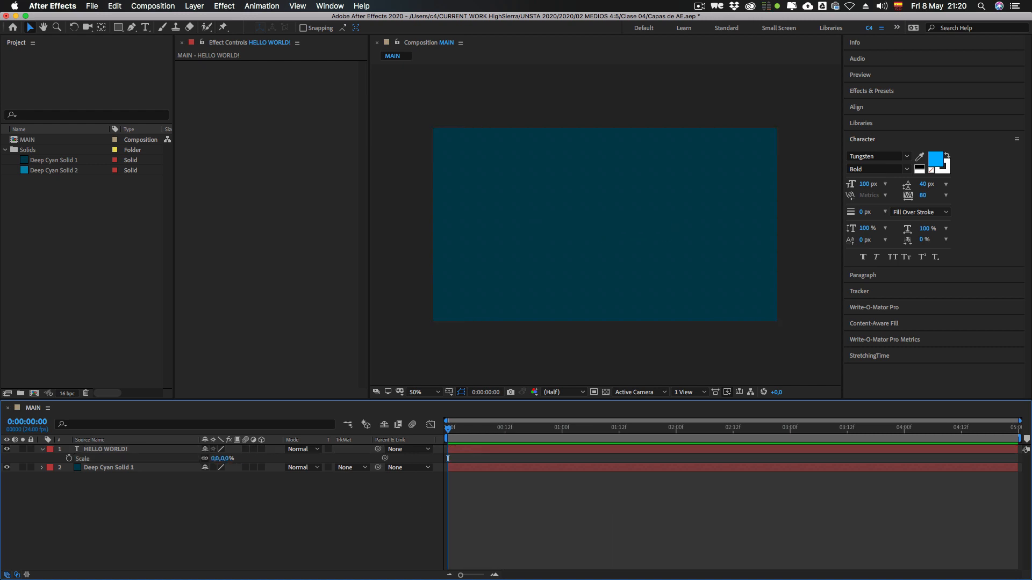
Step: Restore the HELLO WORLD! layer's Scale to 100% and enlarge it proportionally to 219%
left_click(226, 458)
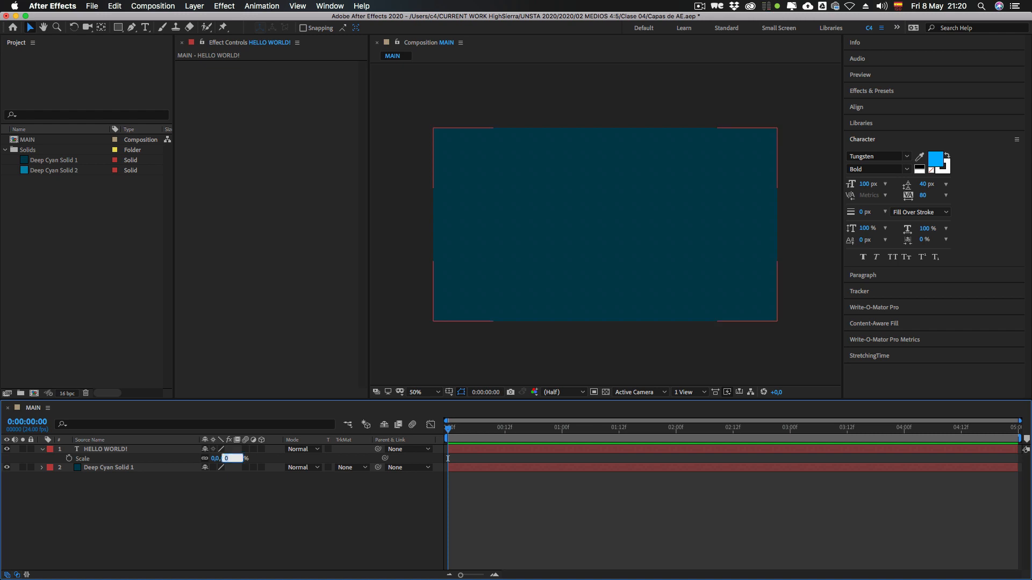
type("100")
key("Return")
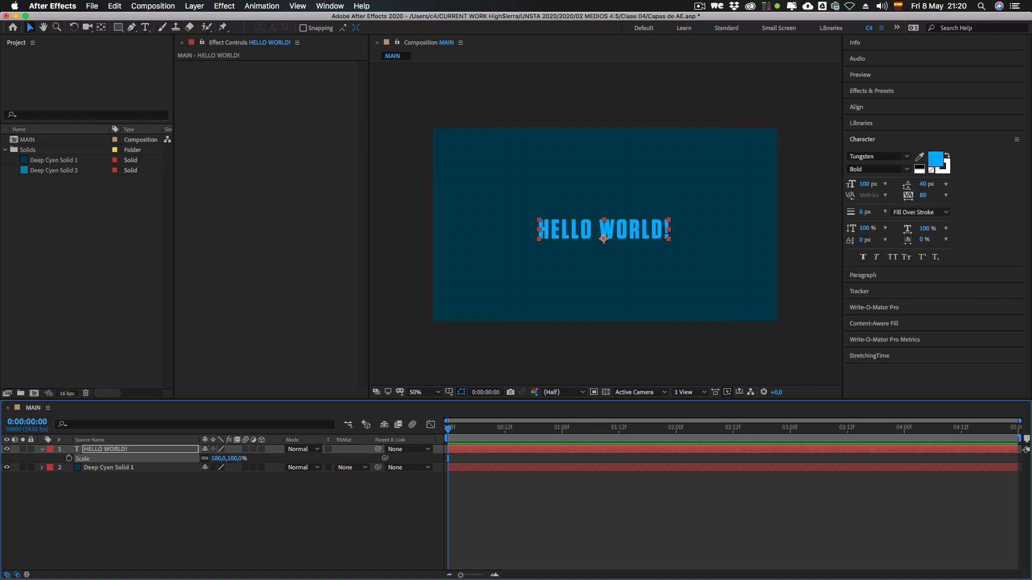
left_click_drag(217, 458, 511, 459)
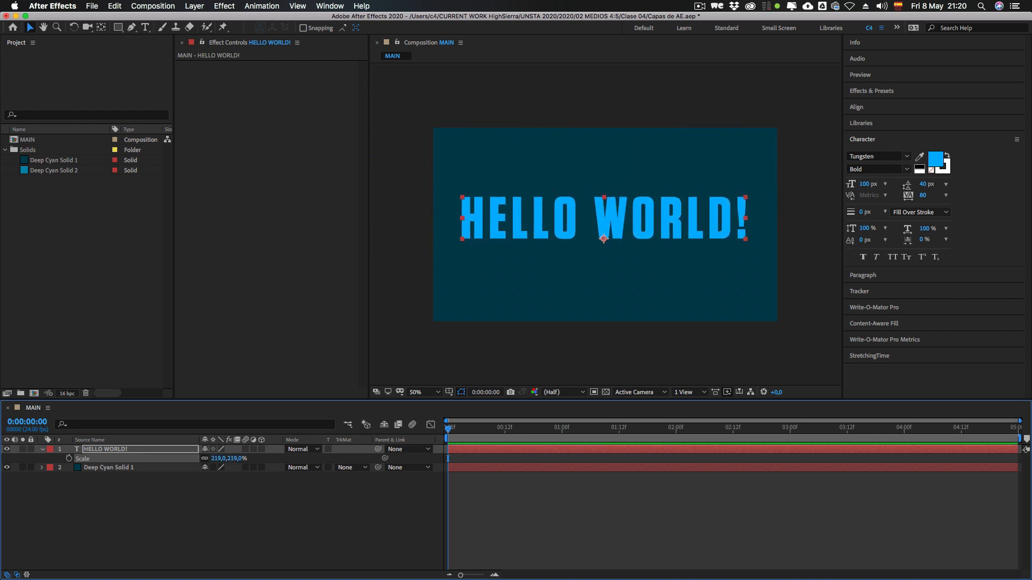
Step: Edit the Scale value of the HELLO WORLD! layer, changing the units to pixels and the width to 500 px with proportions preserved
key("super+shift+a")
left_click(83, 459)
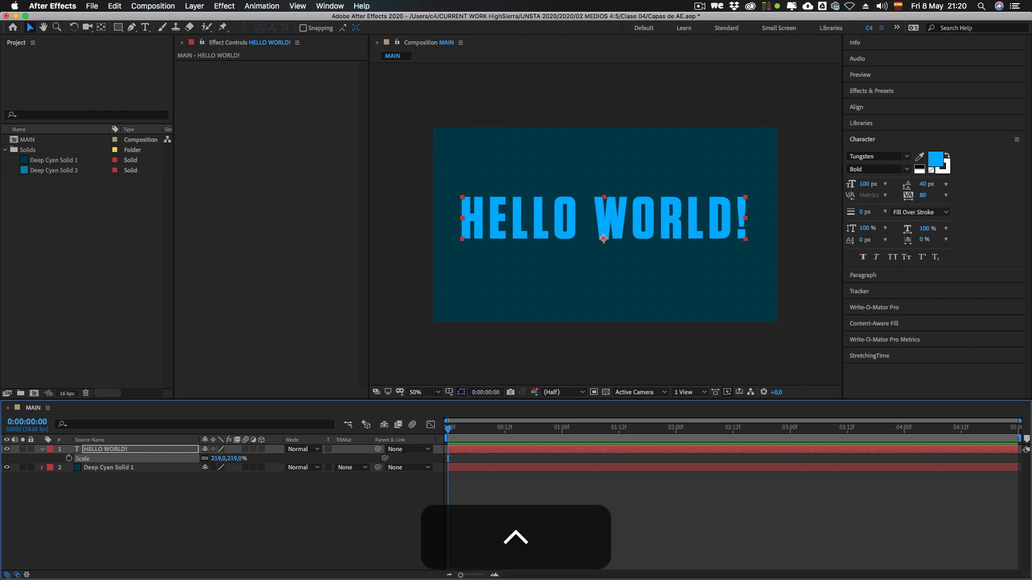
left_click(83, 460, "ctrl")
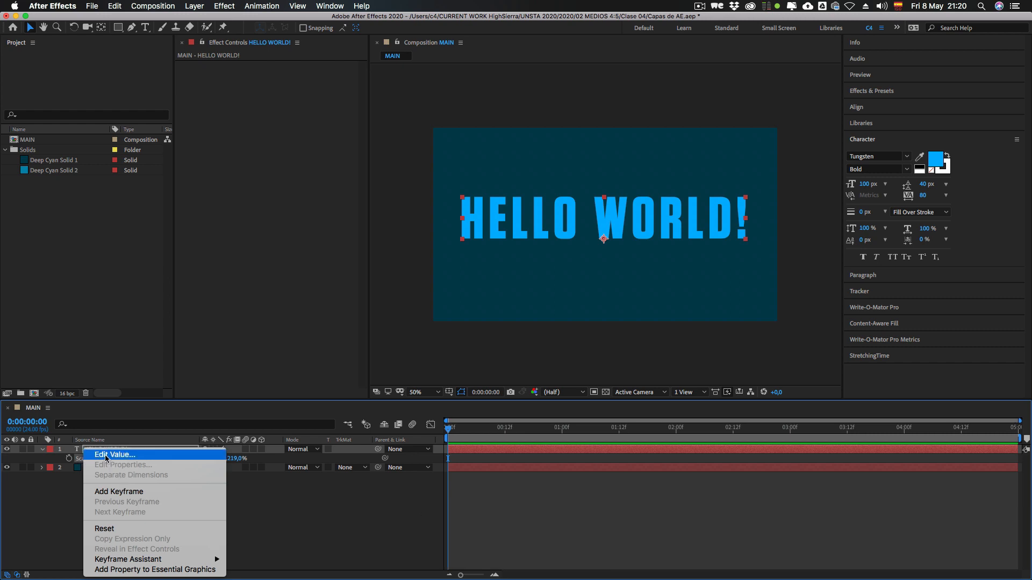
left_click(119, 457)
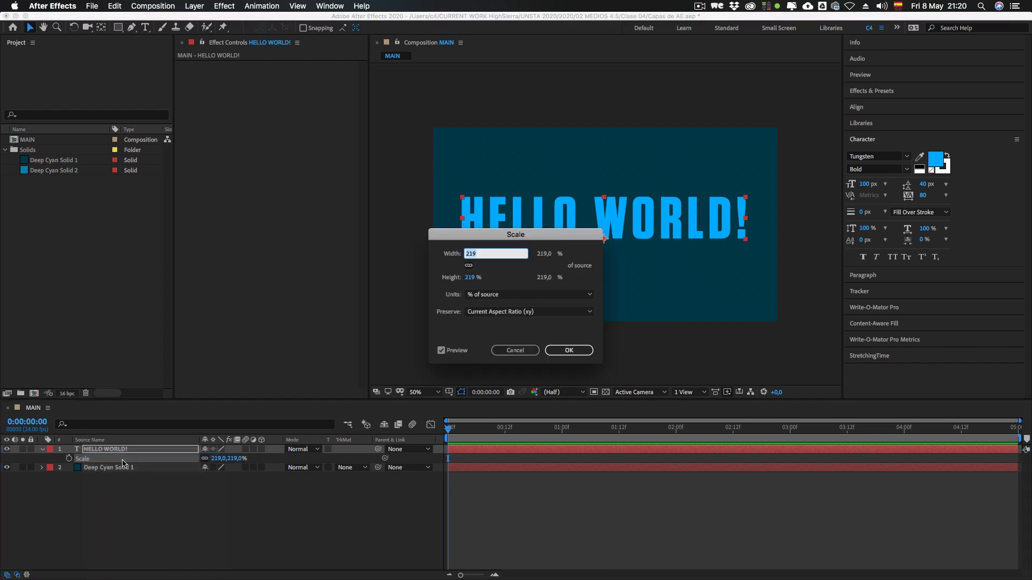
left_click_drag(499, 235, 315, 193)
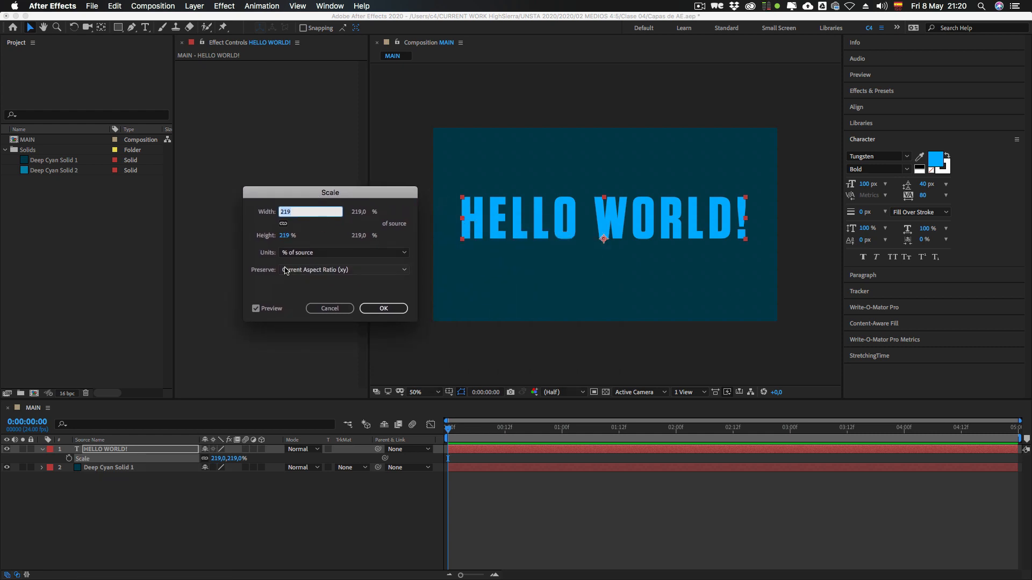
left_click(299, 253)
left_click(297, 264)
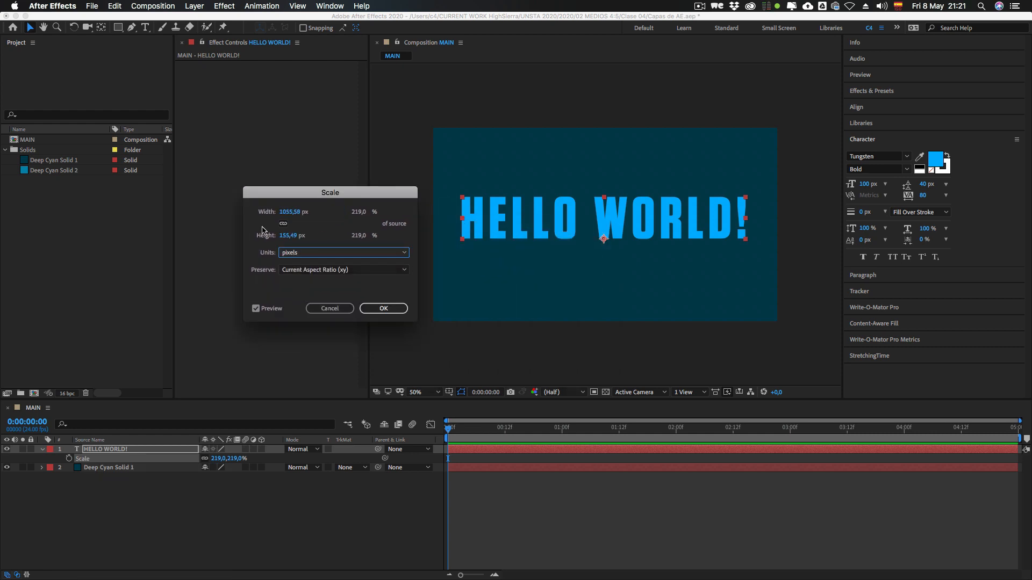
left_click(290, 212)
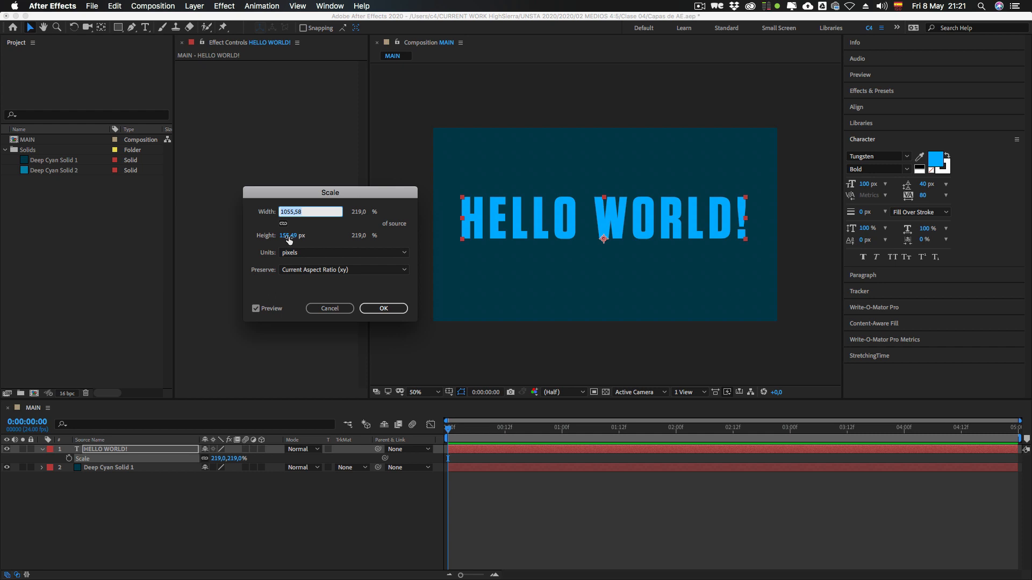
type("500")
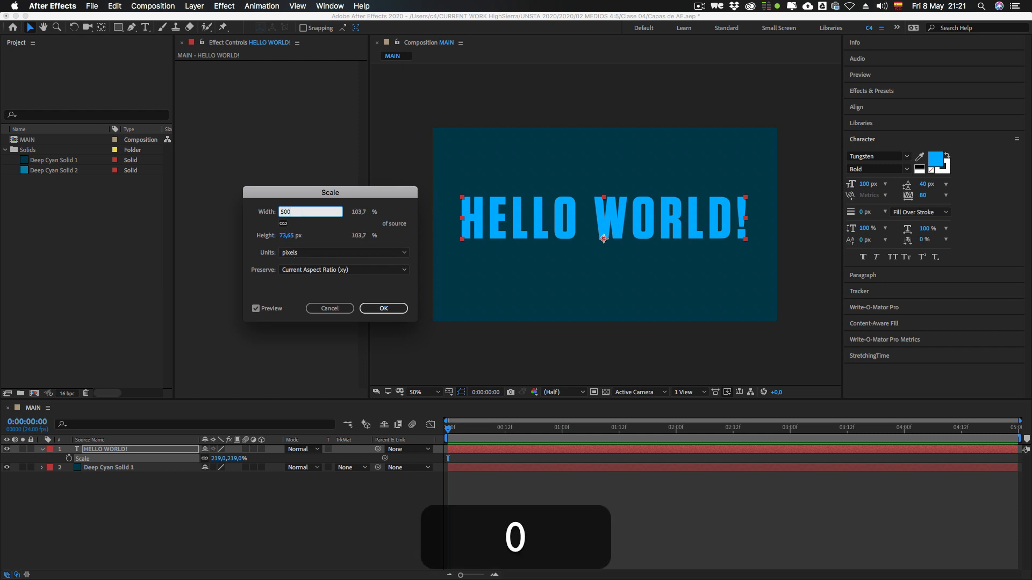
key("Return")
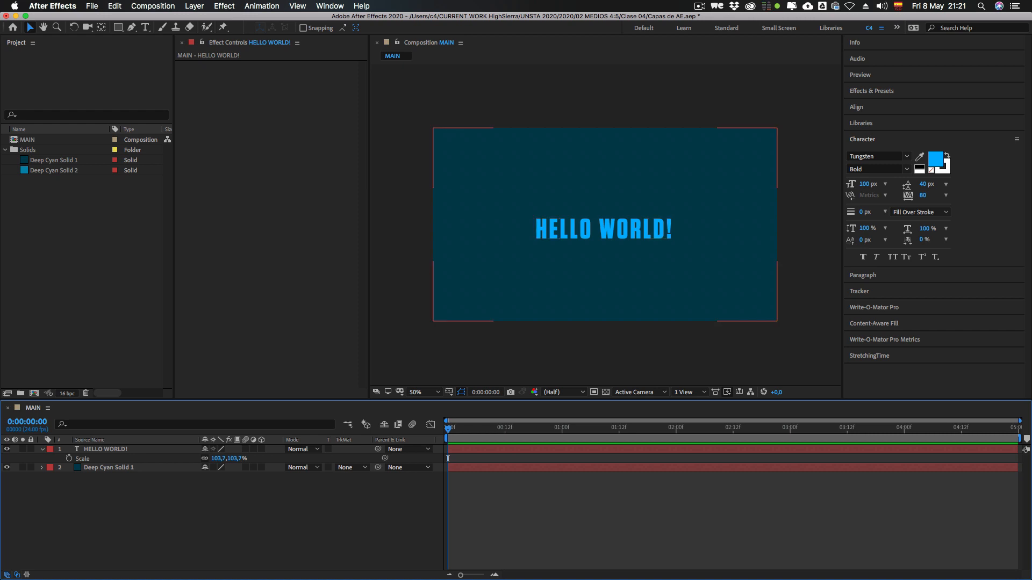
Step: Check the exact Scale width of the HELLO WORLD! layer without changing it, and hide the Scale property
left_click(219, 458)
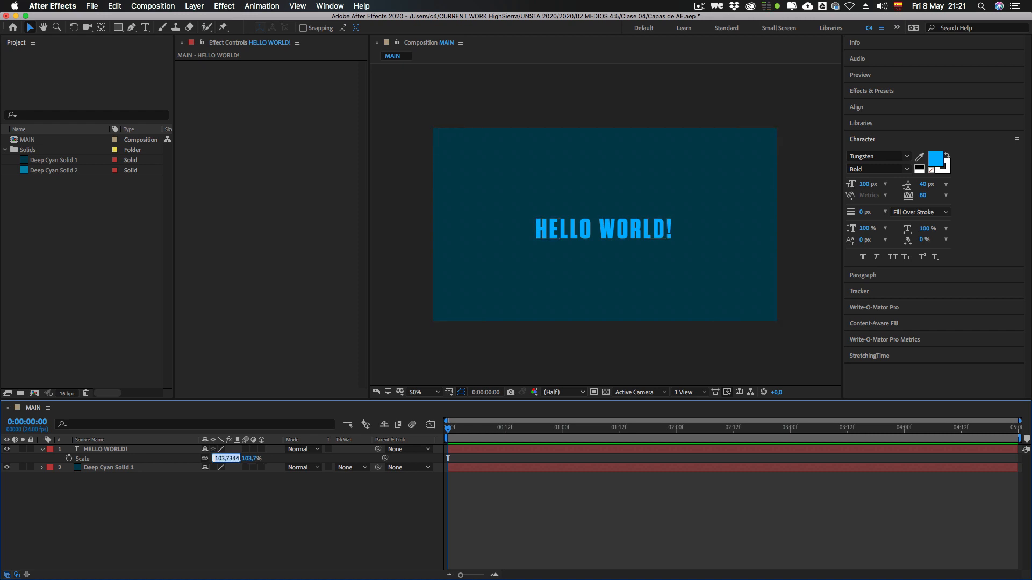
key("Return")
left_click(106, 449)
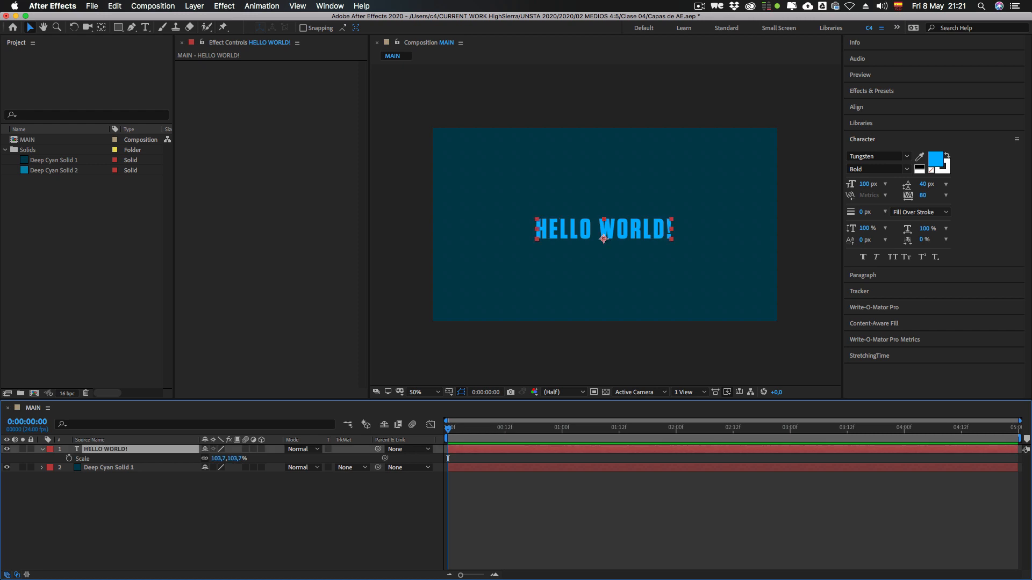
key("s")
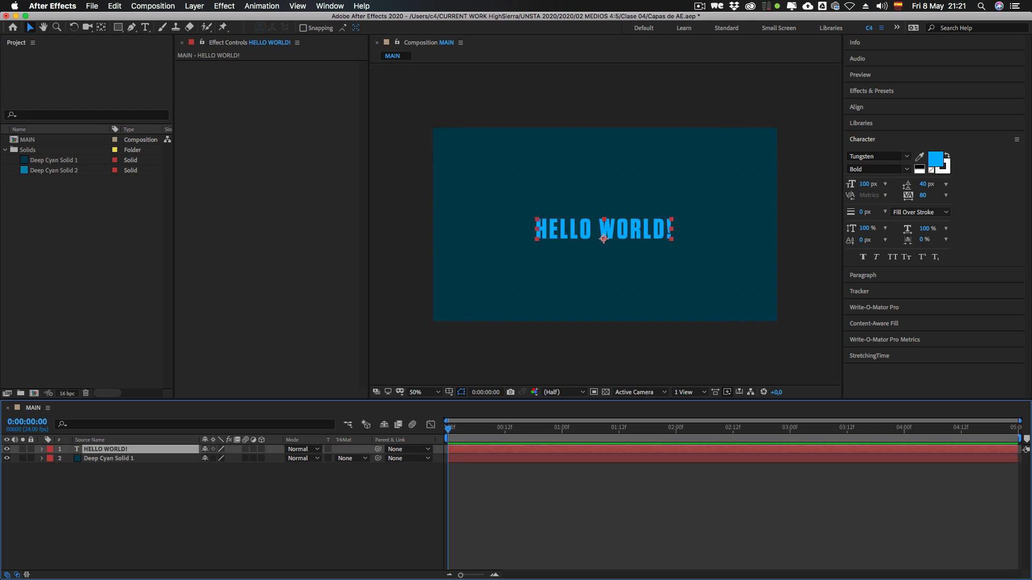
Step: Reveal the Rotation property of the HELLO WORLD! layer and set it to 90°
key("r")
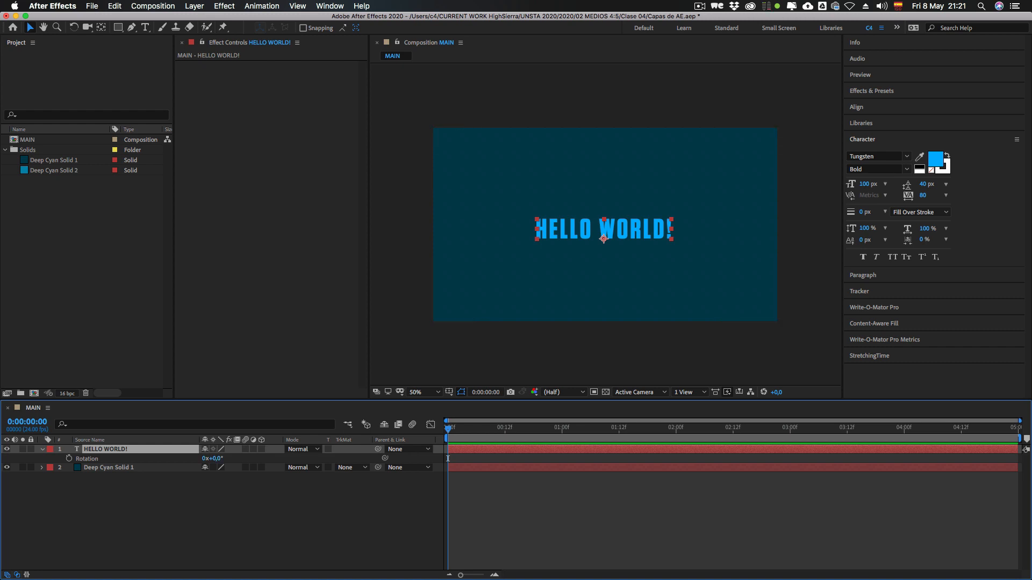
left_click_drag(217, 459, 261, 459)
left_click(218, 458)
type("90")
key("Return")
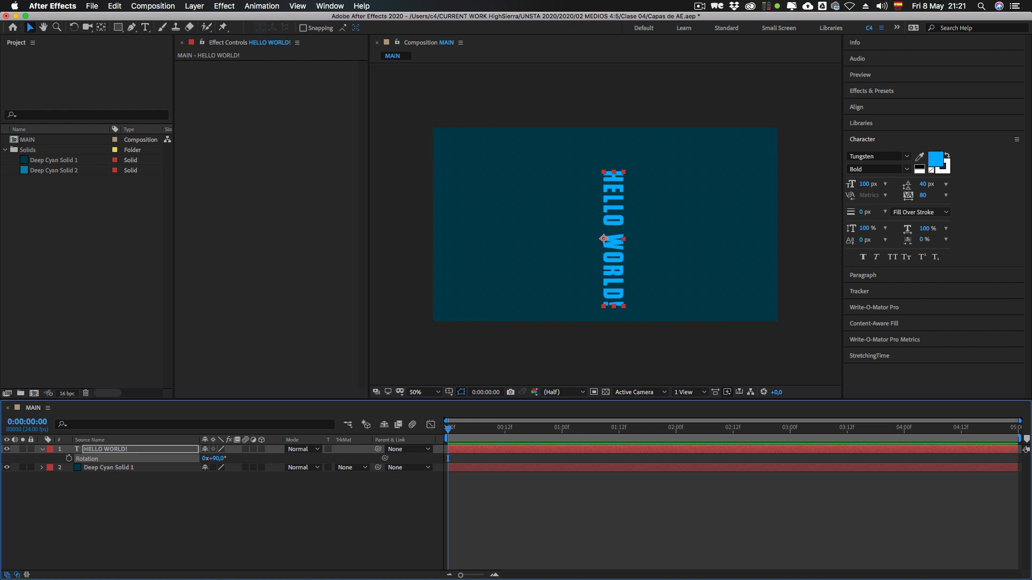
Step: Set the degrees of the HELLO WORLD! layer's Rotation back to 0°
mouse_move(217, 459)
left_mouse_down()
mouse_move(266, 459)
mouse_move(215, 459)
left_mouse_up()
left_click(217, 459)
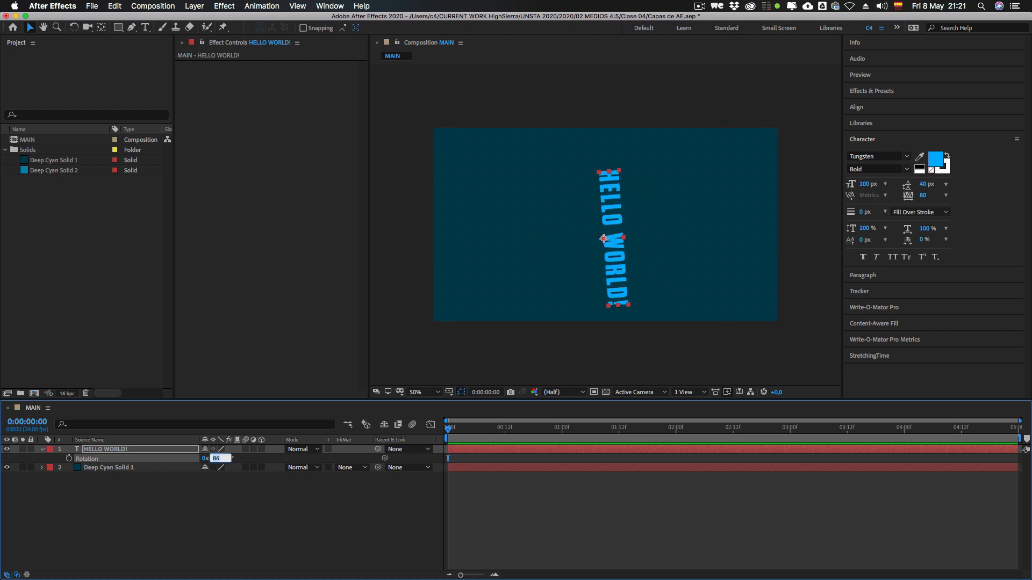
type("0")
key("Return")
Step: Set the degrees of the HELLO WORLD! layer's Rotation to 360°
left_click(216, 458)
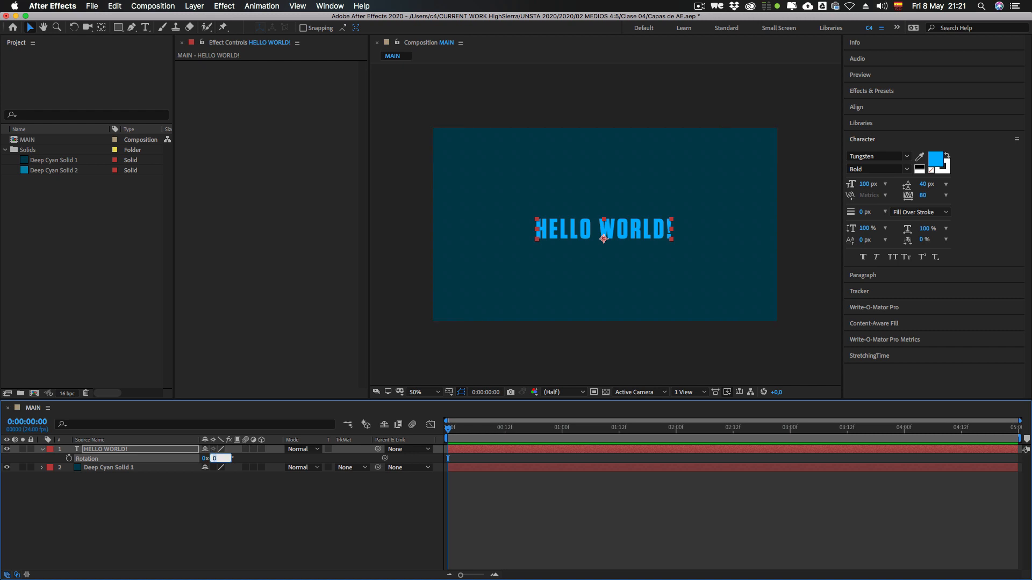
type("360")
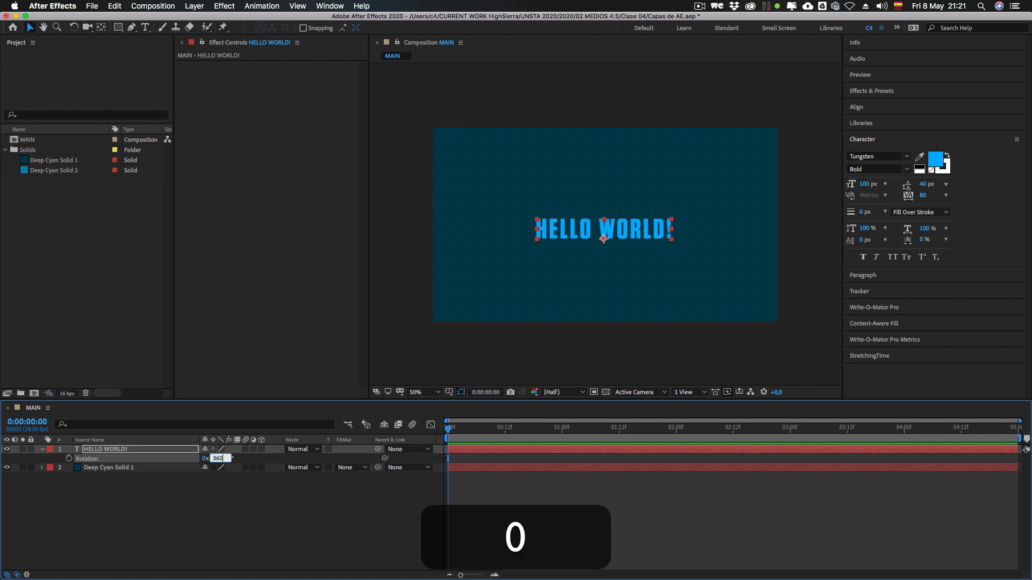
key("Return")
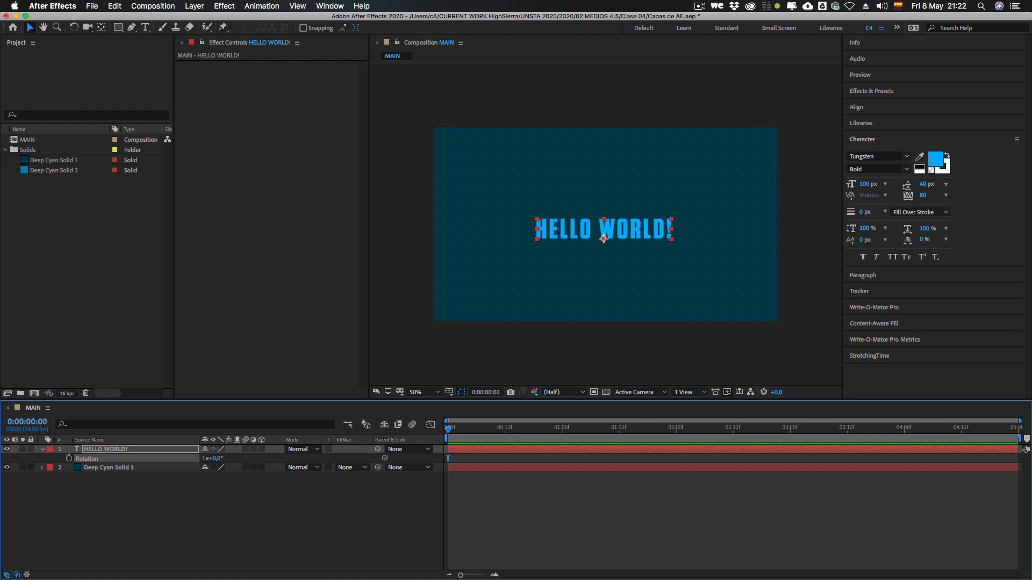
Step: Set the full turns of the Rotation to 0, rotate the HELLO WORLD! text to 3x+6°, and deselect the layer
left_click(204, 459)
type("0")
key("Return")
left_click(215, 503)
left_click_drag(215, 459, 804, 459)
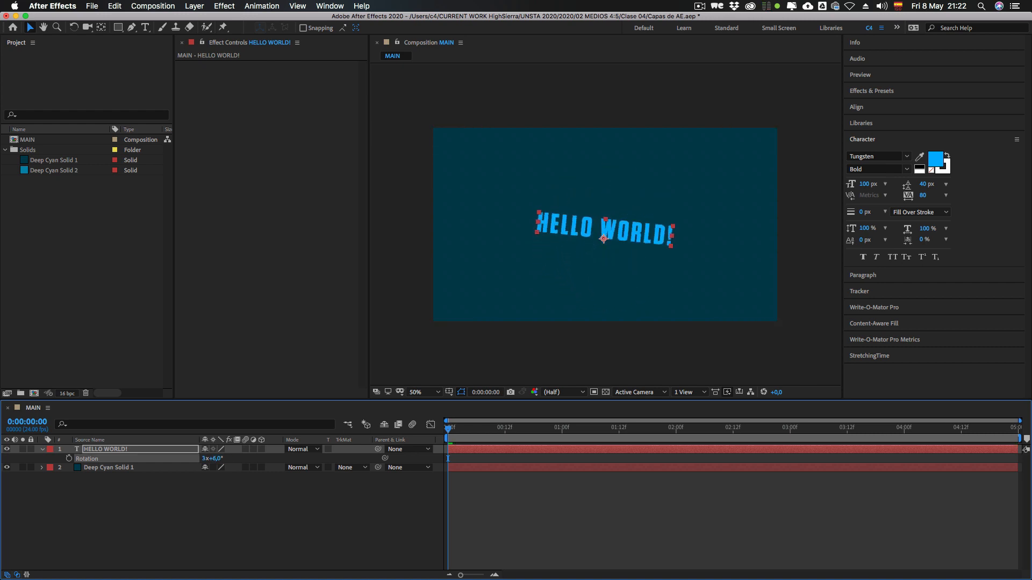
key("super+shift+a")
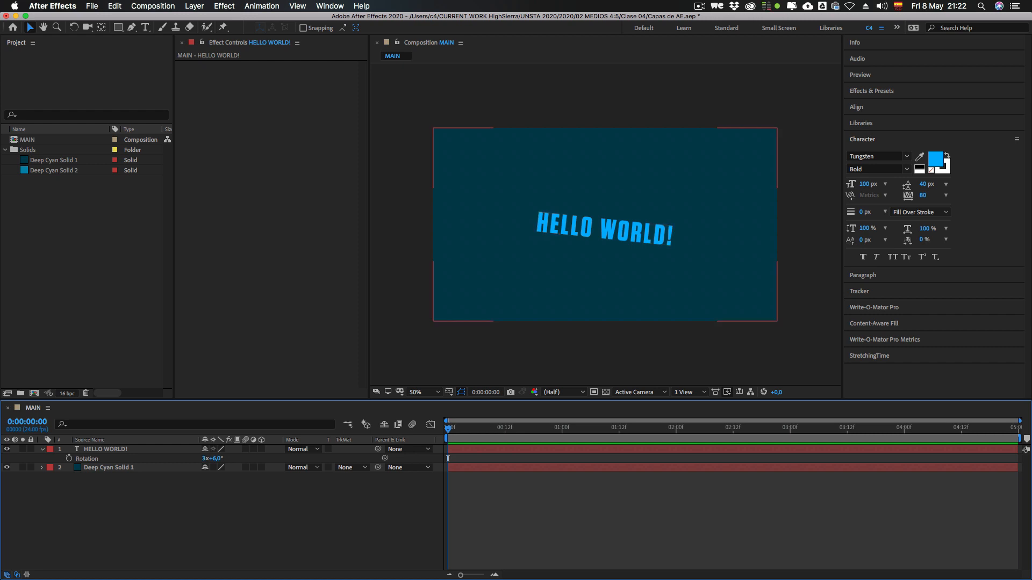
Step: Switch to Calculator, compute 360 × 3 + 6 for the total degrees of the rotation, and quit Calculator
key("super+space")
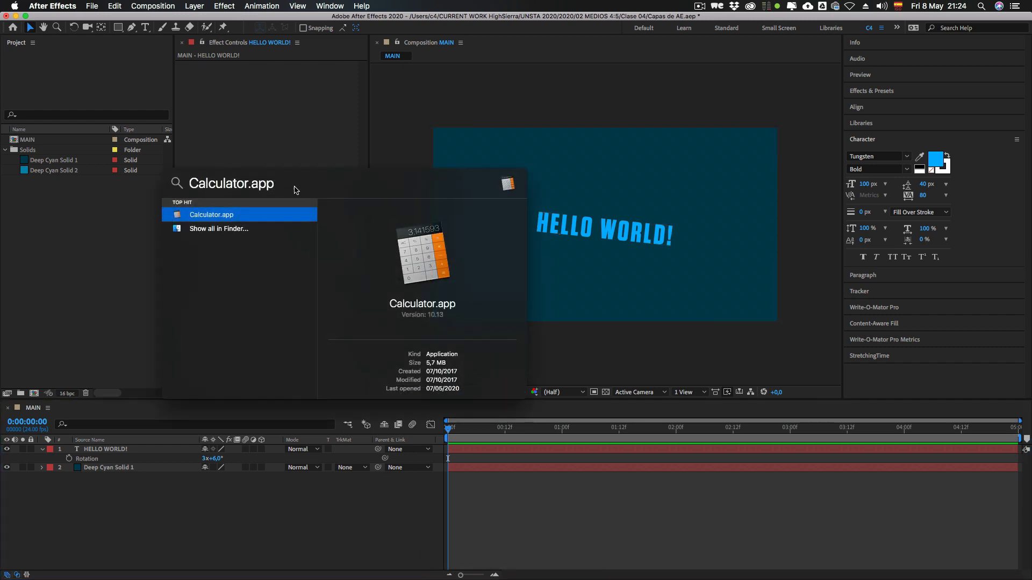
key("Return")
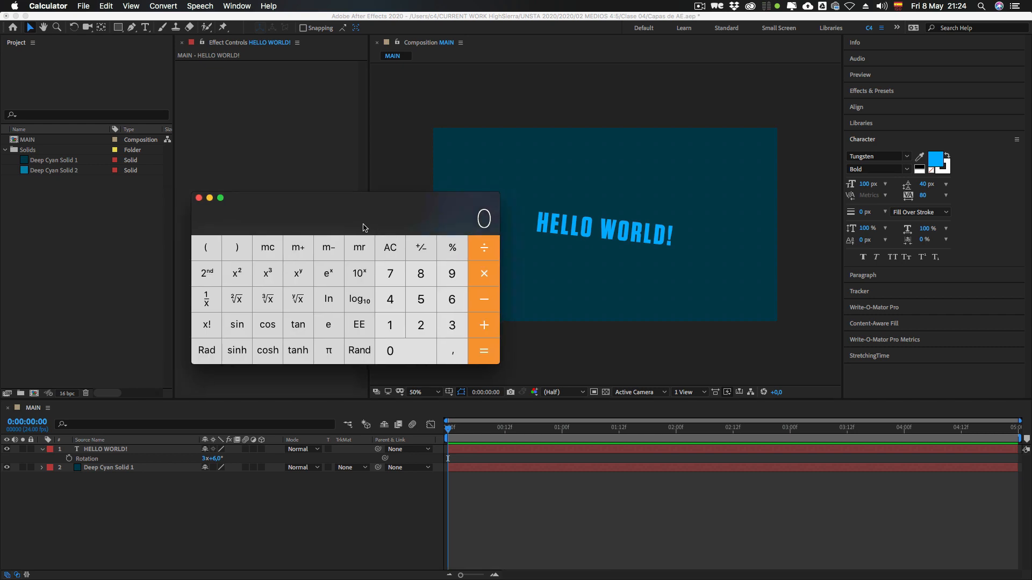
type("360*3")
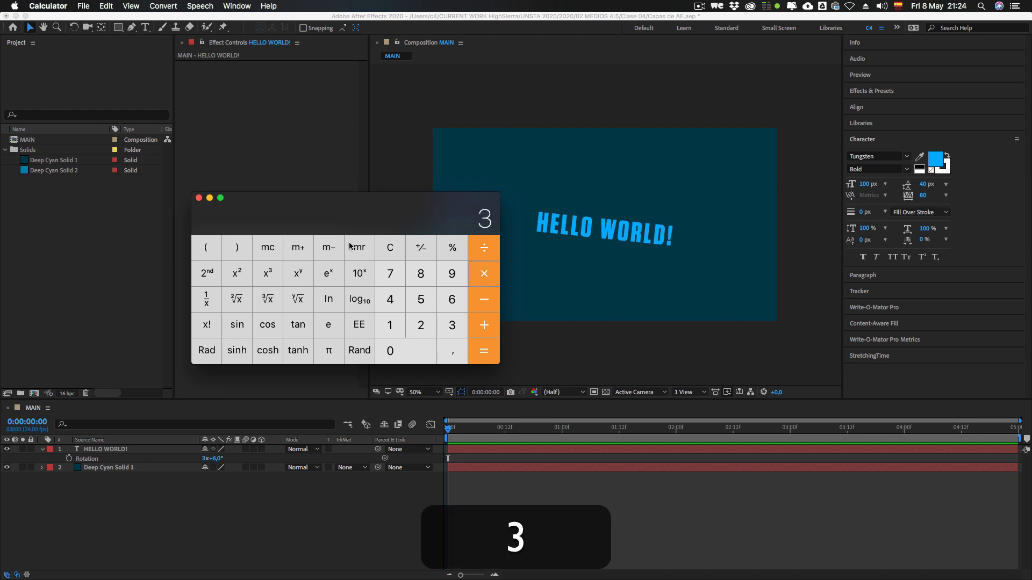
type("+6")
key("Return")
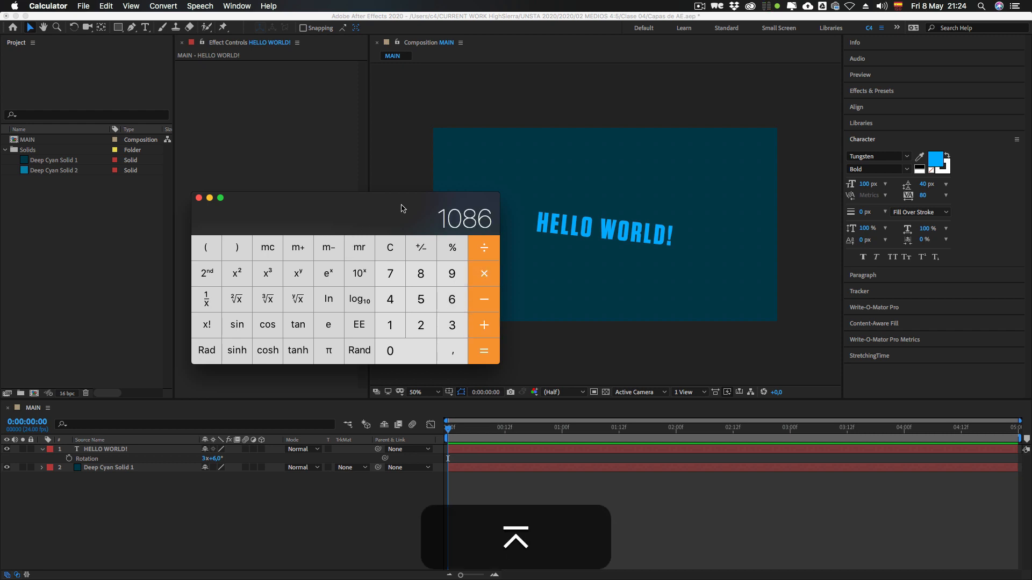
left_click_drag(403, 208, 290, 193)
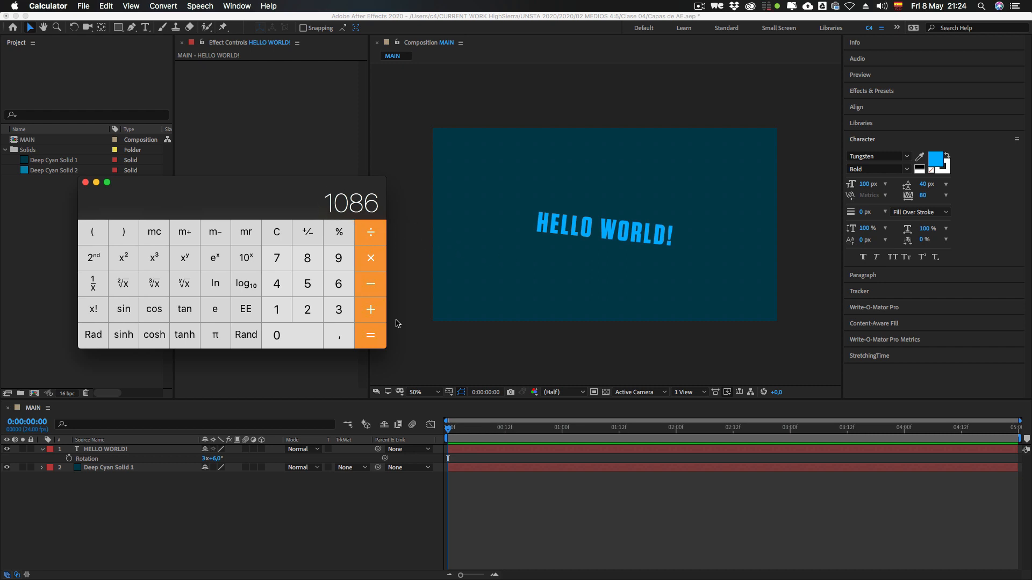
left_click_drag(245, 210, 376, 224)
key("super+q")
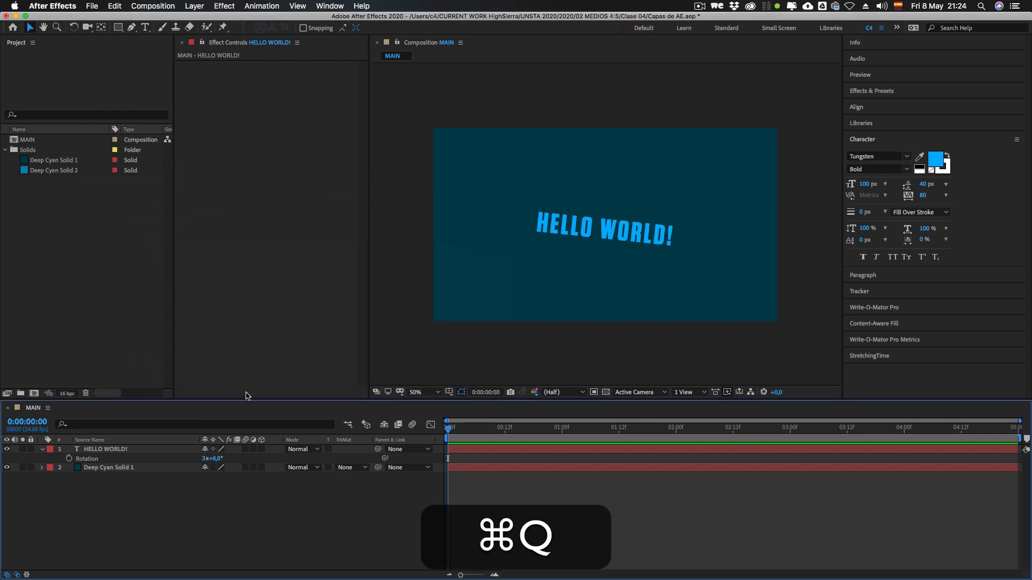
Step: Reset the HELLO WORLD! layer's Rotation to 0 turns and 0°, and hide the Rotation property
left_click(207, 459)
type("0")
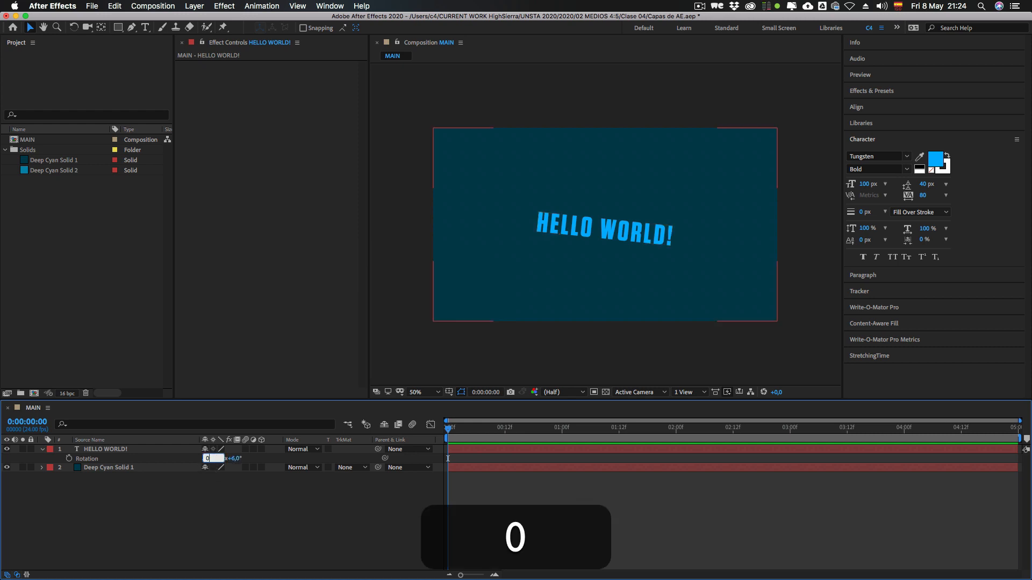
key("Return")
left_click(217, 459)
type("0")
key("Return")
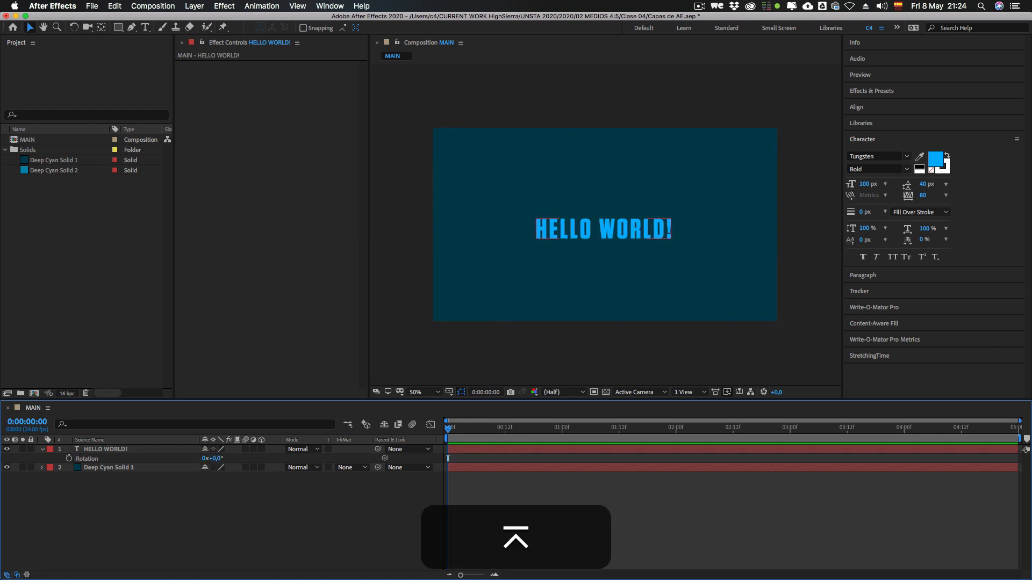
left_click(87, 459)
key("r")
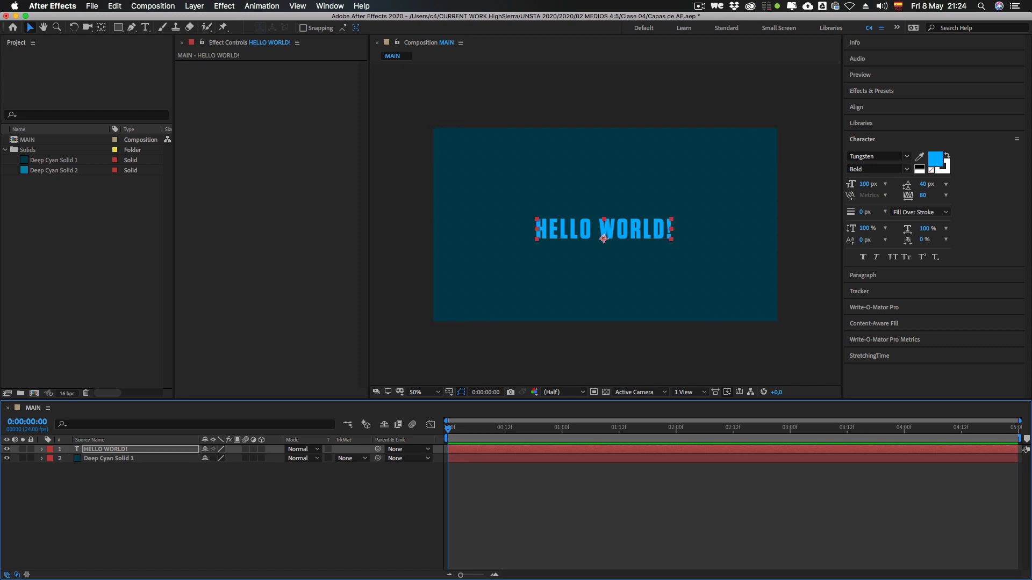
Step: Reveal the Opacity property of the HELLO WORLD! layer and review it without changing its value
left_click(106, 449)
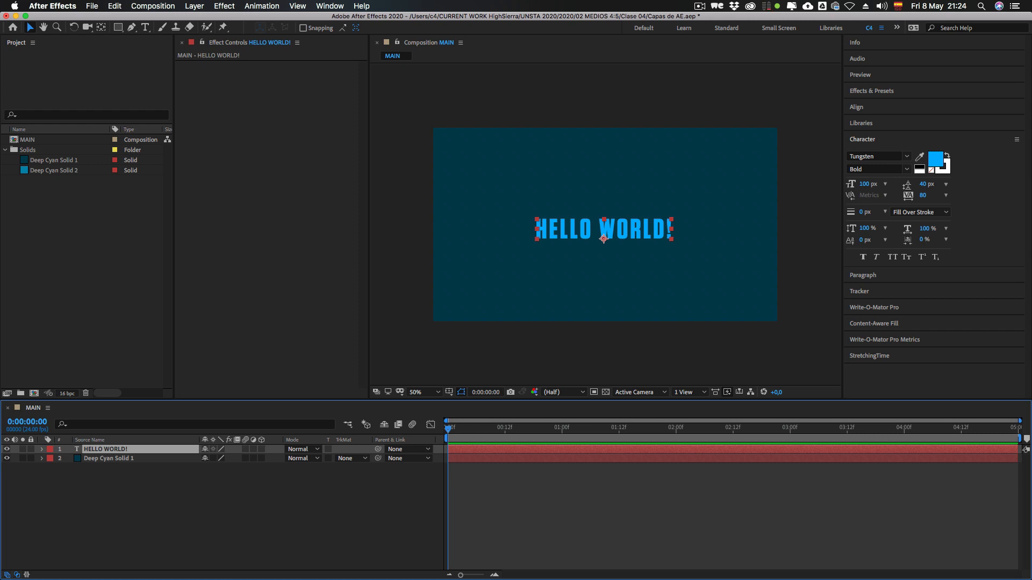
key("t")
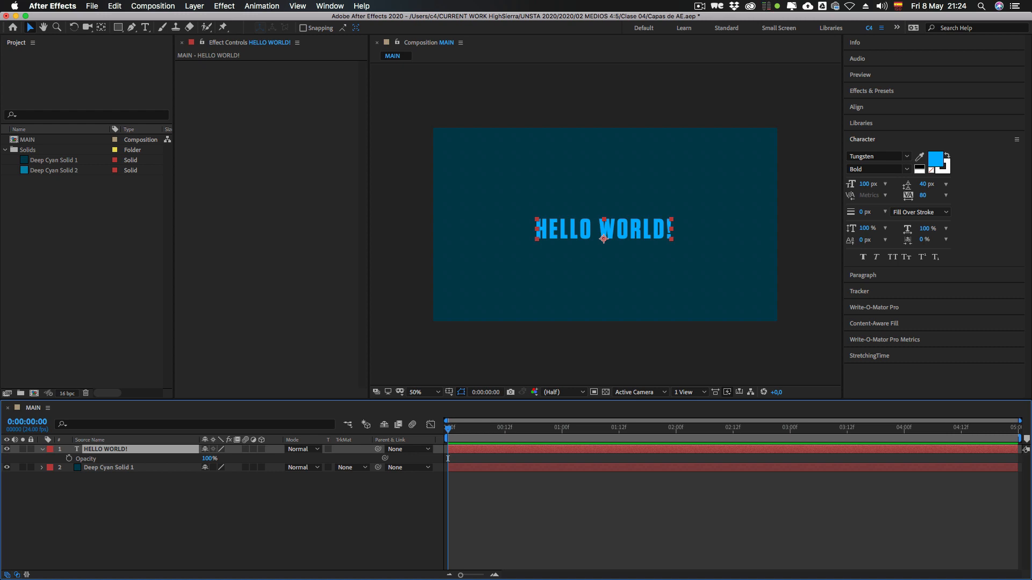
key("Return")
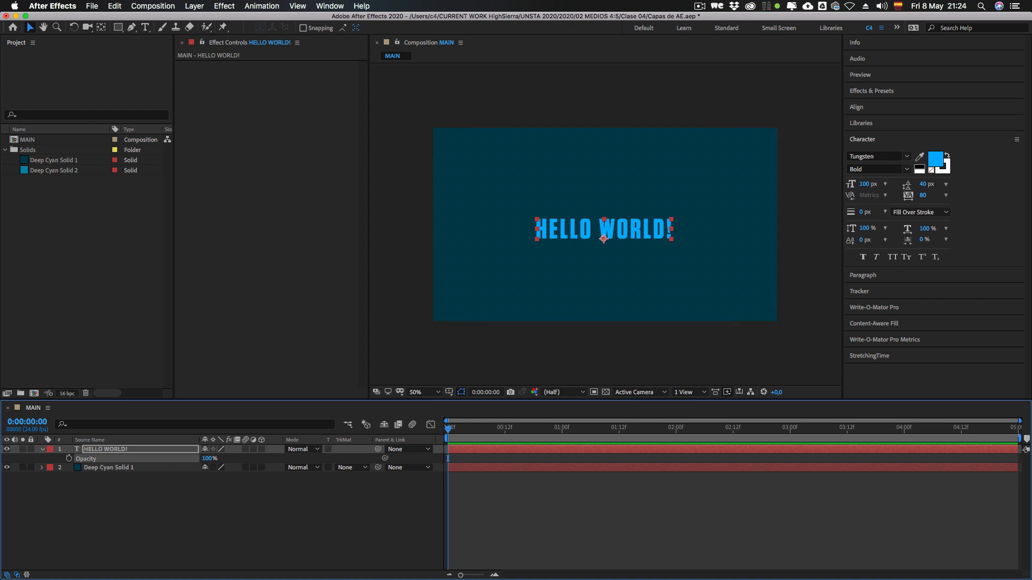
key("Tab")
left_click(448, 459)
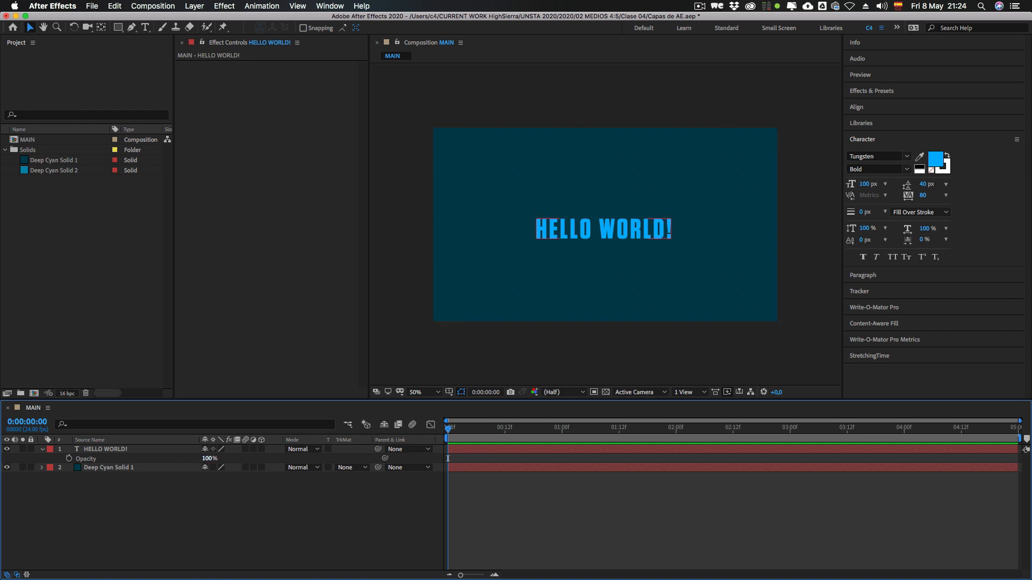
Step: Hide the Opacity property of the HELLO WORLD! layer and show its Position property instead
left_click(105, 449)
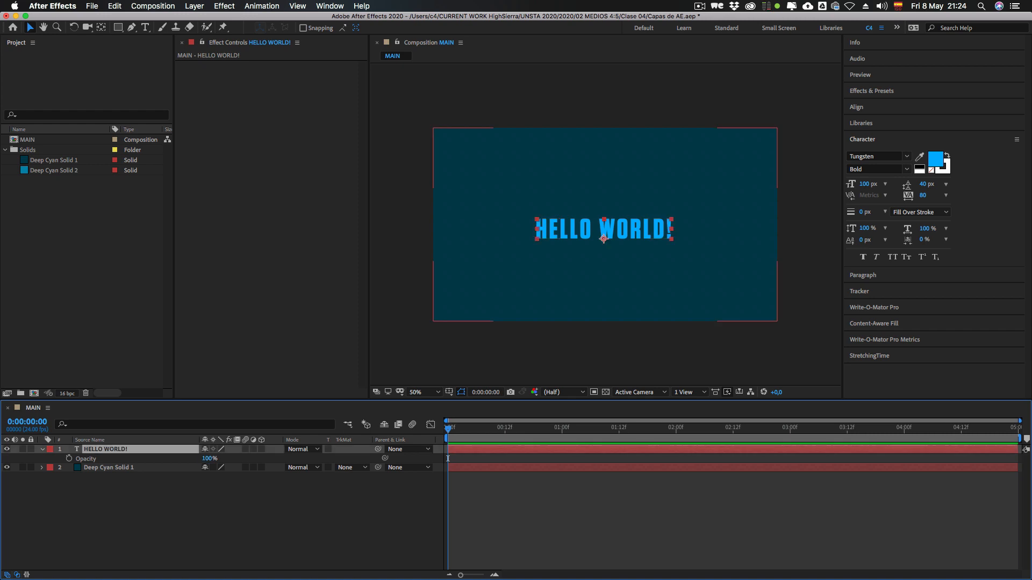
key("t")
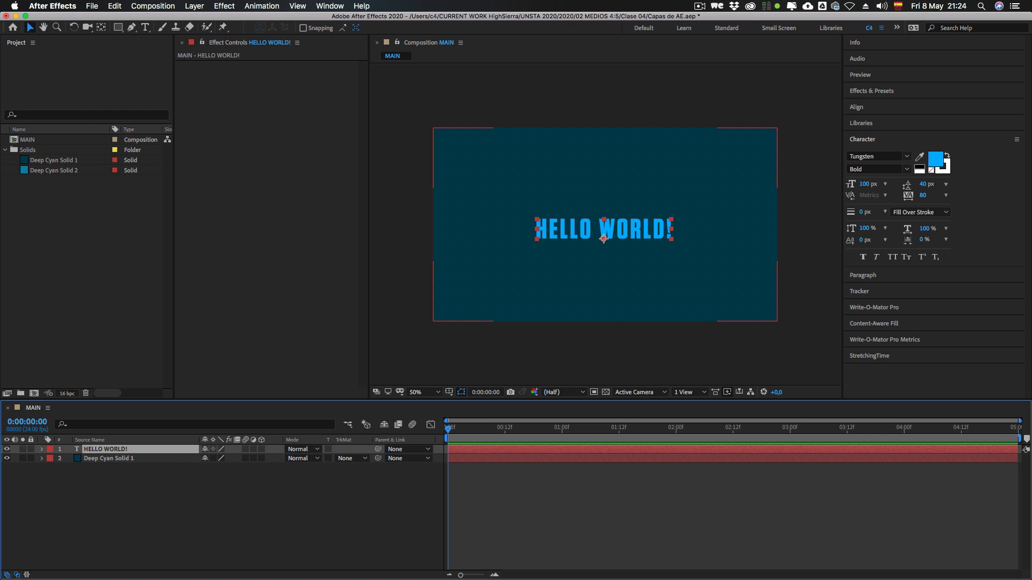
key("p")
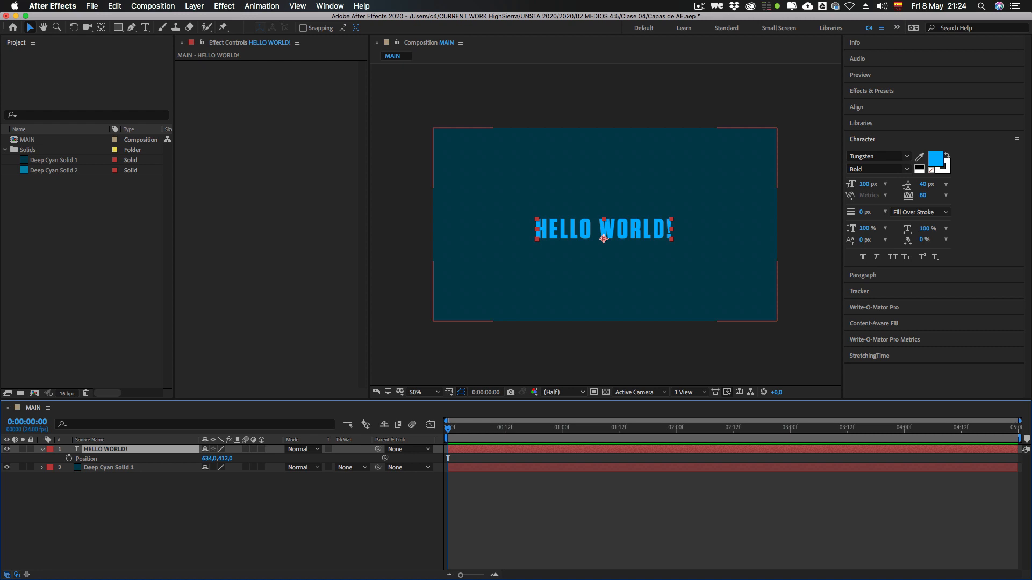
Step: Show the HELLO WORLD! layer's Scale, unlink its proportions, and stretch the text to about 195.7% width and 377.7% height
key("s")
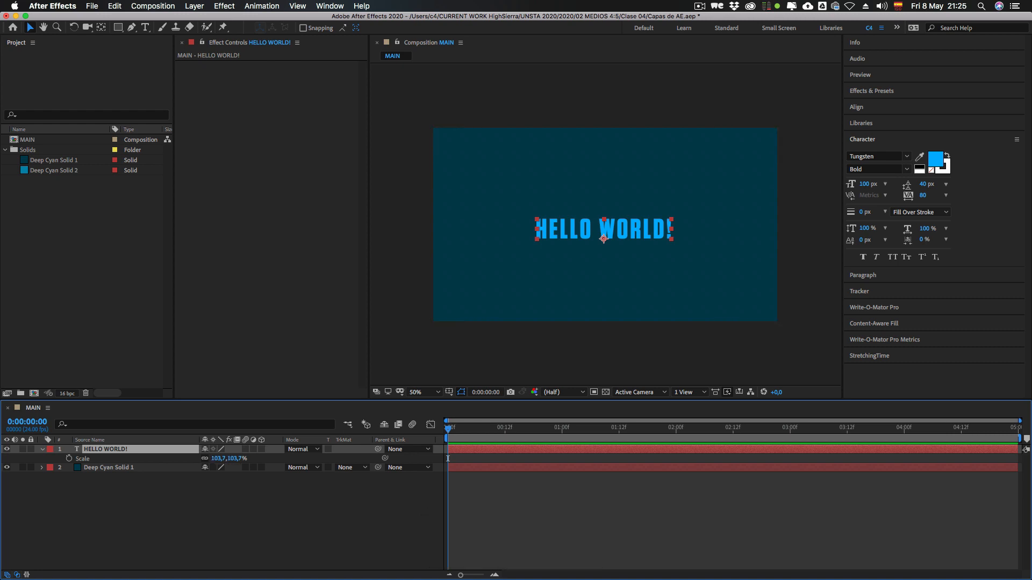
left_click_drag(235, 459, 280, 459)
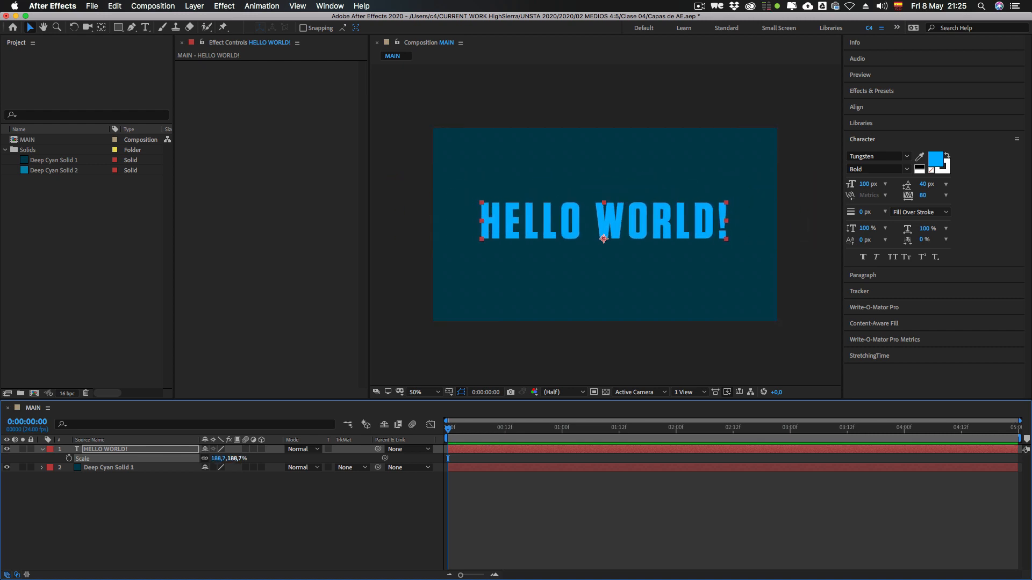
left_click(205, 458)
left_click(258, 500)
left_click(218, 459)
left_click_drag(235, 458, 280, 458)
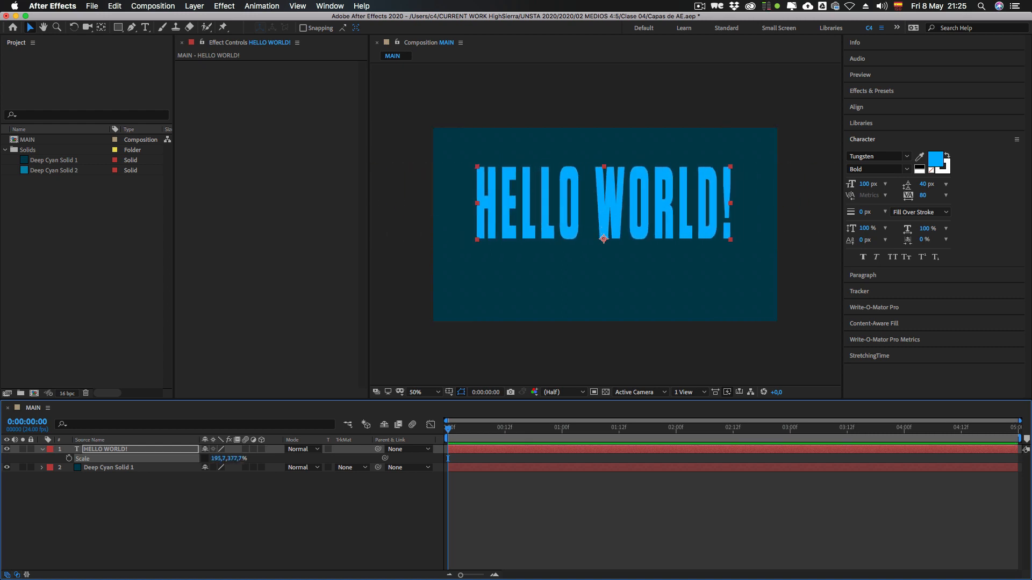
Step: Set both the horizontal and vertical Scale of the HELLO WORLD! layer to 100%
left_click(217, 458)
type("100")
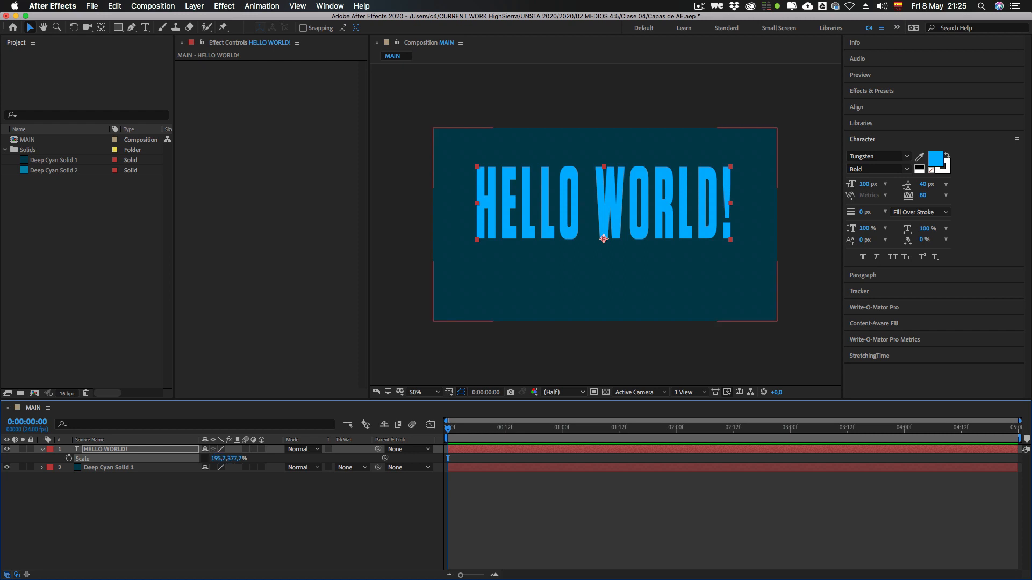
key("Return")
left_click(235, 458)
type("100")
key("Return")
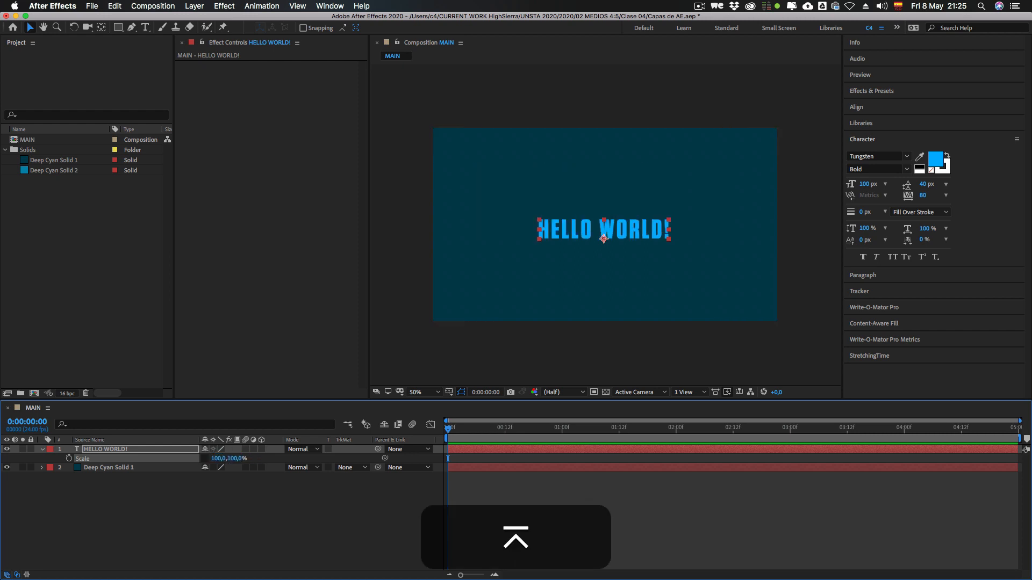
Step: Show the HELLO WORLD! layer's Rotation, set it to -80°, and return it to 0°
key("r")
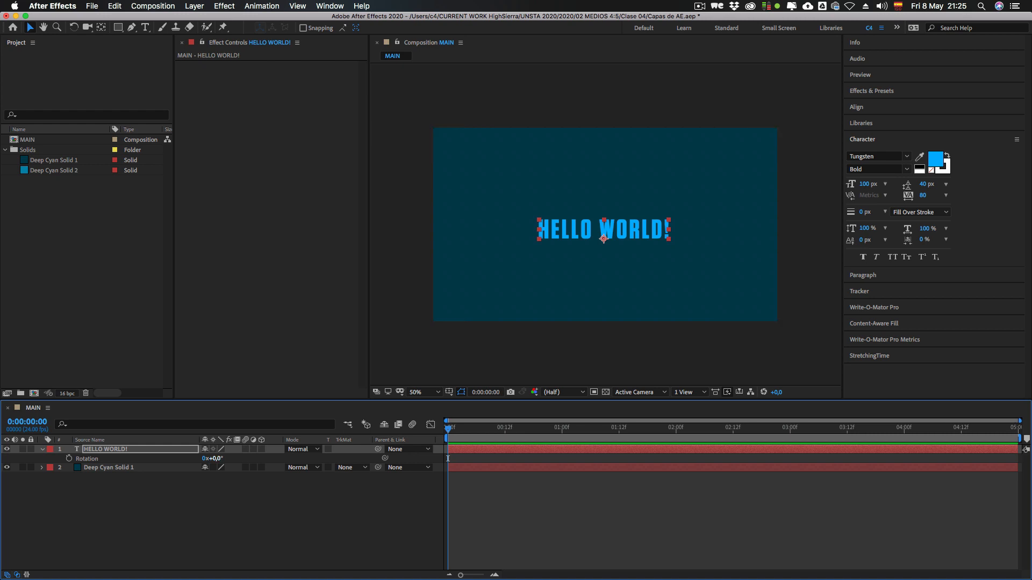
left_click(218, 458)
type("-80")
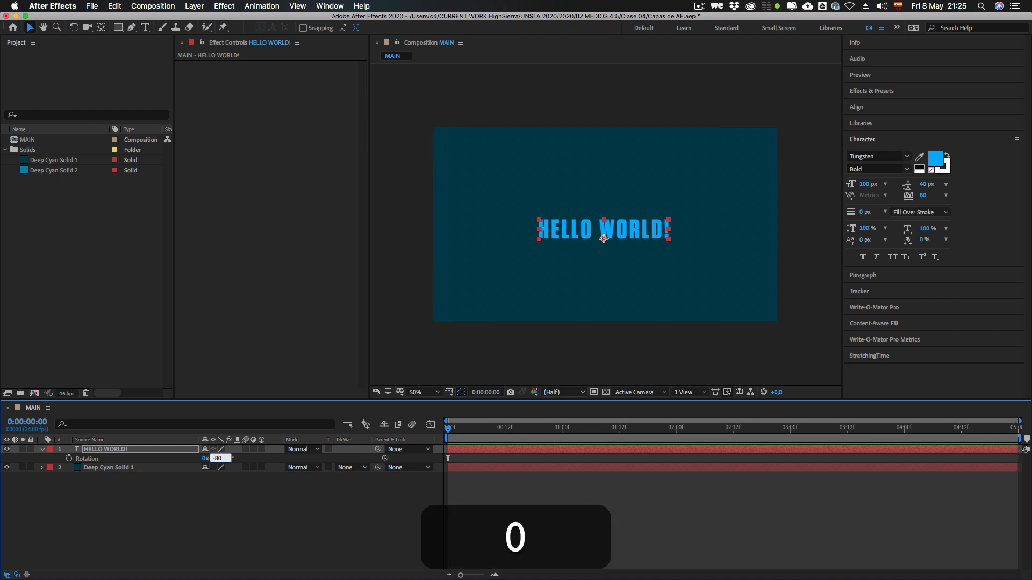
key("Return")
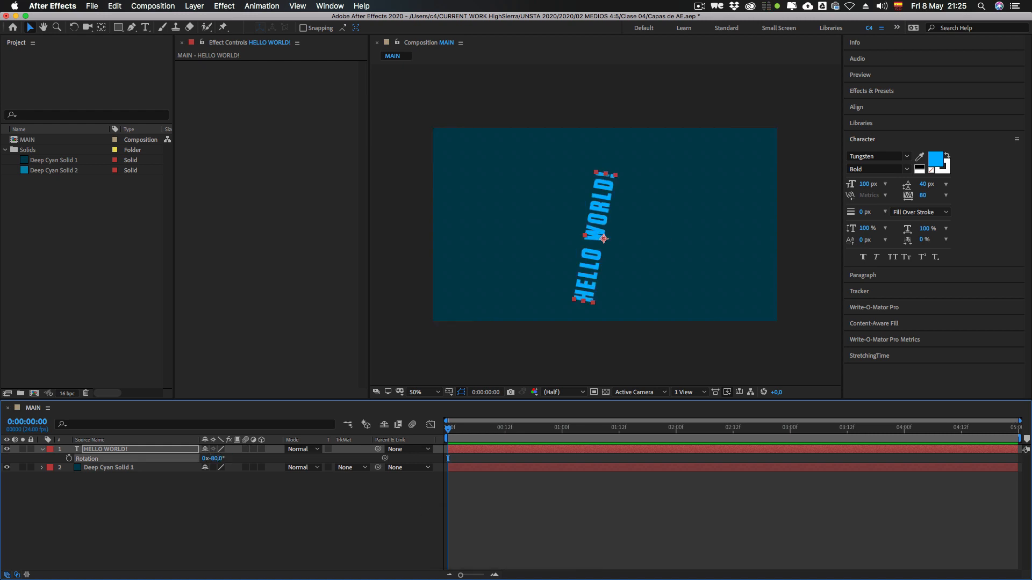
left_click(217, 459)
type("0")
key("Return")
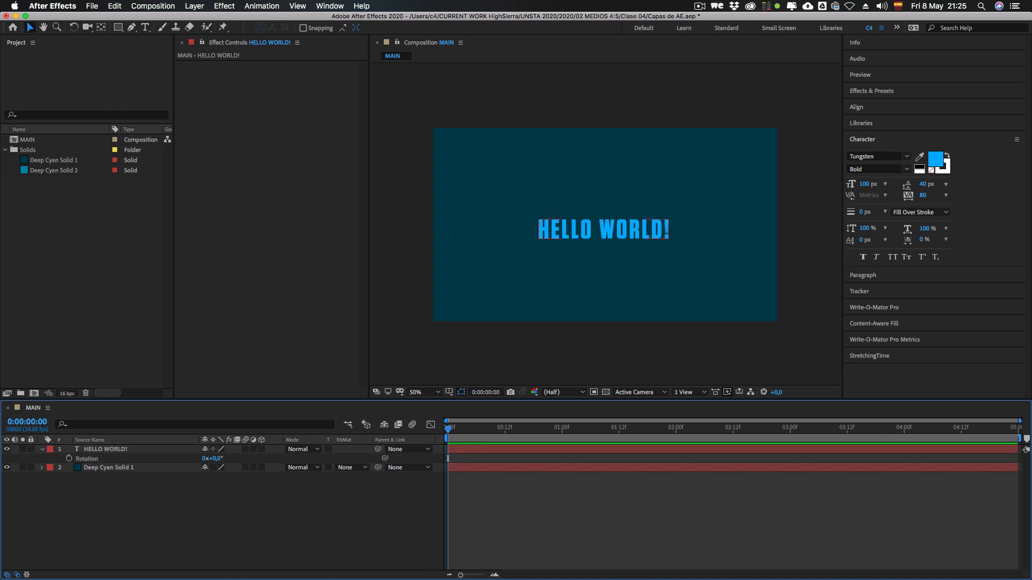
Step: Show the Opacity property of the HELLO WORLD! layer and lower it to 0%
key("p")
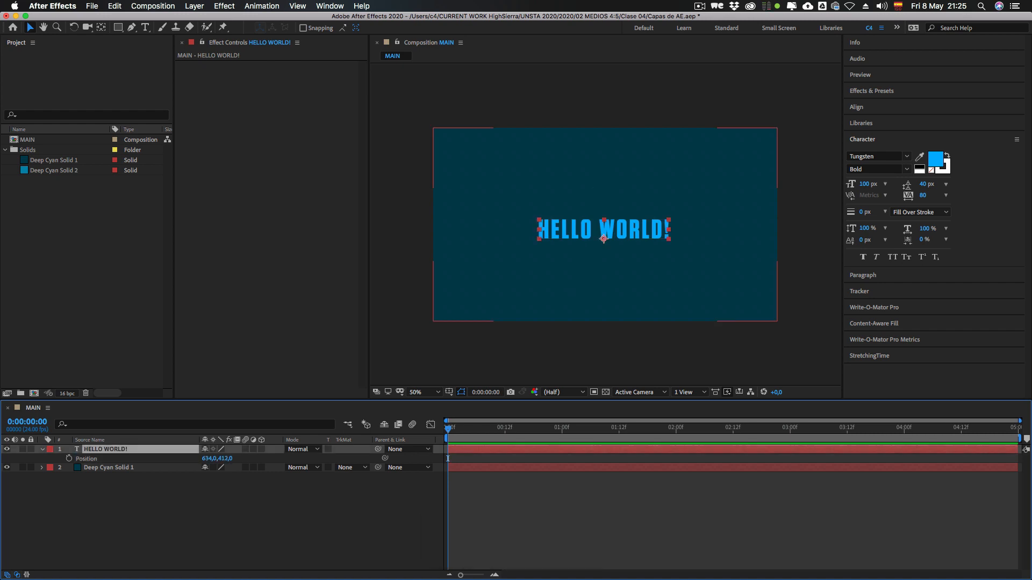
key("t")
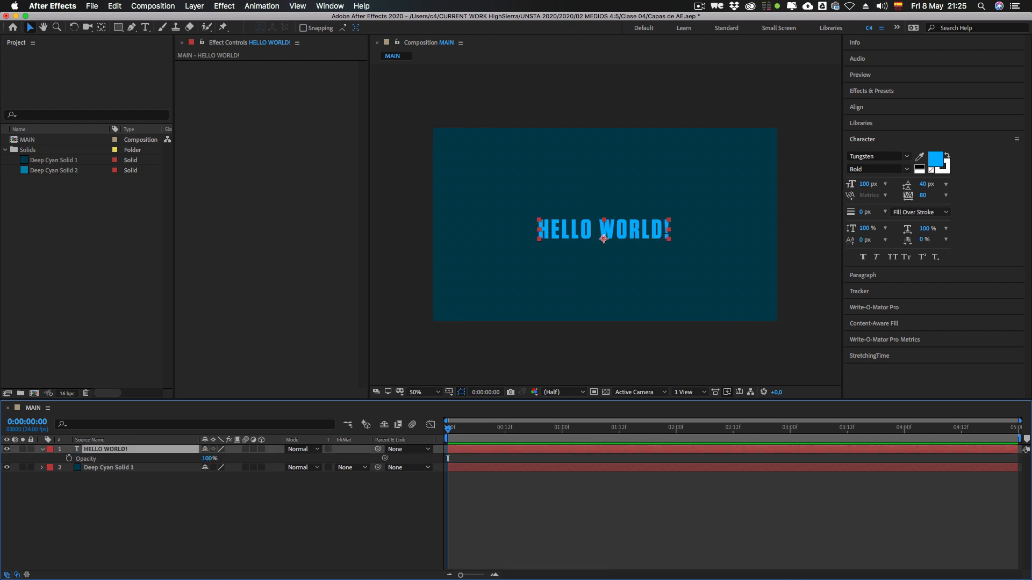
left_click(86, 459)
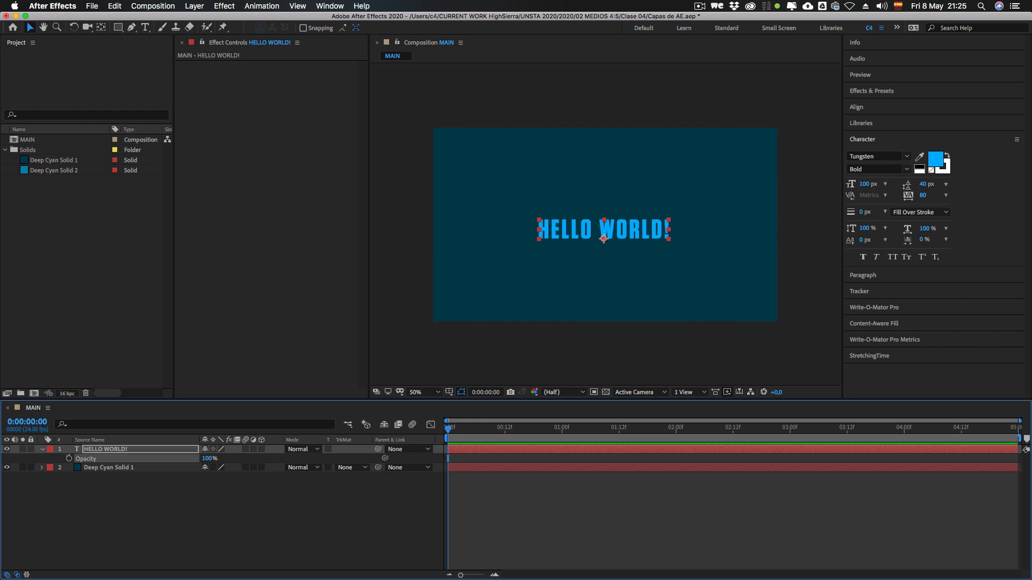
mouse_move(207, 459)
left_mouse_down()
mouse_move(153, 459)
mouse_move(212, 459)
left_mouse_up()
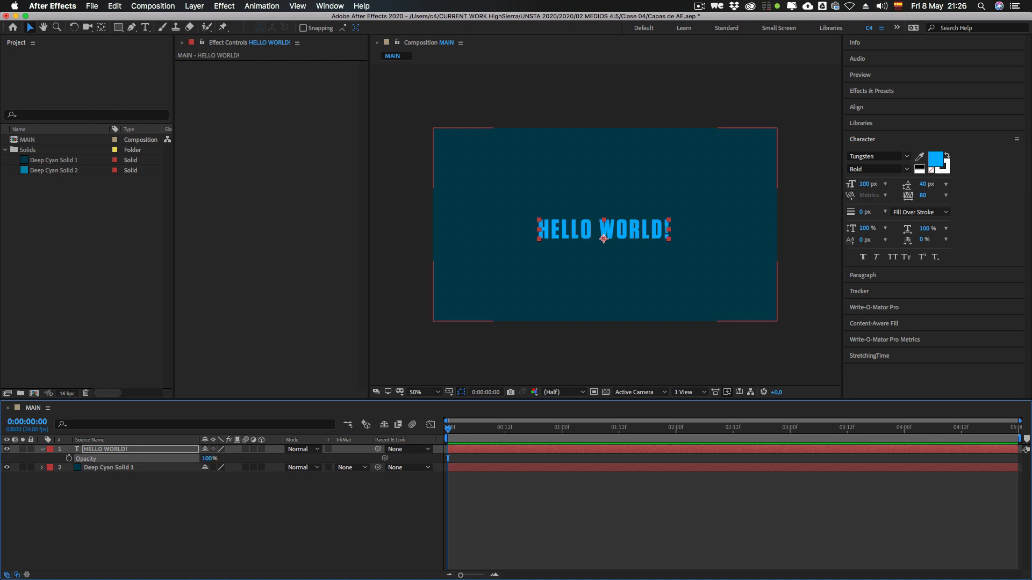
left_click_drag(208, 459, 152, 459)
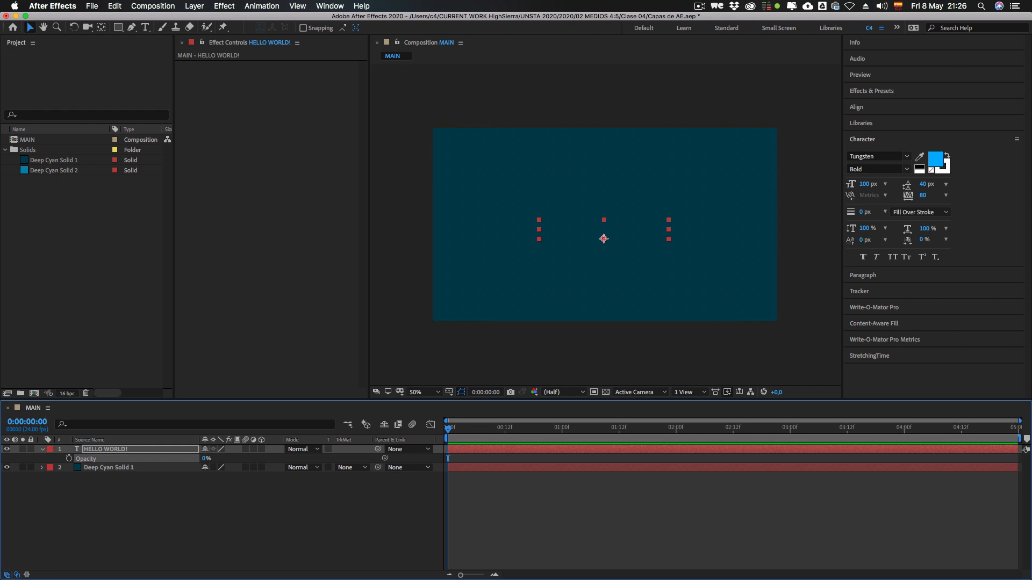
Step: Restore the HELLO WORLD! layer's Opacity to 100% and collapse the layer's properties
mouse_move(205, 459)
left_mouse_down()
mouse_move(260, 459)
mouse_move(213, 459)
left_mouse_up()
left_click(257, 503)
left_click(253, 500)
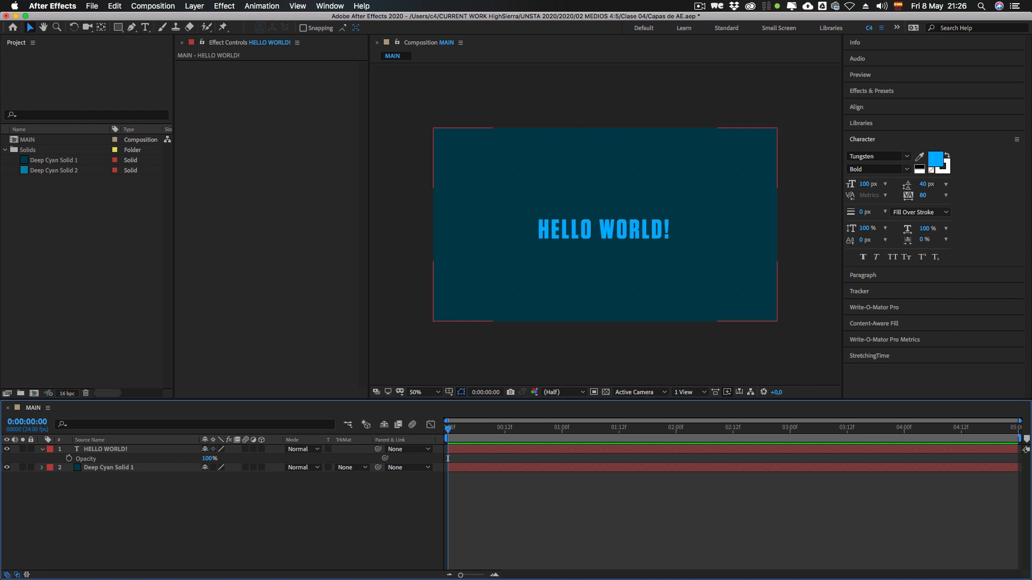
left_click(42, 449)
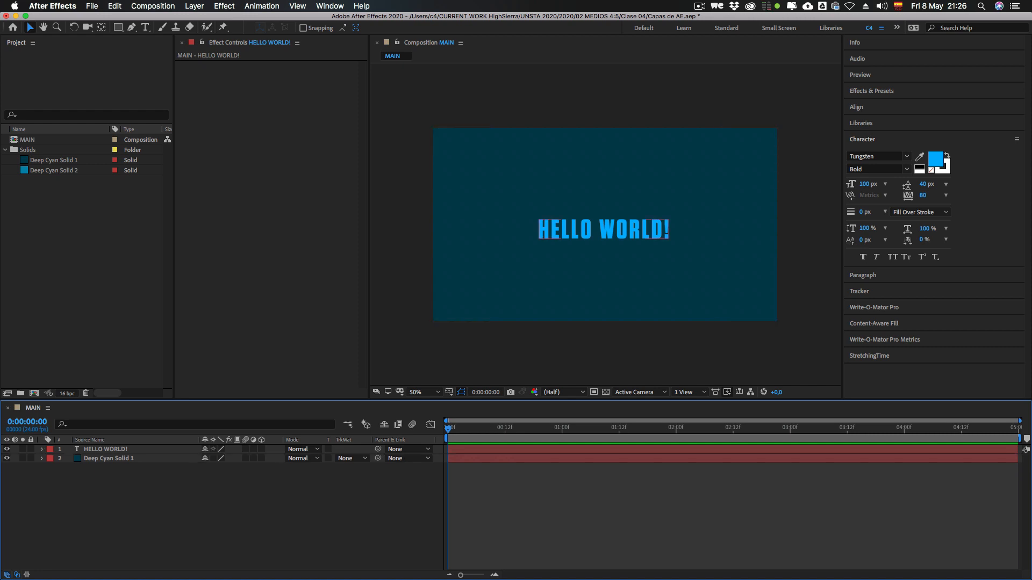
Step: Show the Position of the Deep Cyan Solid 1 layer, move the solid to about 819, 501, and undo the move
left_click(108, 449)
left_click(108, 459)
key("p")
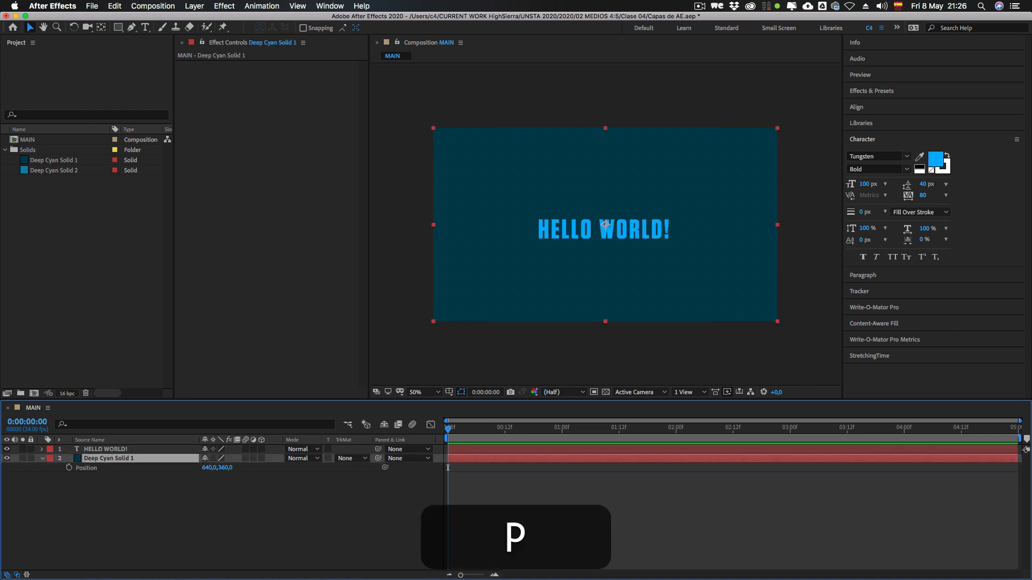
left_click_drag(605, 225, 647, 263)
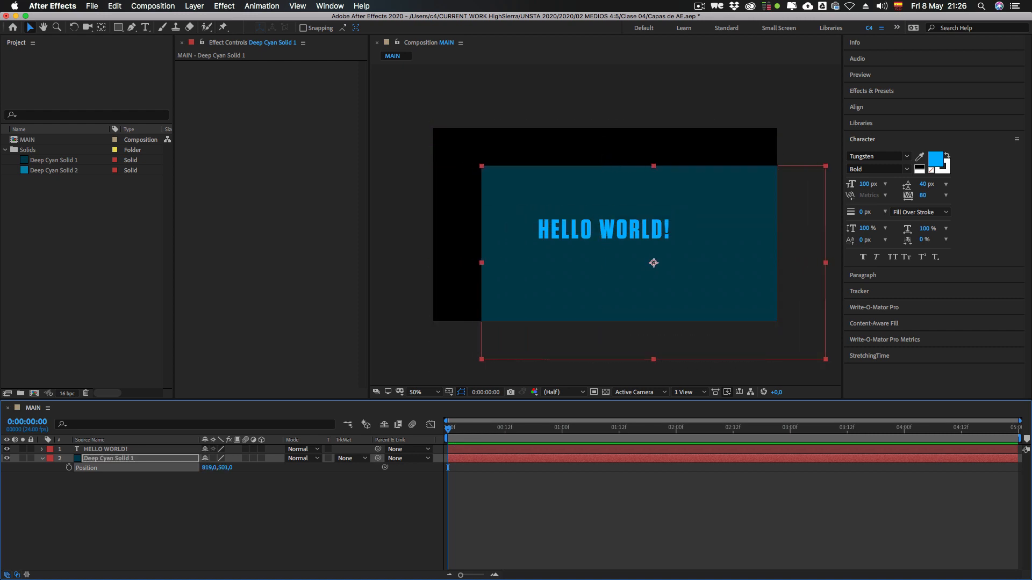
key("super+z")
key("super+z")
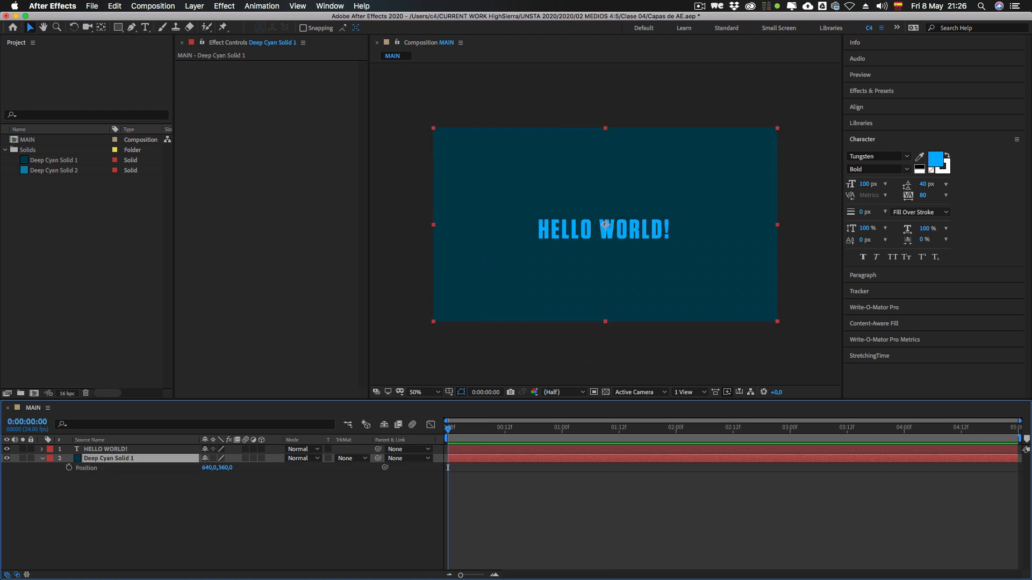
Step: Try a Scale change and a Rotation of about -13° on the Deep Cyan Solid 1 layer, undoing each one
key("s")
left_click_drag(294, 468, 176, 468)
key("super+z")
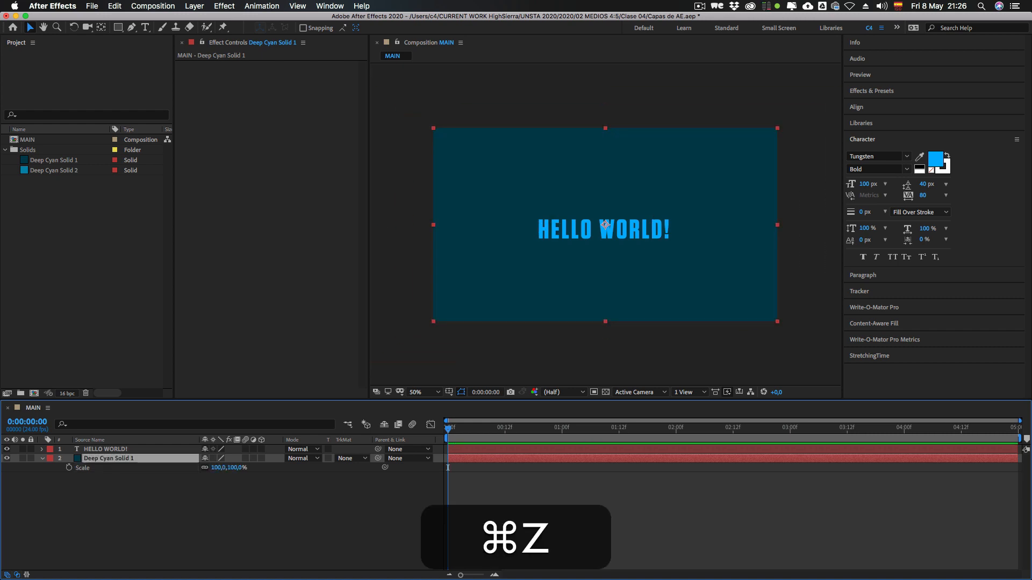
key("r")
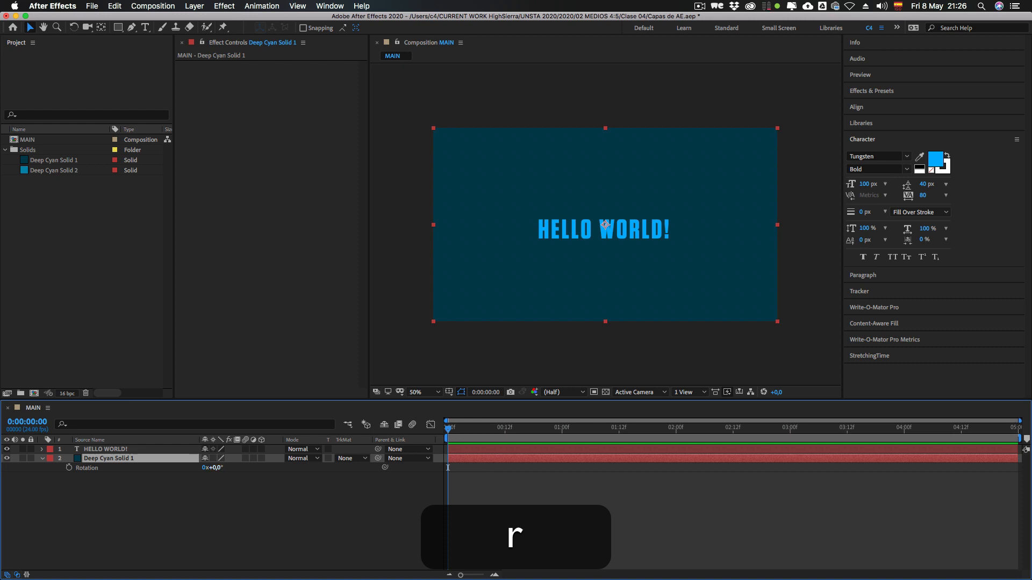
mouse_move(216, 467)
left_mouse_down()
mouse_move(263, 467)
mouse_move(188, 467)
mouse_move(209, 468)
left_mouse_up()
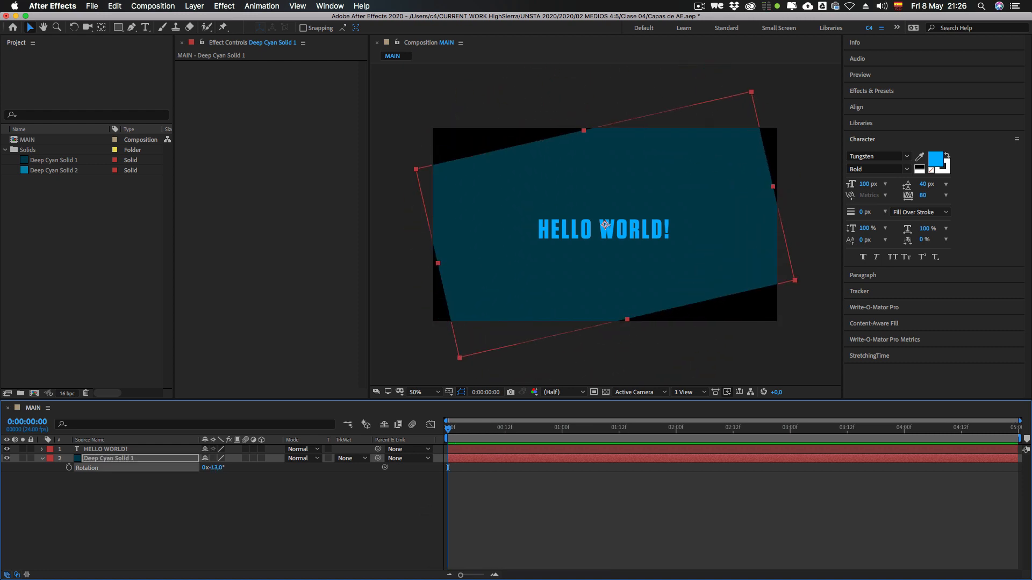
key("super+z")
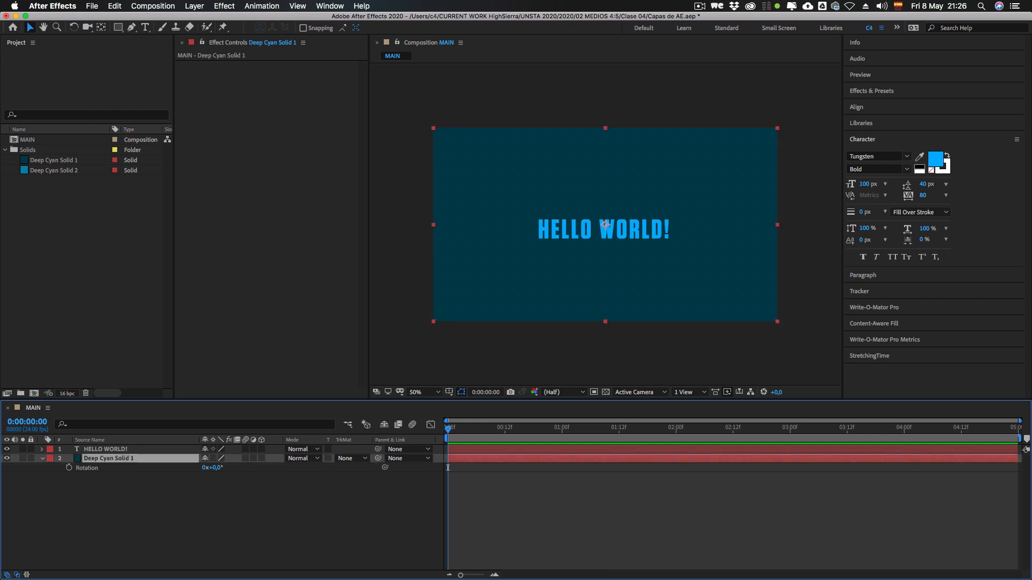
Step: With no layer selected, show the Scale, Position and Opacity properties of both layers in turn
left_click(123, 478)
key("s")
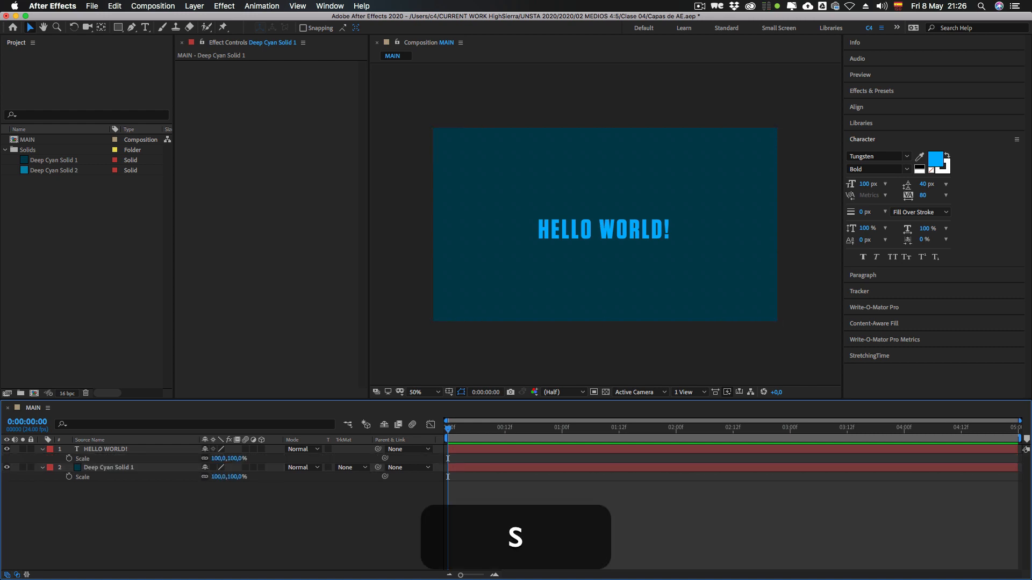
key("s")
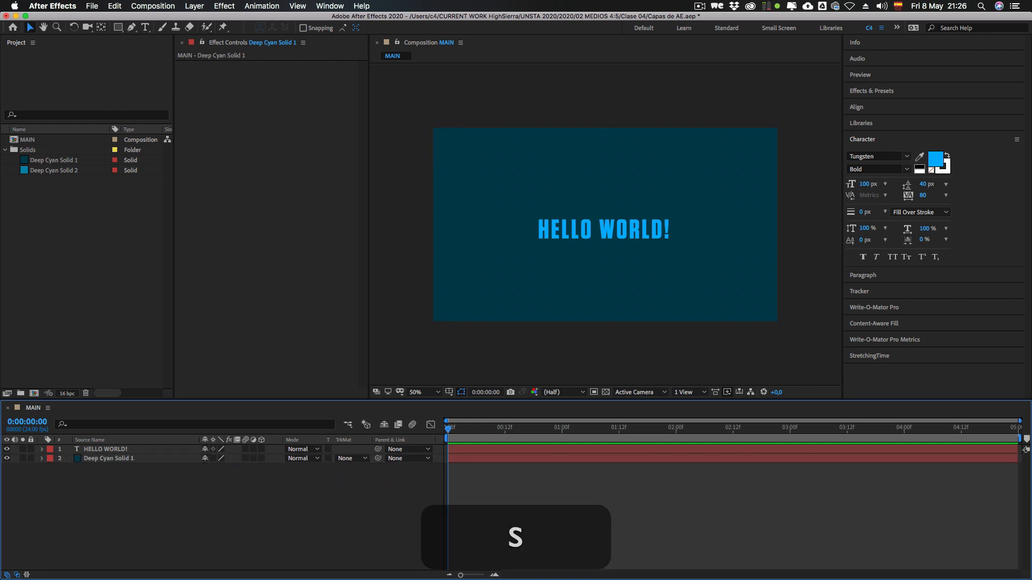
key("p")
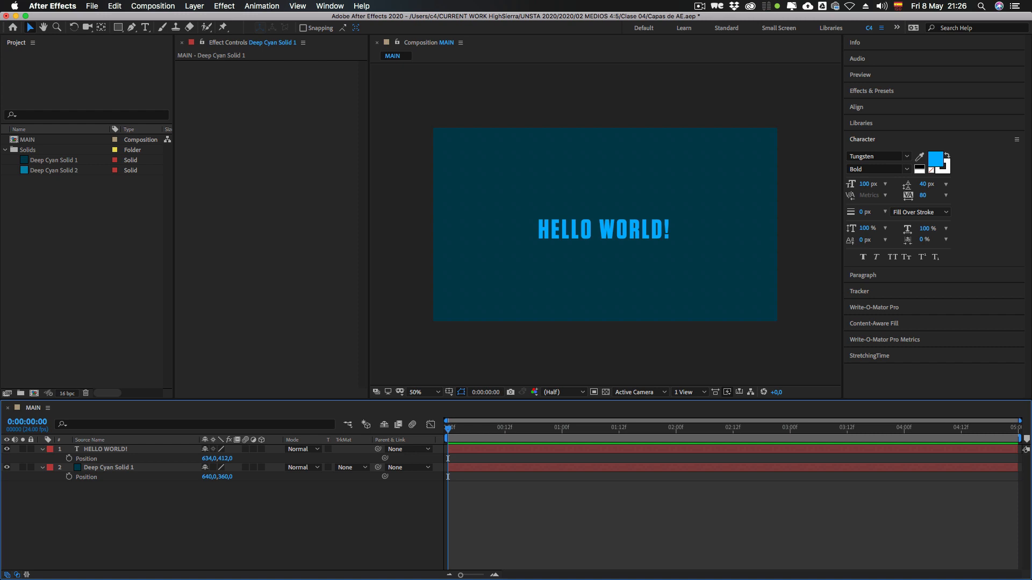
key("s")
key("t")
Step: Select both layers together, deselect them, and hide their Opacity properties
key("super+a")
mouse_move(207, 459)
left_mouse_down()
mouse_move(153, 459)
mouse_move(209, 459)
left_mouse_up()
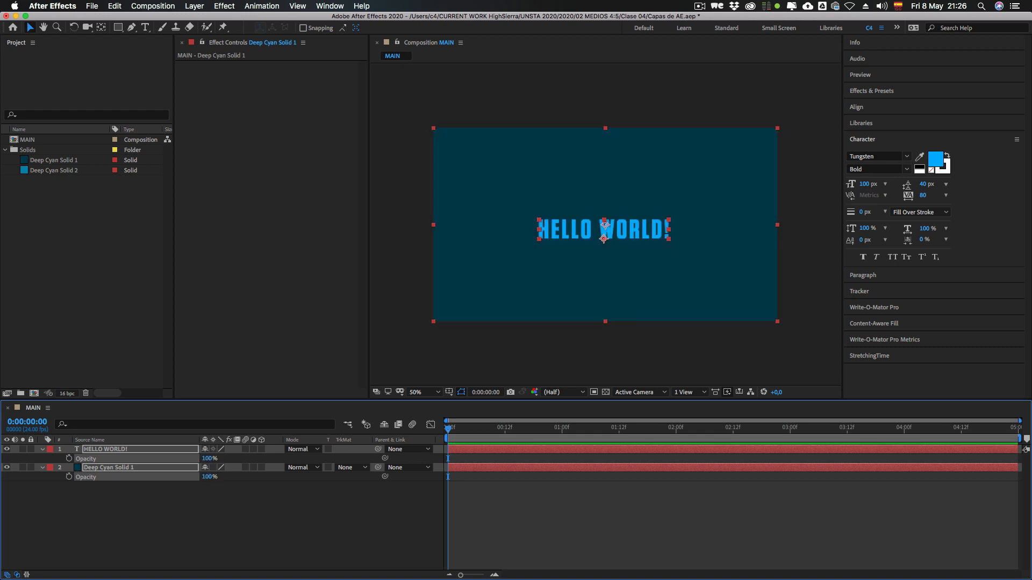
key("super+shift+a")
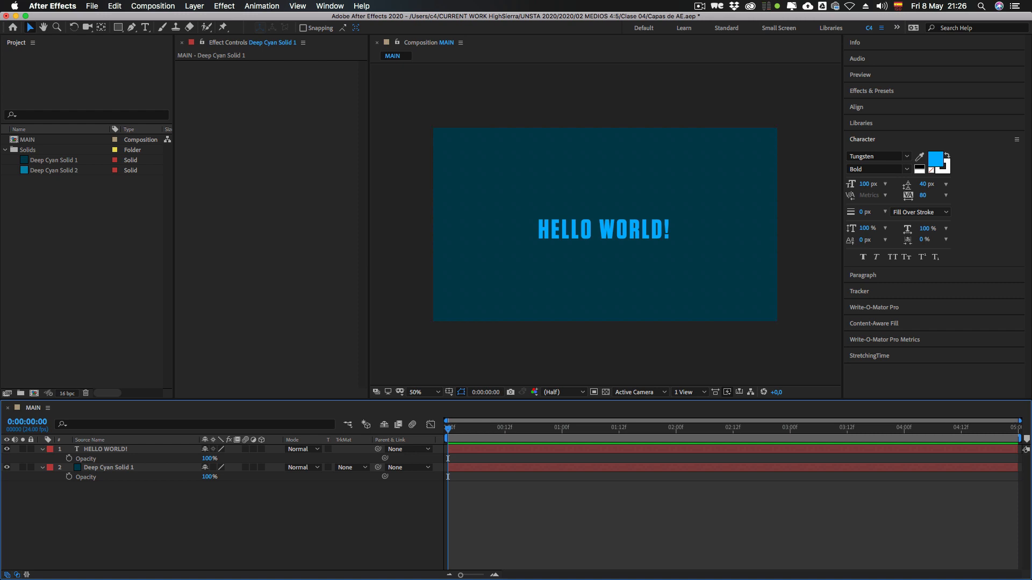
key("t")
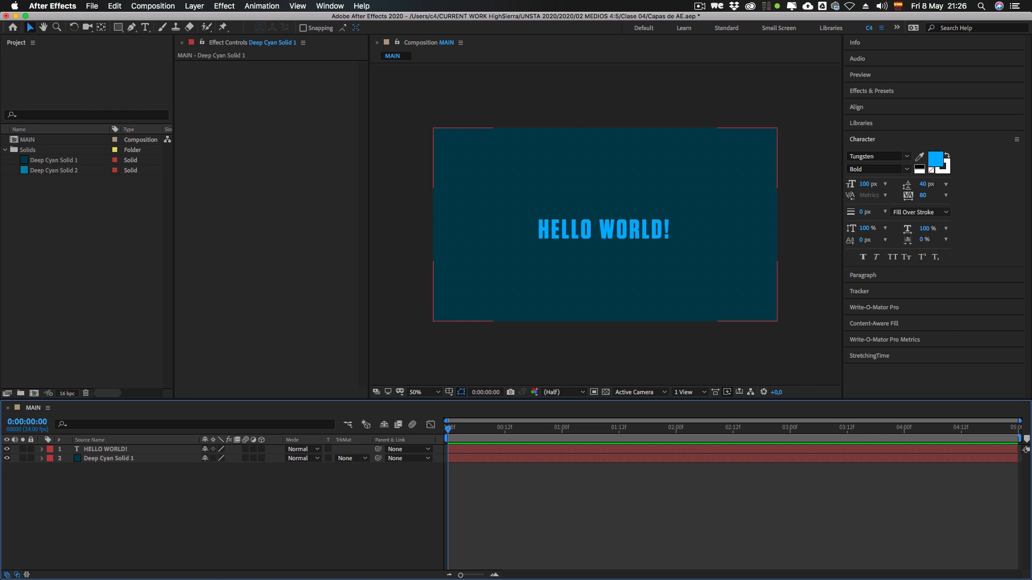
Step: Show the Opacity of the Deep Cyan Solid 1 layer and lower it to 85%
left_click(108, 458)
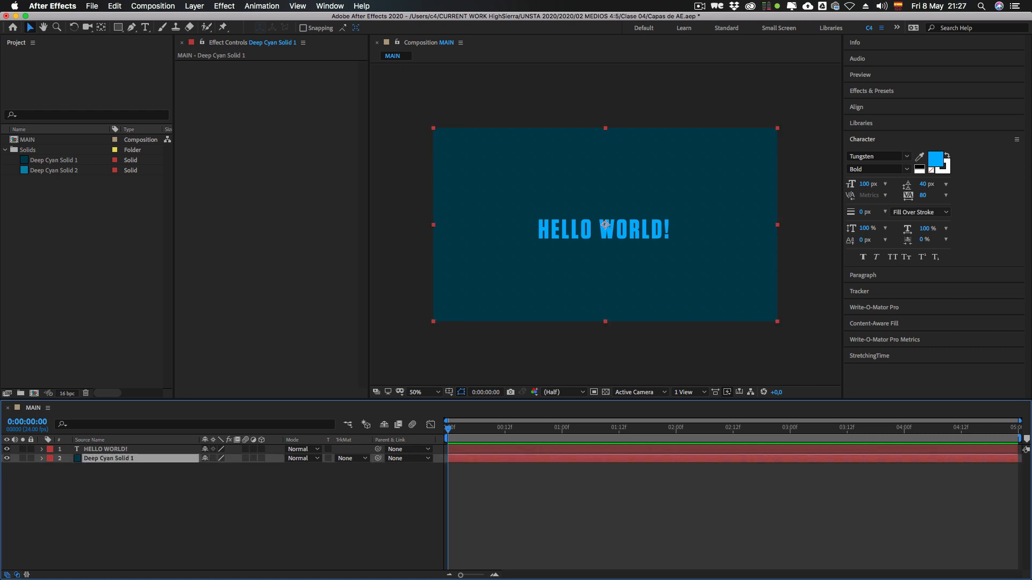
key("t")
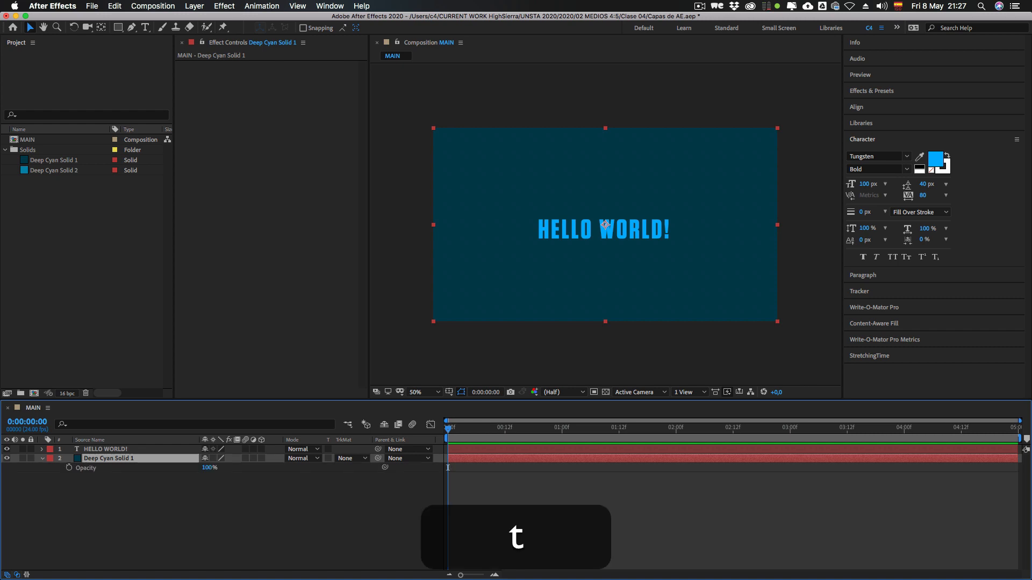
mouse_move(207, 468)
left_mouse_down()
mouse_move(189, 468)
mouse_move(199, 468)
left_mouse_up()
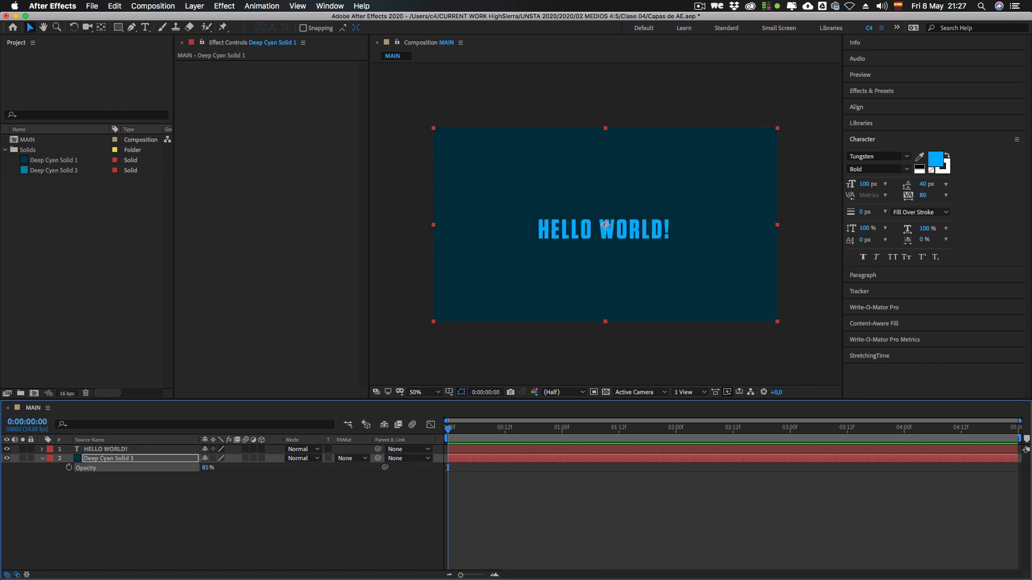
Step: Hide both layers with the composition's transparency grid turned on, and turn the grid off again
left_click(606, 392)
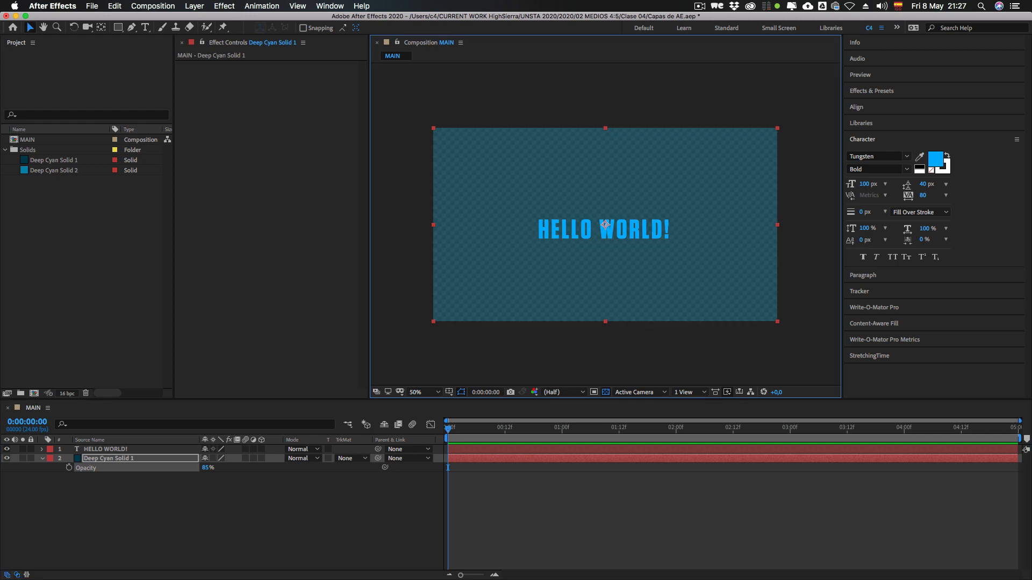
left_click_drag(7, 450, 7, 458)
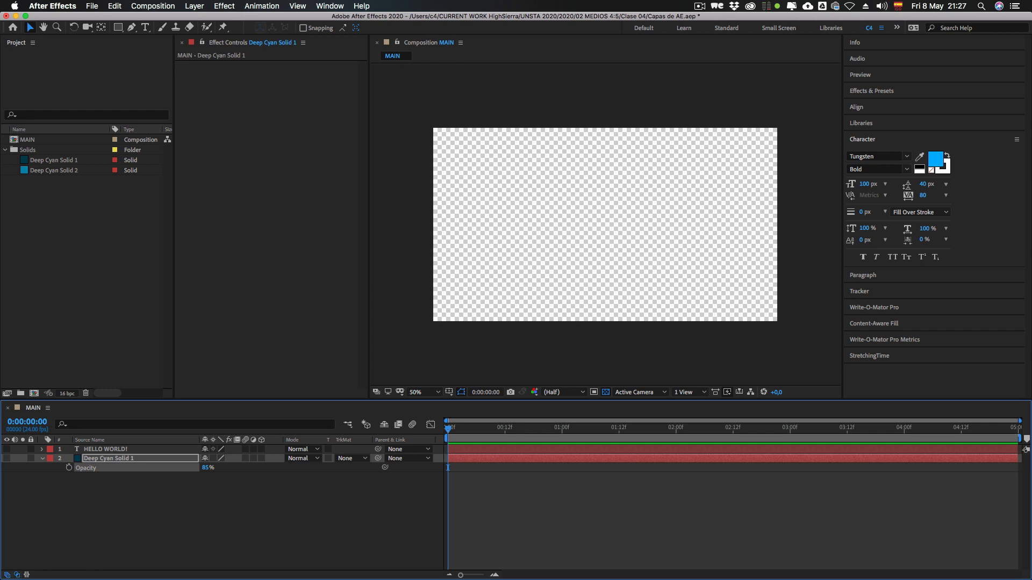
left_click(606, 392)
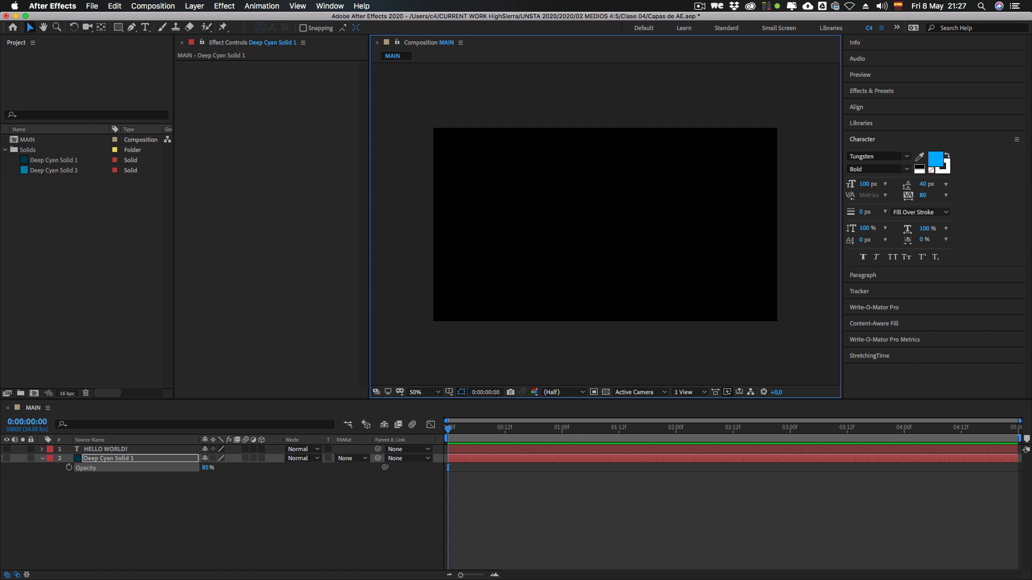
Step: Show and hide both layers, turn on the composition's transparency grid, and show both layers again
left_click(7, 449)
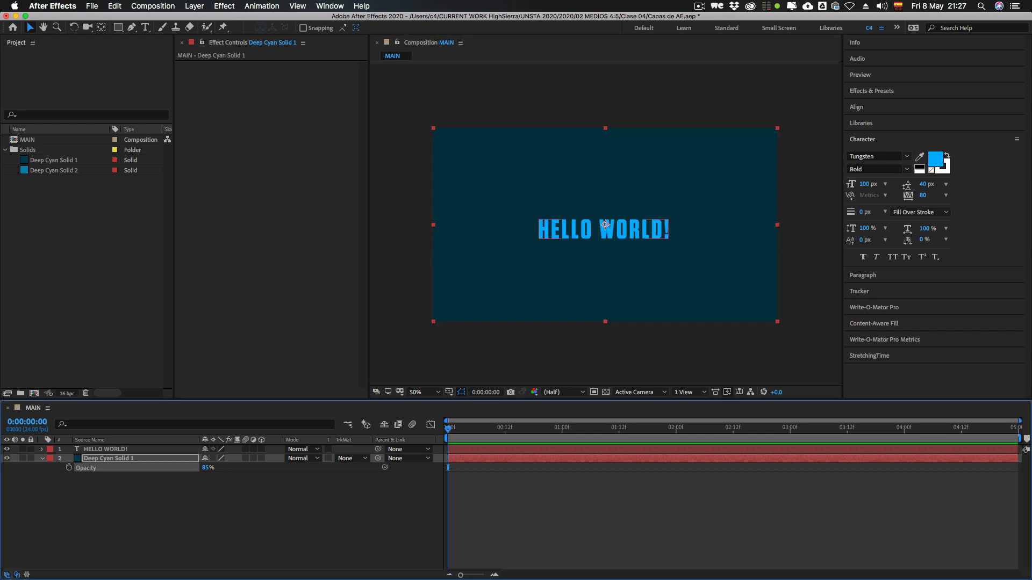
left_click_drag(7, 449, 7, 458)
left_click(606, 391)
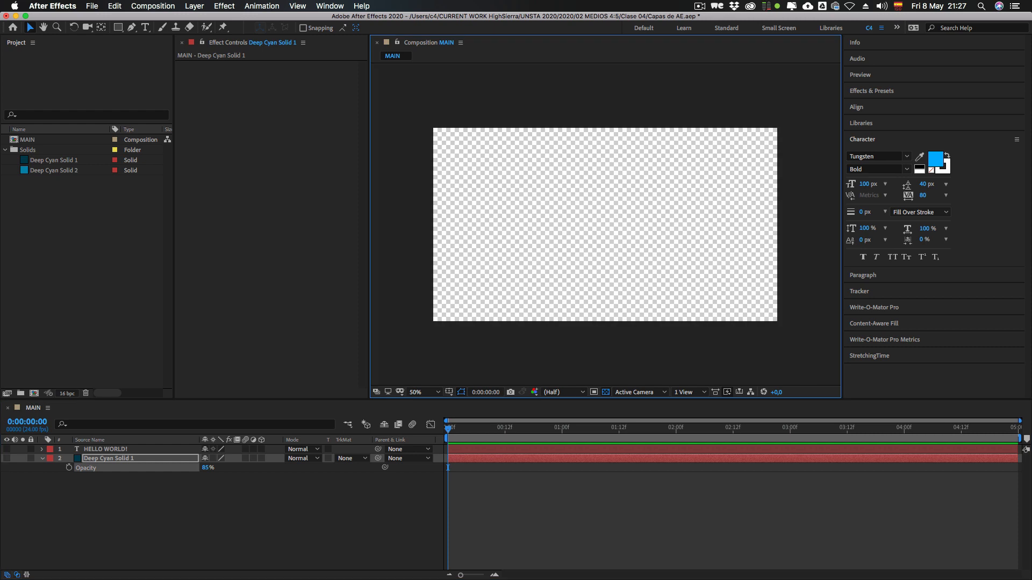
left_click_drag(7, 449, 6, 459)
left_click(123, 505)
Step: Raise the Opacity of the Deep Cyan Solid 1 layer to 100%
left_click(116, 458)
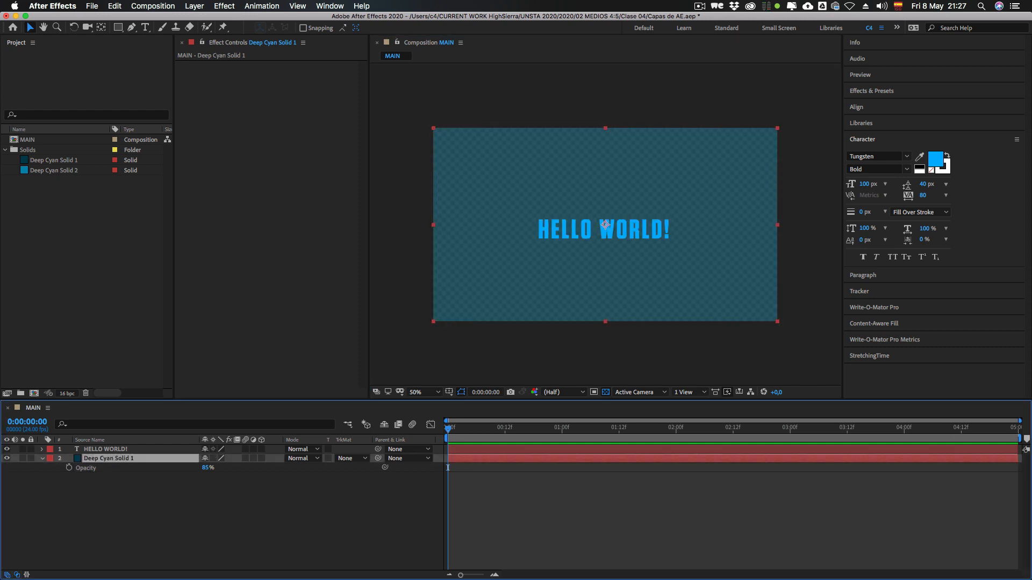
mouse_move(207, 468)
left_mouse_down()
mouse_move(161, 468)
mouse_move(210, 467)
left_mouse_up()
left_click(215, 505)
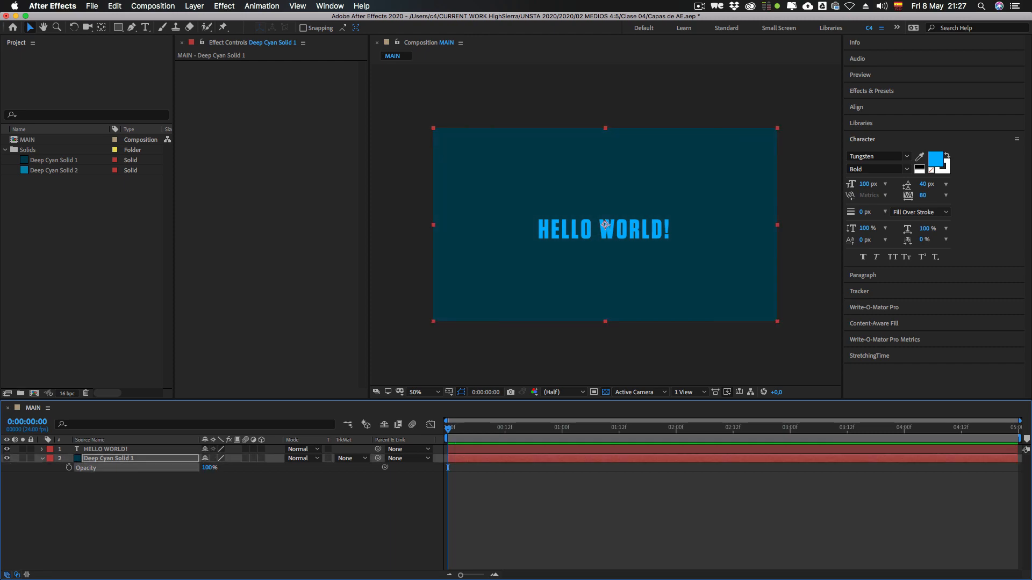
Step: Show the HELLO WORLD! layer's Anchor Point and shift its X value to 242, then to -242
left_click(603, 237)
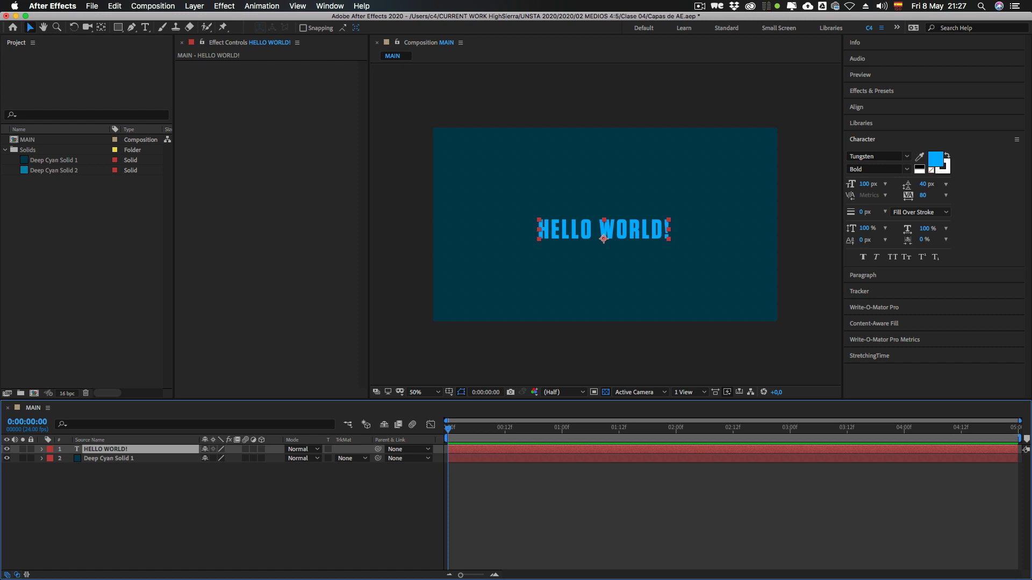
key("a")
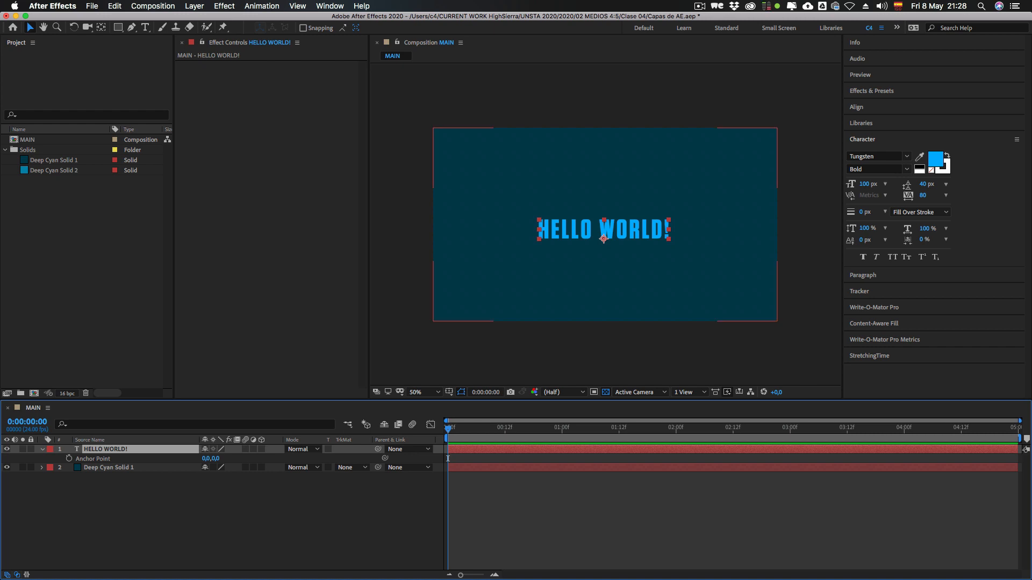
left_click_drag(205, 459, 336, 459)
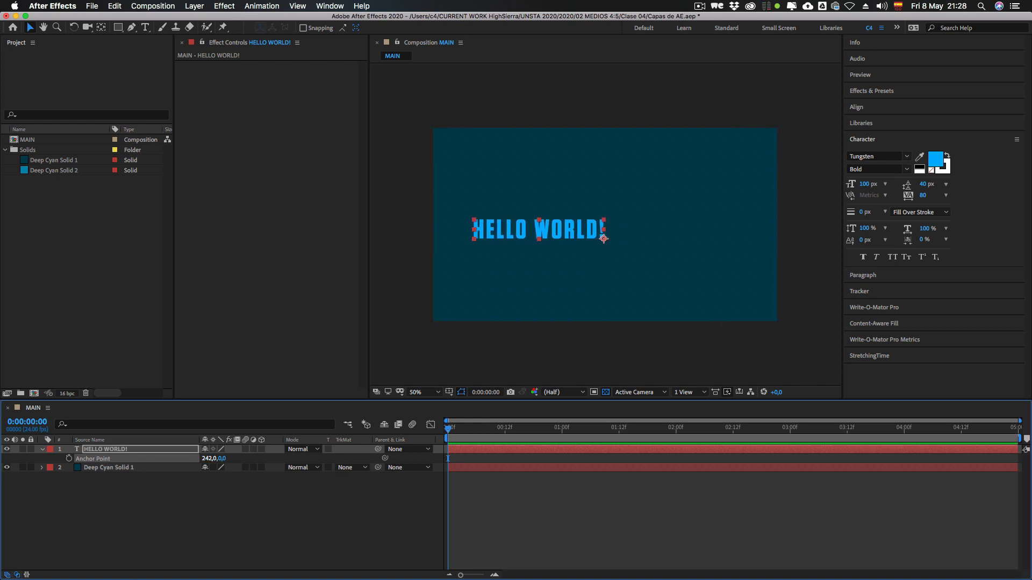
left_click_drag(208, 459, 2, 459)
key("super+shift+a")
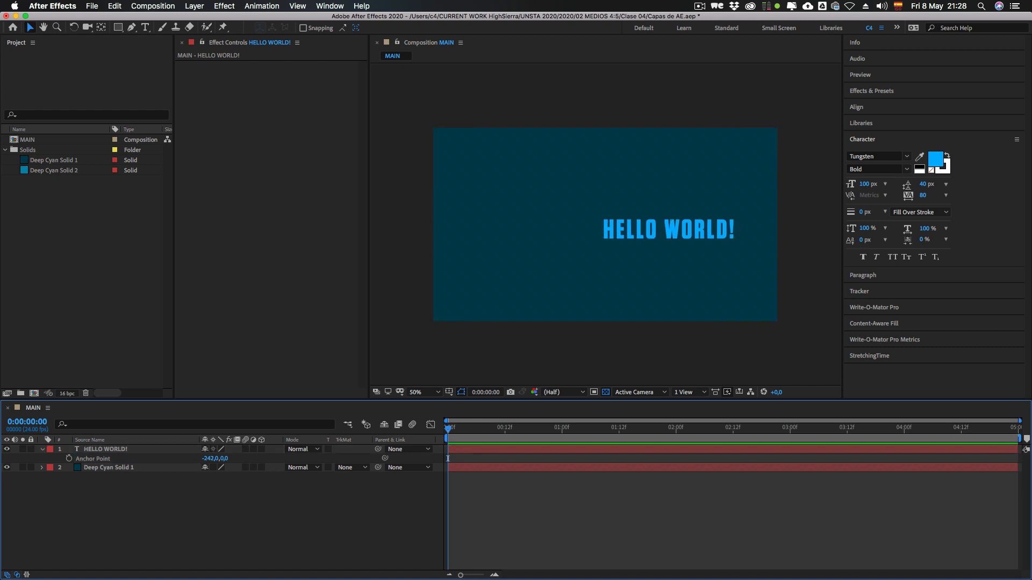
left_click(105, 449)
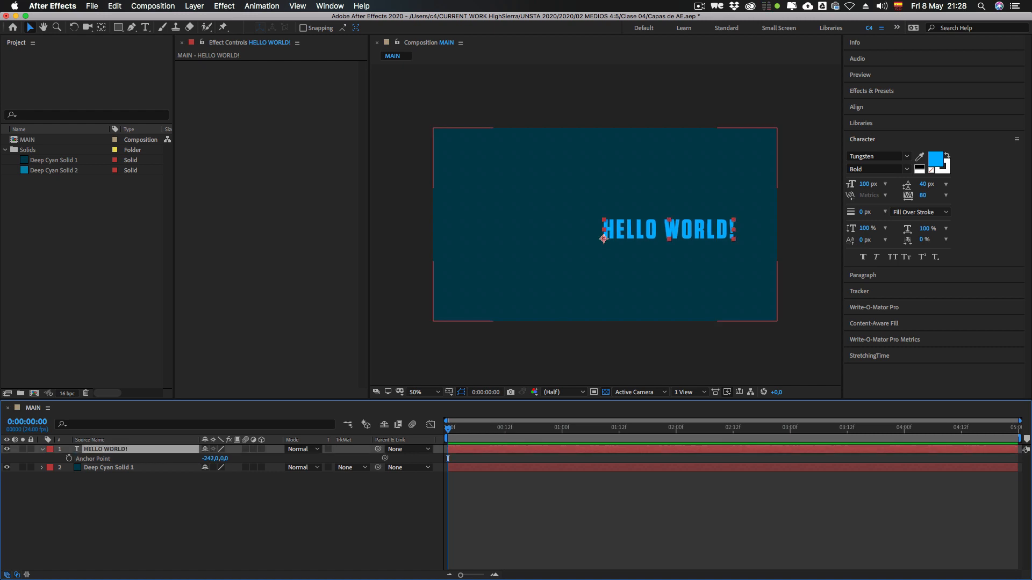
key("Return")
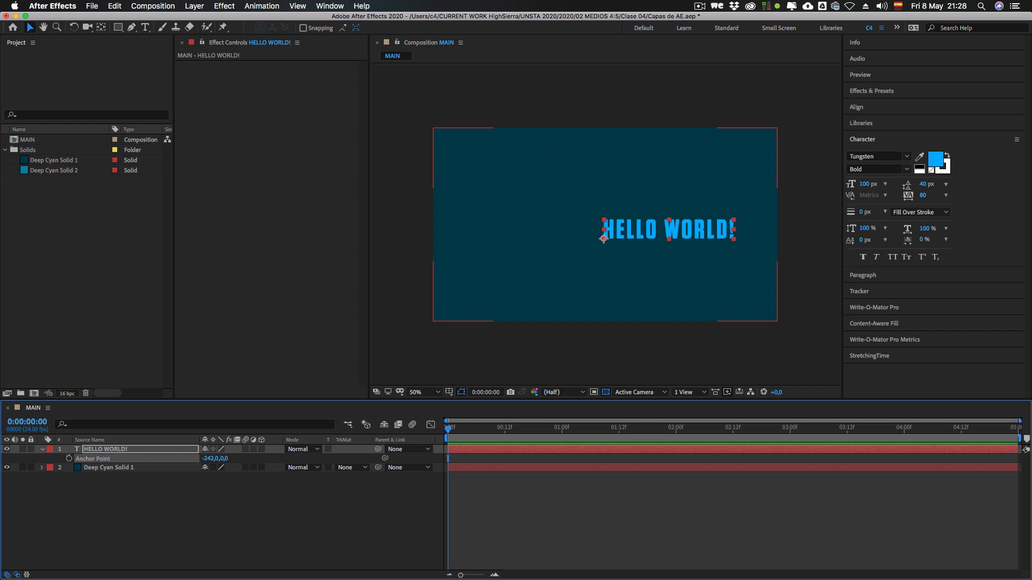
Step: Show the text layer's Rotation alongside its Anchor Point, rotate it to 40°, and enable keyframing for Rotation
key("shift")
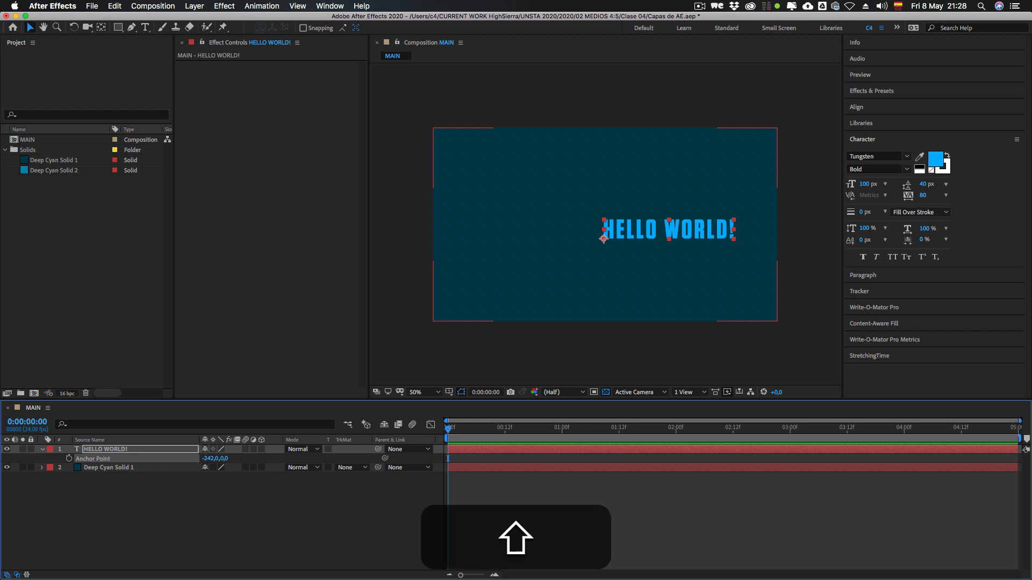
key("shift+r")
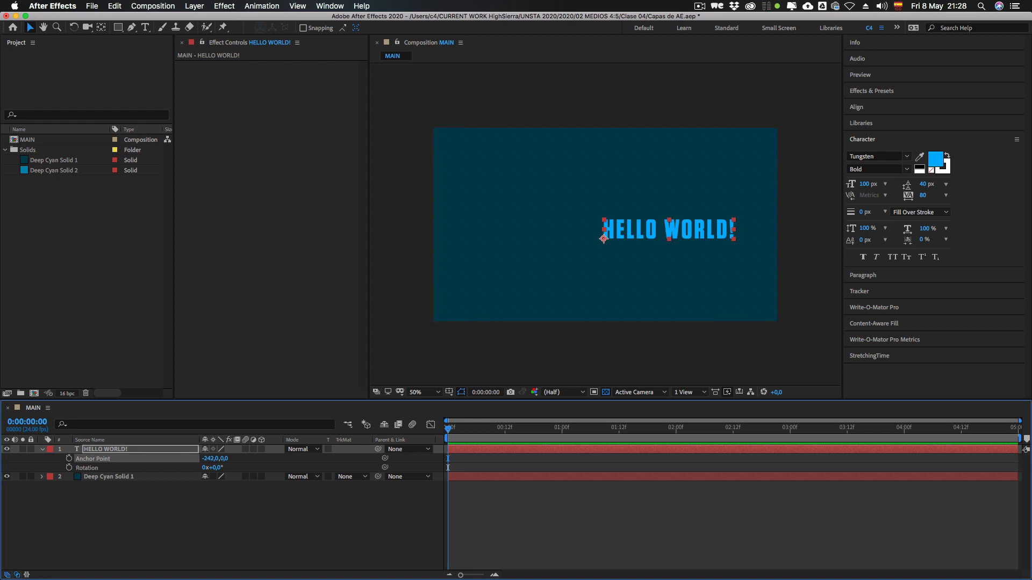
left_click(87, 468)
left_click_drag(214, 468, 242, 468)
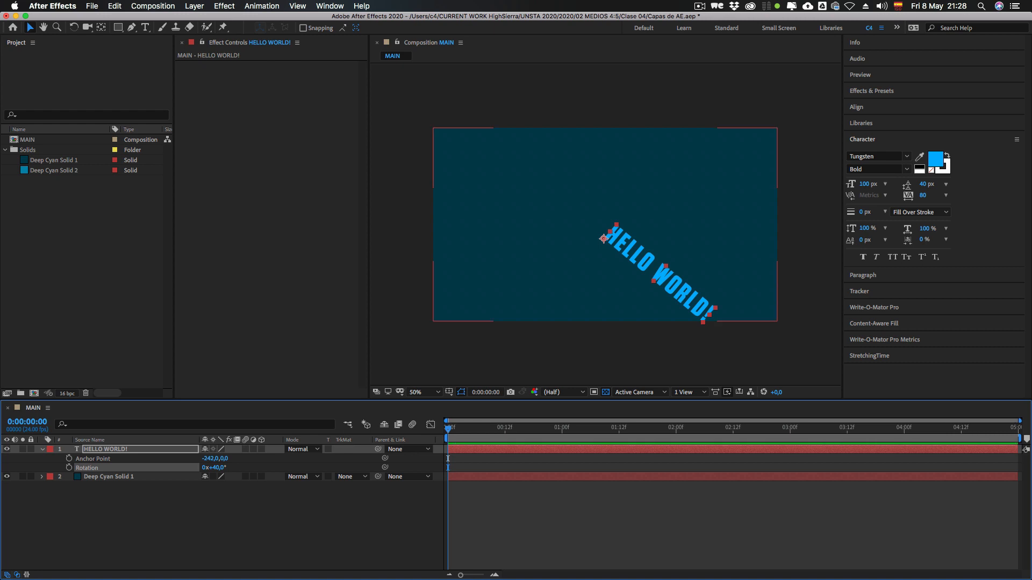
left_click(69, 467)
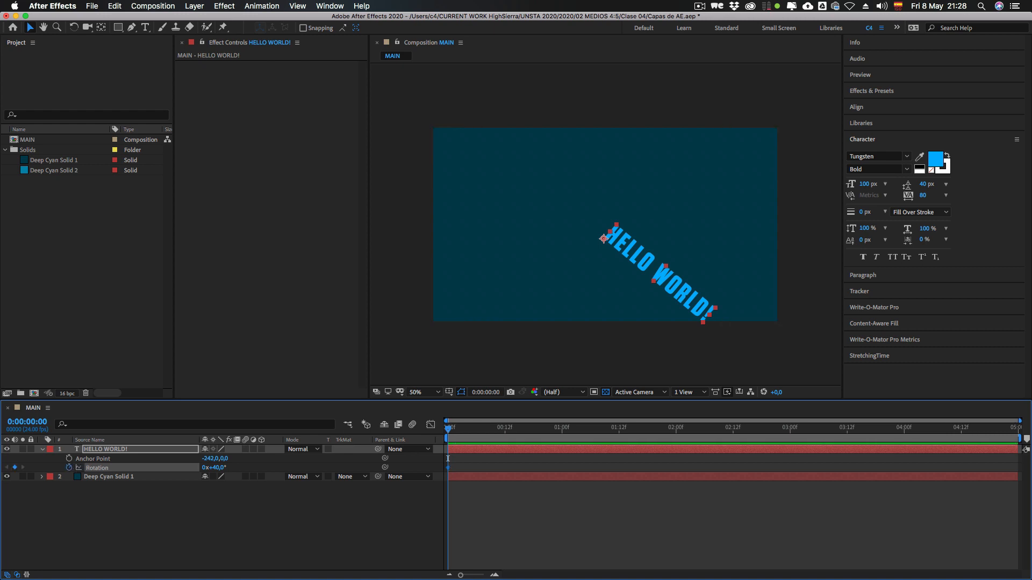
Step: Set the text layer's Anchor Point X value to 0 and its Rotation to 0°
key("ctrl+super+2")
left_click(216, 468)
left_click(209, 458)
type("0")
key("Return")
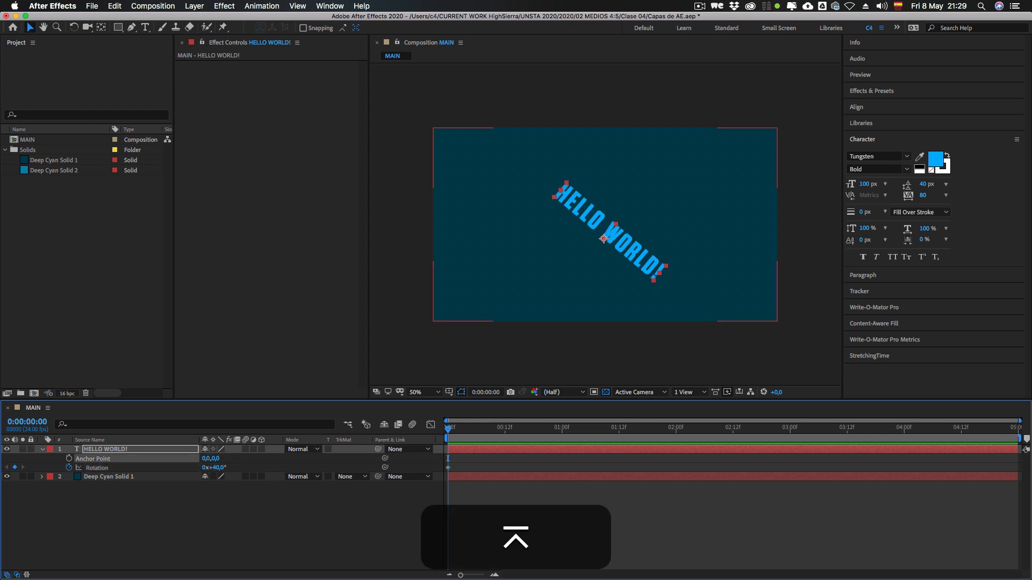
left_click(216, 467)
type("0")
key("Return")
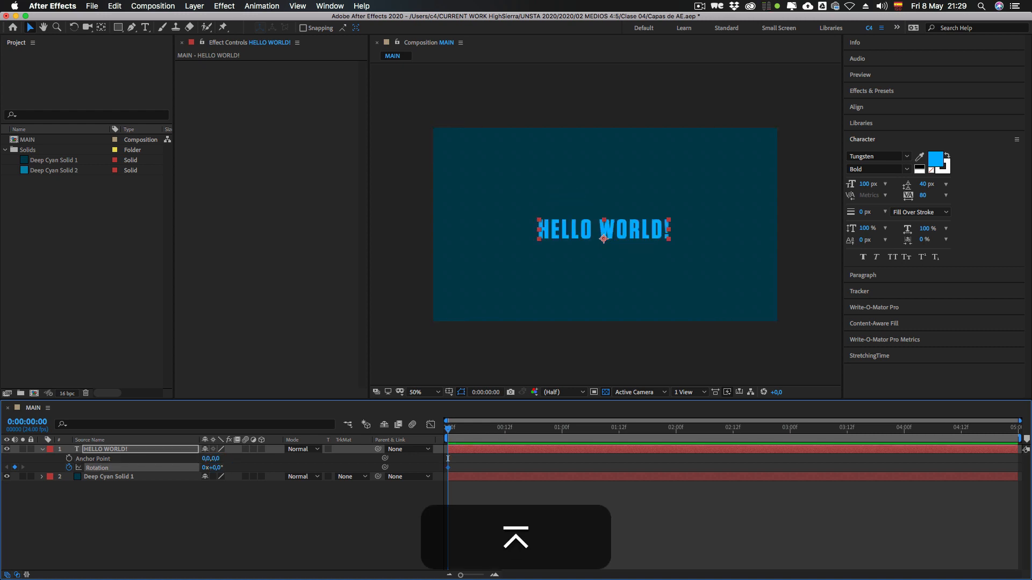
Step: Change the text layer's Anchor Point to 110, 173 and its Rotation to 93°, then show its Opacity and lower it to 44%
left_click_drag(215, 458, 267, 468)
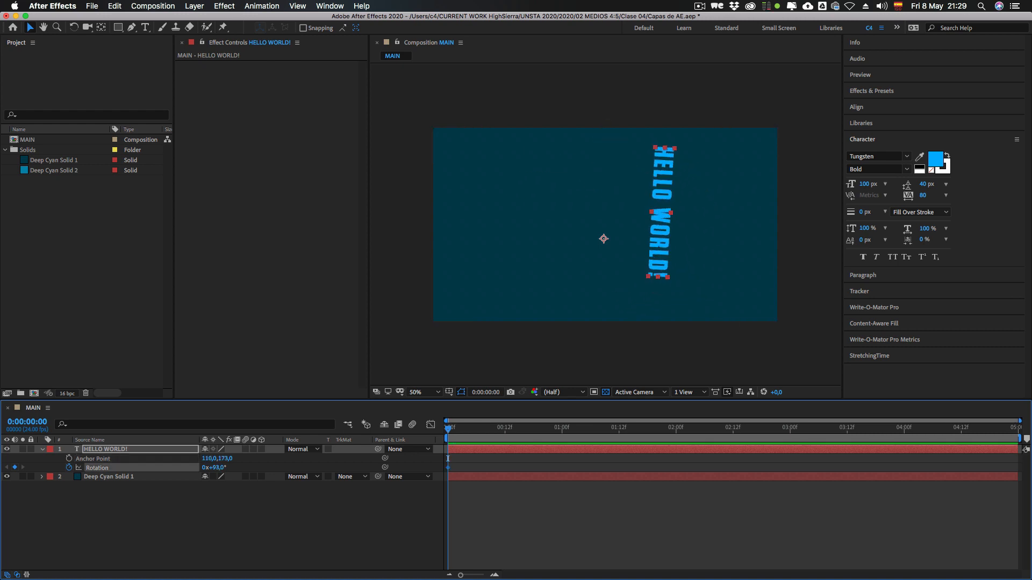
left_click(105, 449)
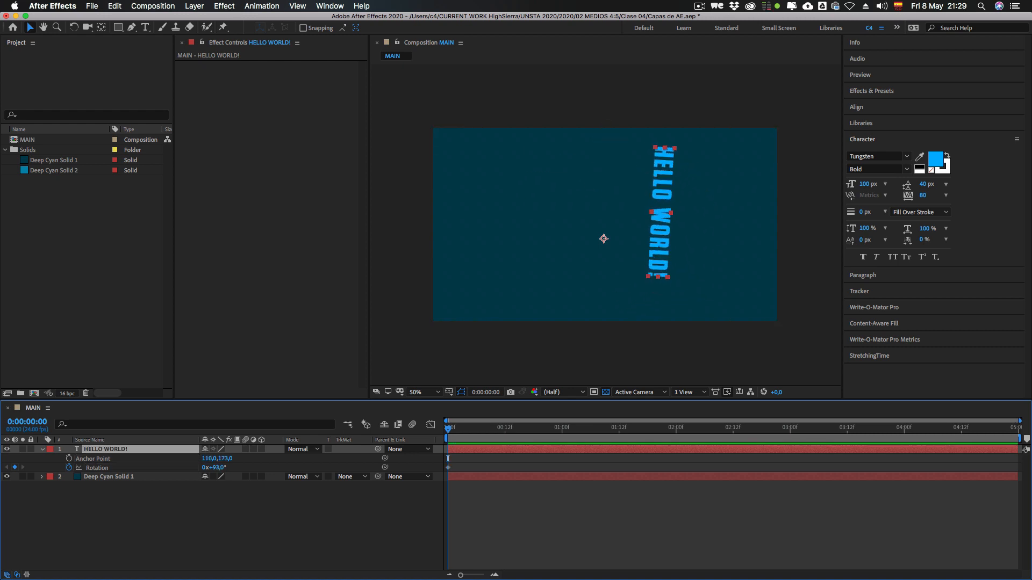
key("shift+t")
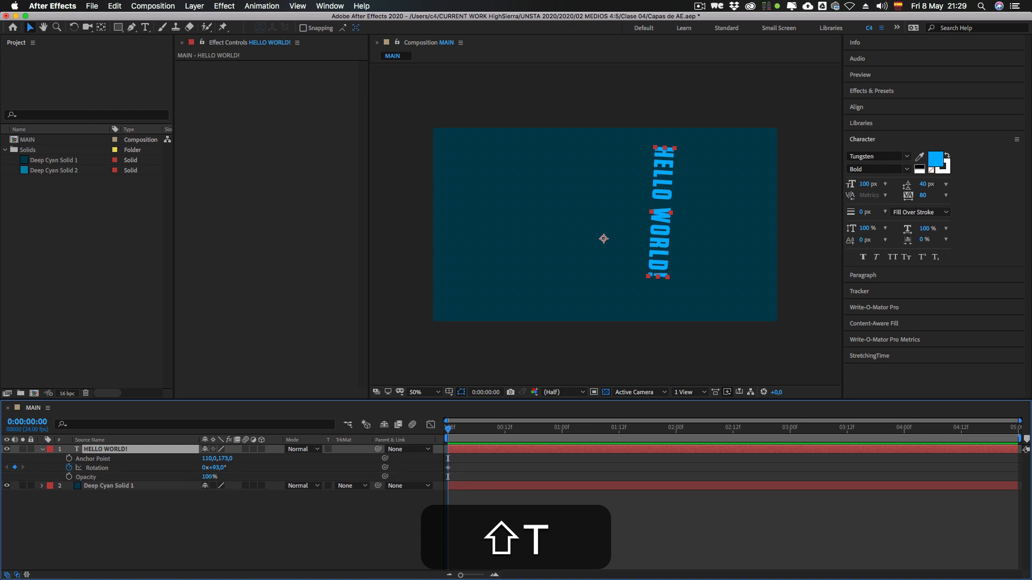
left_click_drag(207, 477, 178, 477)
left_click(180, 524)
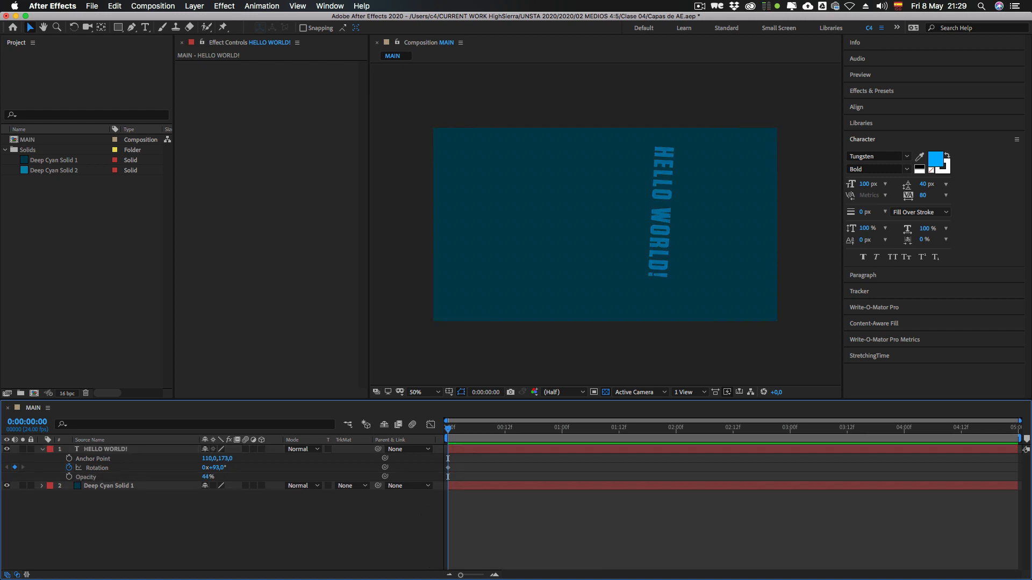
Step: Turn off Rotation keyframing, reset the text layer's Anchor Point, Rotation and Opacity to their defaults, and collapse the layer
left_click(94, 468)
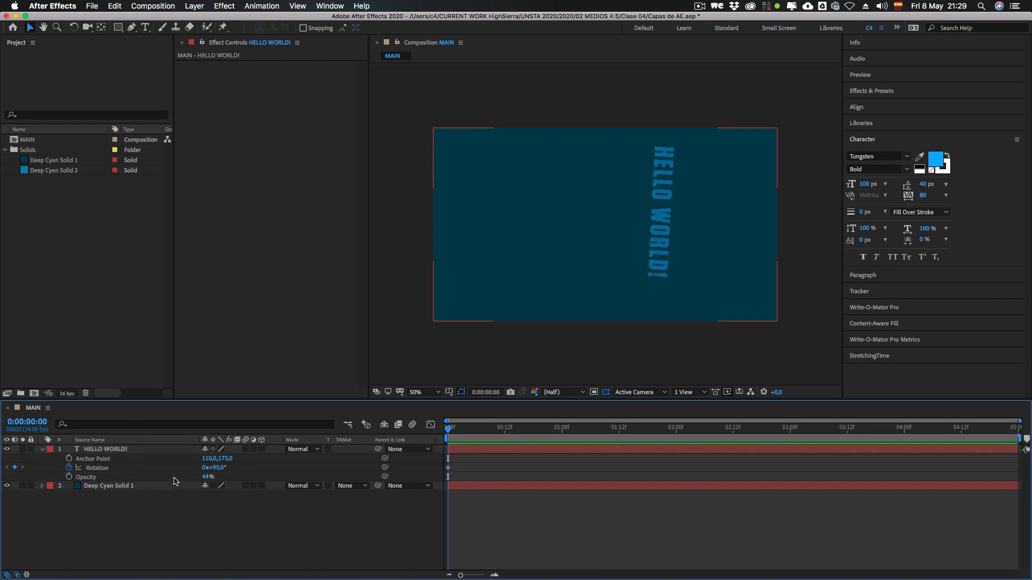
left_click(91, 461, "ctrl")
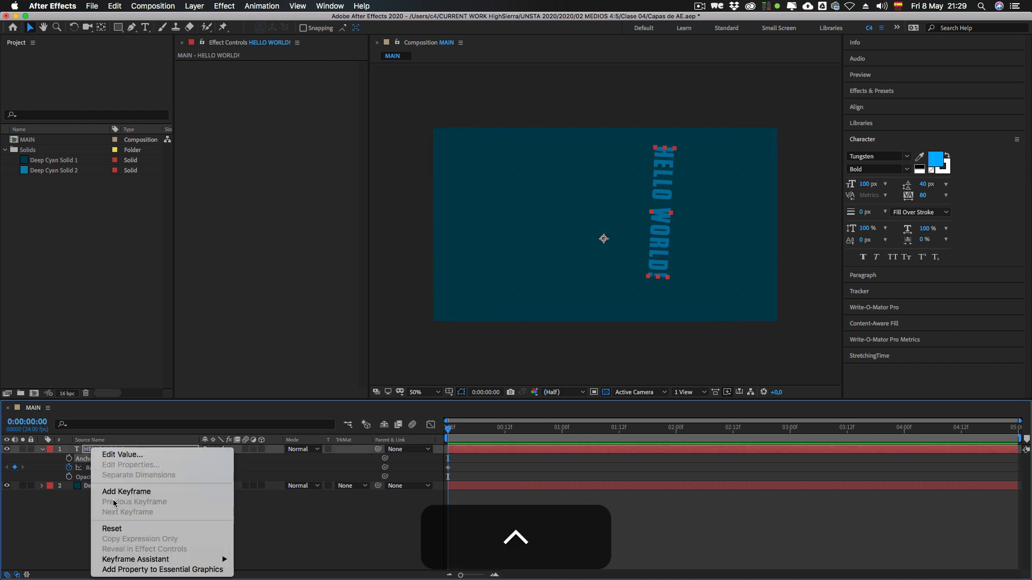
left_click(112, 531)
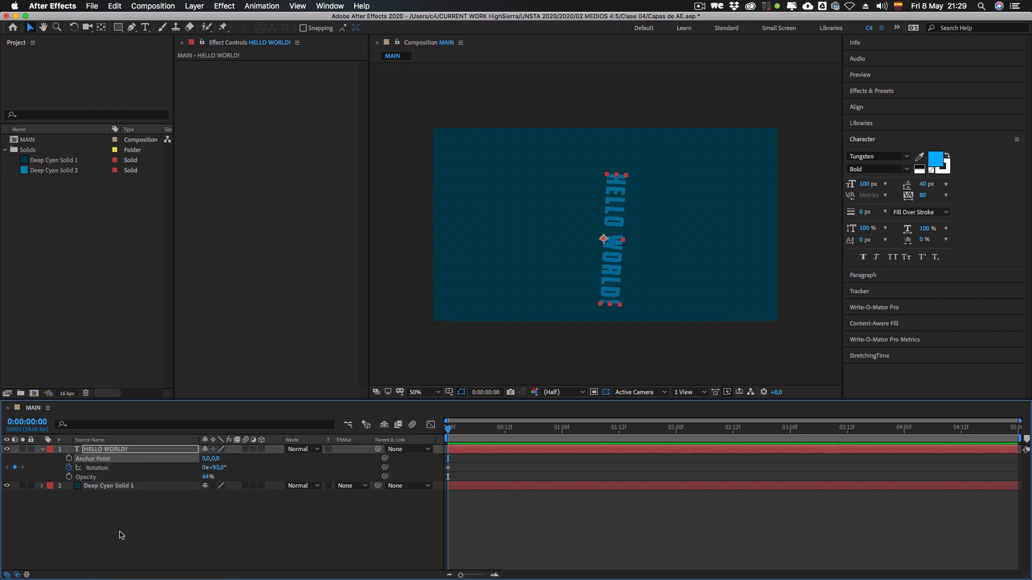
left_click(100, 469, "ctrl")
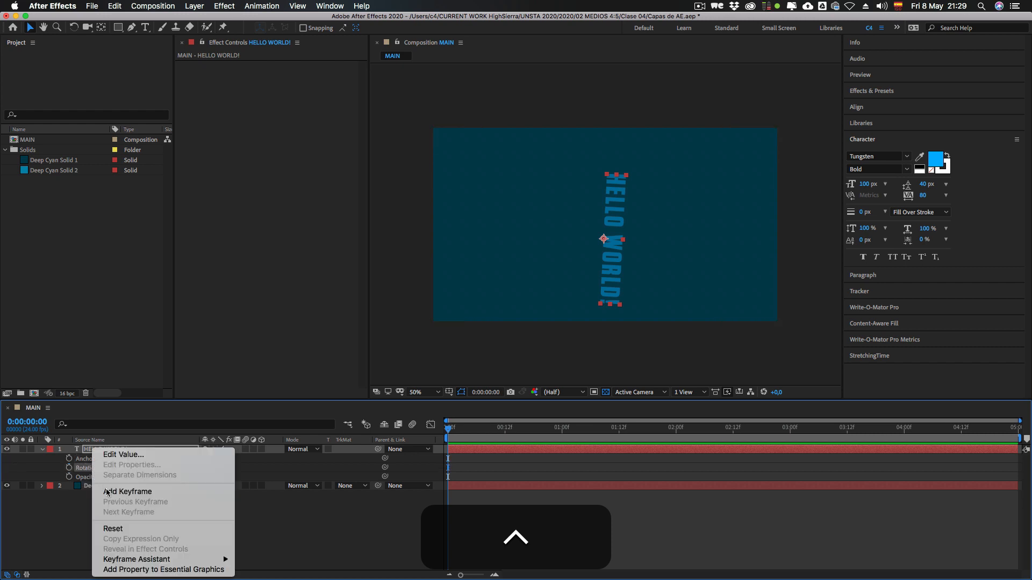
left_click(93, 468, "ctrl")
left_click(113, 529)
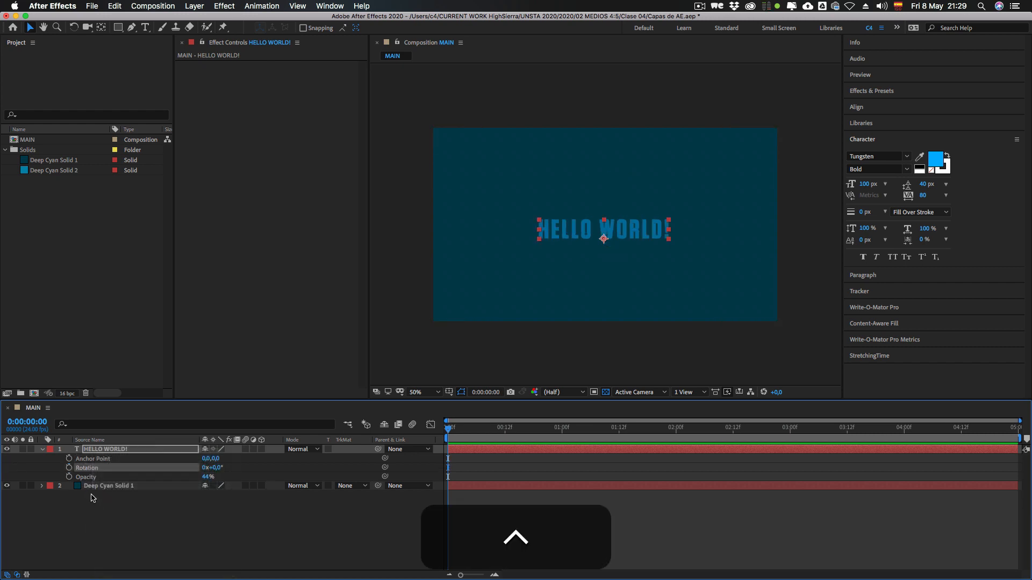
left_click(90, 477, "ctrl")
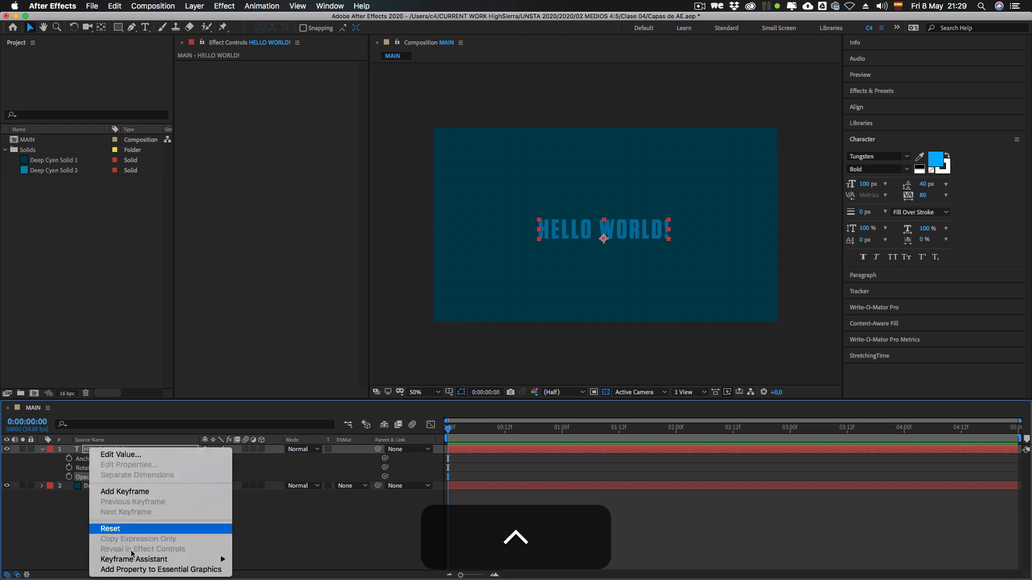
left_click(114, 528)
left_click(107, 529)
left_click(42, 449)
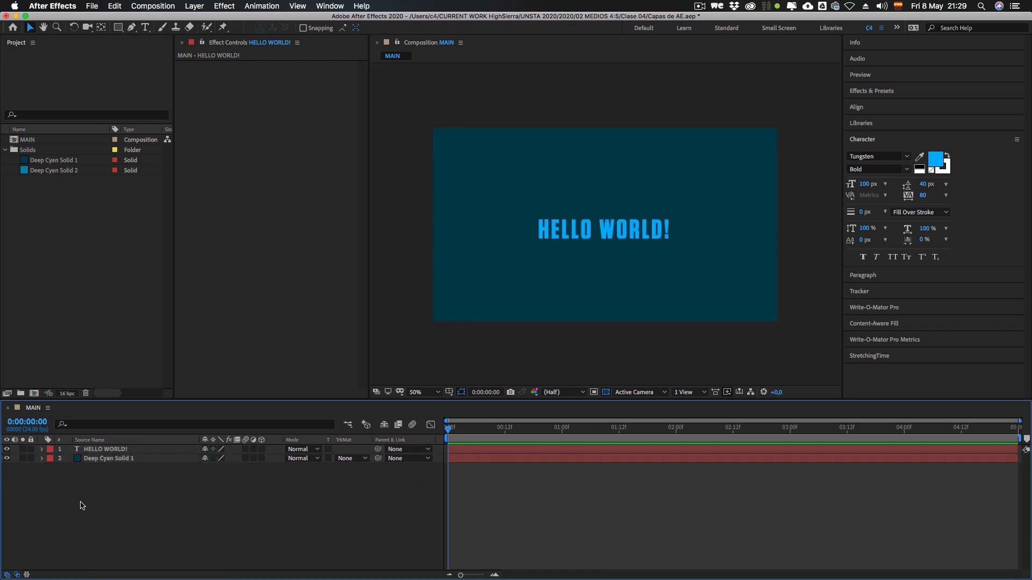
left_click(98, 453)
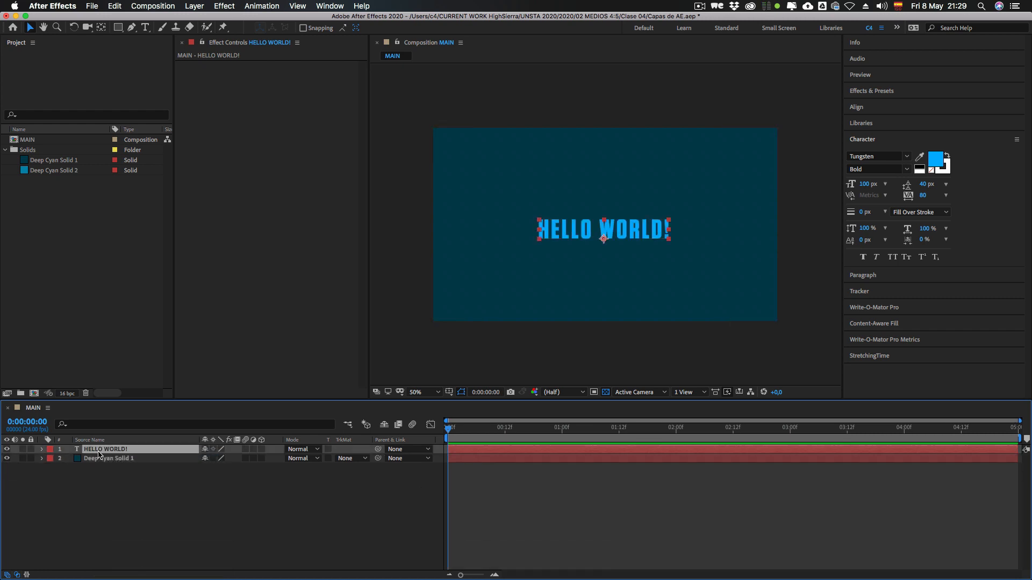
left_click(124, 516)
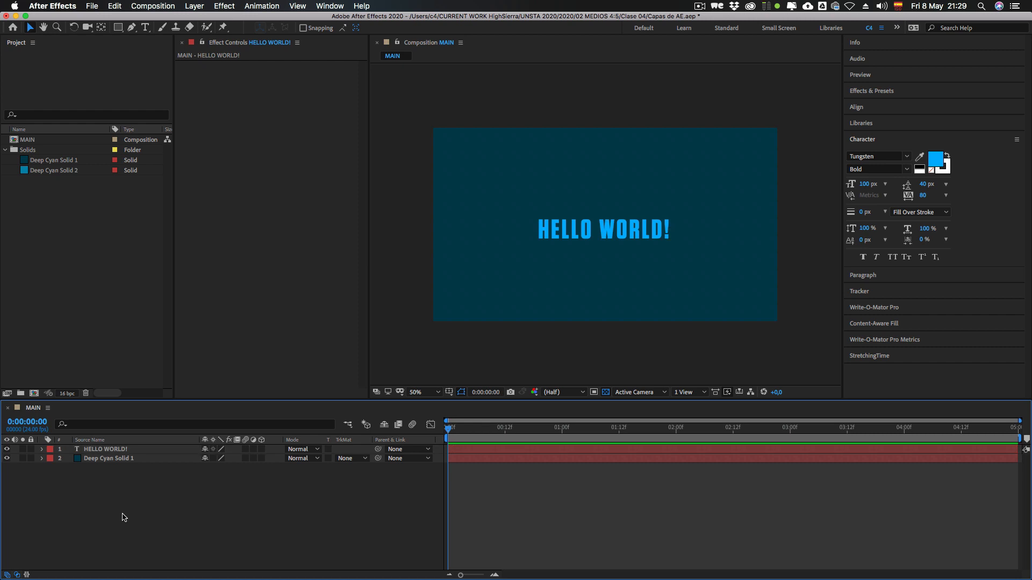
left_click(103, 452)
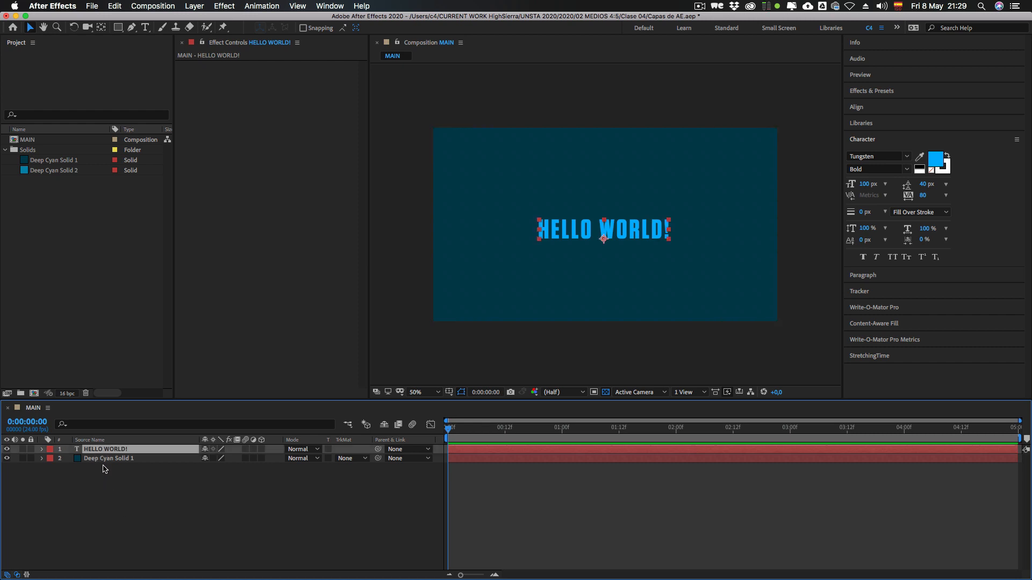
left_click(101, 459)
left_click(104, 451)
left_click(394, 486)
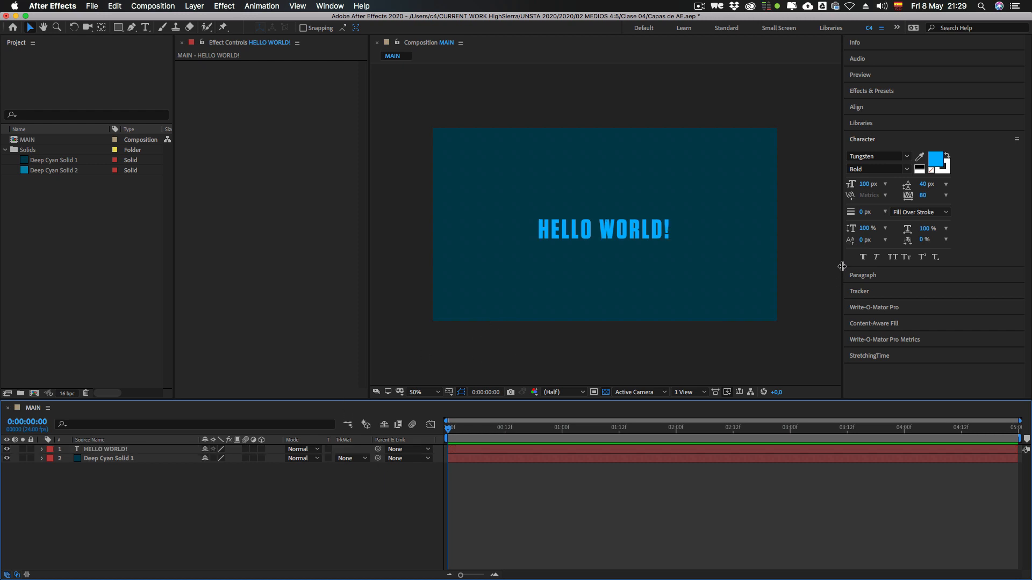
Step: Widen the Composition panel by narrowing the neighbouring panel column that holds the Character settings
left_click_drag(842, 265, 913, 263)
left_click(784, 330)
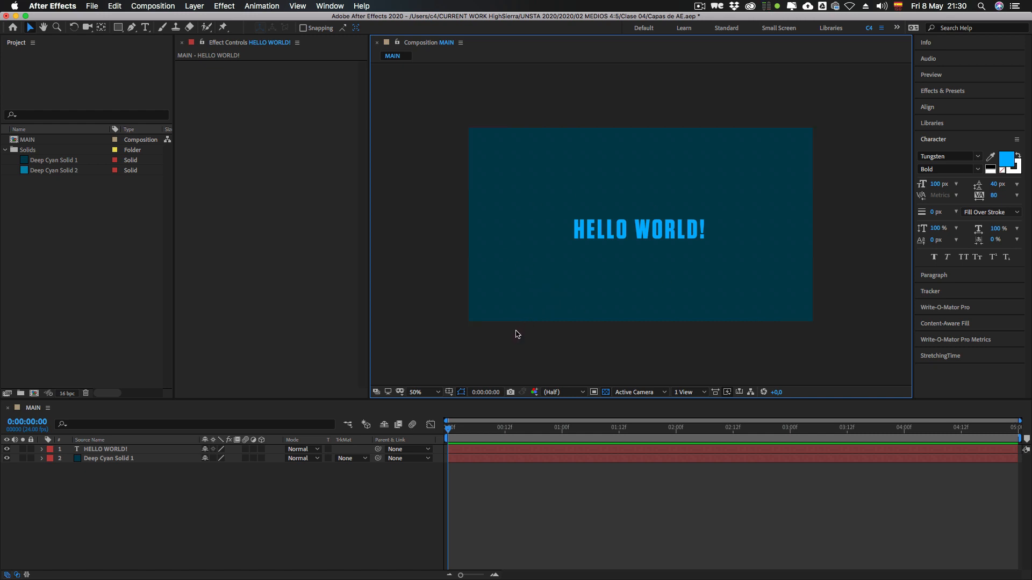
Step: Magnify the composition view to 800%, reduce it to 25%, and bring it back to 50%
key("period")
key("period")
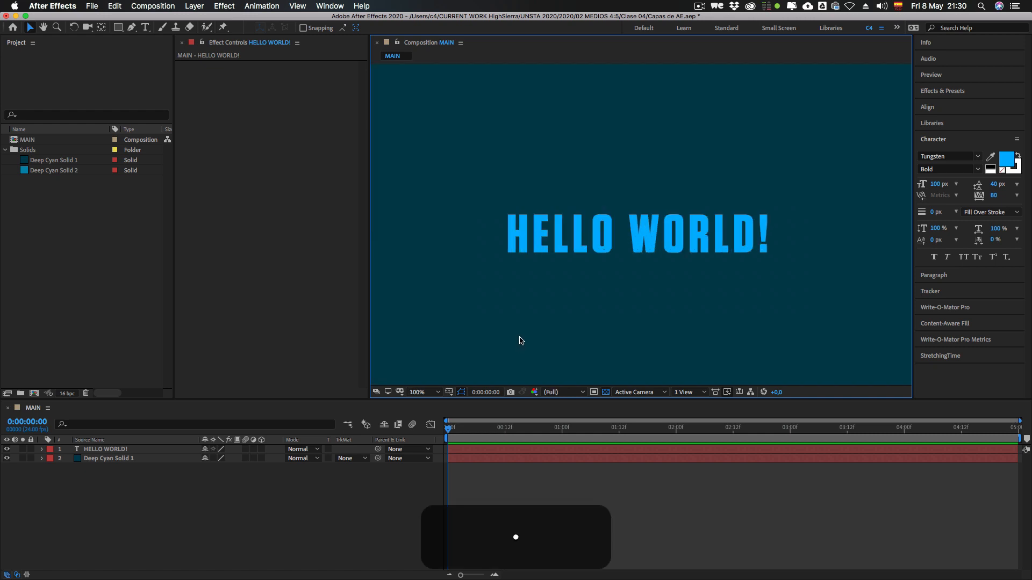
key("period")
key("period")
key("period")
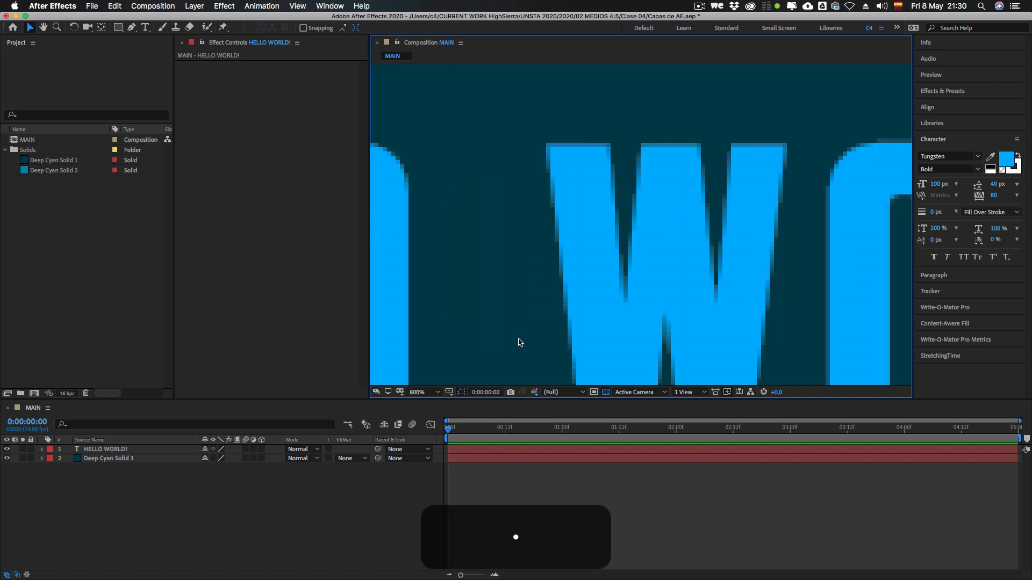
key("comma")
key("comma")
key("comma")
key("comma")
key("comma")
key("comma")
key("comma")
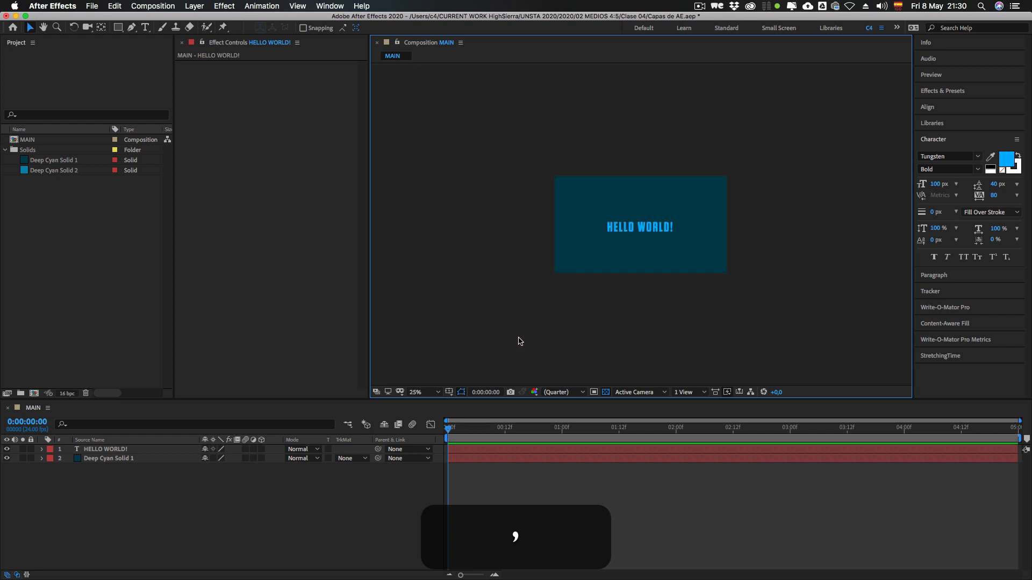
key("period")
key("period")
key("period")
key("period")
key("comma")
key("comma")
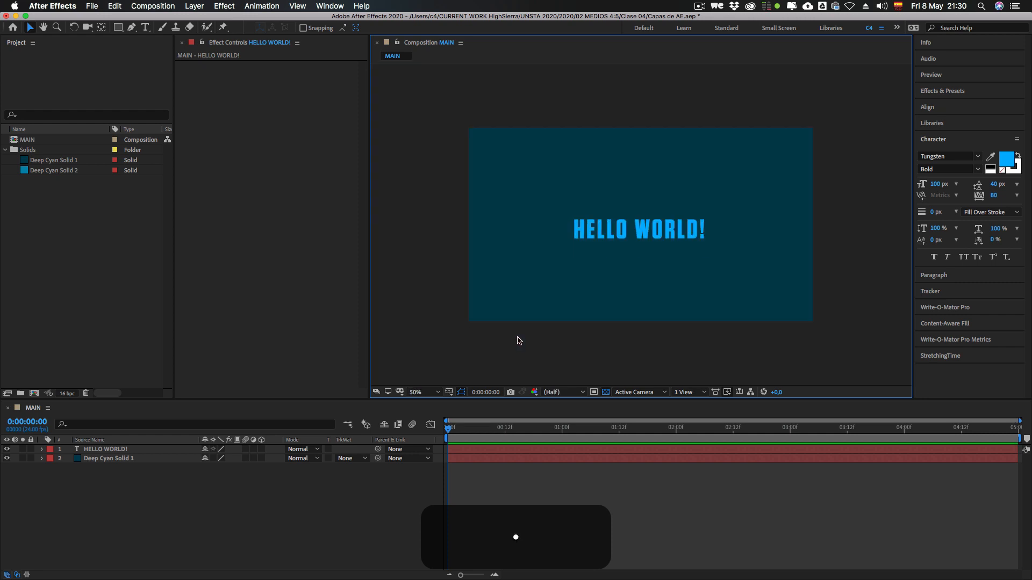
key("period")
key("comma")
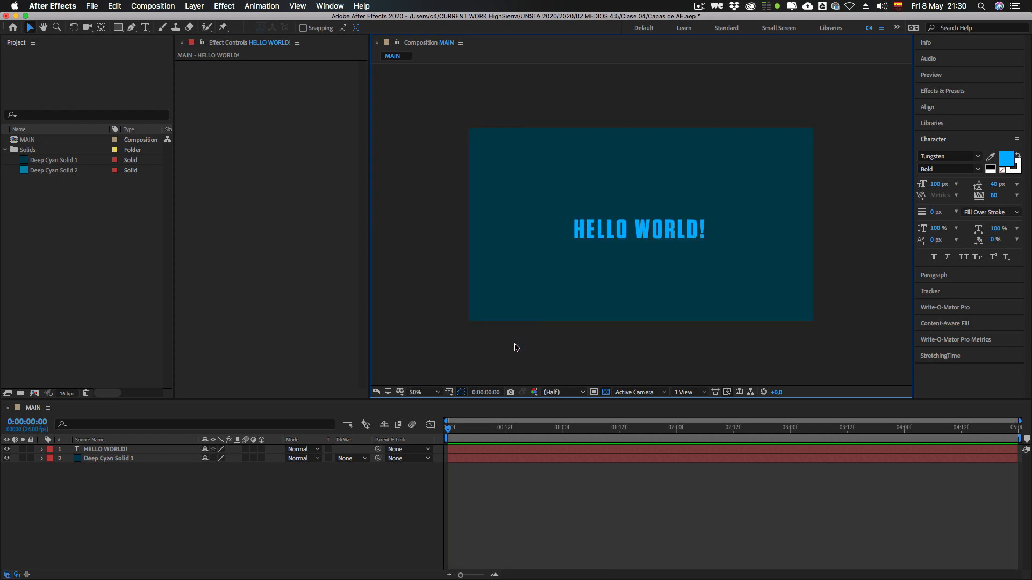
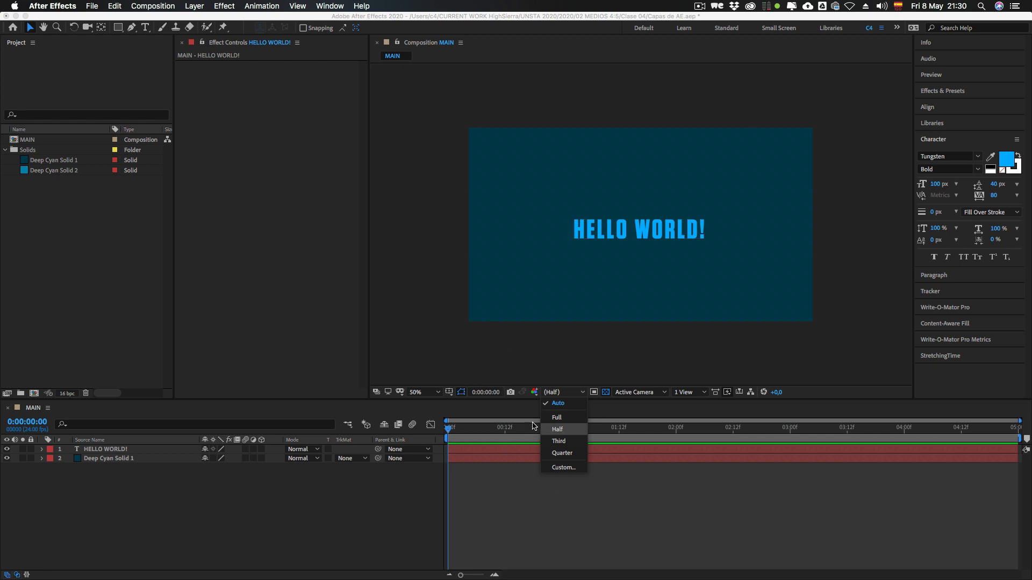
Step: Set the composition view's resolution to Full, and check the MAIN composition's settings without changing them
left_click(557, 418)
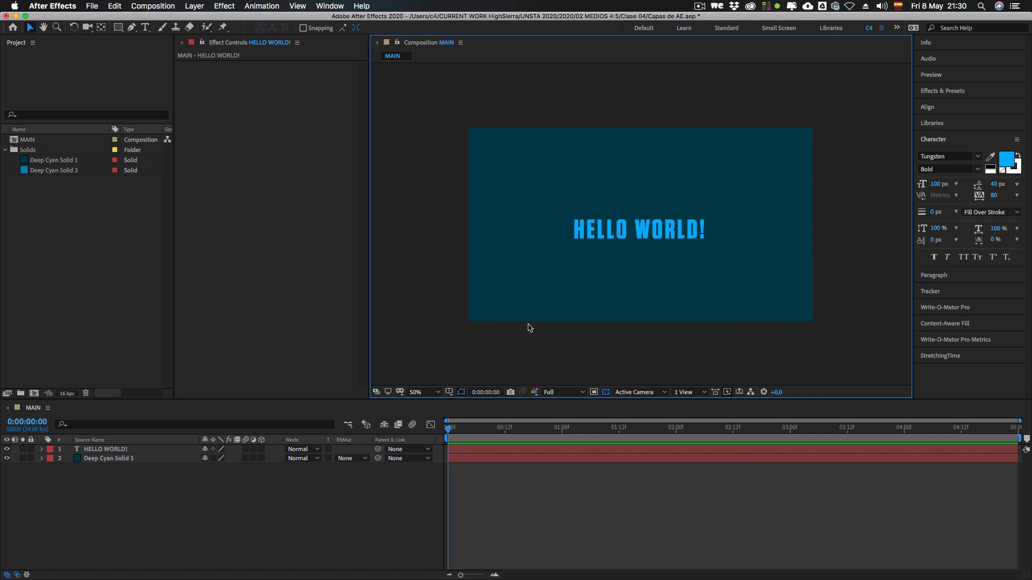
key("super")
key("super+k")
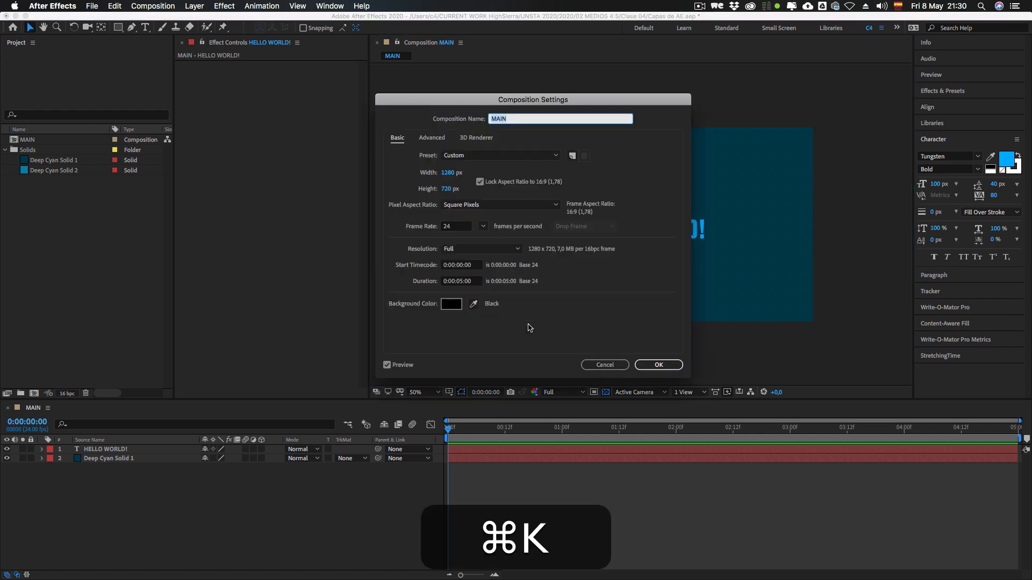
key("Tab")
key("Tab")
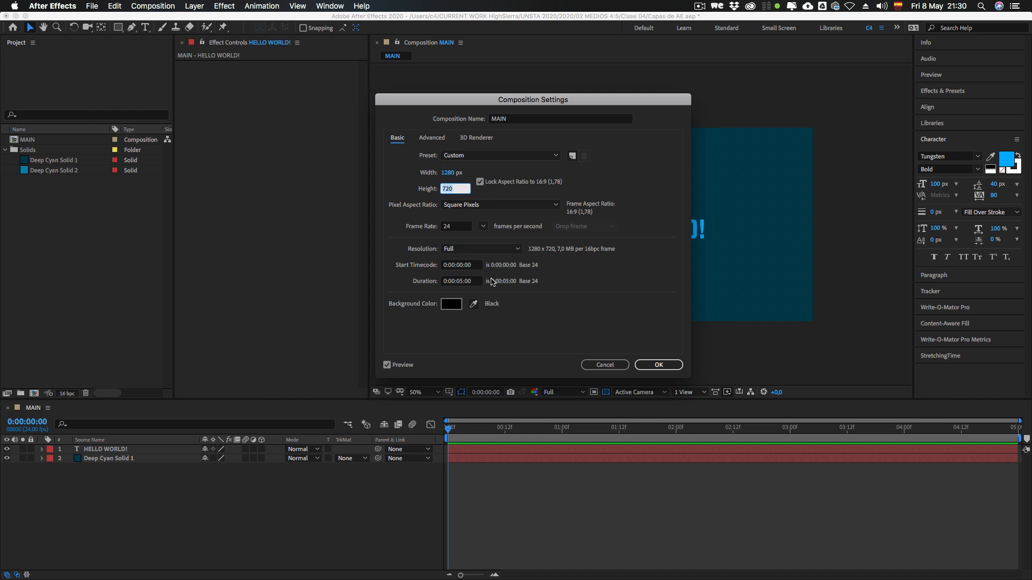
left_click(604, 368)
Step: Magnify the composition view to 800% at Full resolution to examine the text edges, and reduce it back to 50%
key("comma")
key("comma")
key("comma")
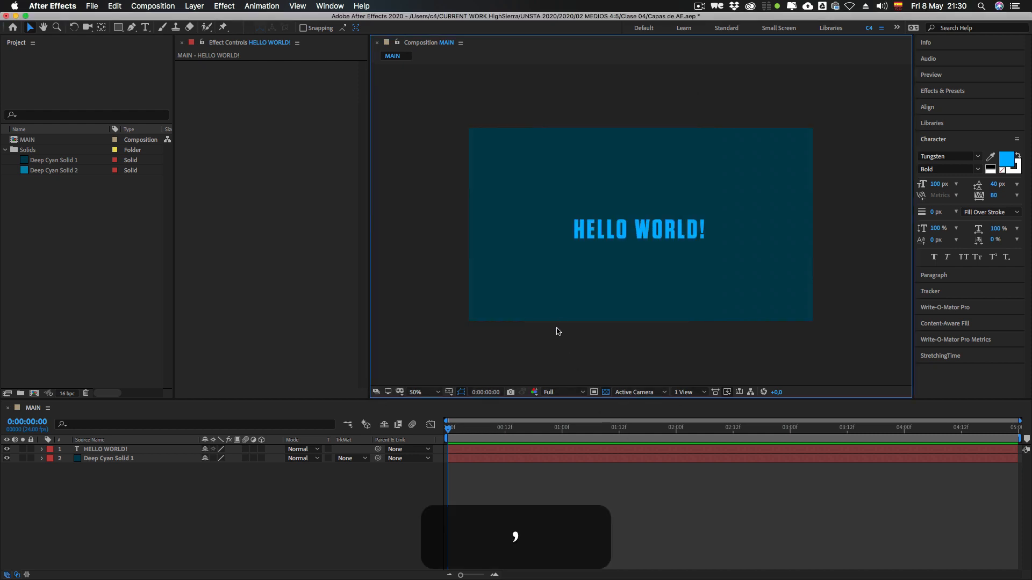
key("period")
key("period")
key("period")
key("period")
key("period")
key("period")
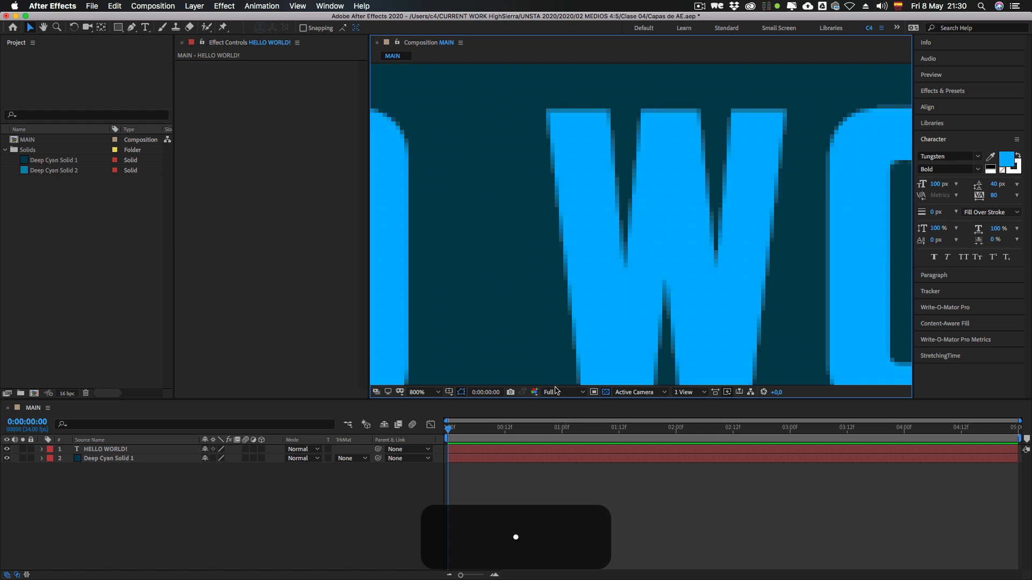
key("comma")
key("comma")
key("comma")
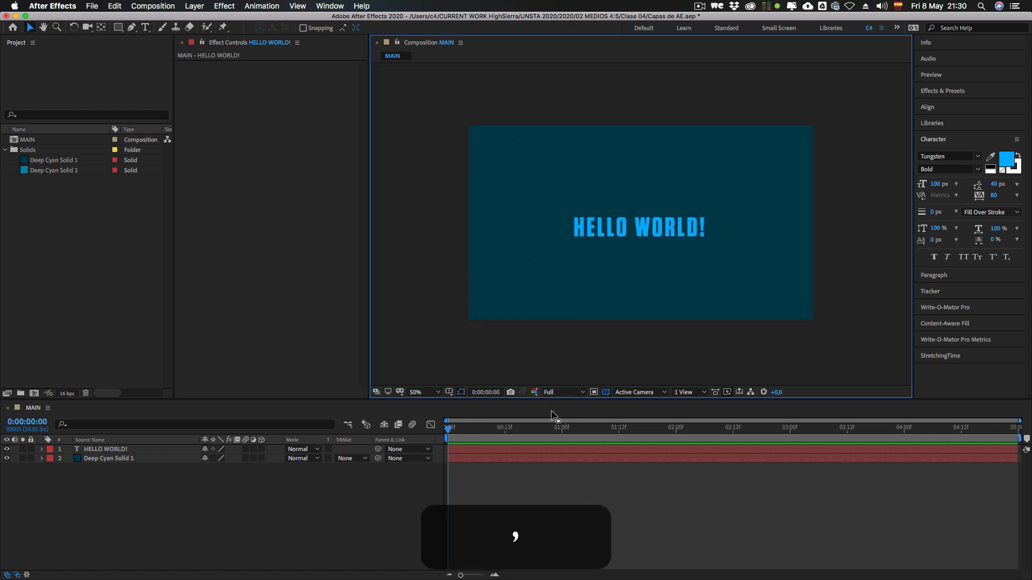
Step: Return the view resolution to Auto, and magnify the composition view to 100% and back to 50%
left_click(548, 393)
left_click(557, 430)
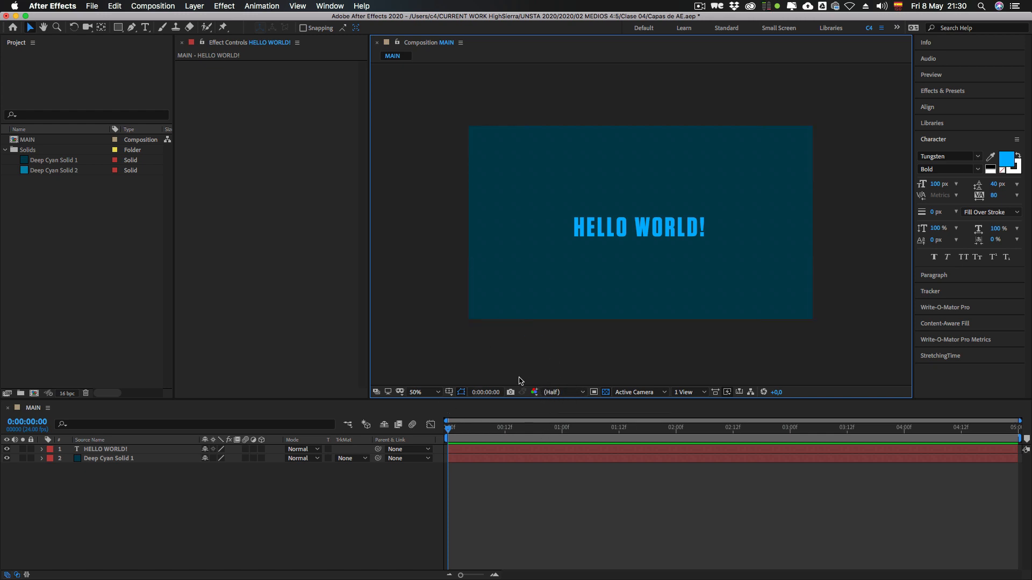
left_click(420, 395)
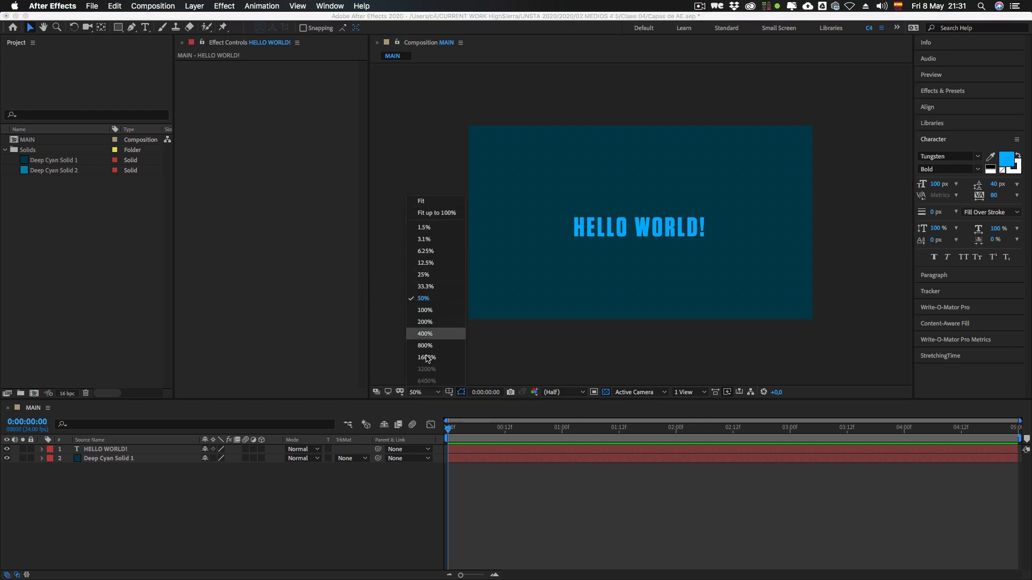
left_click(428, 393)
key("period")
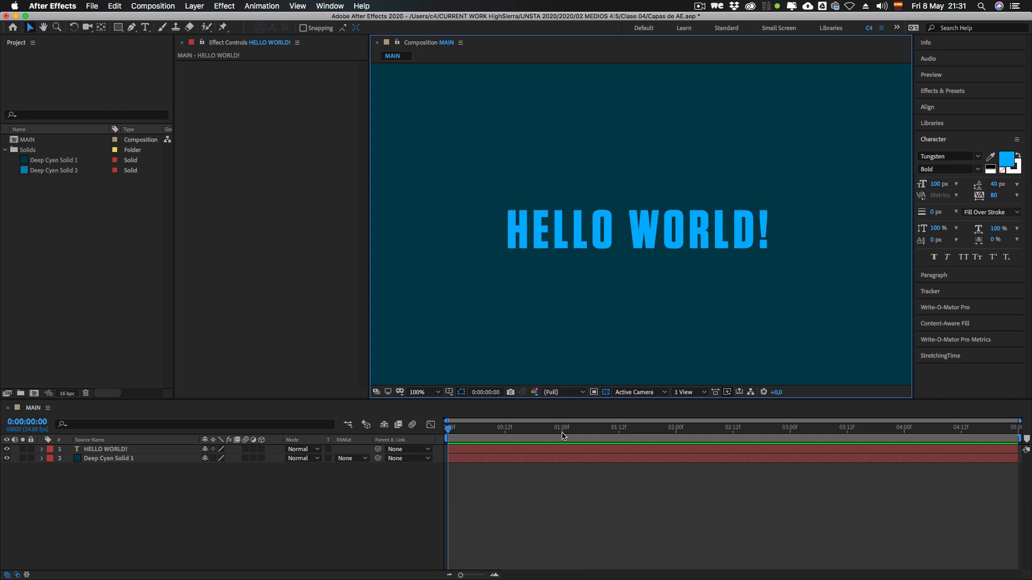
key("comma")
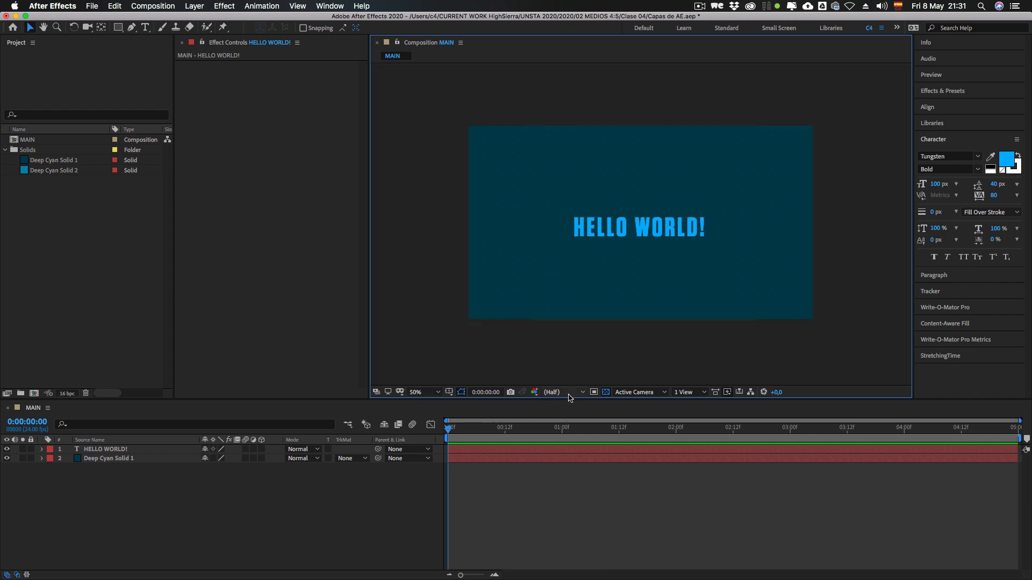
Step: Reduce the composition view to 25% and 12.5%, raise it to 100%, and bring it back to 50%
key("comma")
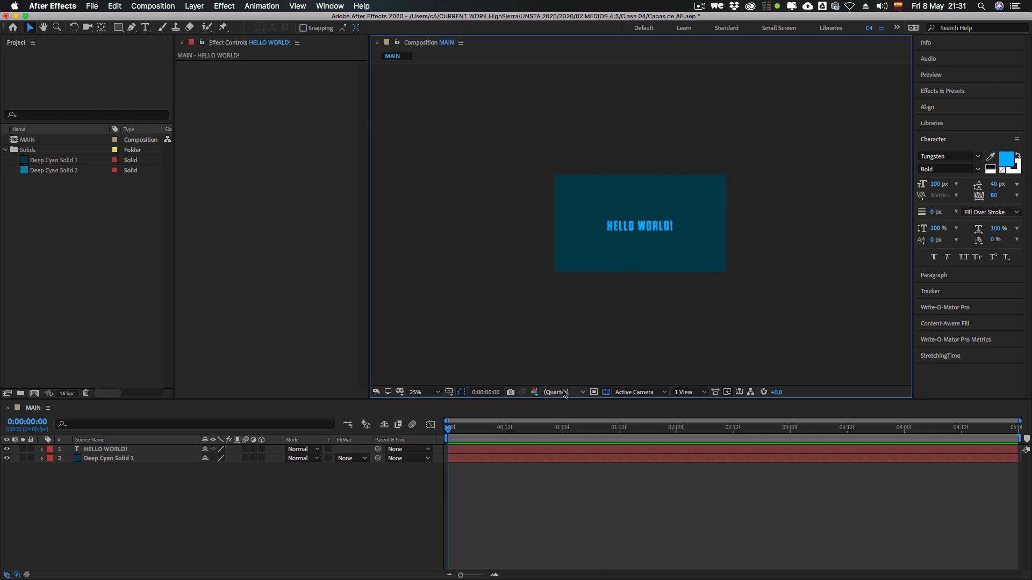
key("comma")
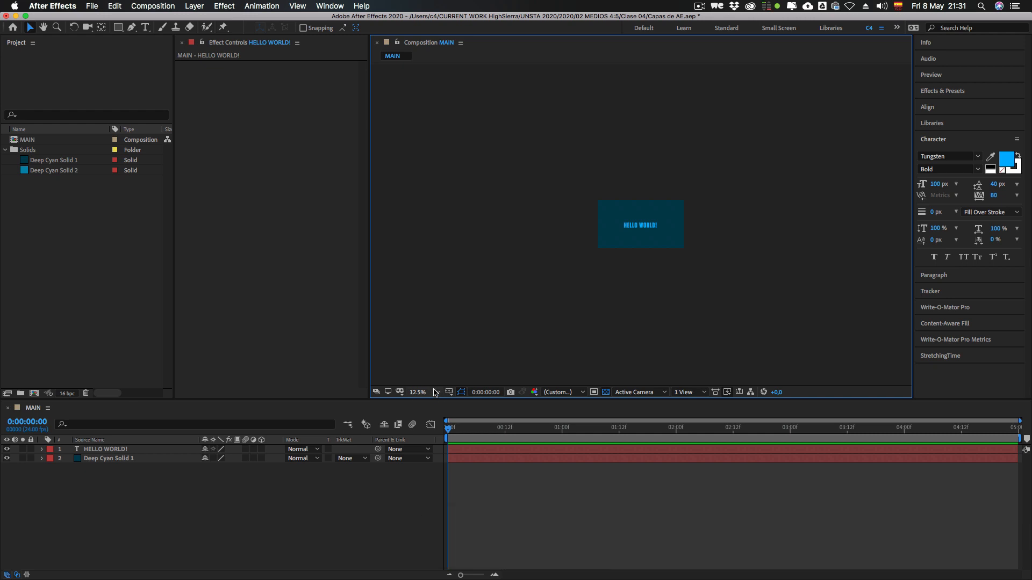
key("comma")
key("period")
key("slash")
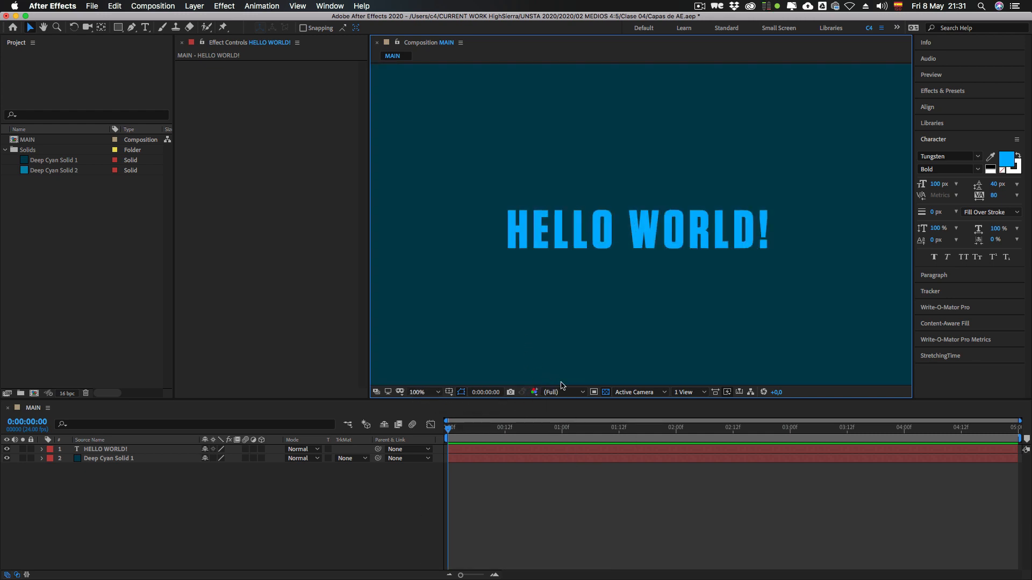
key("comma")
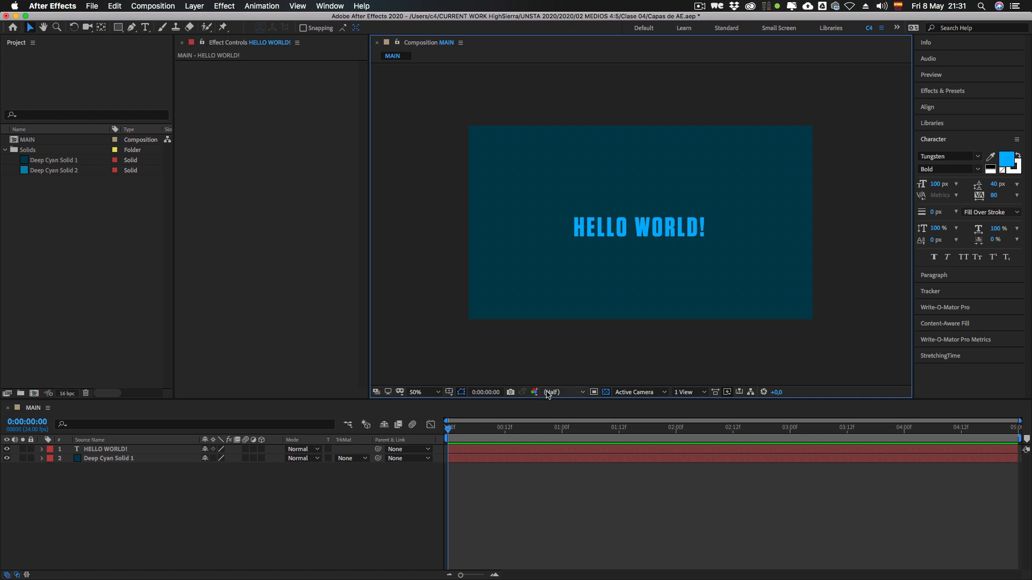
Step: Review the preview resolution options without changing them, and magnify the composition view to 100%
left_click(563, 392)
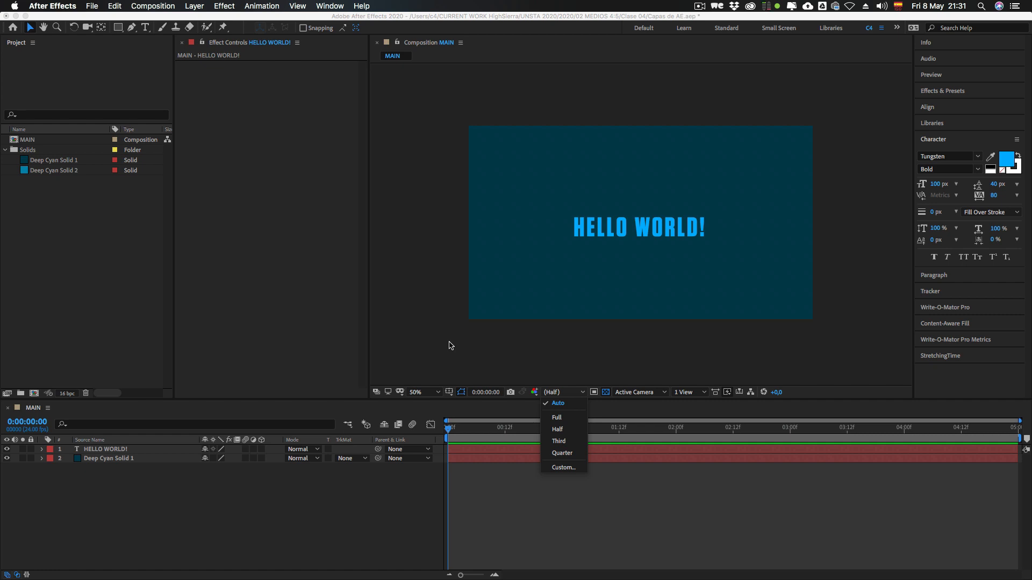
left_click(540, 383)
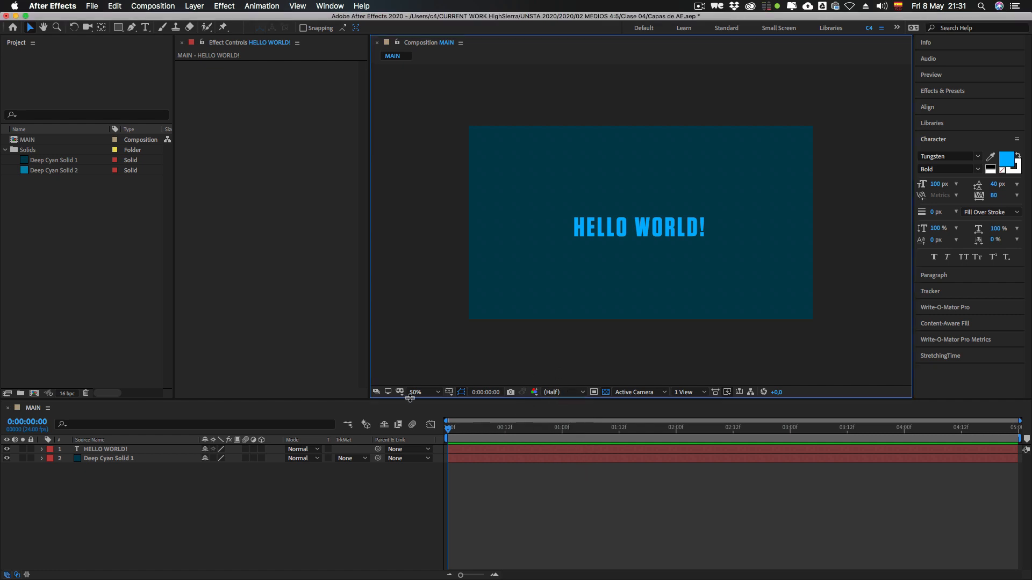
left_click(565, 392)
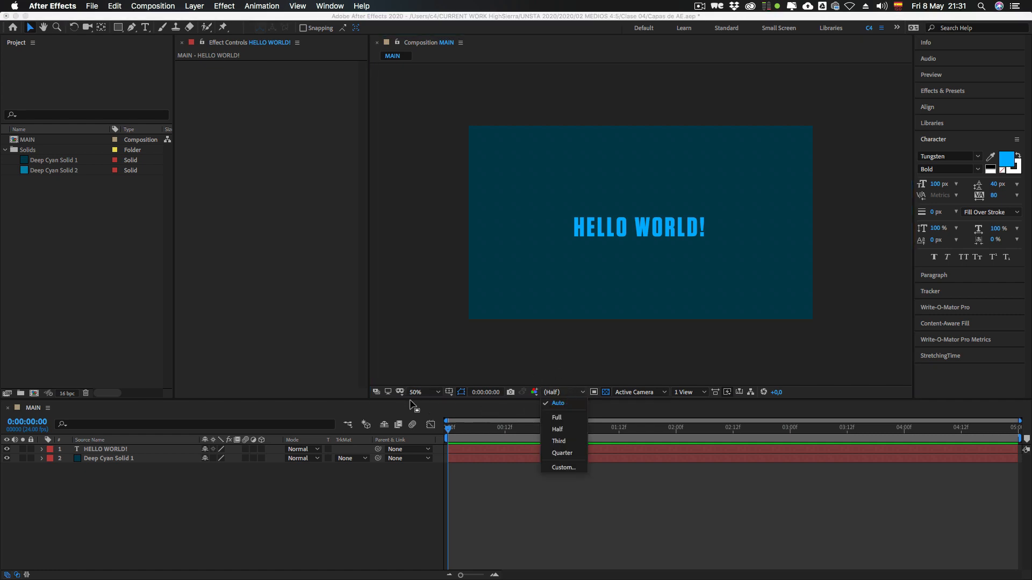
left_click(423, 392)
key("period")
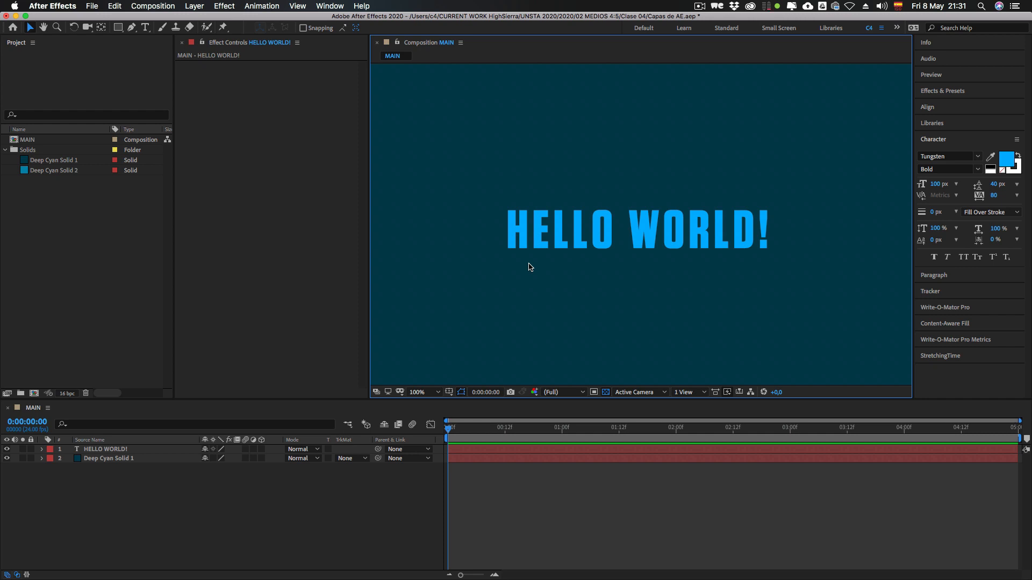
mouse_move(368, 228)
left_mouse_down()
mouse_move(219, 214)
mouse_move(370, 215)
left_mouse_up()
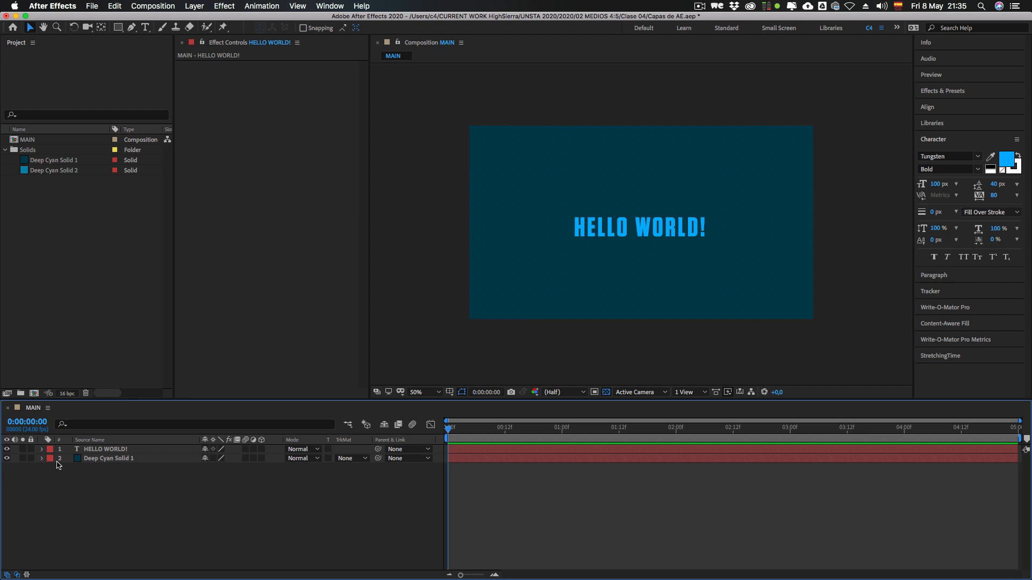
Step: Toggle the visibility of the HELLO WORLD! text layer and the Deep Cyan Solid 1 layer off and back on
left_click(6, 449)
left_click(111, 451)
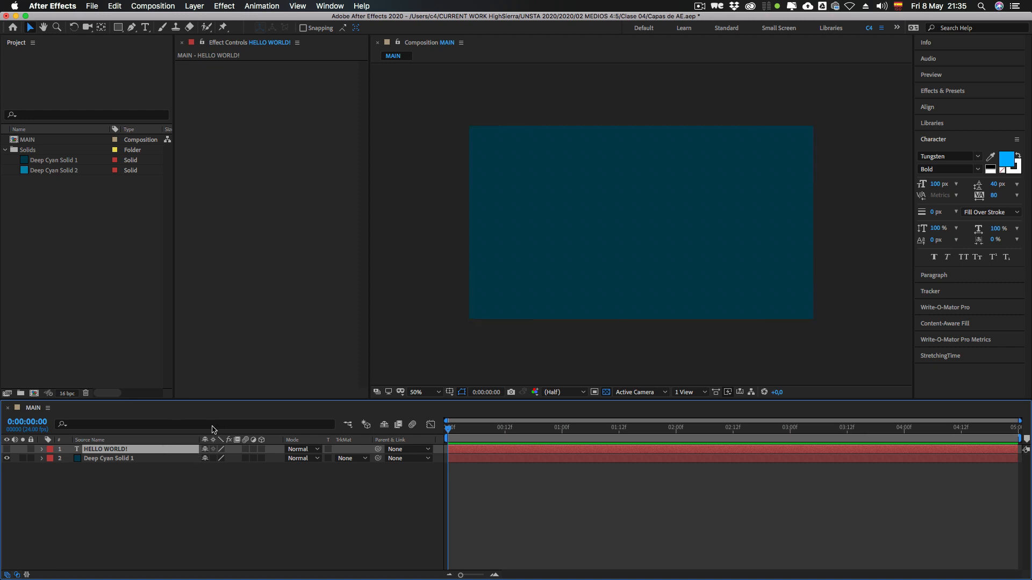
left_click(7, 450)
left_click(6, 449)
left_click(6, 450)
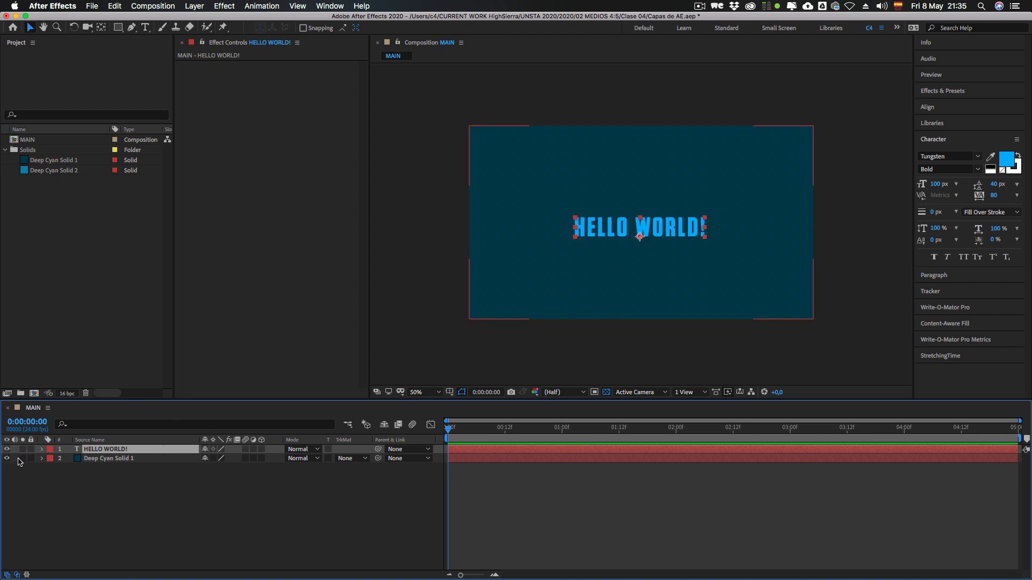
left_click(7, 450)
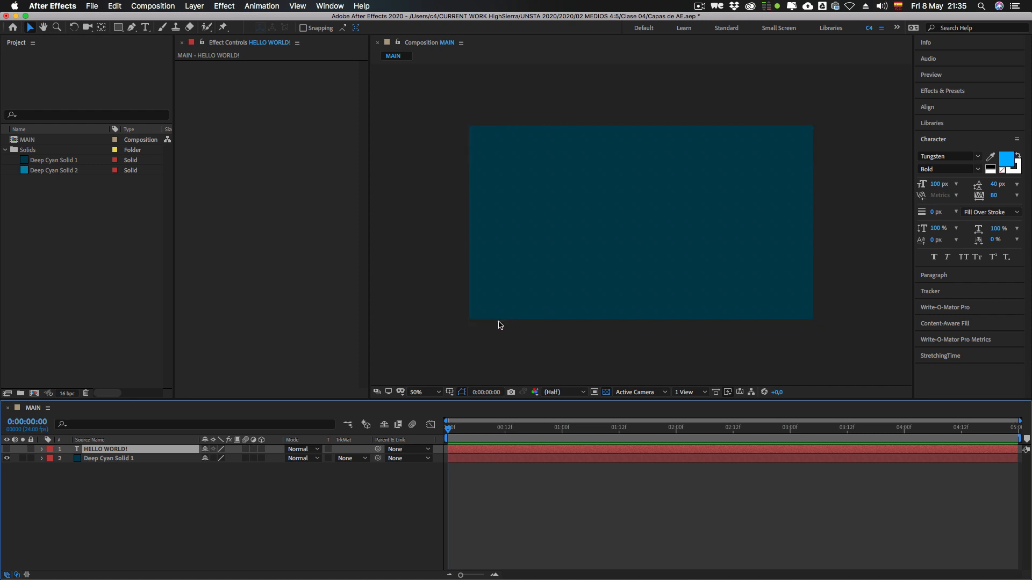
left_click(53, 472)
left_click(7, 449)
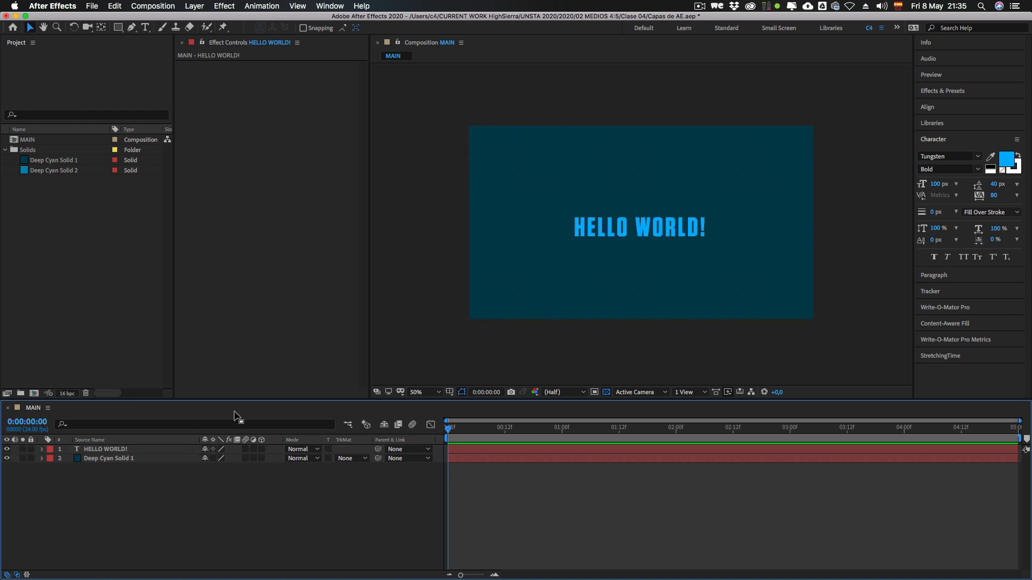
left_click(7, 459)
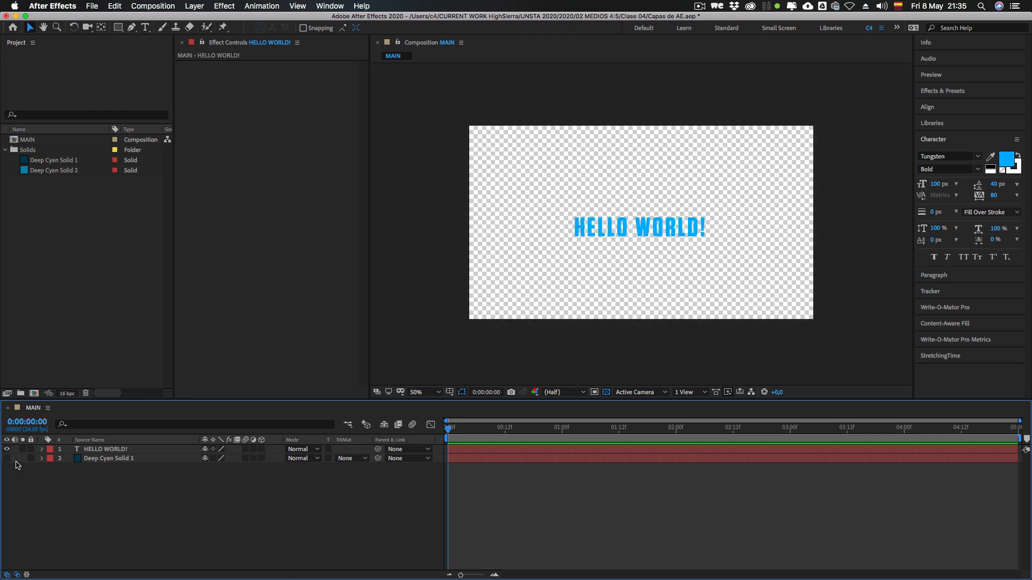
left_click(7, 458)
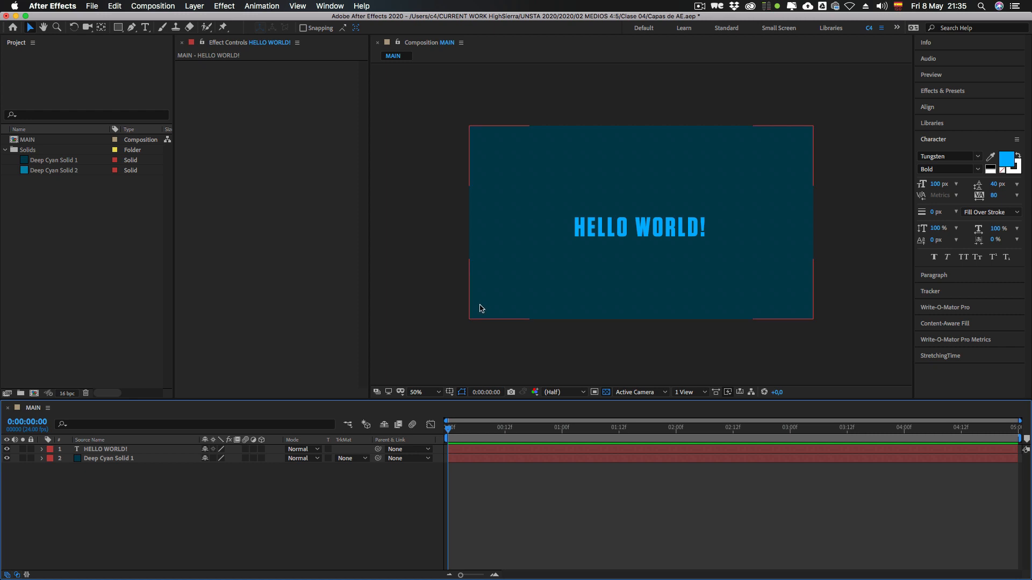
Step: Switch to Finder and import the audio file Drifter.mp3 into the After Effects project
key("super+Tab")
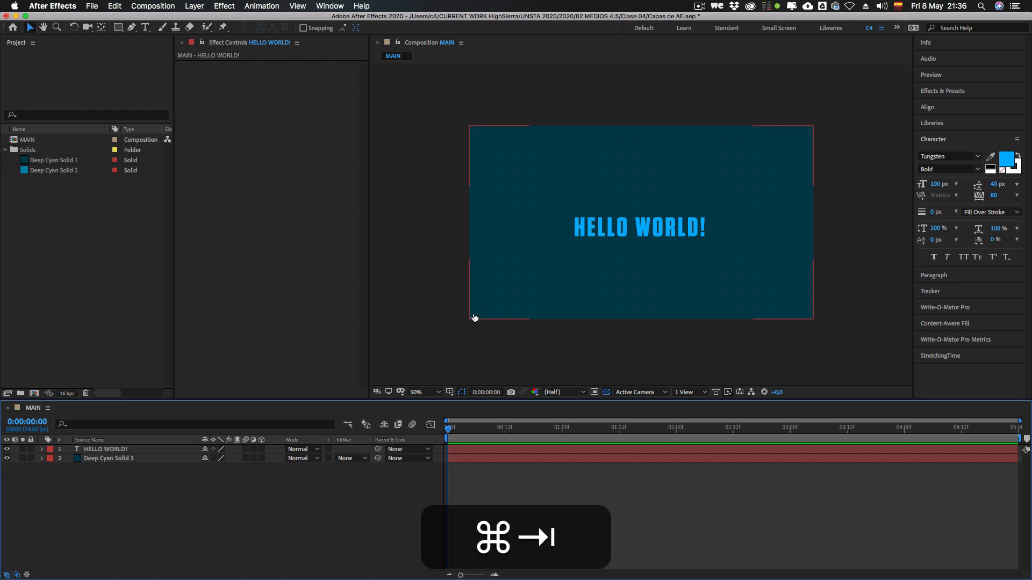
key("super+Tab")
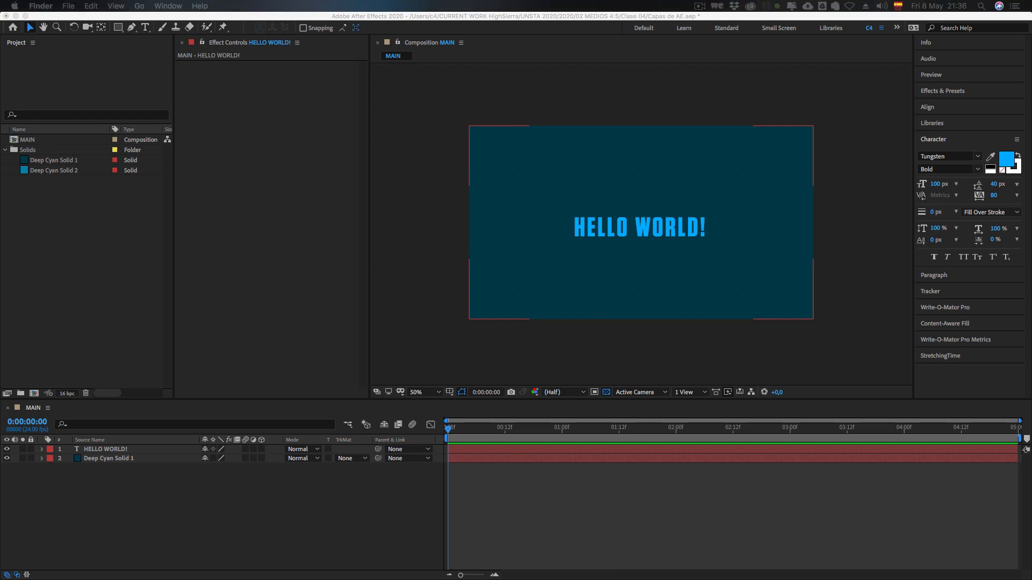
left_click_drag(1031, 212, 445, 196)
left_click_drag(567, 208, 120, 206)
left_click(48, 213)
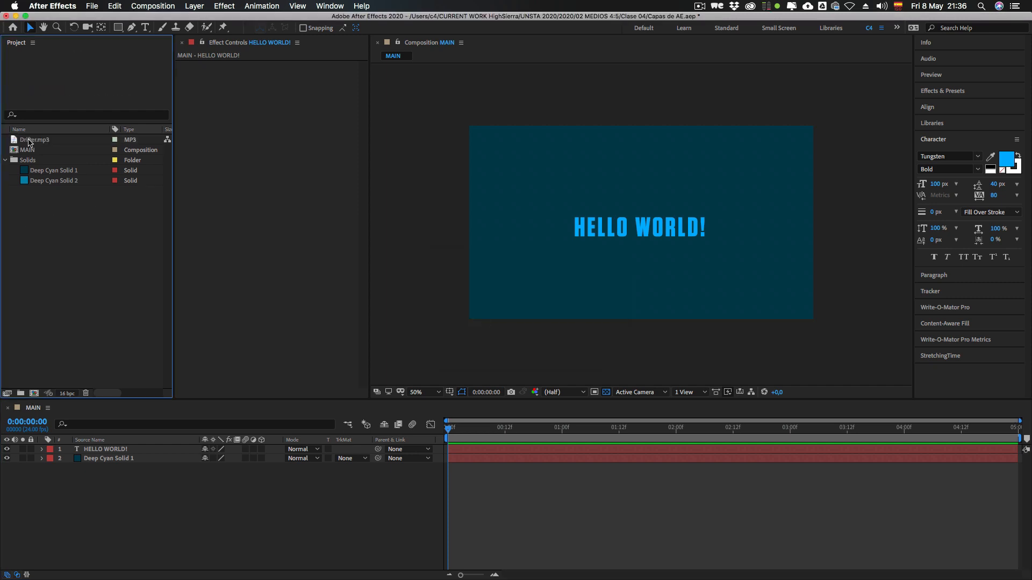
Step: Add Drifter.mp3 to the MAIN timeline as the bottom layer, beneath Deep Cyan Solid 1
left_click(26, 141)
left_click_drag(35, 142, 86, 502)
left_click(80, 491)
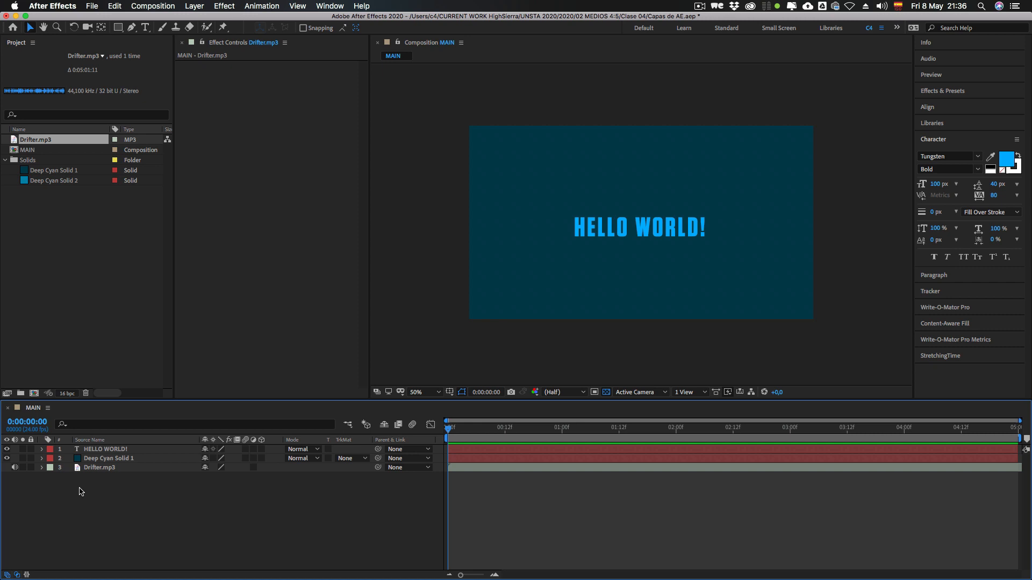
Step: Try to toggle the video visibility of the Drifter.mp3 layer, and reselect that layer
left_click(101, 470)
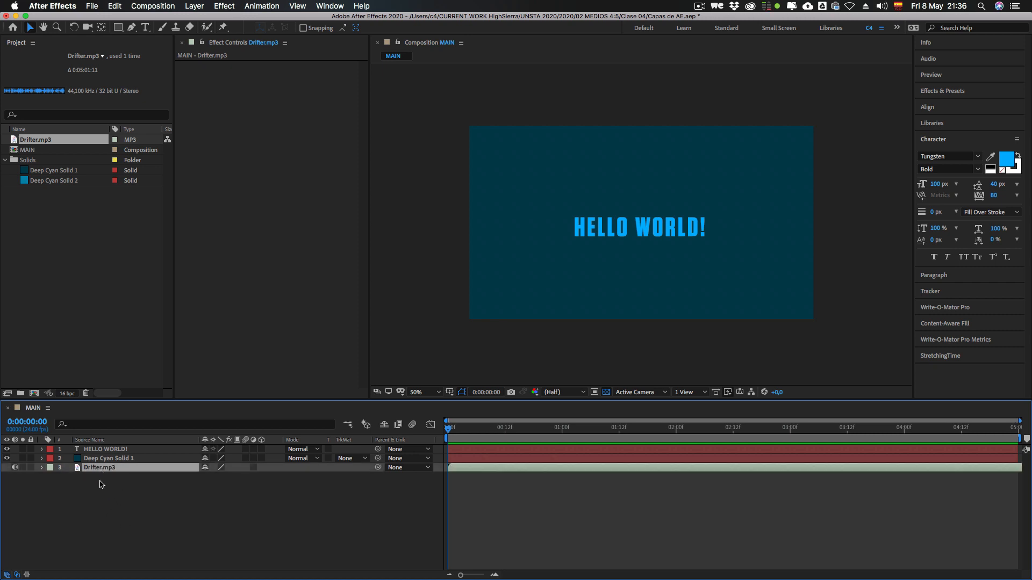
left_click(9, 476)
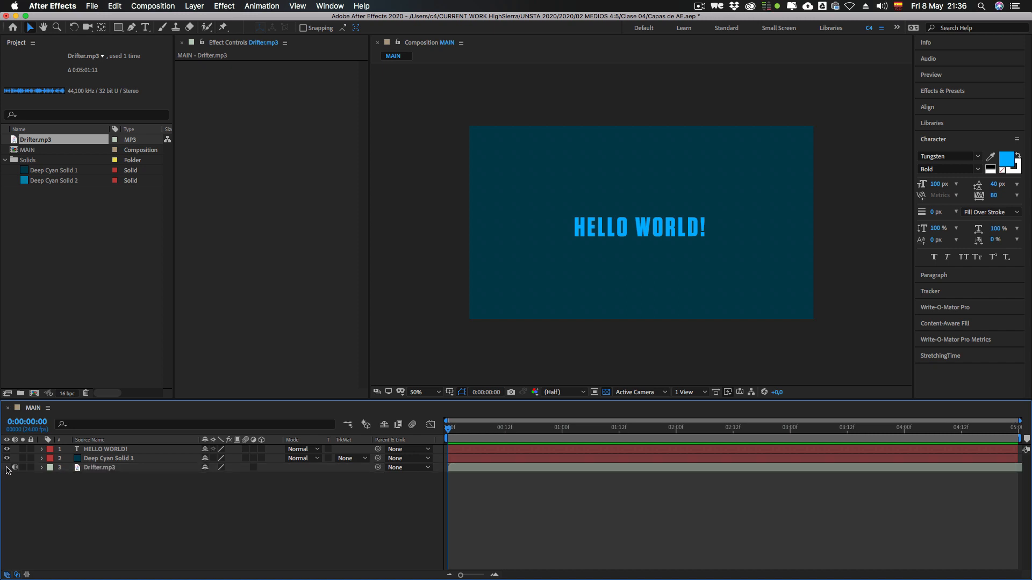
left_click(7, 468)
left_click(43, 487)
left_click(93, 470)
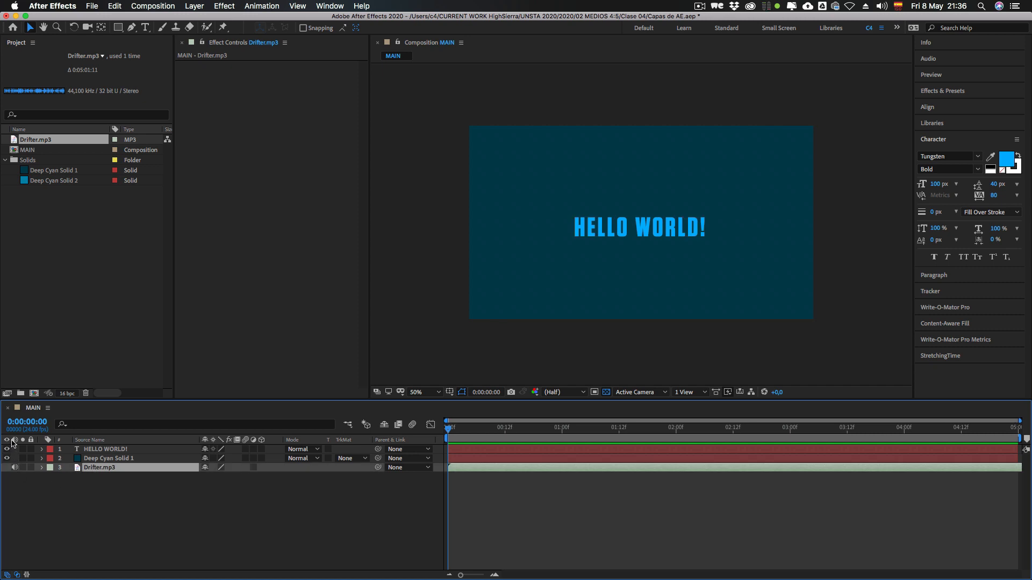
Step: Mute and unmute the audio of the Drifter.mp3 layer, and select the layer again
left_click(14, 468)
left_click(14, 468)
left_click(63, 492)
left_click(92, 469)
Step: Expand the Drifter.mp3 and Deep Cyan Solid 1 layers to compare their Audio and Transform groups, and collapse the solid
left_click(42, 468)
left_click(42, 459)
left_click(71, 470)
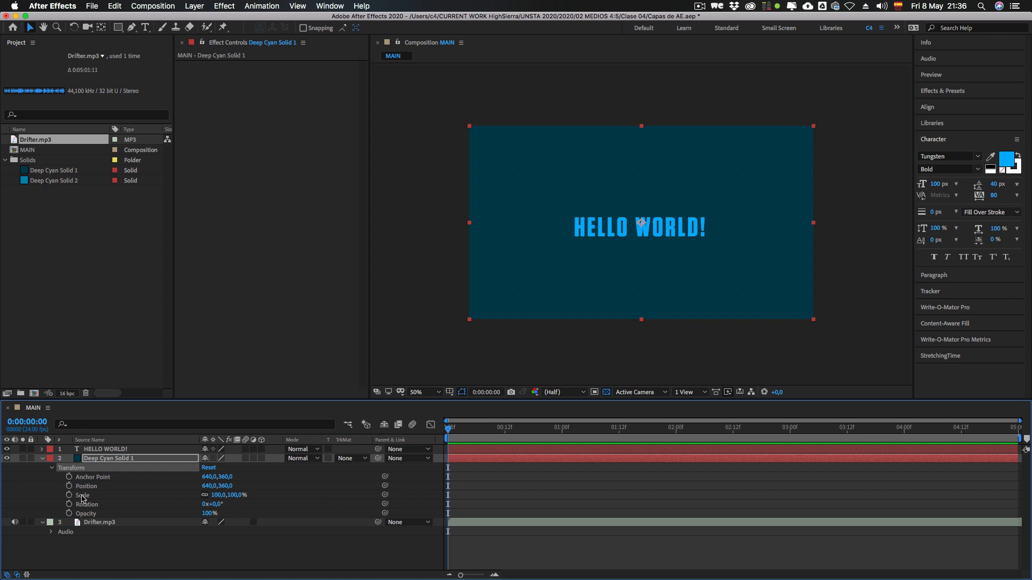
left_click(61, 533)
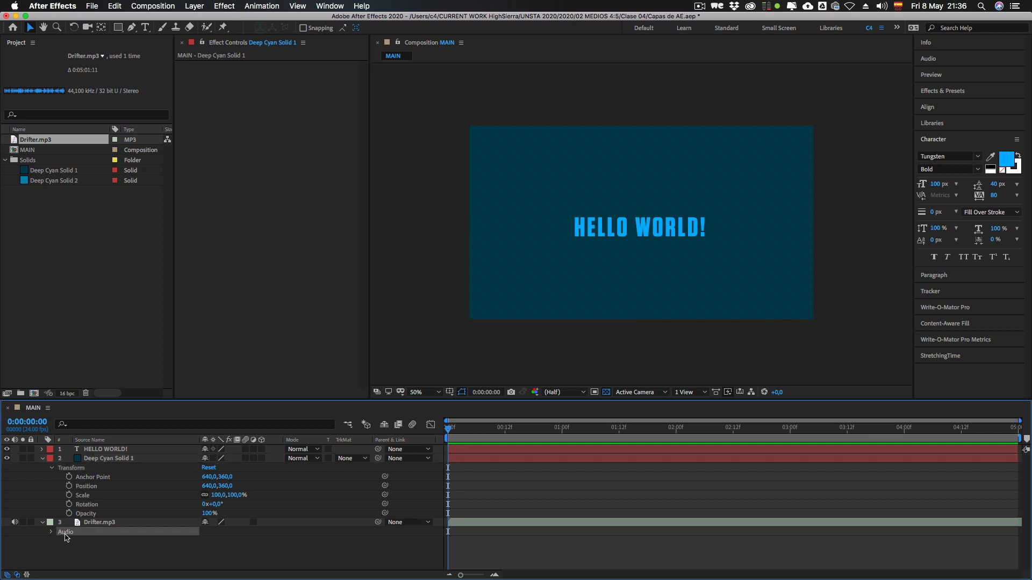
left_click(42, 459)
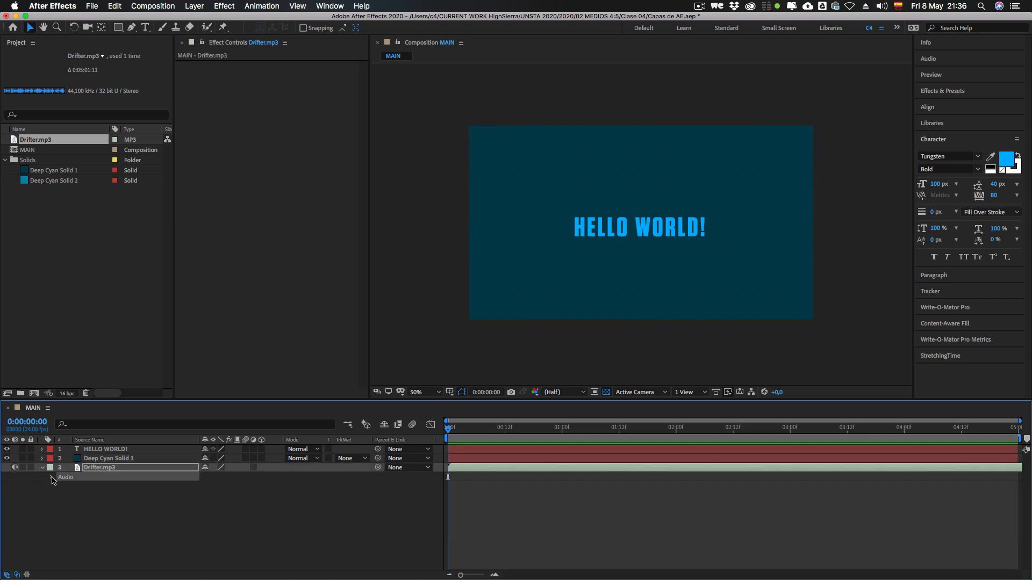
Step: Expand the Audio group of the Drifter.mp3 layer to examine its Audio Levels property and its Waveform
left_click(52, 478)
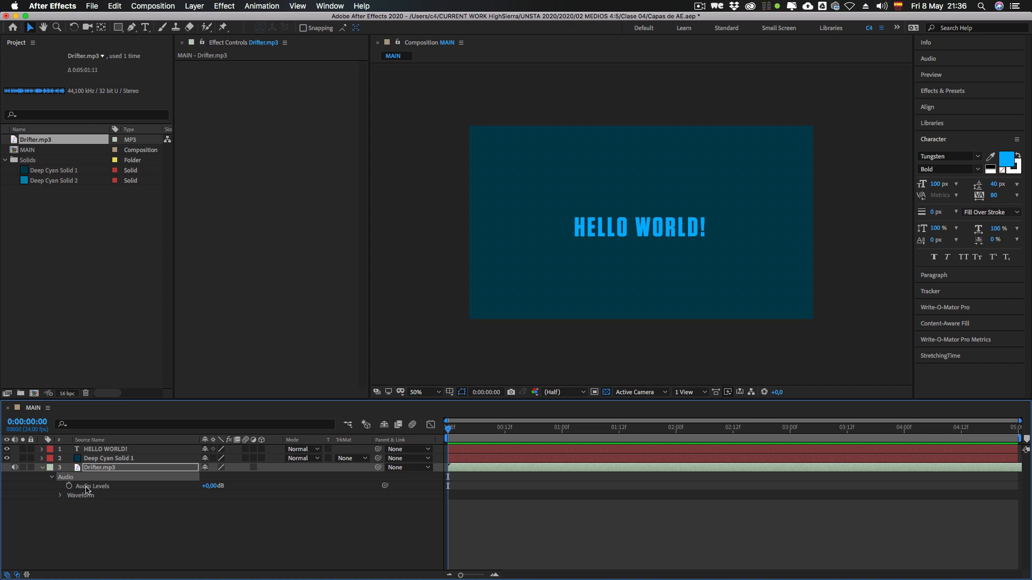
left_click(77, 487)
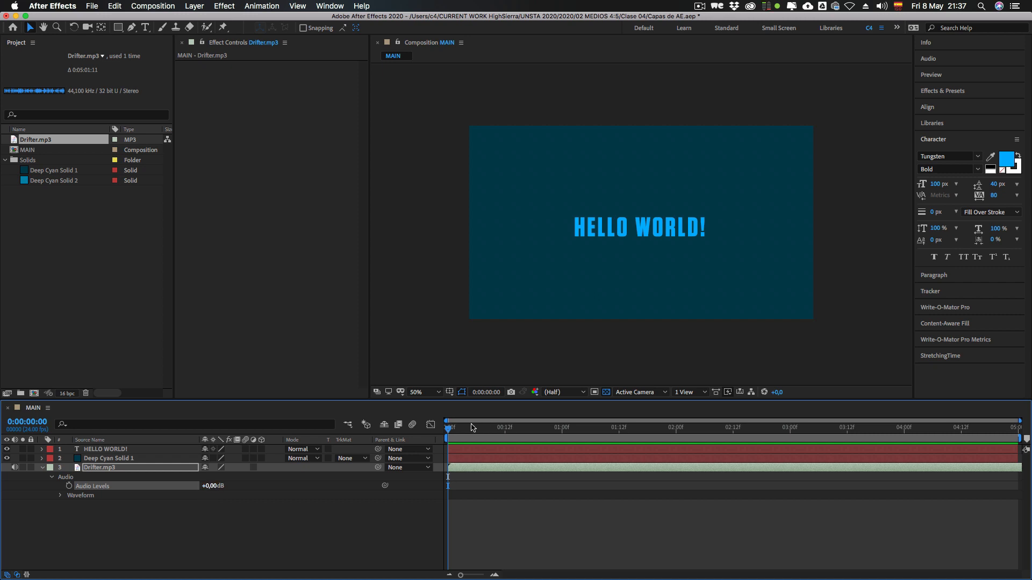
left_click_drag(451, 429, 446, 427)
left_click(61, 496)
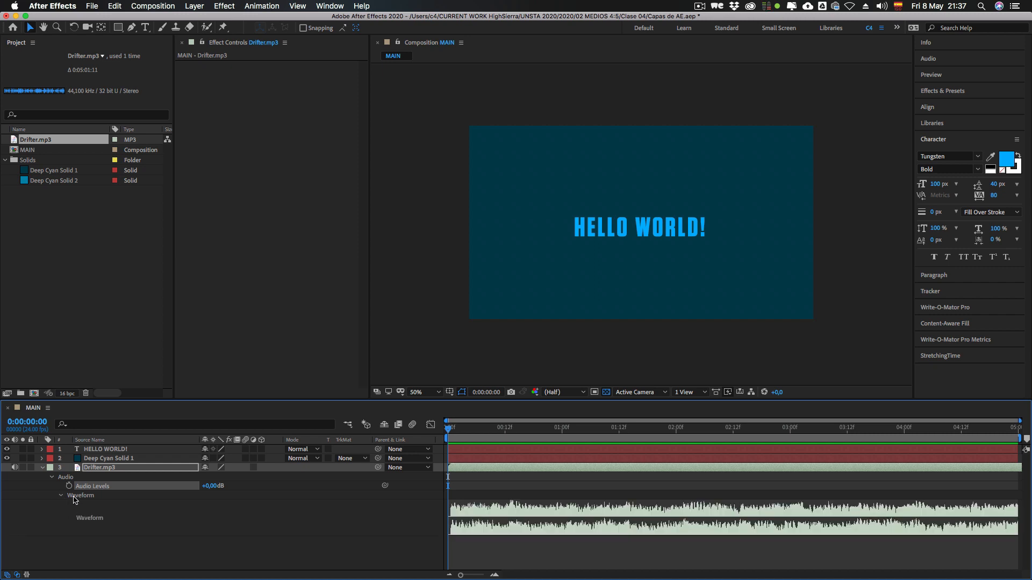
left_click(89, 505)
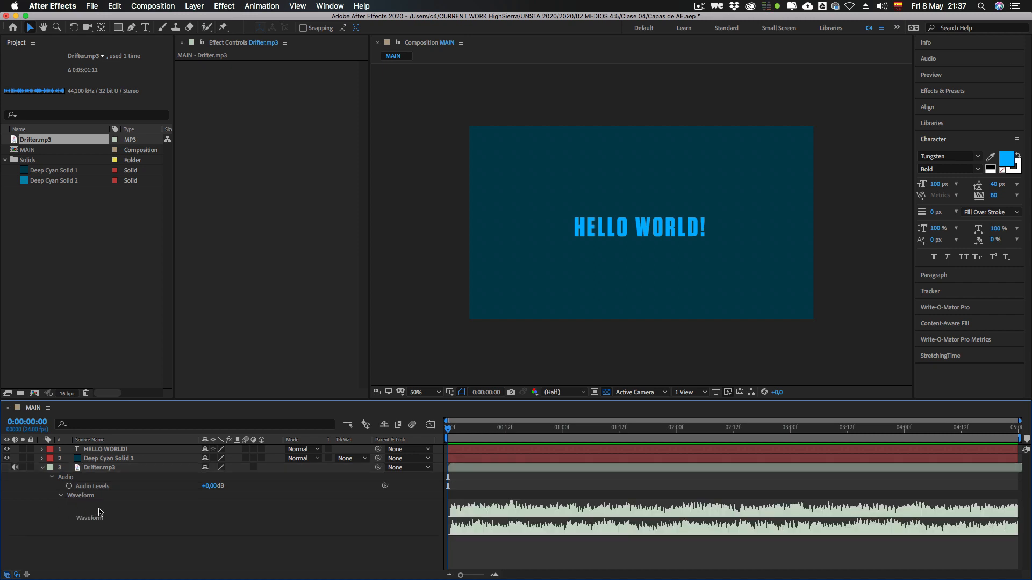
Step: Preview the MAIN composition with its audio from the beginning of the timeline, and stop playback
left_click_drag(448, 429, 495, 429)
left_click_drag(473, 575, 489, 575)
left_click(457, 432)
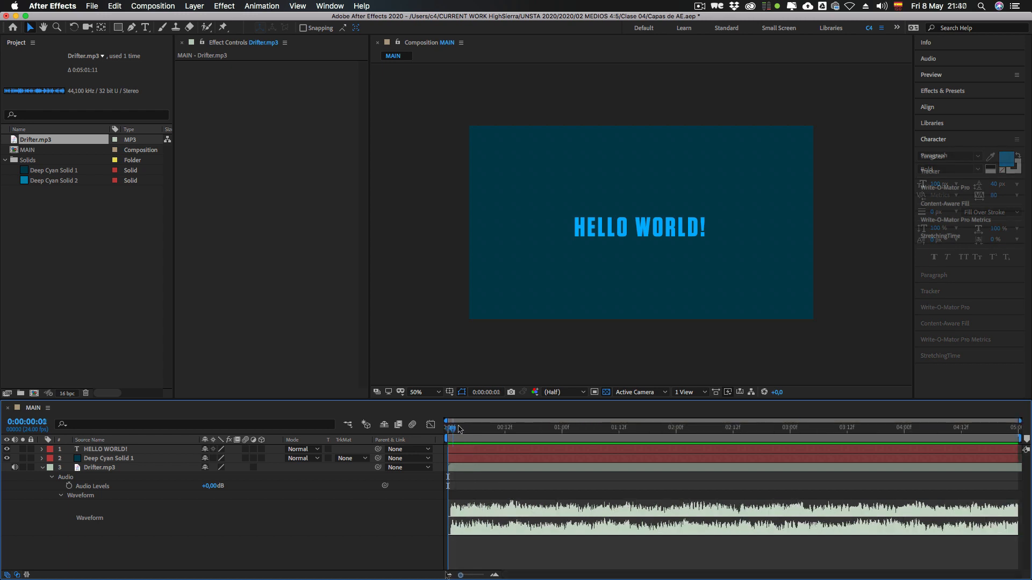
key("0")
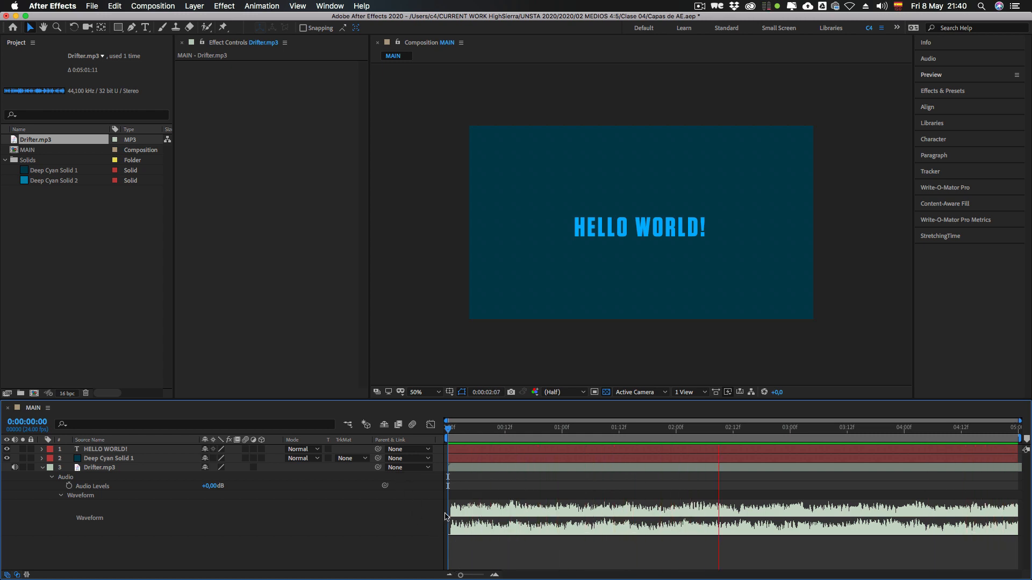
key("space")
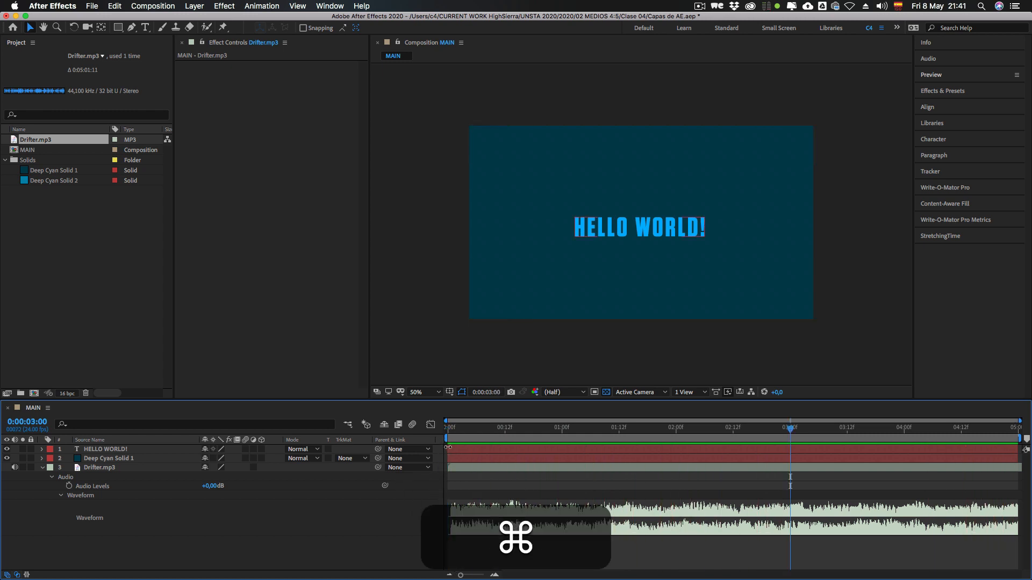
Step: Change the MAIN composition's duration to 0:02:05:00 in the composition settings
key("super+k")
left_click(461, 283)
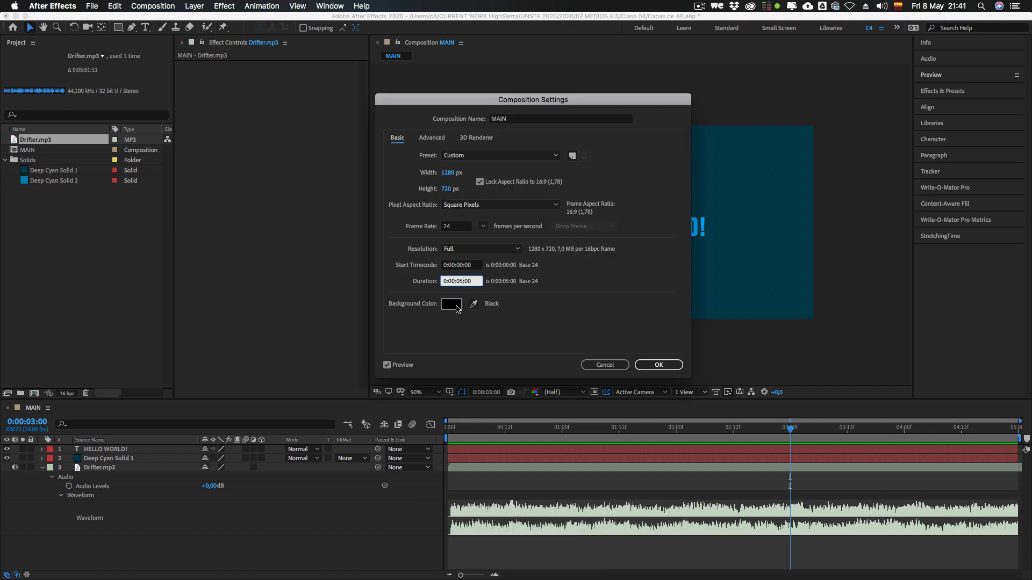
left_click(454, 281)
key("BackSpace")
type("2")
key("Return")
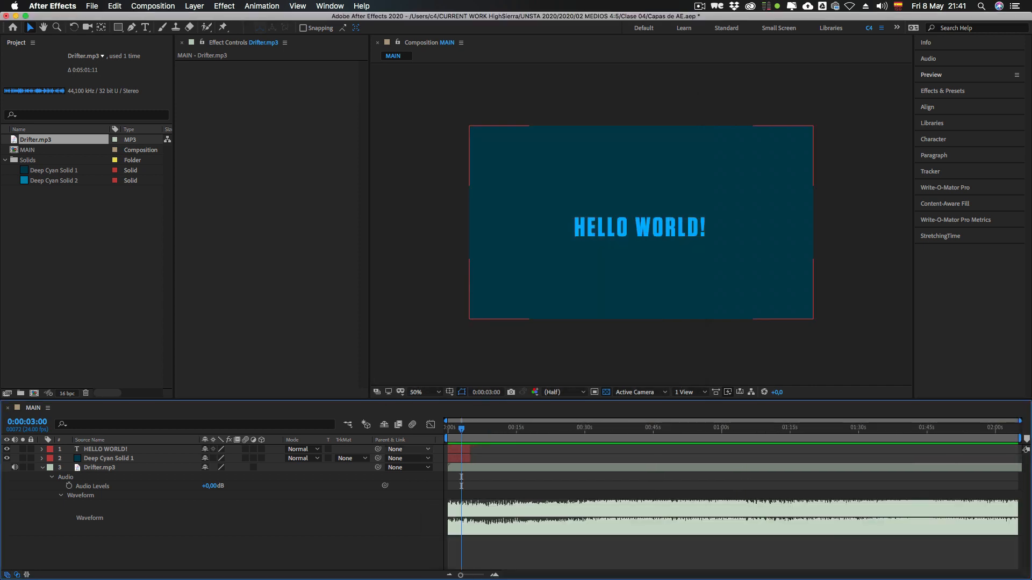
Step: Extend the HELLO WORLD! and Deep Cyan Solid 1 layers together to the end of the MAIN composition
left_click(106, 449)
left_click(109, 458, "shift")
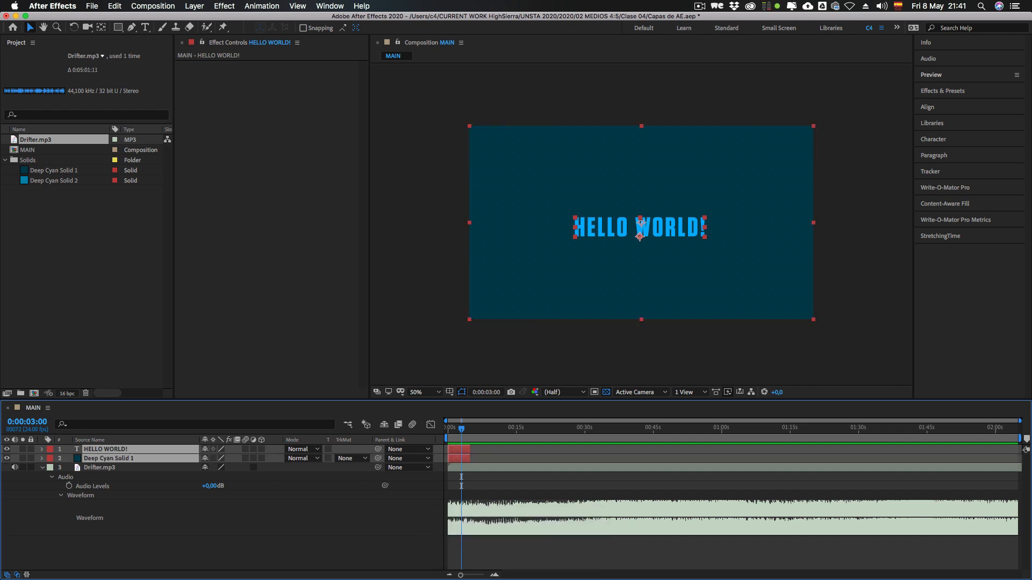
left_click_drag(469, 457, 1018, 457)
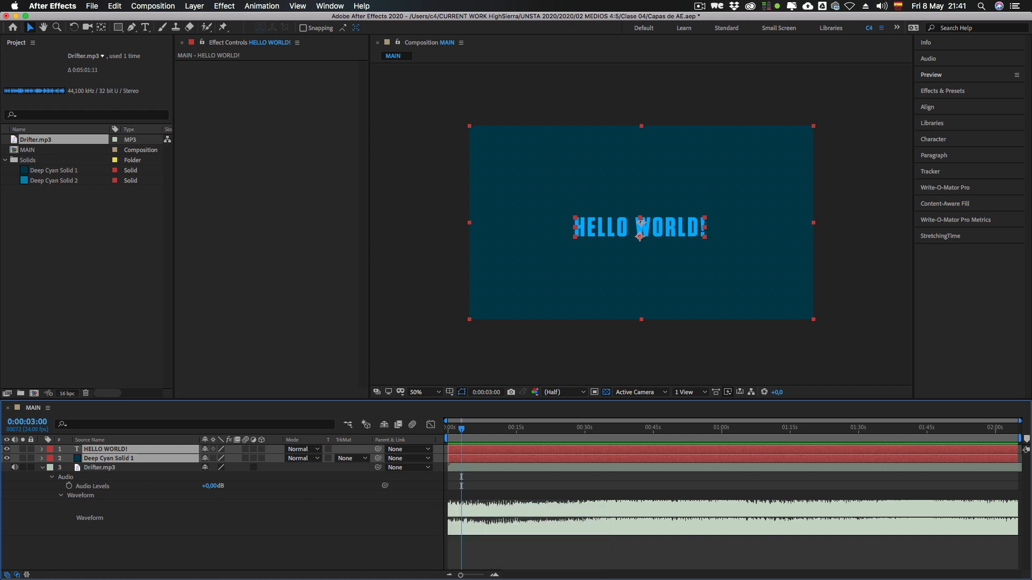
mouse_move(1018, 458)
left_mouse_down()
mouse_move(497, 458)
mouse_move(1017, 458)
left_mouse_up()
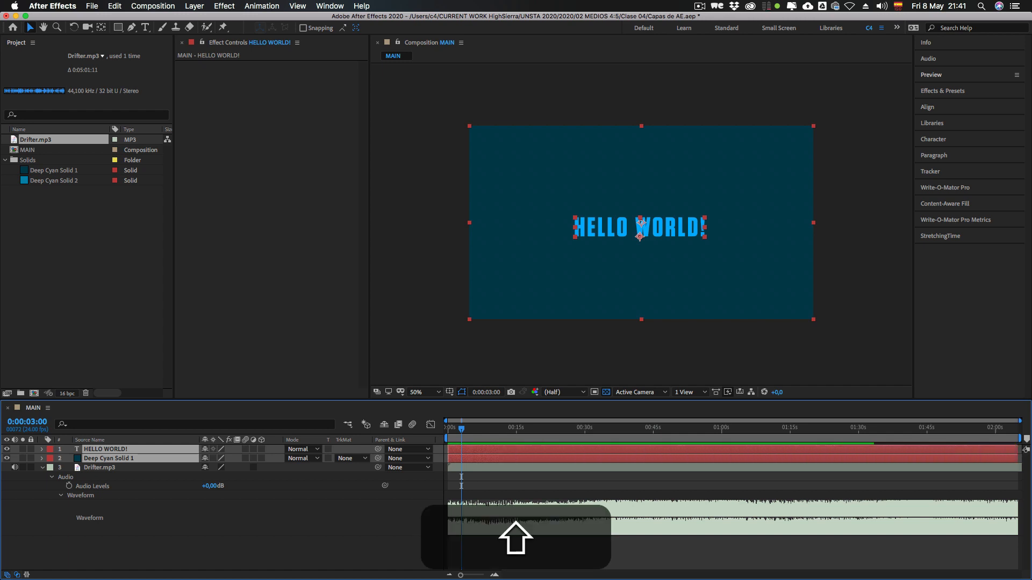
Step: Preview the composition with its audio from 0:00:37:00
key("KP_0")
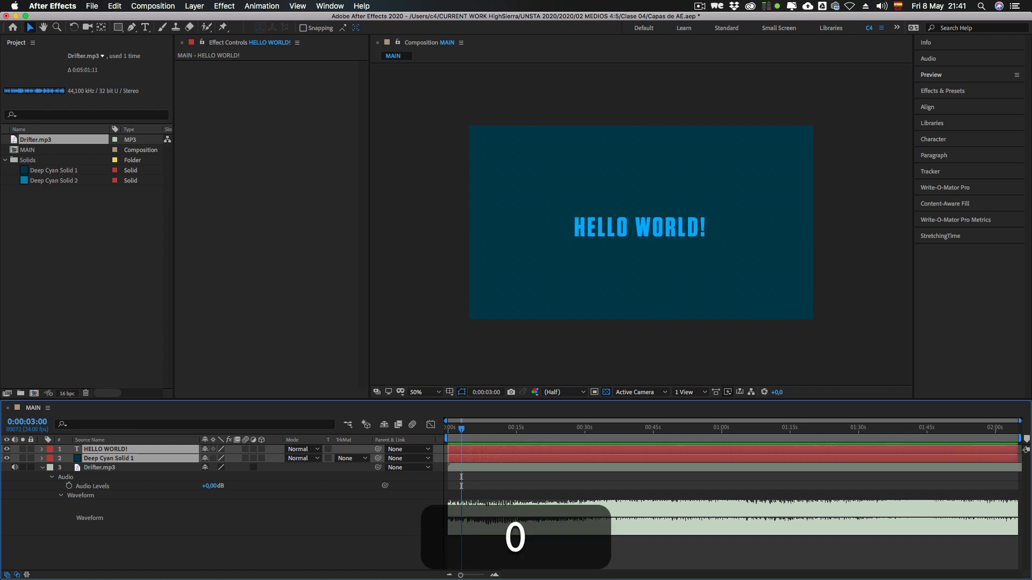
left_click(583, 429)
key("KP_0")
key("KP_0")
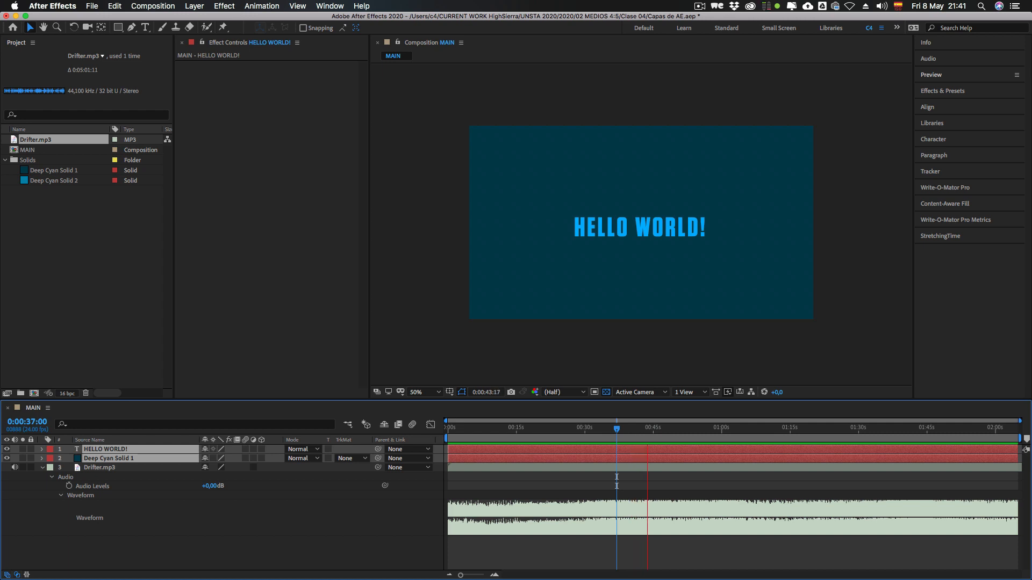
Step: Lower the Audio Levels of Drifter.mp3 to -3 dB, set them back to 0 dB, and deselect the layer
mouse_move(210, 486)
left_mouse_down()
mouse_move(269, 486)
mouse_move(174, 486)
mouse_move(208, 486)
left_mouse_up()
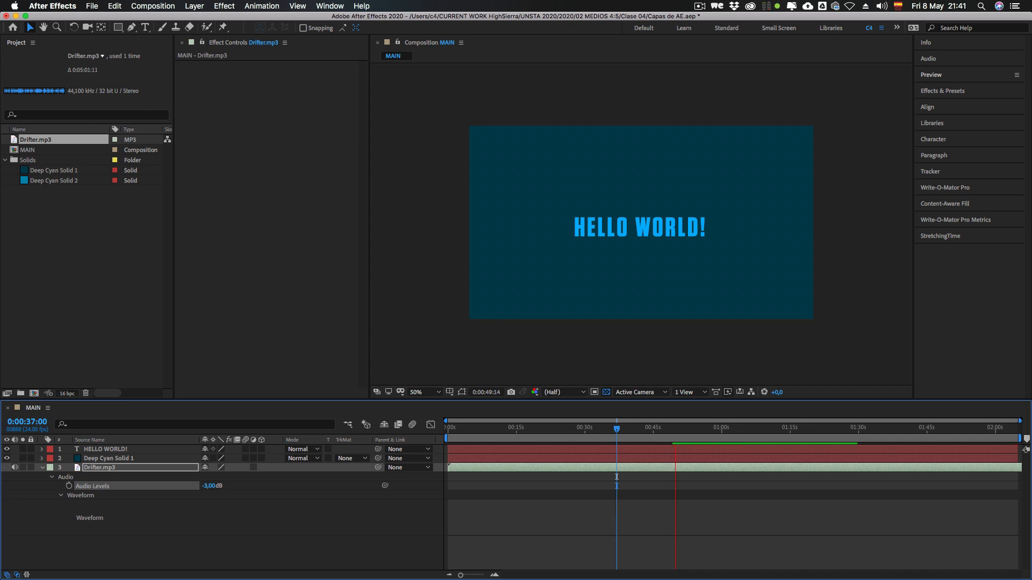
left_click(209, 485)
type("0")
key("Return")
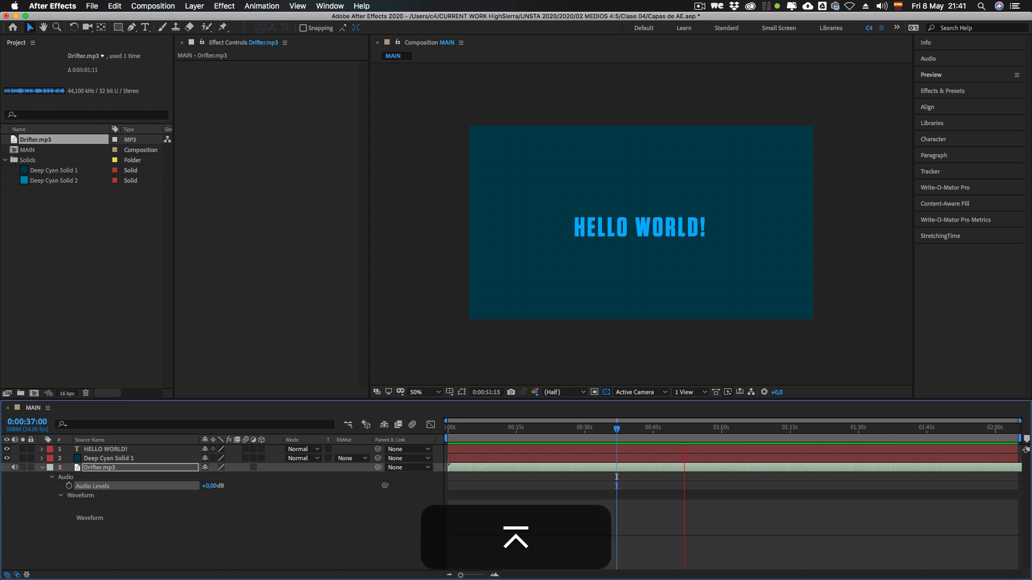
key("super+shift+a")
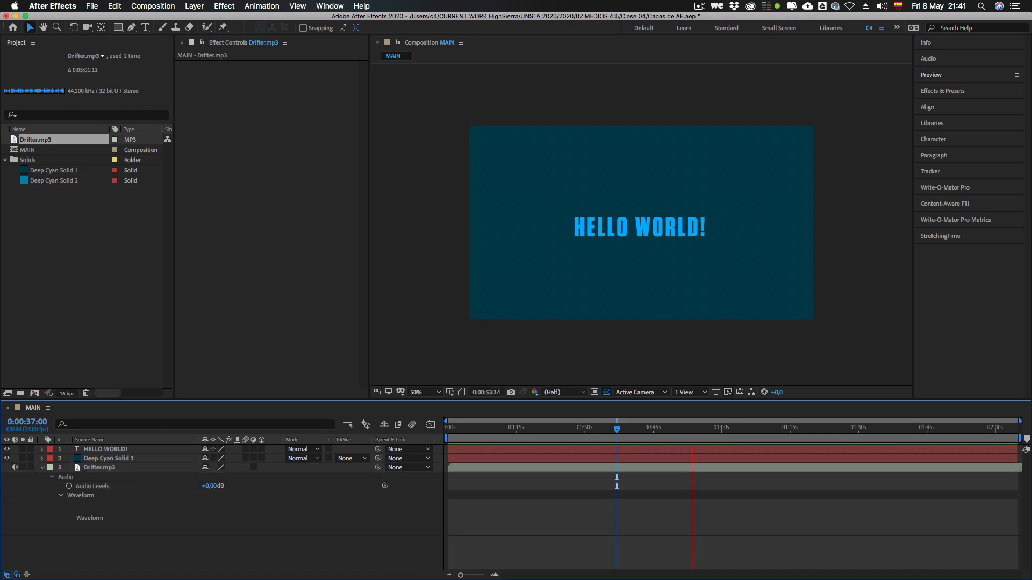
Step: Select the Drifter.mp3 layer, stop the preview, and collapse the layer's properties
left_click(99, 467)
key("space")
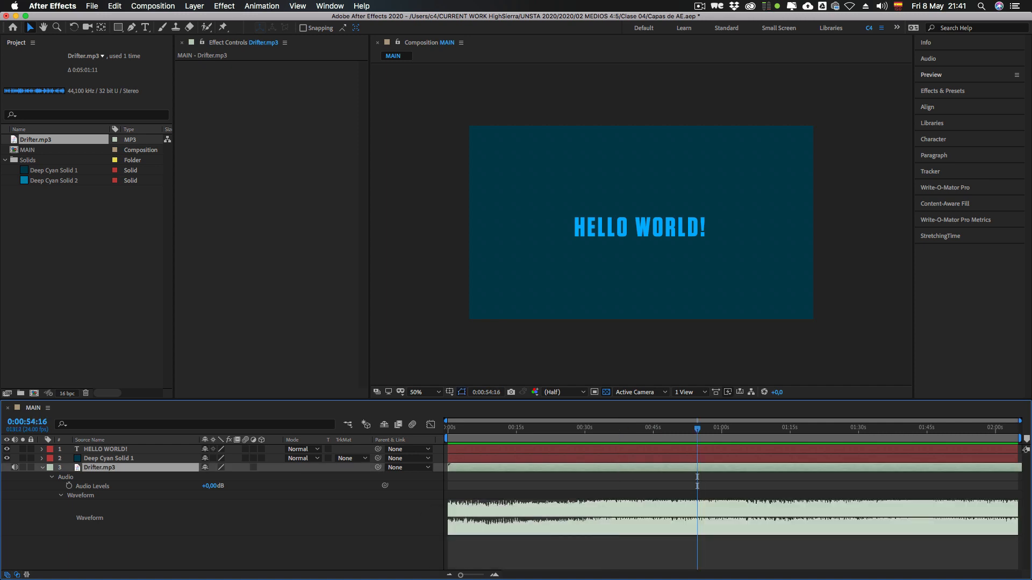
left_click(43, 468)
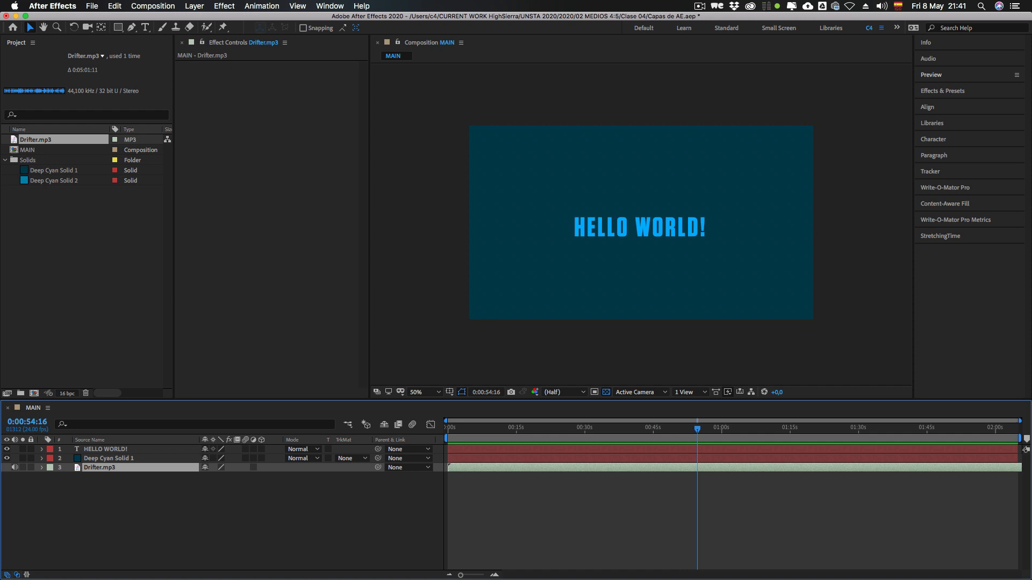
Step: Reveal only the Audio Levels property of the Drifter.mp3 layer, and hide it again
key("l")
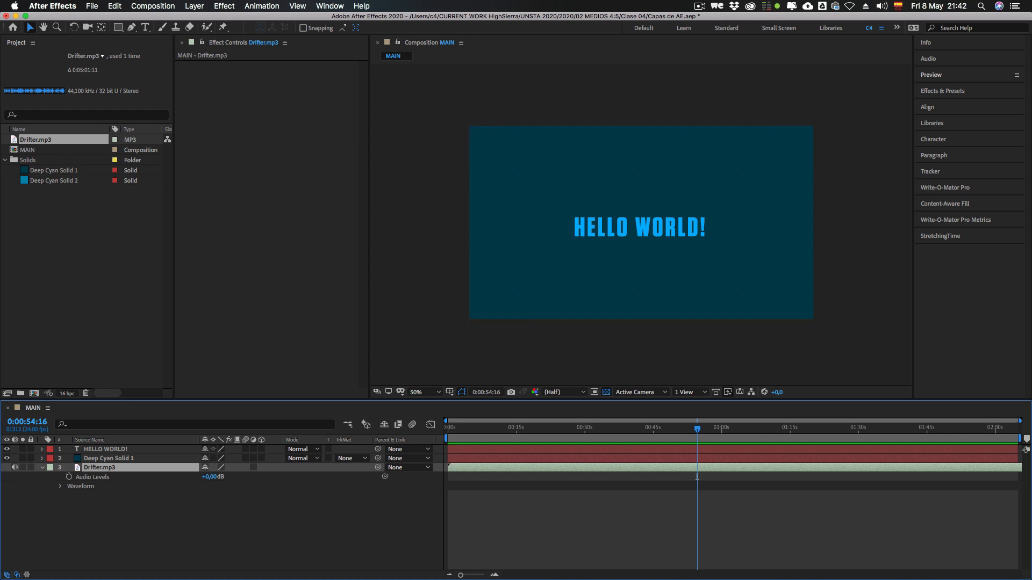
left_click(697, 476)
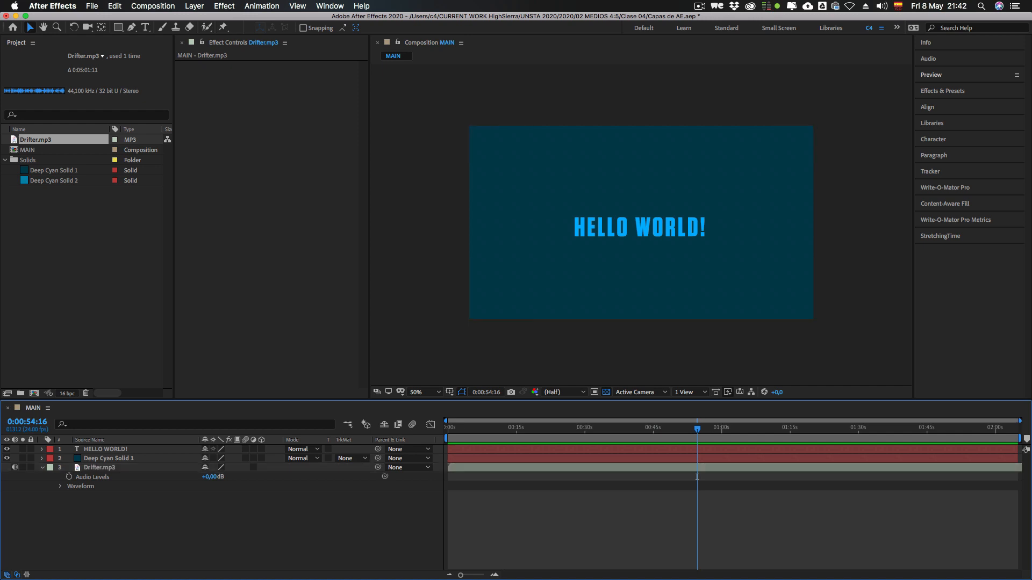
left_click(697, 467)
key("l")
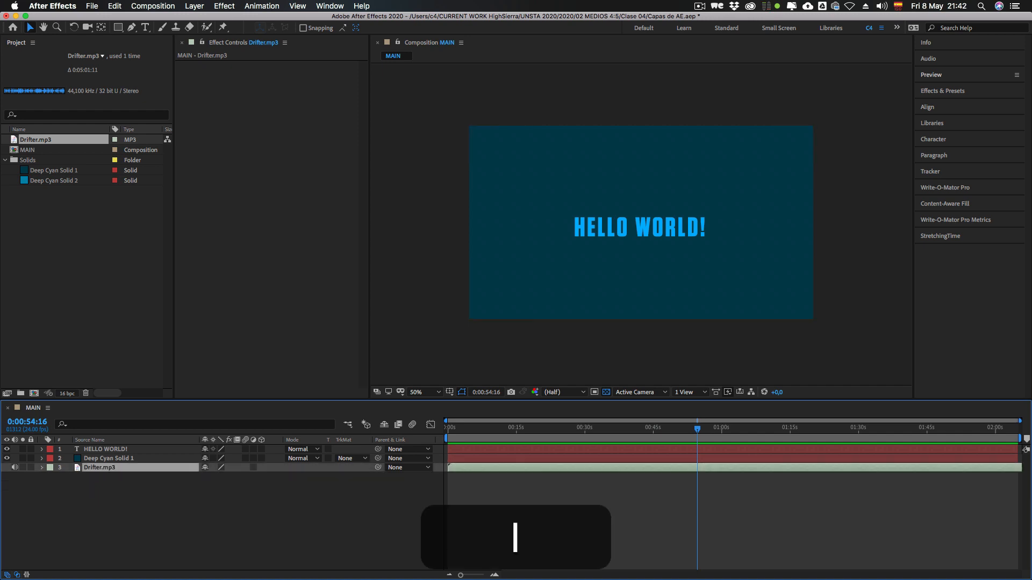
Step: Alternate between the Waveform and Audio Levels views of the Drifter.mp3 layer, and collapse and deselect it
key("l")
key("l")
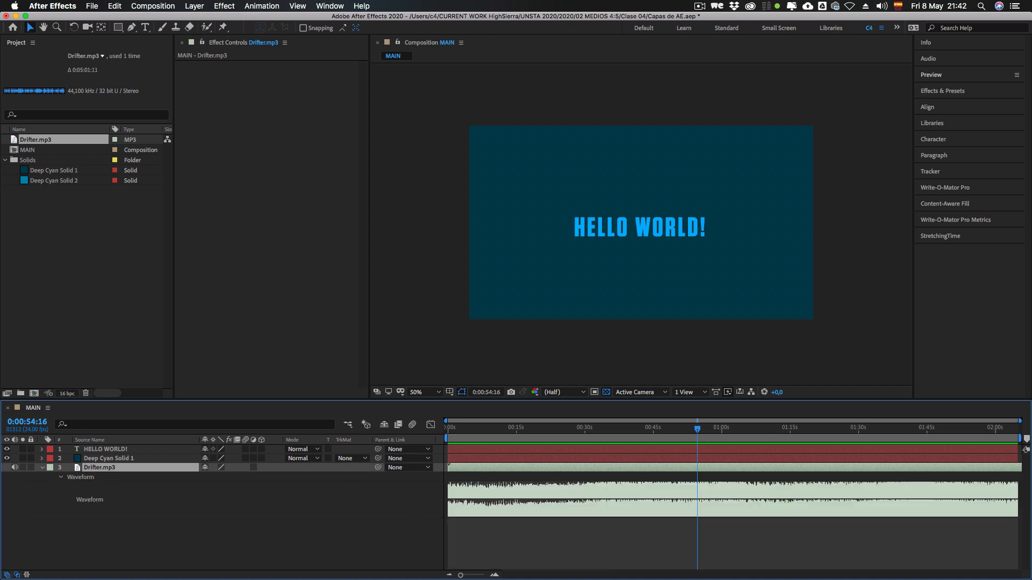
key("l")
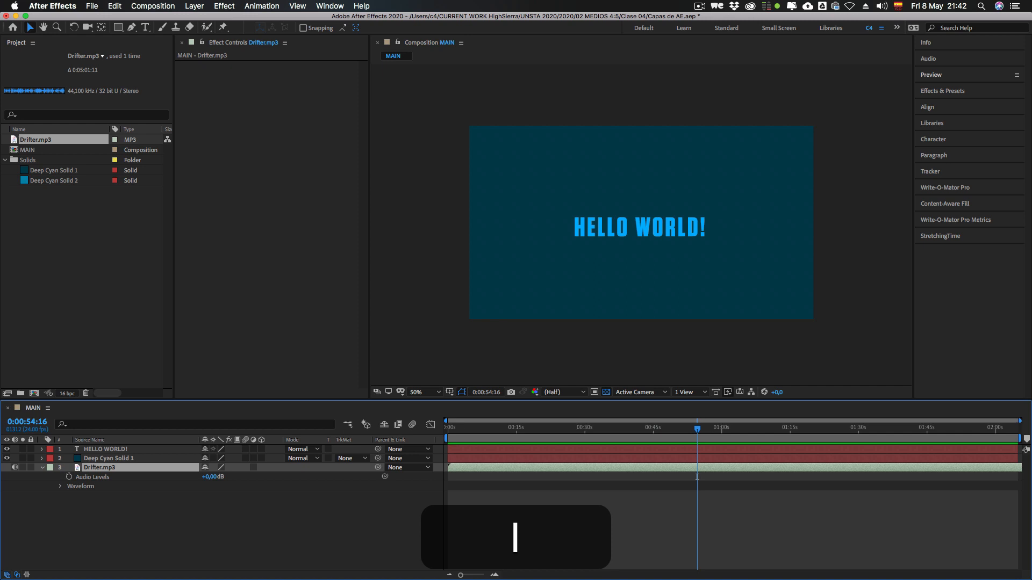
key("l")
key("l")
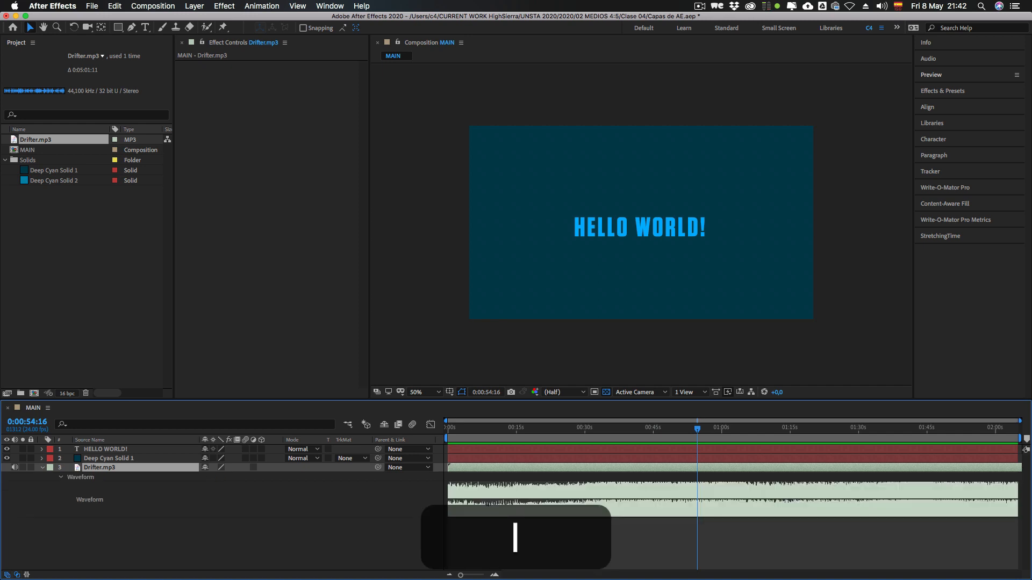
key("l")
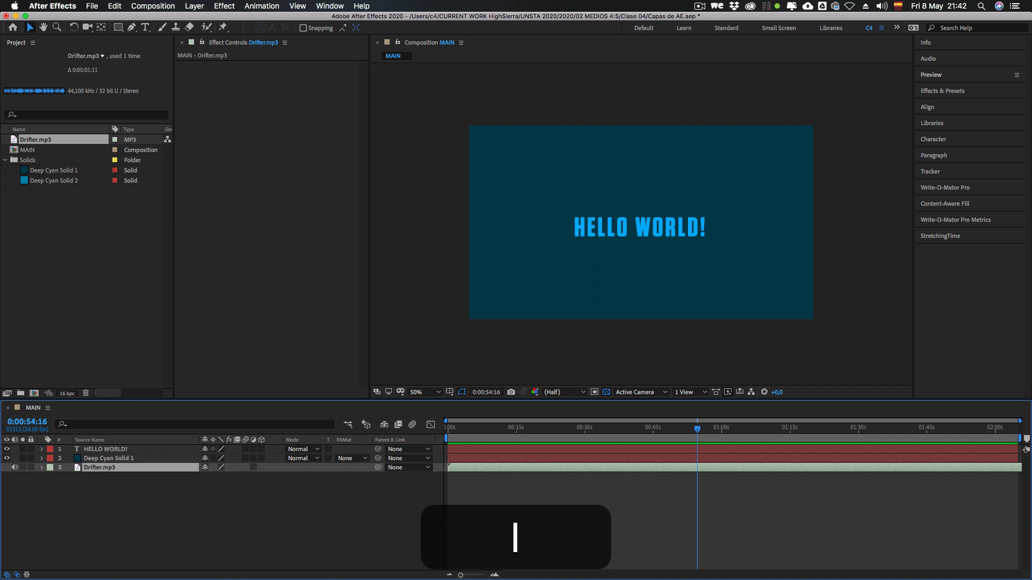
key("super+shift+a")
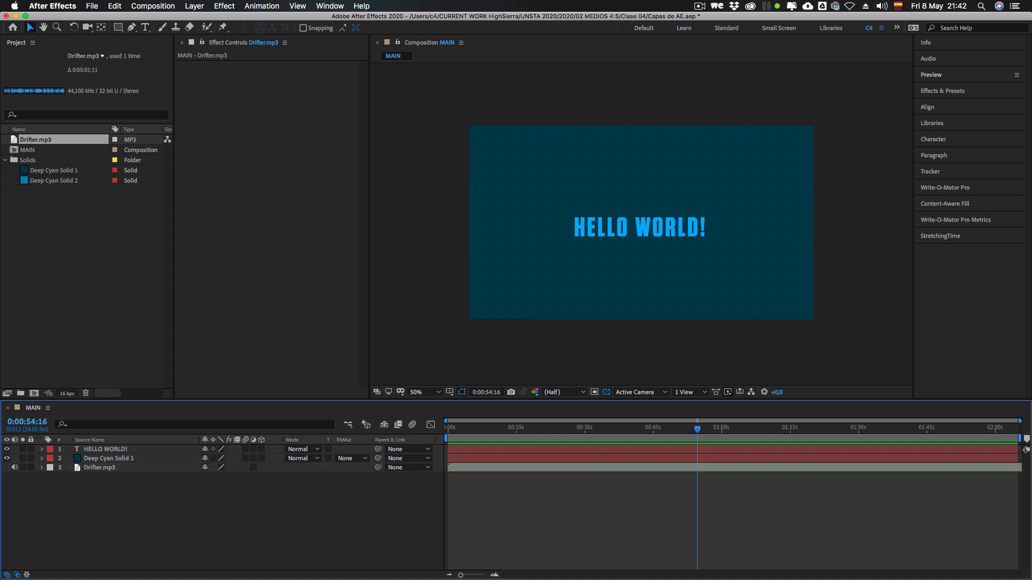
Step: Toggle the audio of the Drifter.mp3 layer off and on repeatedly, leaving it muted
left_click(99, 468)
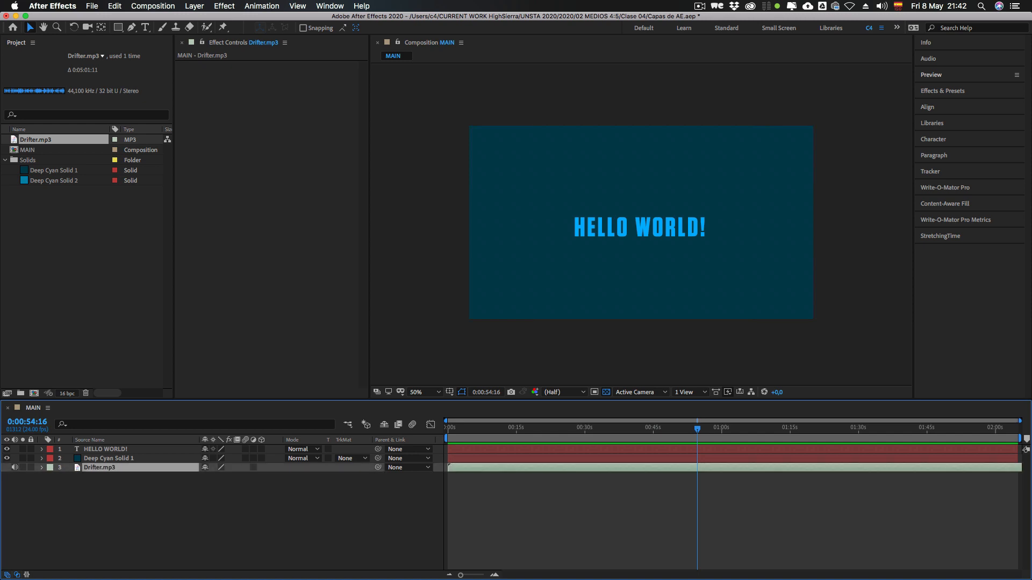
key("super+shift+a")
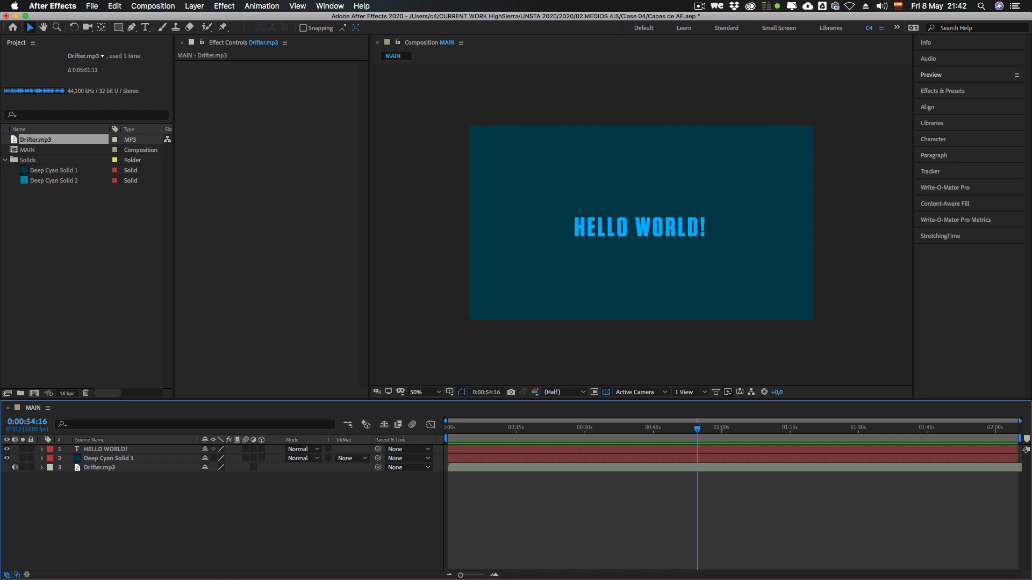
left_click(15, 468)
left_click(15, 467)
left_click(15, 468)
left_click(15, 467)
left_click(15, 467)
left_click(15, 468)
left_click(15, 467)
left_click(15, 467)
left_click(15, 468)
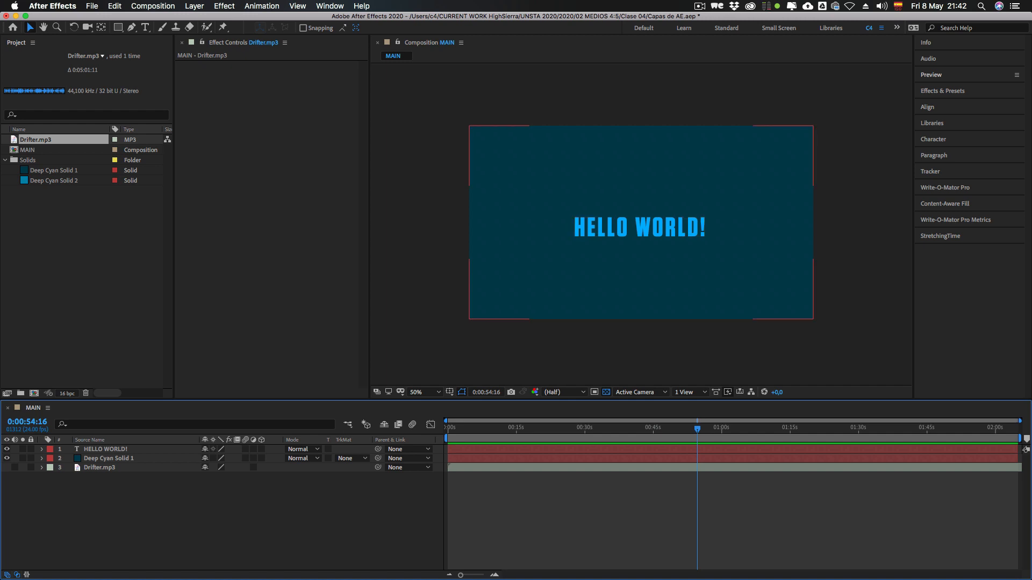
Step: Duplicate the Deep Cyan Solid 1 layer twice and the HELLO WORLD! text layer three times
left_click(641, 222)
key("super+d")
key("super+d")
left_click(640, 231)
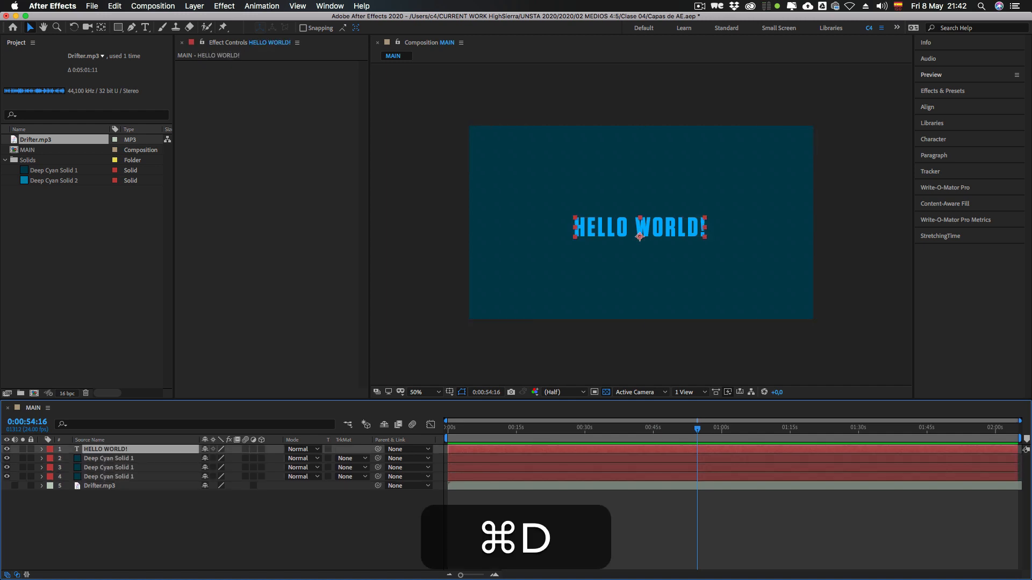
key("super+d")
key("super+d")
key("super+d")
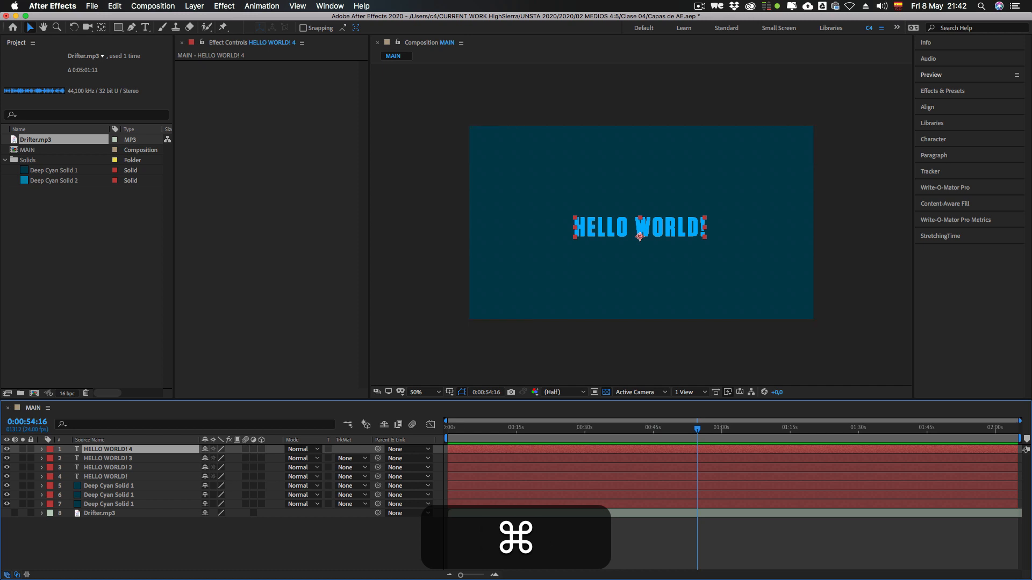
Step: Spread the three HELLO WORLD! copies to the upper left, upper right and lower left of the frame, and hide HELLO WORLD! 2
left_click_drag(640, 235, 576, 189)
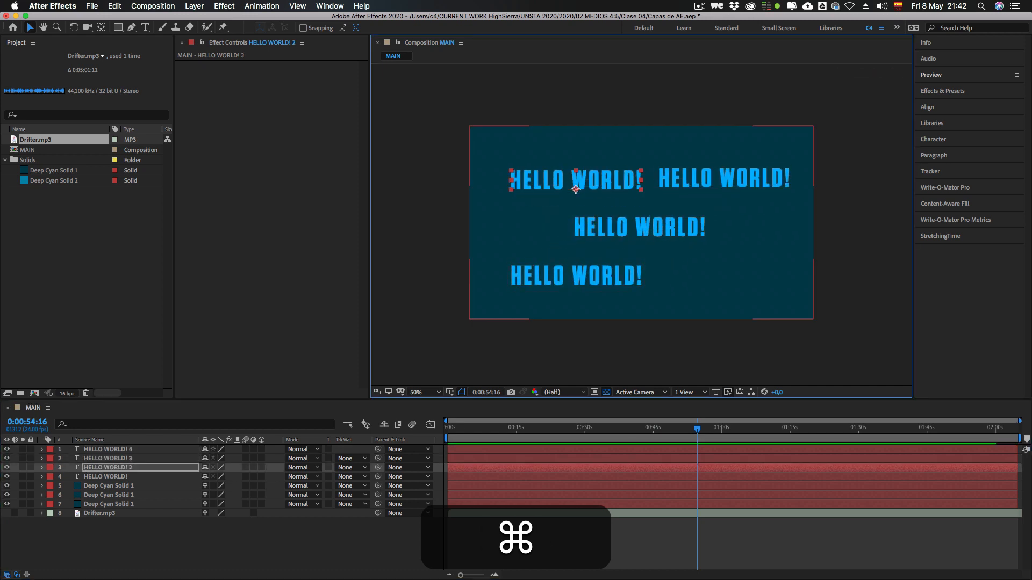
left_click(108, 467)
key("super+shift+a")
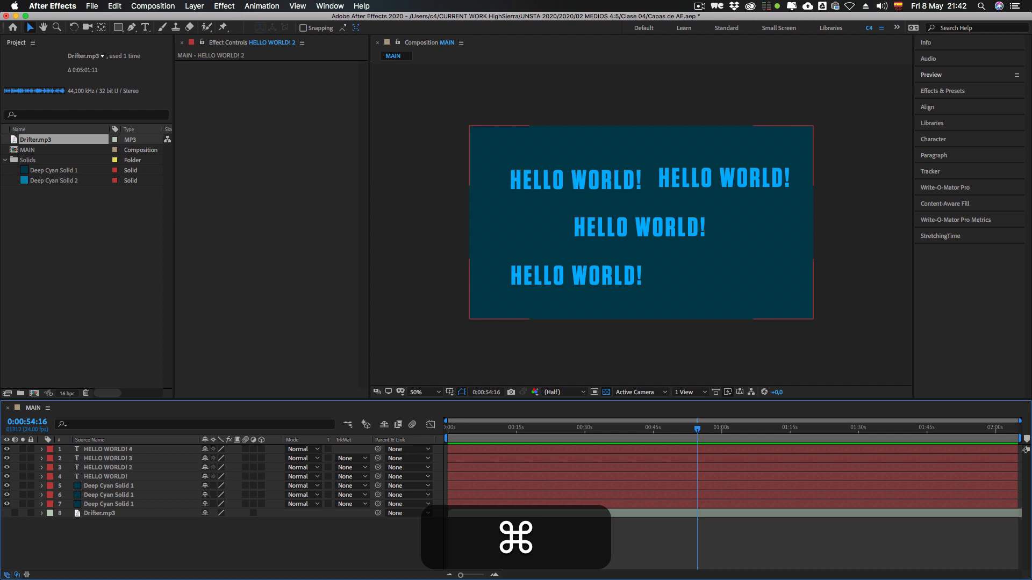
left_click(7, 467)
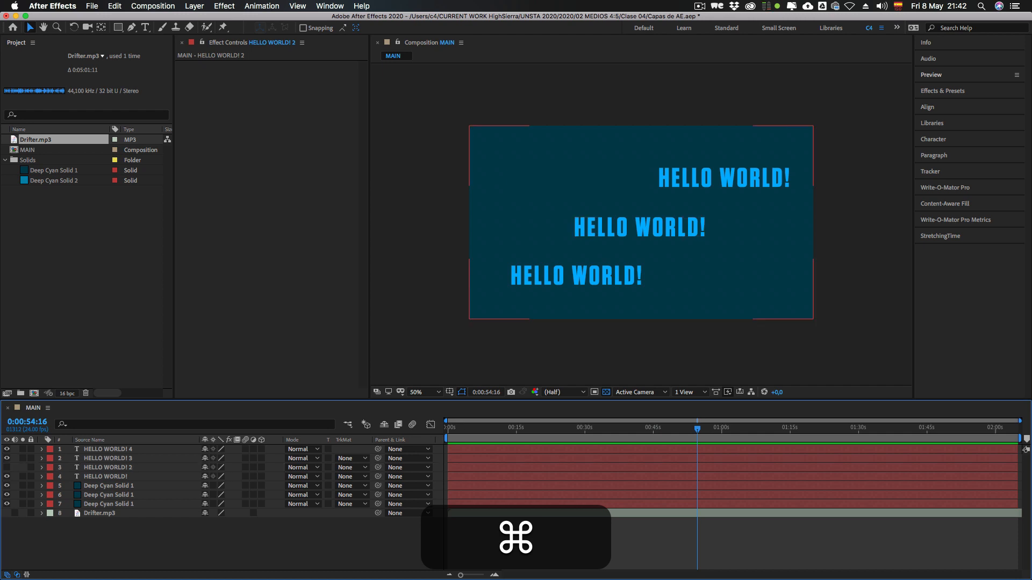
Step: Toggle the visibility of the middle Deep Cyan Solid 1 layer off and on, and show the HELLO WORLD! 2 layer
left_click(7, 495)
left_click(7, 495)
left_click(7, 468)
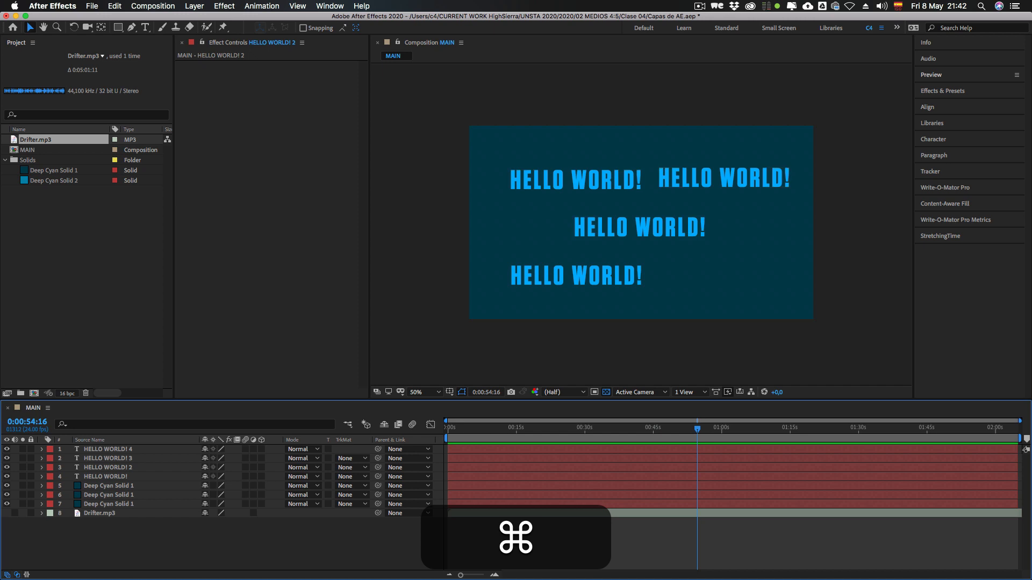
Step: Solo the uppermost Deep Cyan Solid 1 layer, clear that solo, and solo HELLO WORLD! 3 together with the lowest Deep Cyan Solid 1 layer
left_click(22, 486)
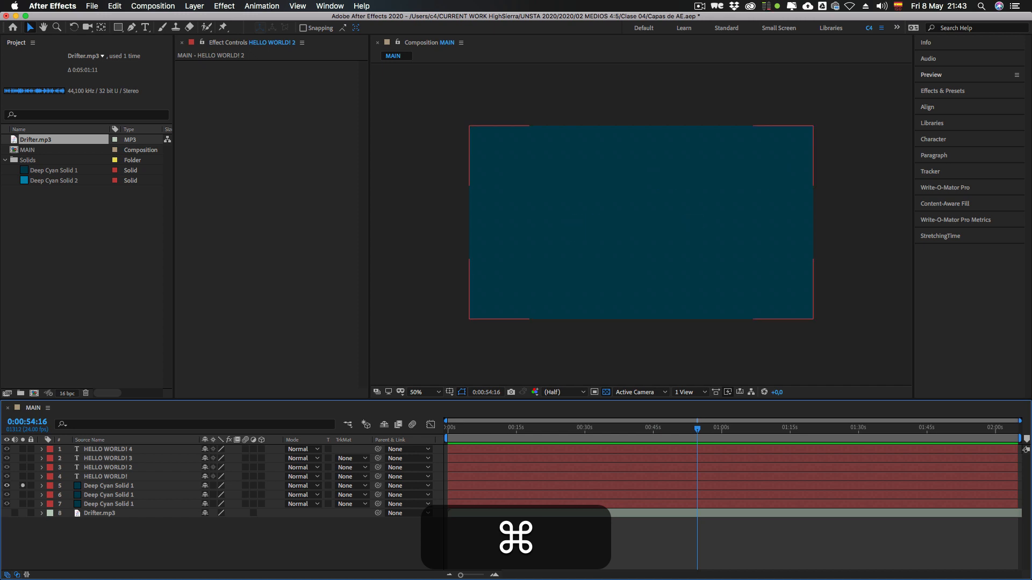
left_click(641, 222)
key("super+z")
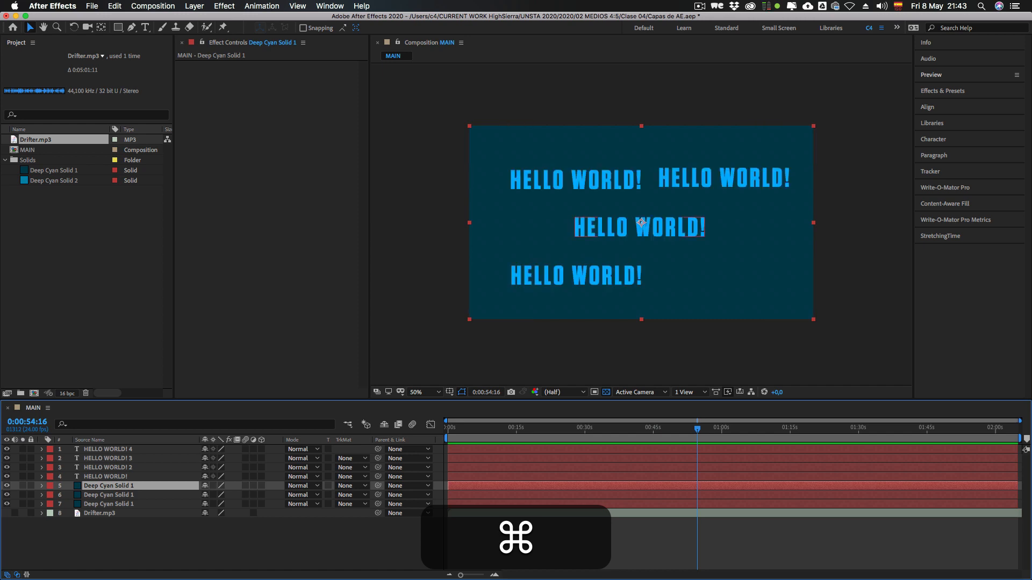
key("super+z")
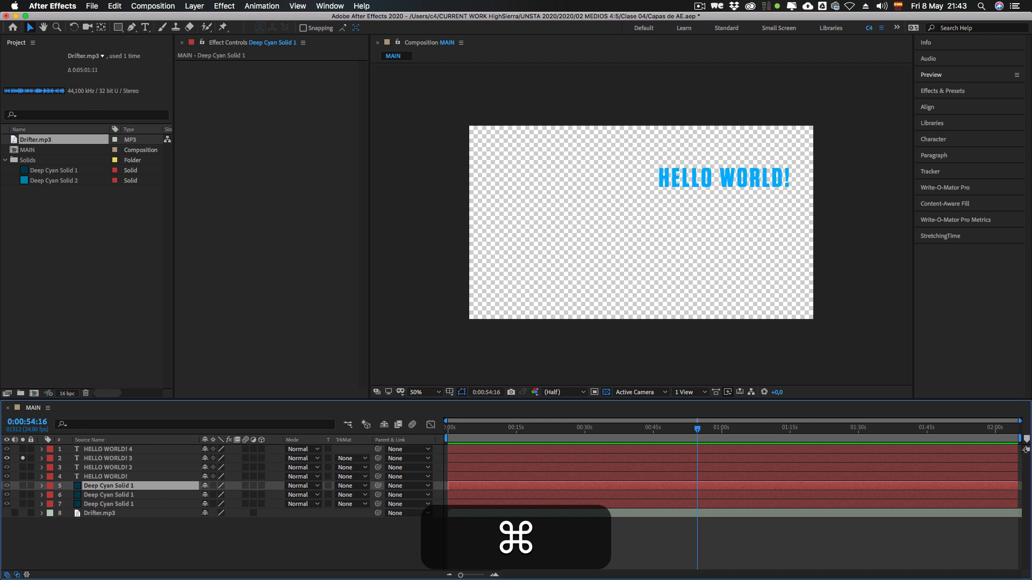
key("super+z")
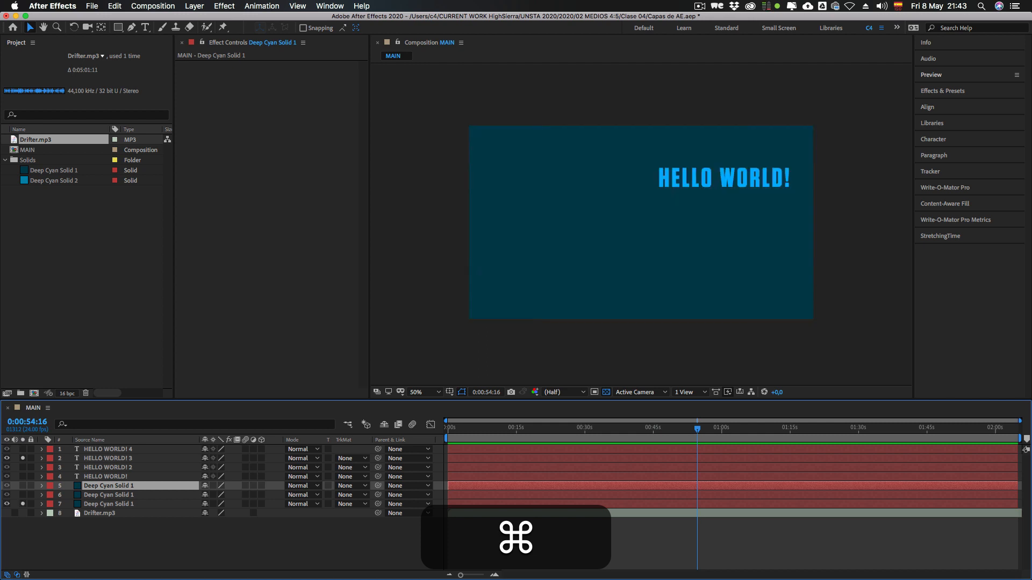
left_click(108, 504, "super")
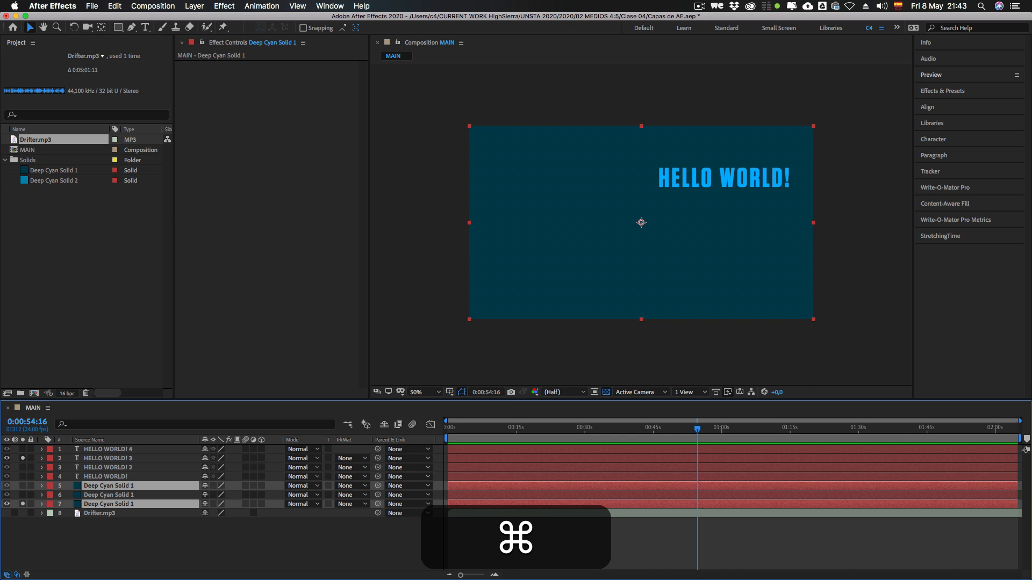
key("shift+super+less")
key("ctrl+shift+super+less")
left_click(109, 540)
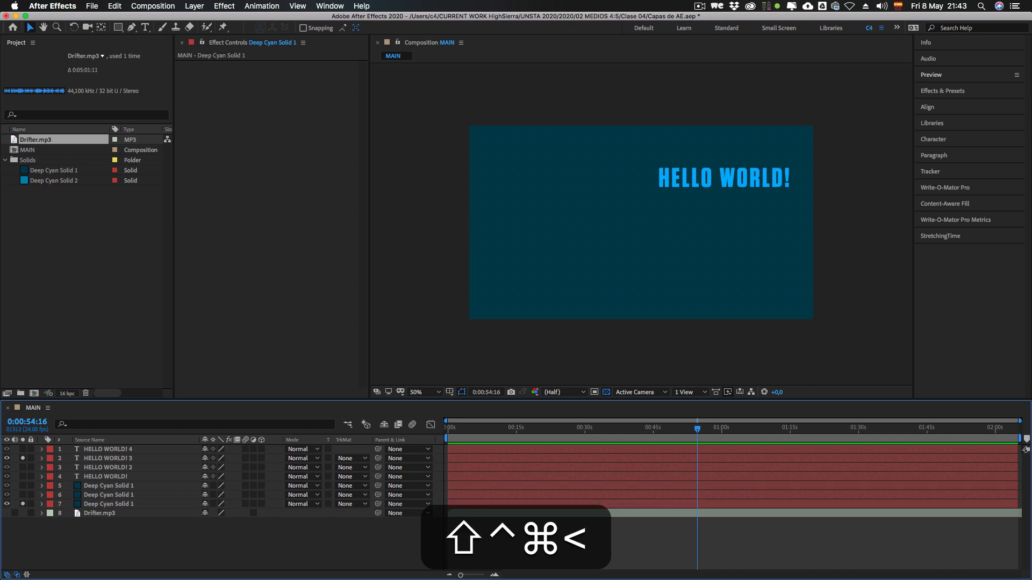
left_click(109, 504)
left_click(108, 458)
left_click(108, 504)
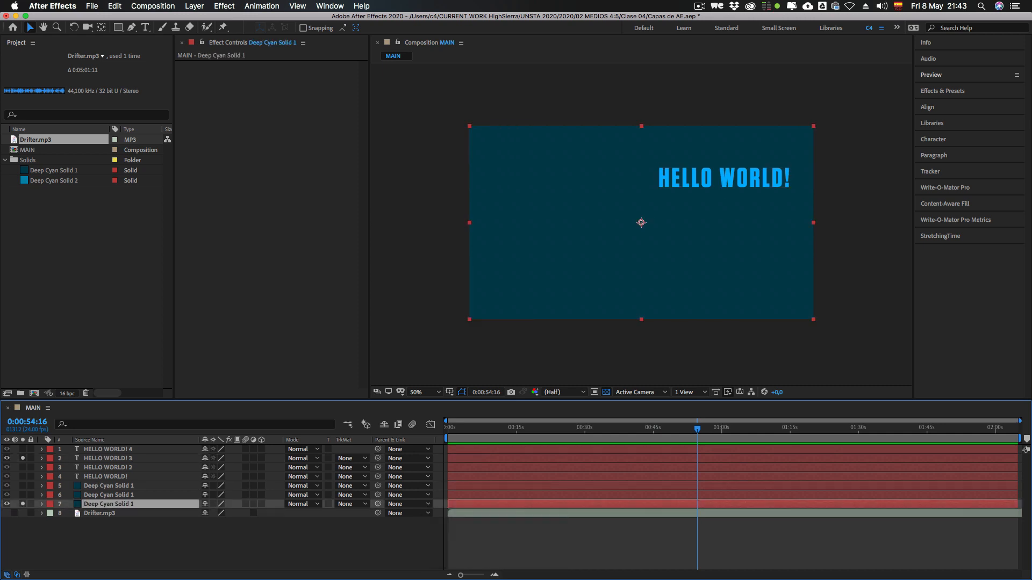
Step: Add HELLO WORLD! and the remaining text and solid layers to the solo, and clear all solos and the selection
left_click(23, 477)
left_click(640, 227)
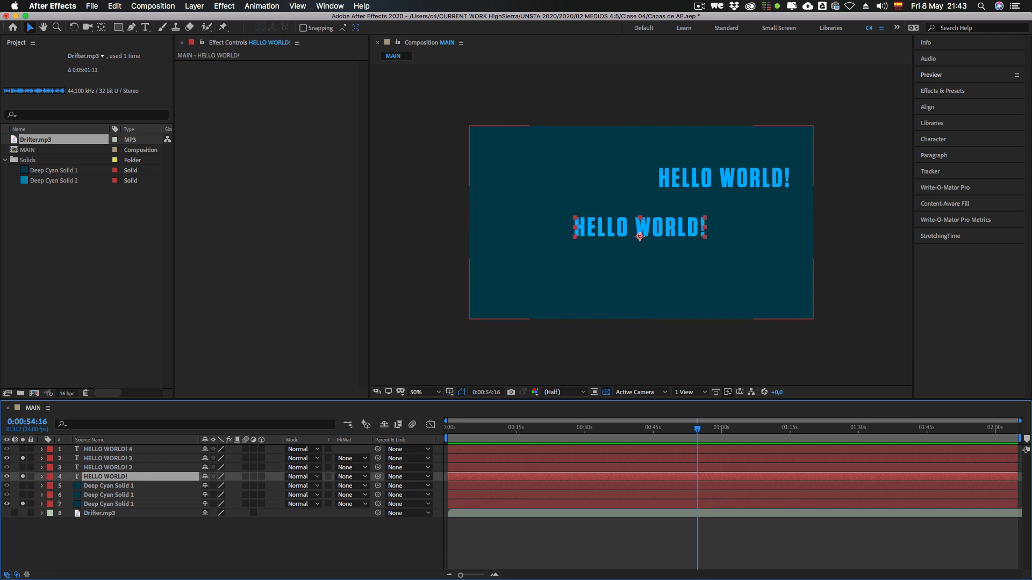
left_click_drag(22, 450, 23, 504)
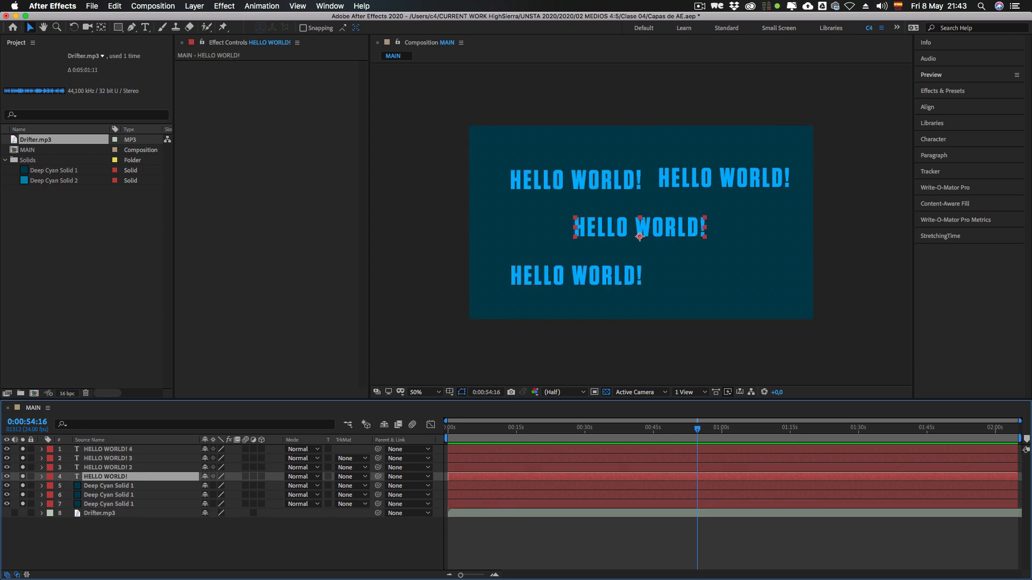
left_click(23, 450)
key("shift+super+a")
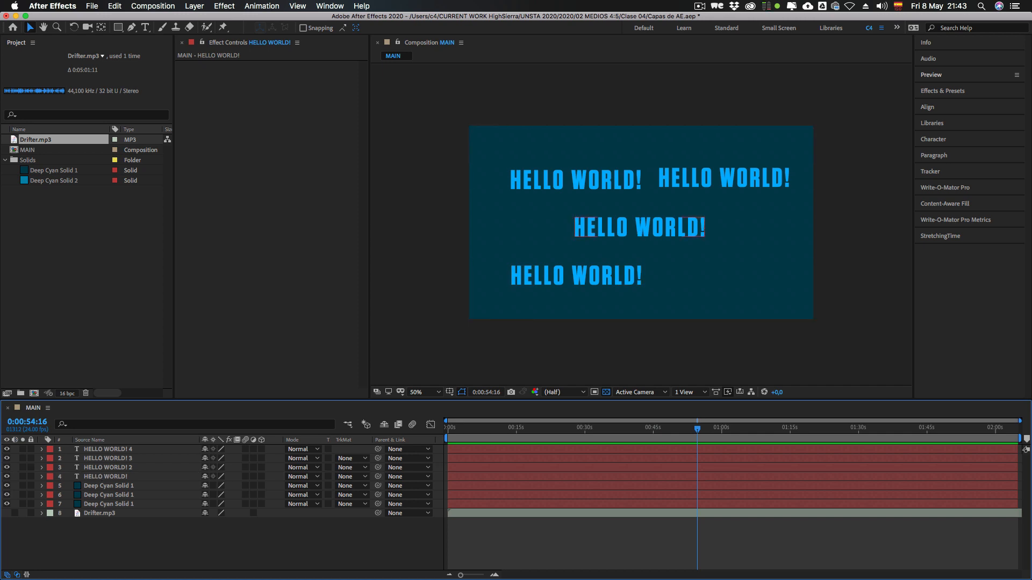
Step: Solo HELLO WORLD! 2 together with the uppermost Deep Cyan Solid 1 layer, and turn both solos off
left_click(23, 486)
left_click(23, 468)
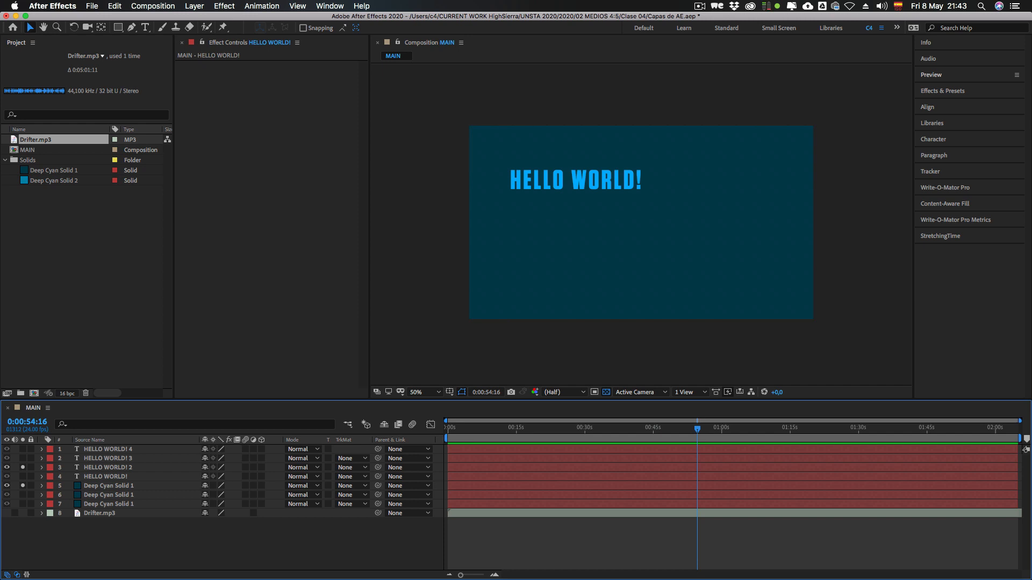
left_click(22, 467)
left_click(23, 486)
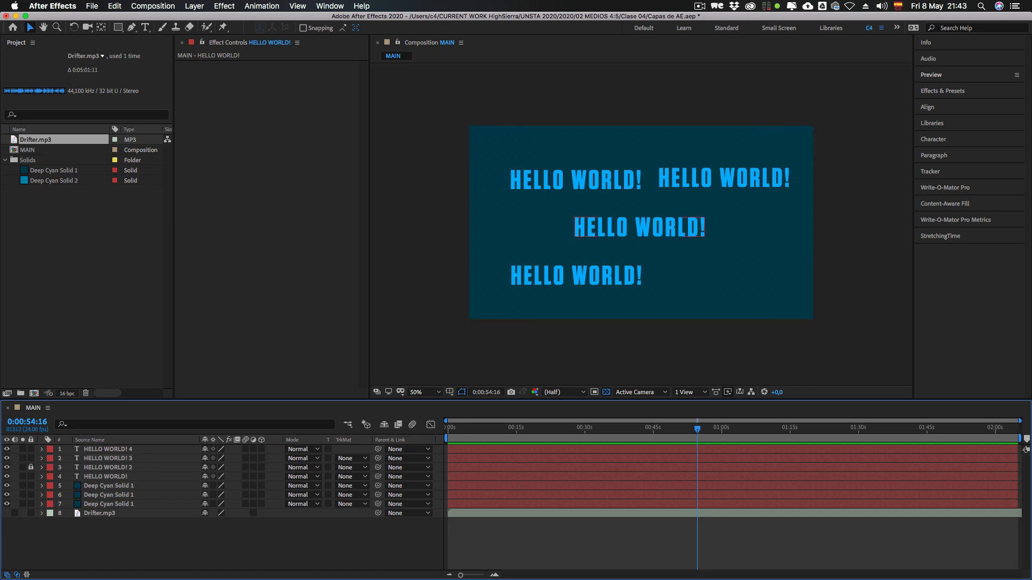
Step: Unlock the HELLO WORLD! 2 layer and select it
left_click(108, 467)
left_click(30, 468)
left_click(108, 468)
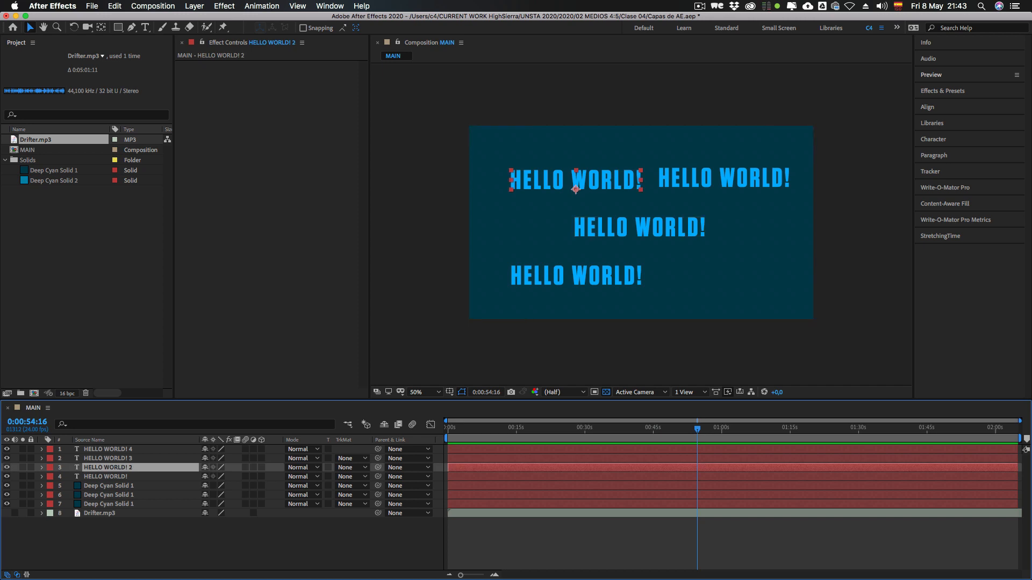
Step: Set the HELLO WORLD! 2 text fill color to yellow FFD400
left_click(933, 139)
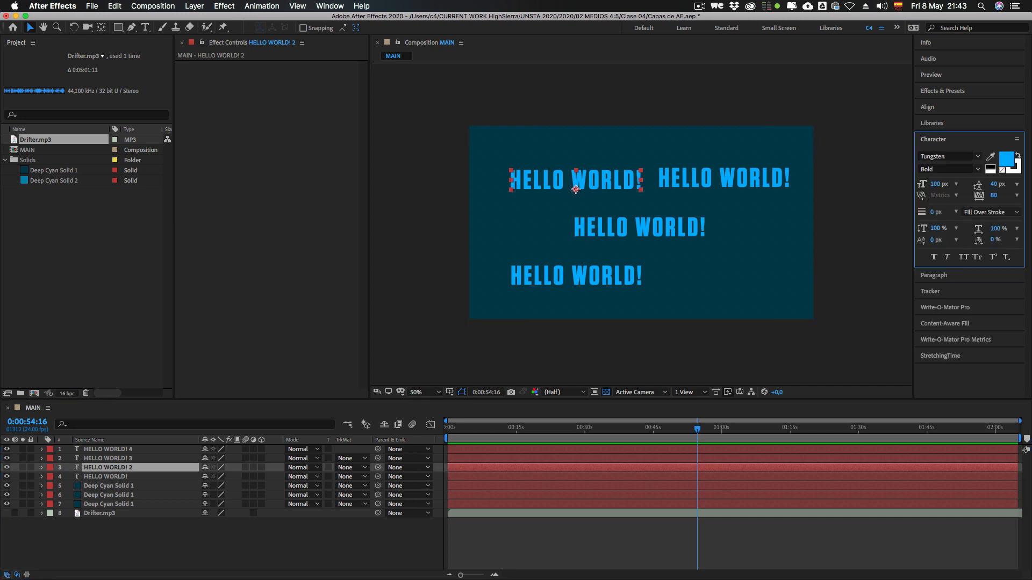
left_click(1006, 159)
left_click_drag(378, 267, 377, 272)
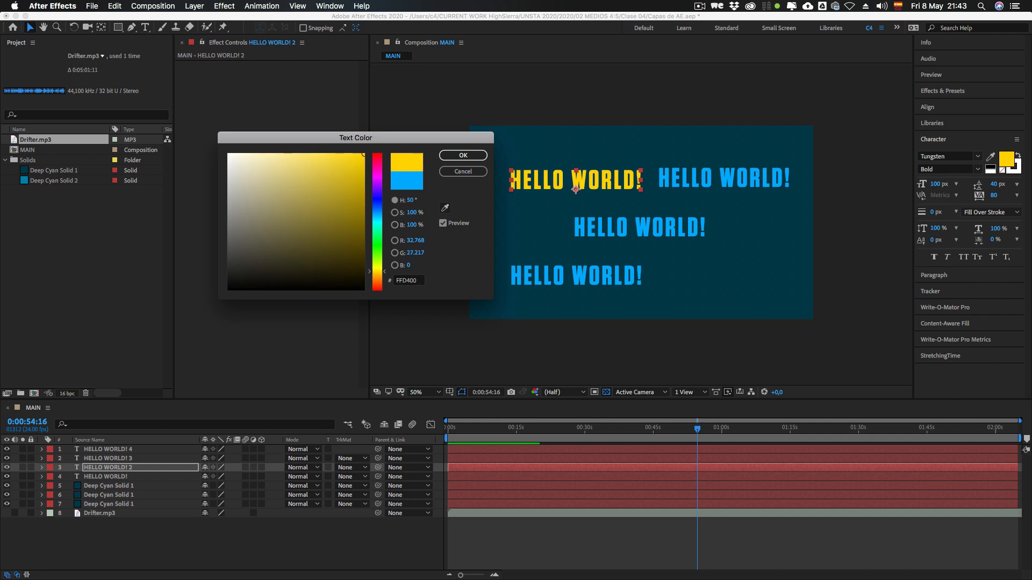
left_click(464, 155)
left_click(530, 220)
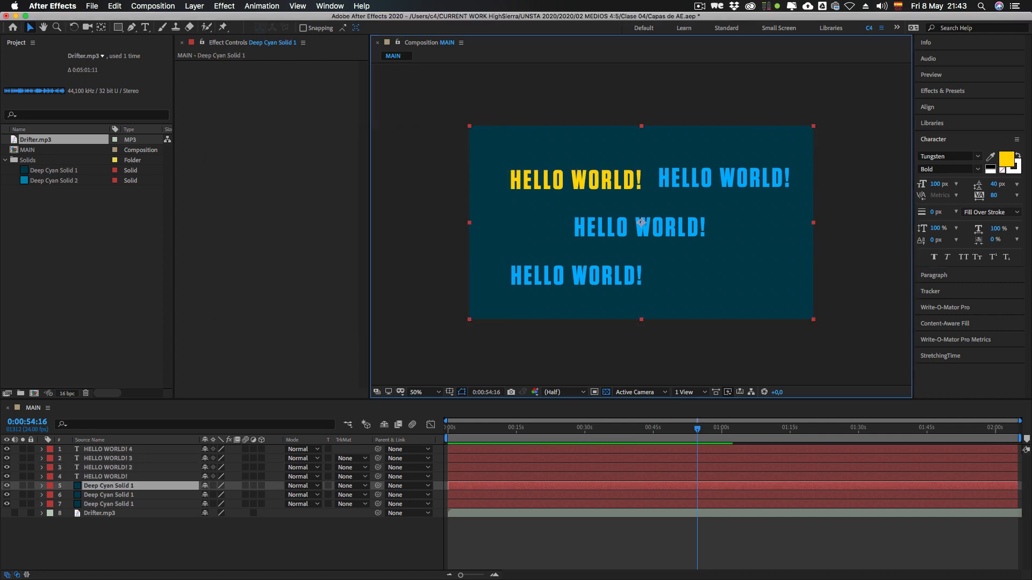
Step: Lock the yellow HELLO WORLD! 2 layer, try moving the uppermost Deep Cyan Solid 1 layer in the frame, and undo the move
key("super+shift+a")
left_click(576, 189)
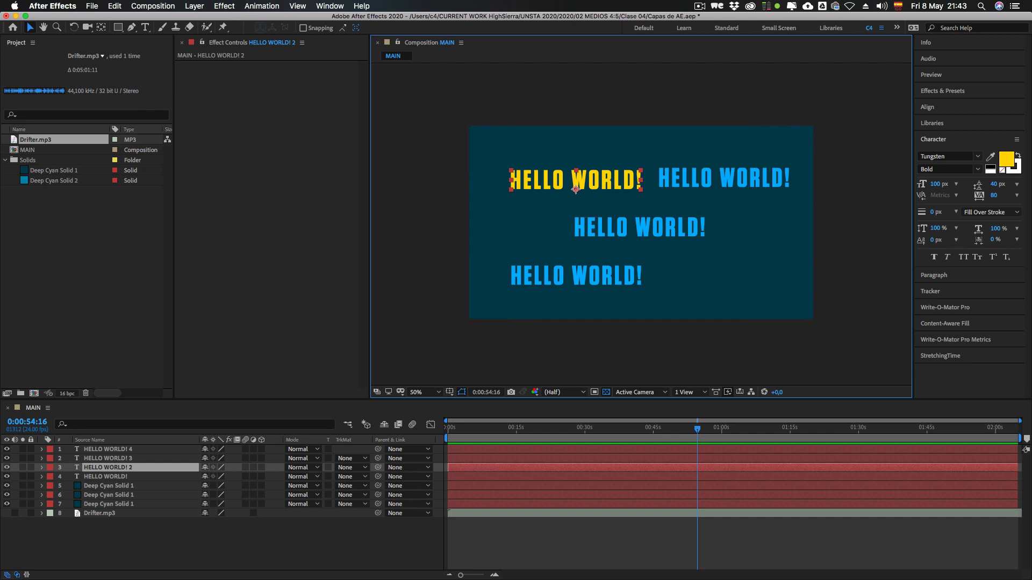
key("super+l")
left_click_drag(642, 221, 665, 260)
key("super+z")
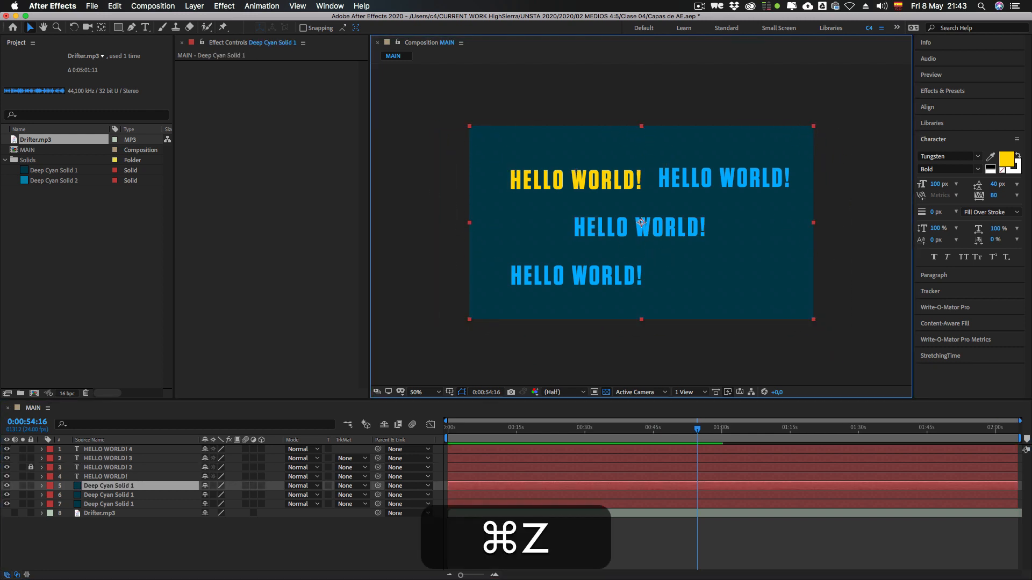
Step: Move the uppermost Deep Cyan Solid 1 layer toward the lower right of the frame and delete it
left_click(667, 352)
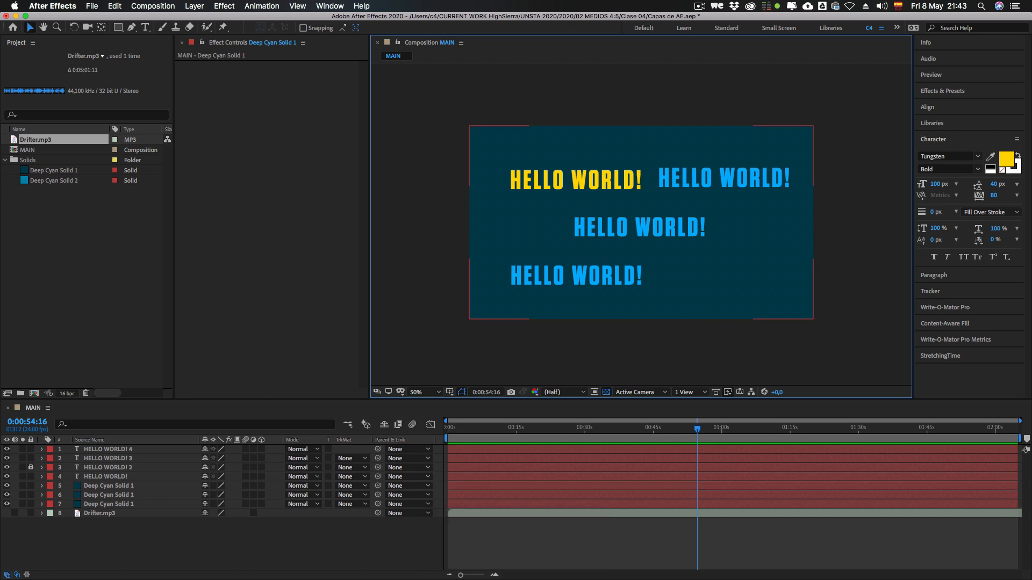
left_click_drag(641, 222, 805, 332)
key("BackSpace")
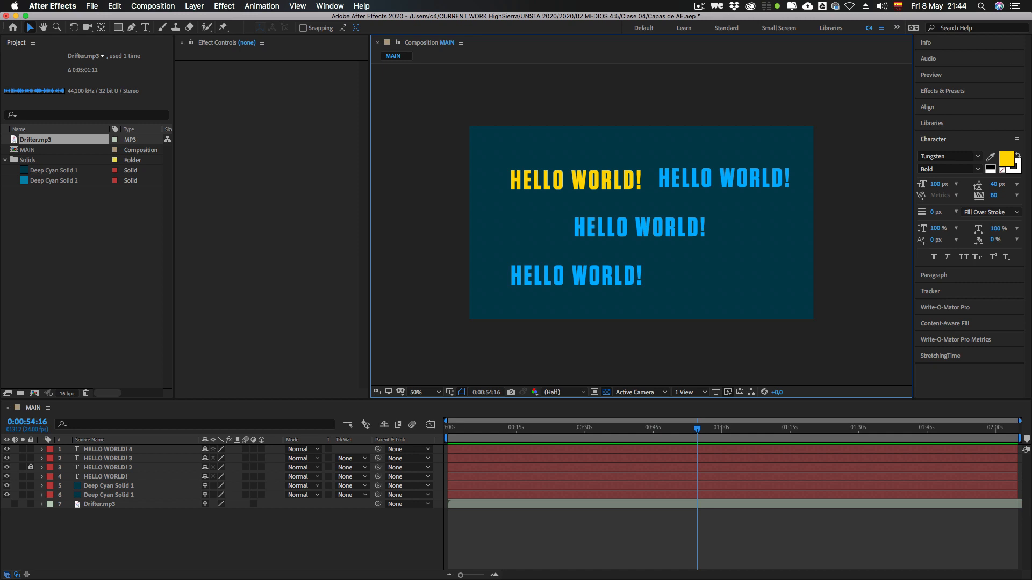
Step: Try to select the locked HELLO WORLD! 2 layer in the timeline, and clear the selection
left_click(108, 468)
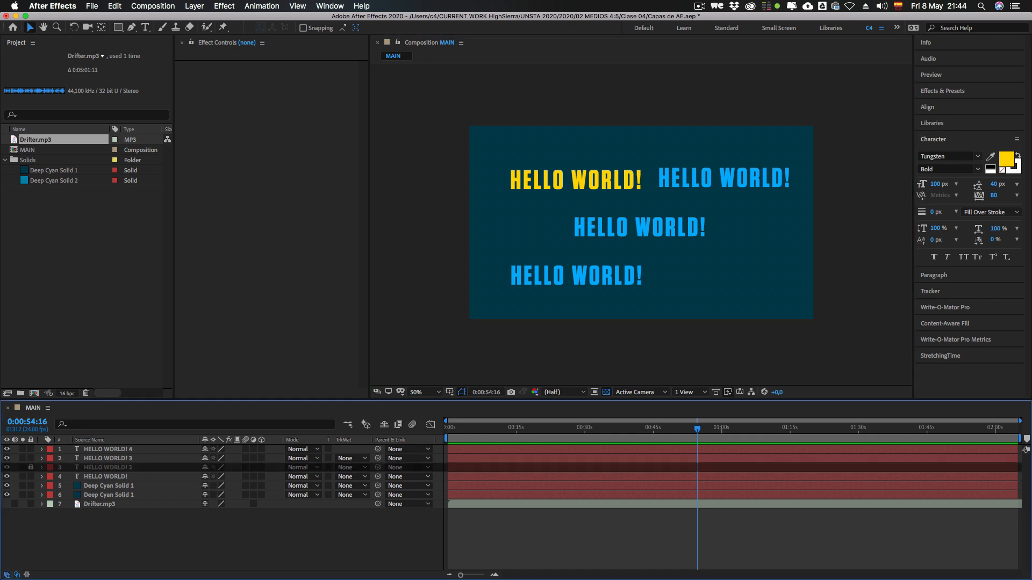
left_click(107, 459)
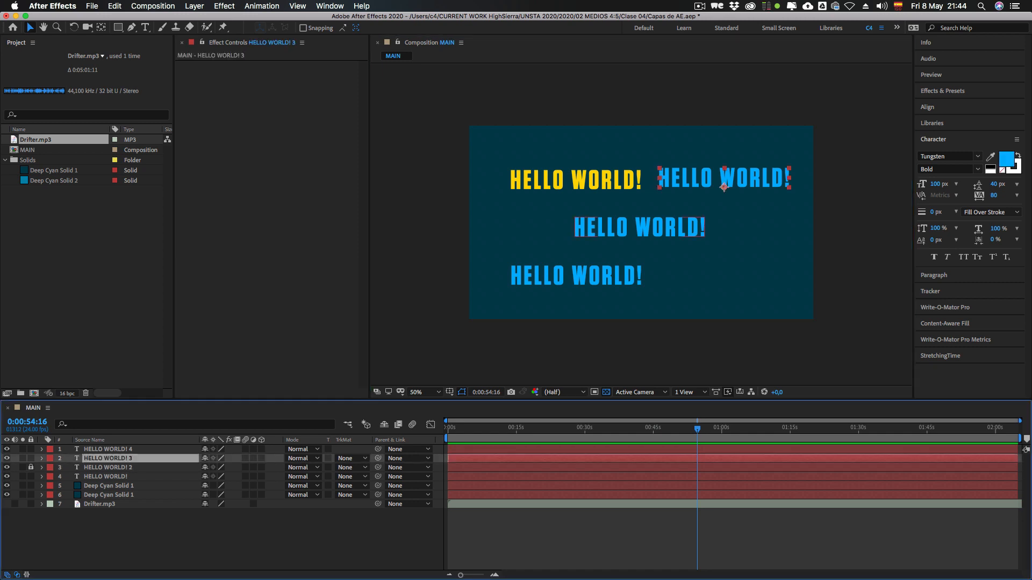
left_click(107, 467)
left_click_drag(108, 467, 113, 505)
key("super+shift+a")
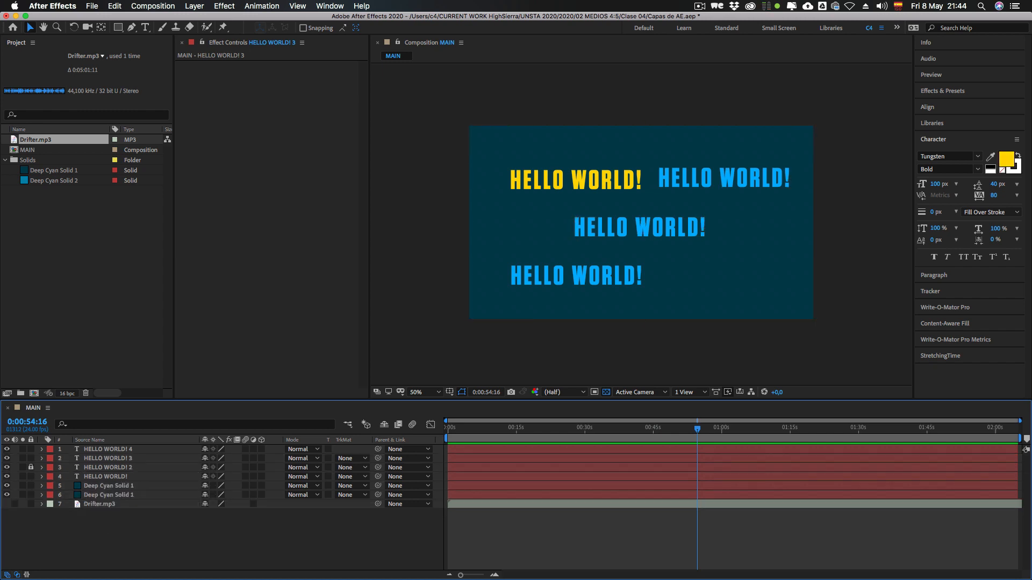
Step: Select all selectable layers of the MAIN composition and lock them
left_click(92, 6)
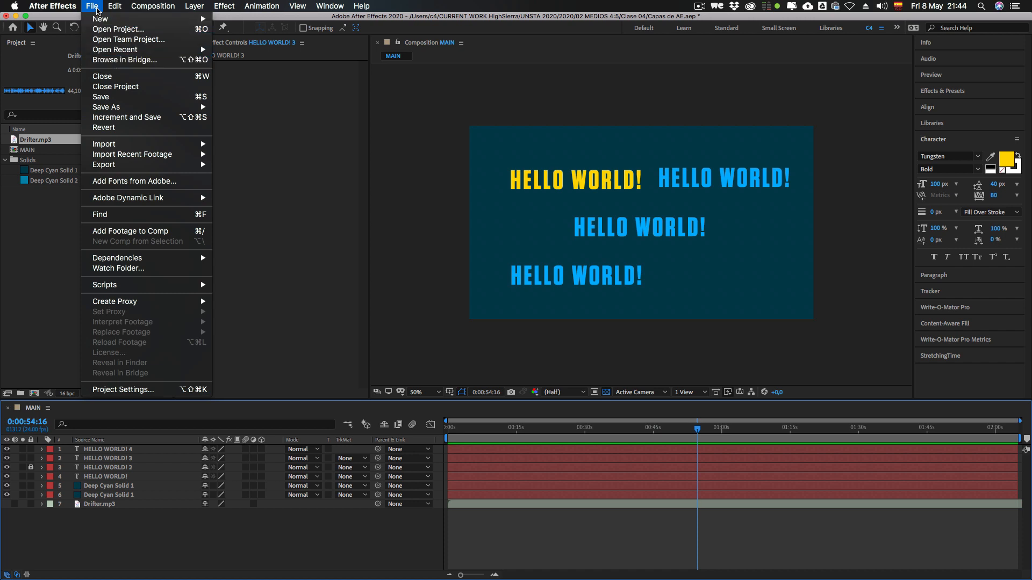
mouse_move(114, 7)
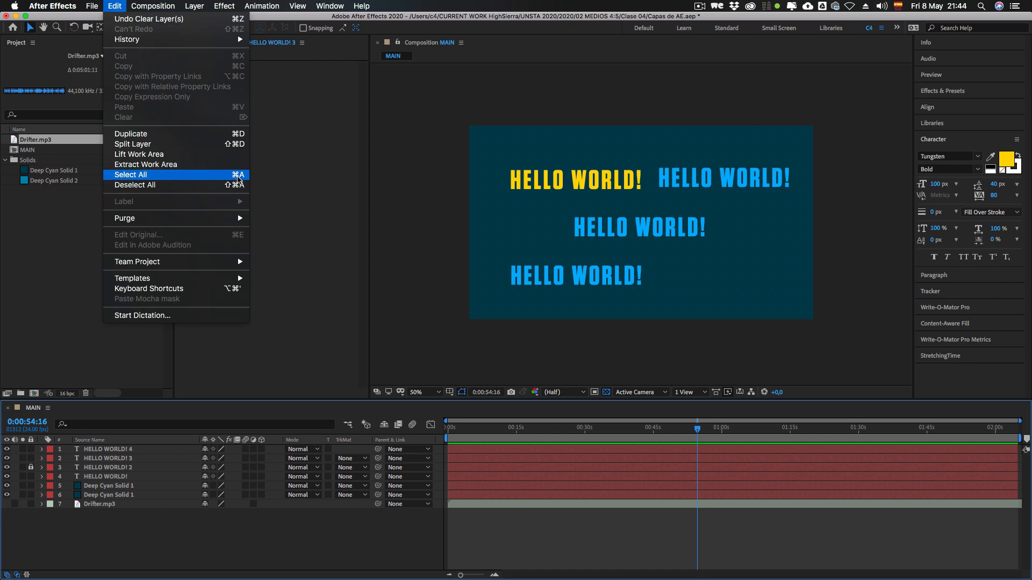
key("super+a")
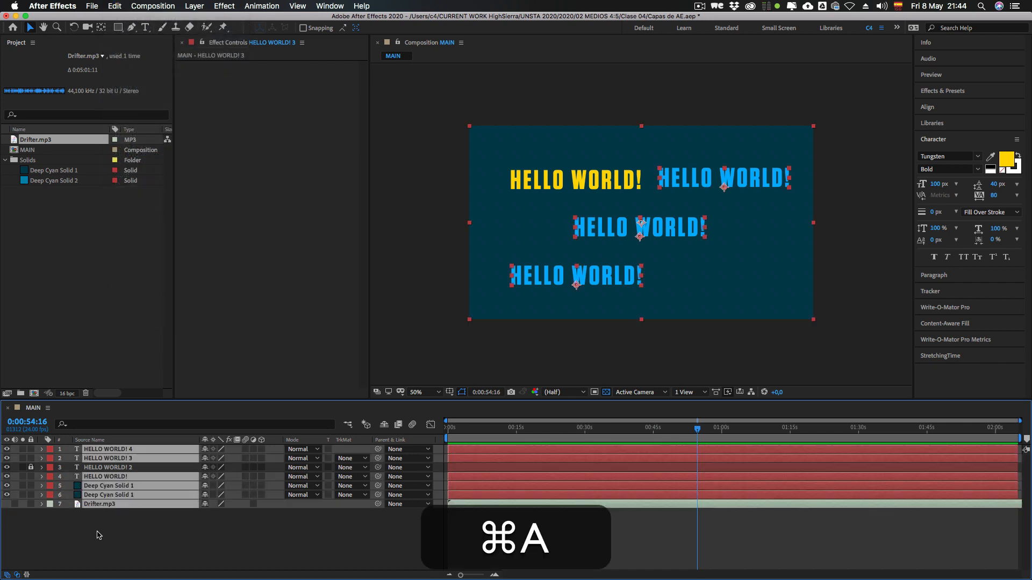
left_click(31, 486)
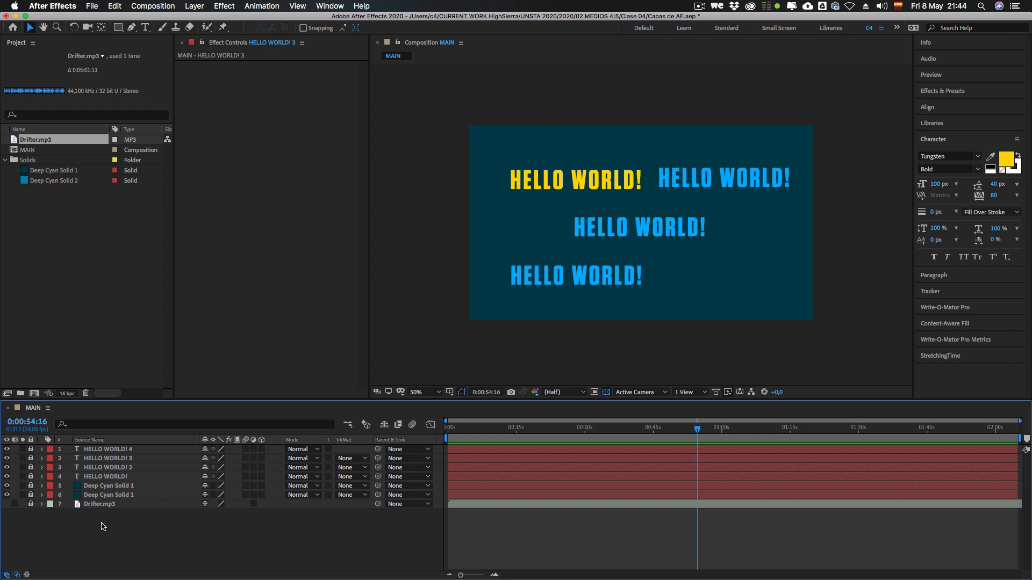
Step: Unlock every layer of the MAIN composition and select them all
key("super+a")
left_click_drag(29, 506, 31, 448)
key("super+a")
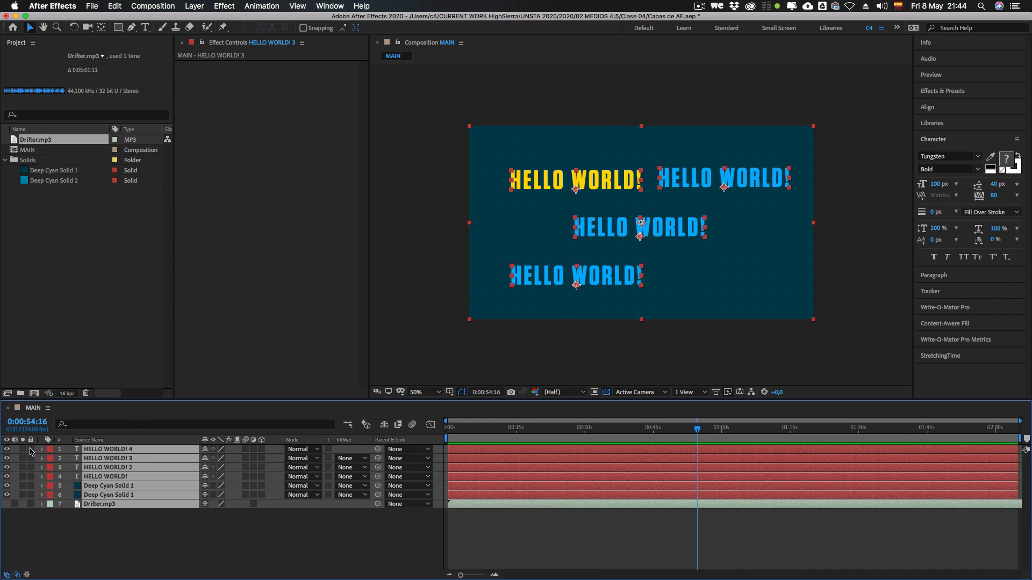
Step: Lock all layers in one sweep, unlock them the same way, and select all of them again
left_click_drag(31, 449, 31, 504)
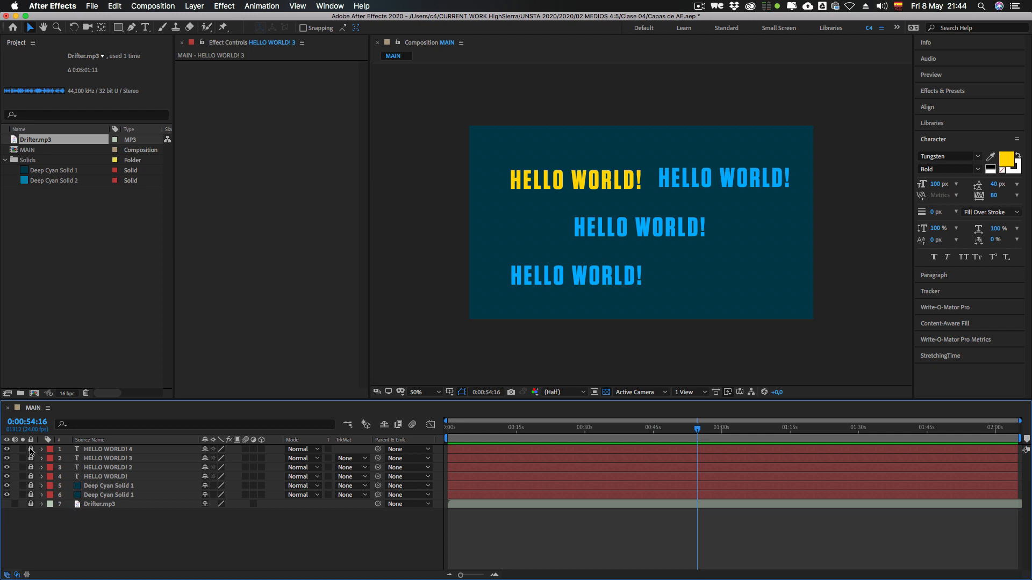
left_click_drag(30, 453, 31, 505)
key("super+a")
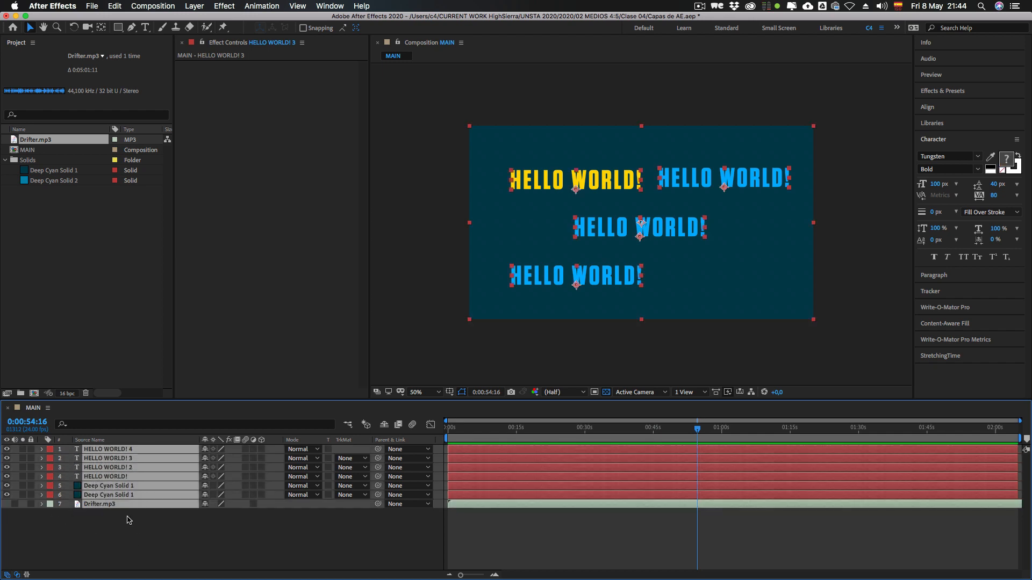
Step: Clear the selection and delete the Drifter.mp3 layer from the timeline
left_click(86, 524)
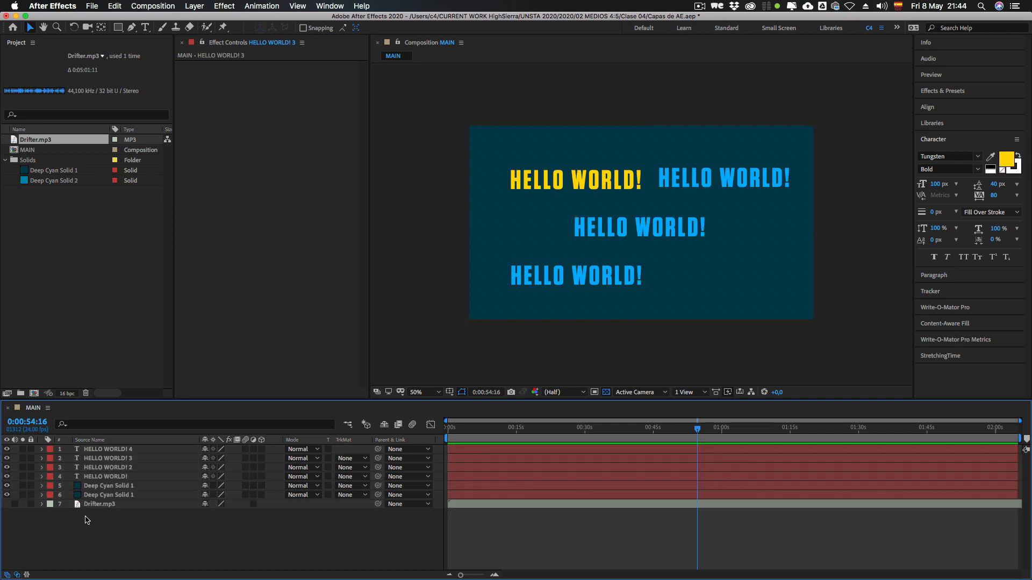
left_click(99, 505)
key("BackSpace")
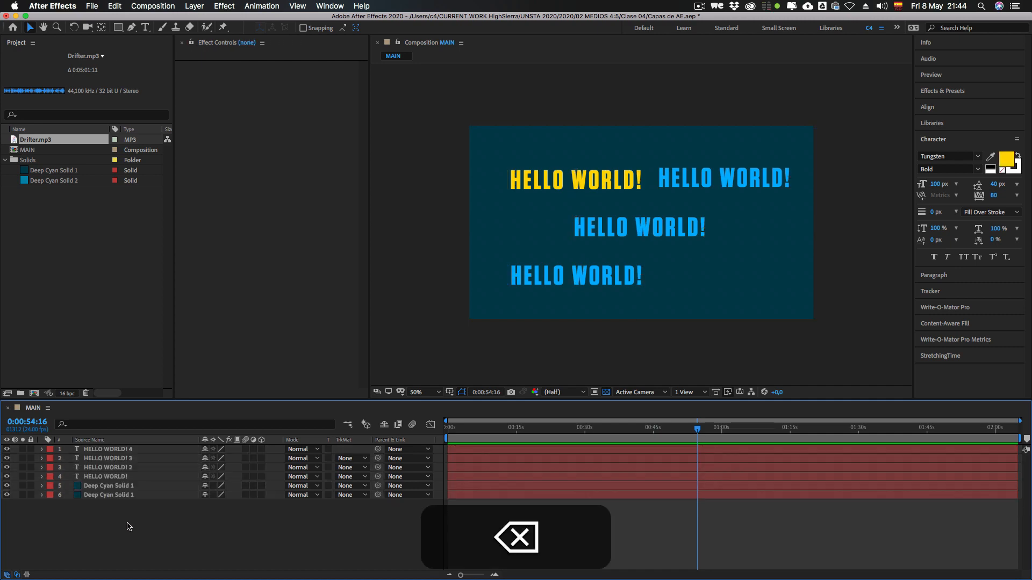
Step: Select all remaining layers and hide them together
key("super+a")
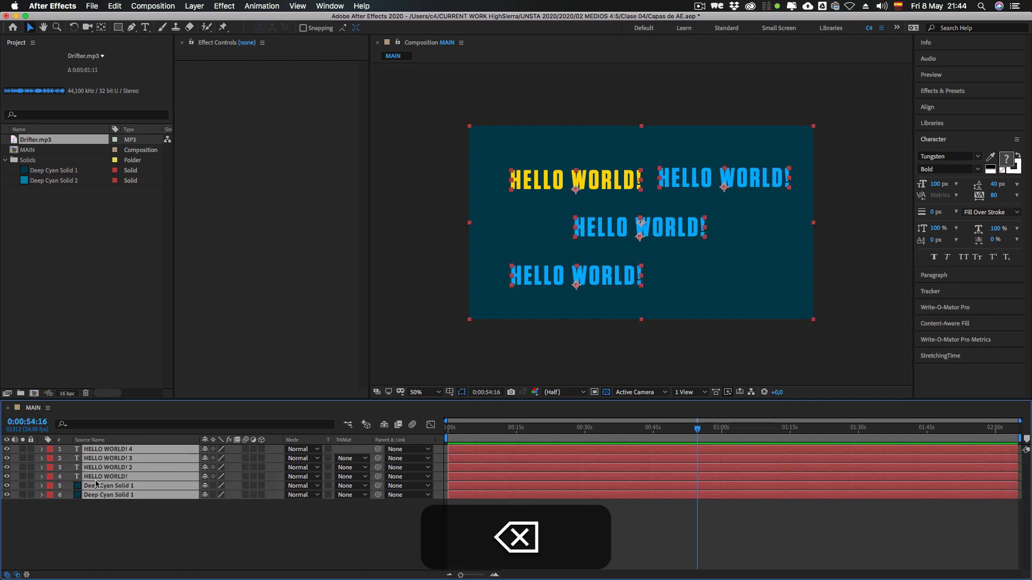
left_click(6, 450)
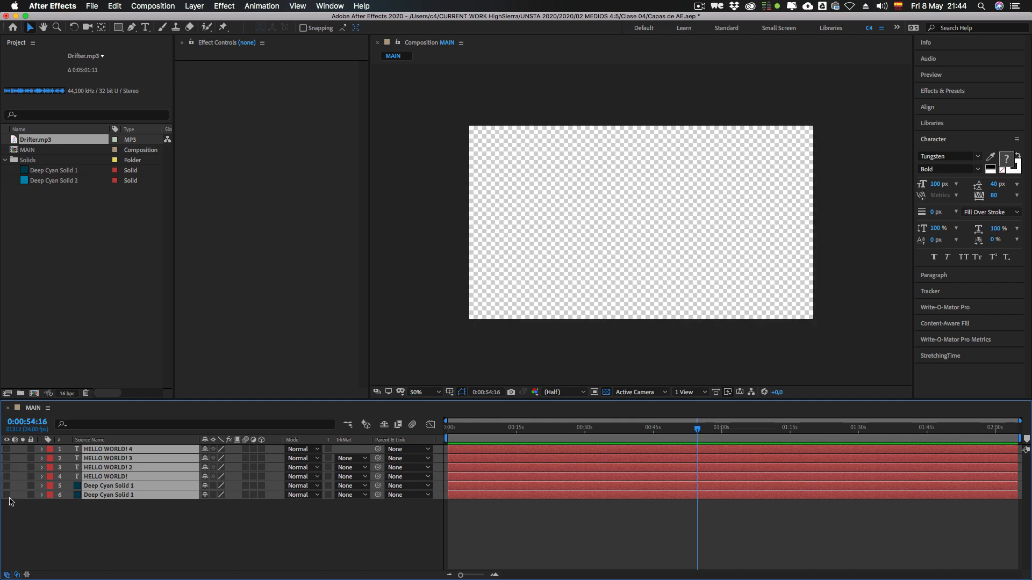
Step: Make all six layers of the MAIN composition visible again and clear the selection
left_click_drag(6, 497, 22, 449)
left_click(107, 536)
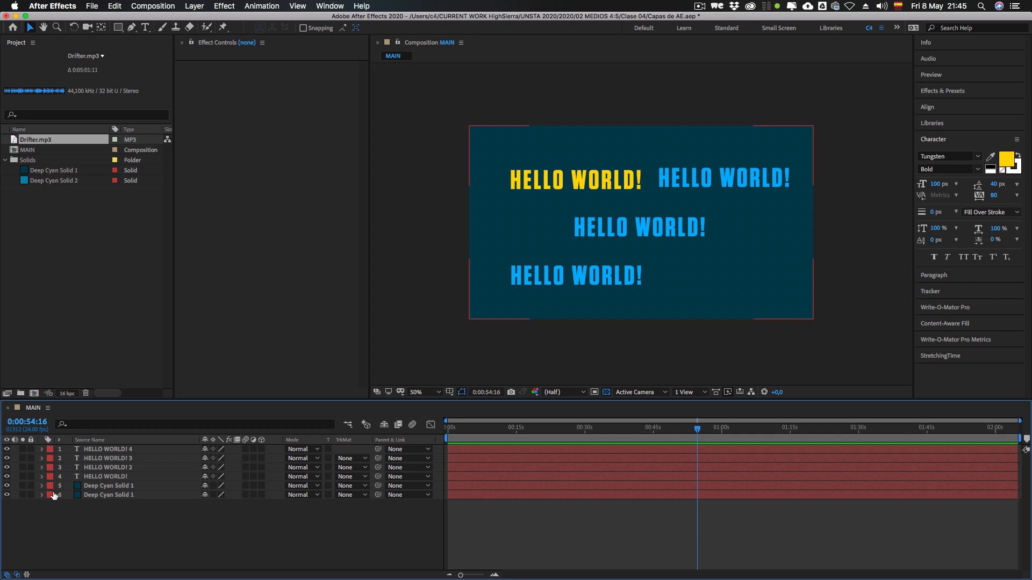
Step: Select the text and solid layers one at a time to identify each one in the composition
left_click(105, 449)
left_click(106, 460)
left_click(106, 468)
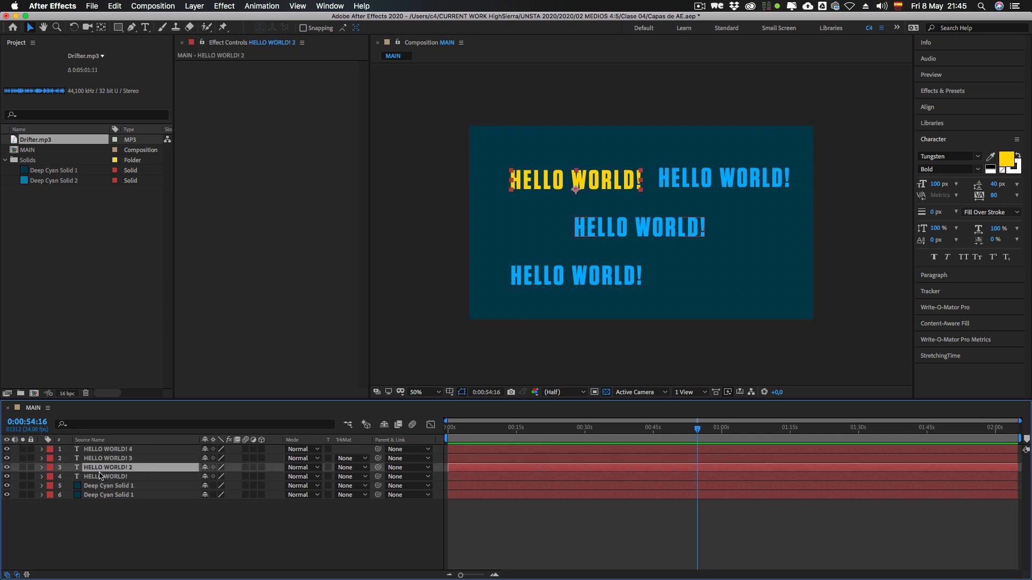
left_click(100, 477)
left_click(99, 486)
left_click(97, 509)
left_click(101, 495)
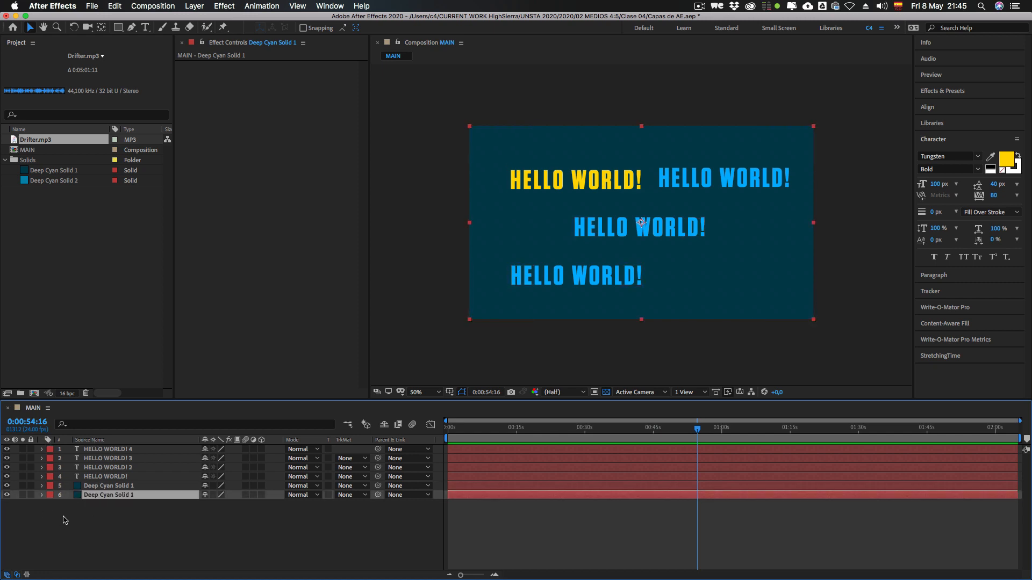
left_click(90, 519)
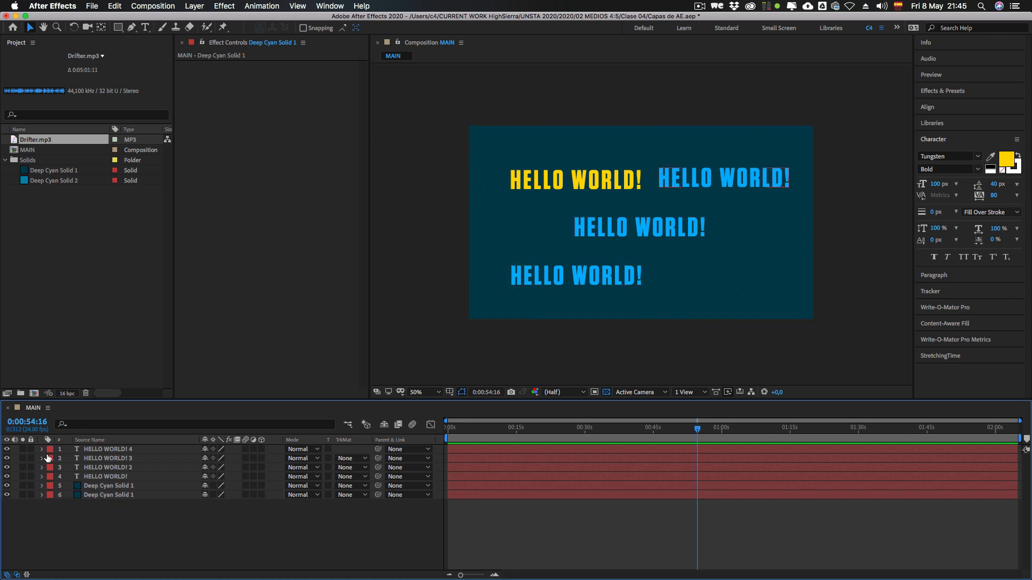
left_click(99, 450)
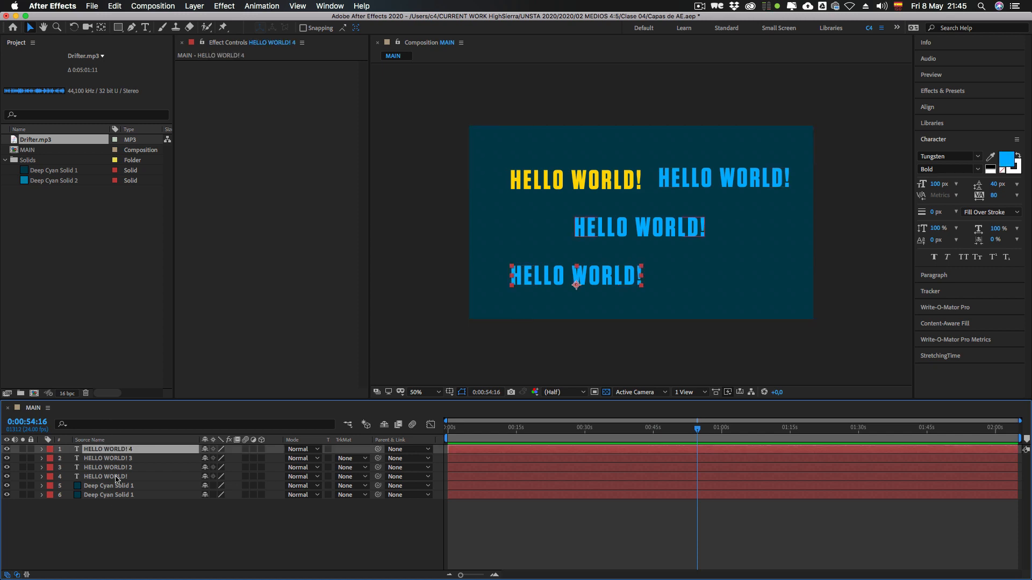
left_click(119, 518)
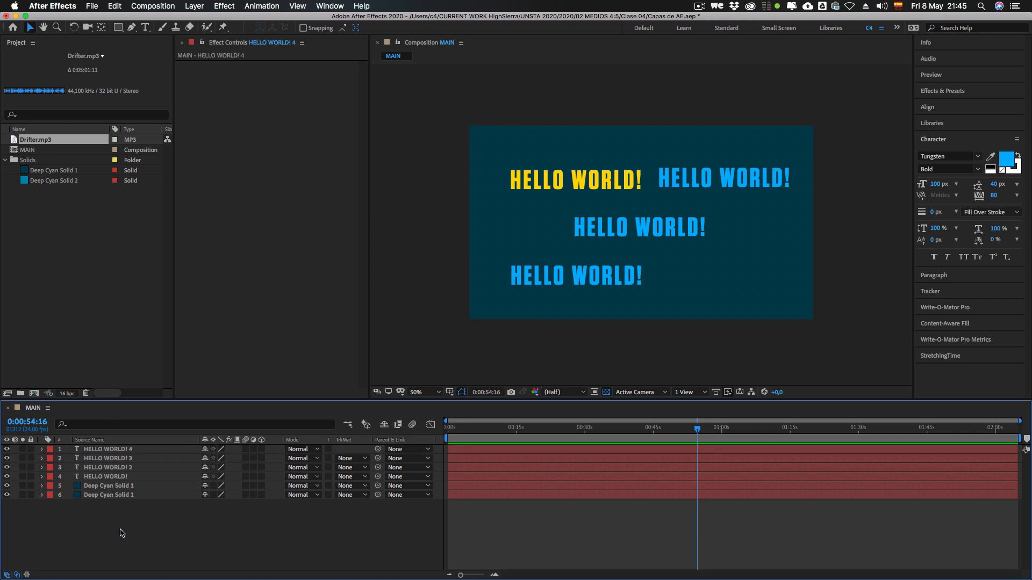
Step: Recolor the upper Deep Cyan Solid 1 layer to gray-green 4C503F and move it down so it covers only the composition's lower part
left_click(106, 486)
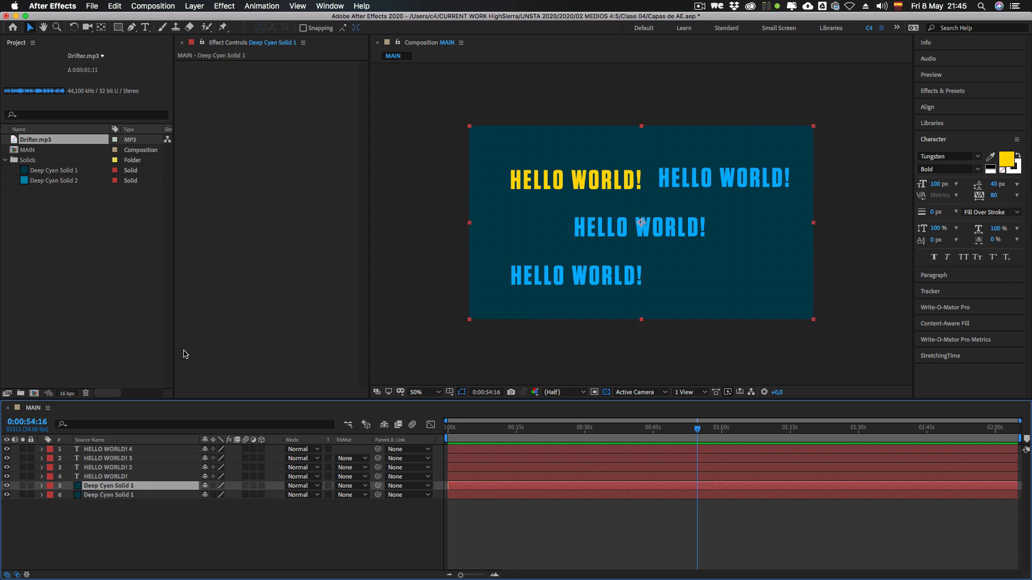
key("shift+super+y")
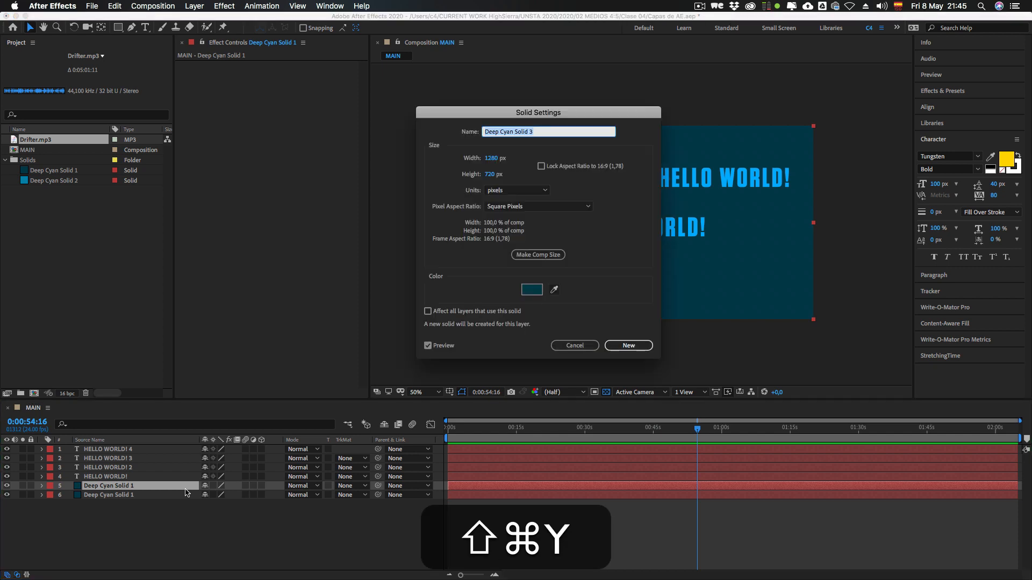
left_click(531, 290)
left_click(272, 263)
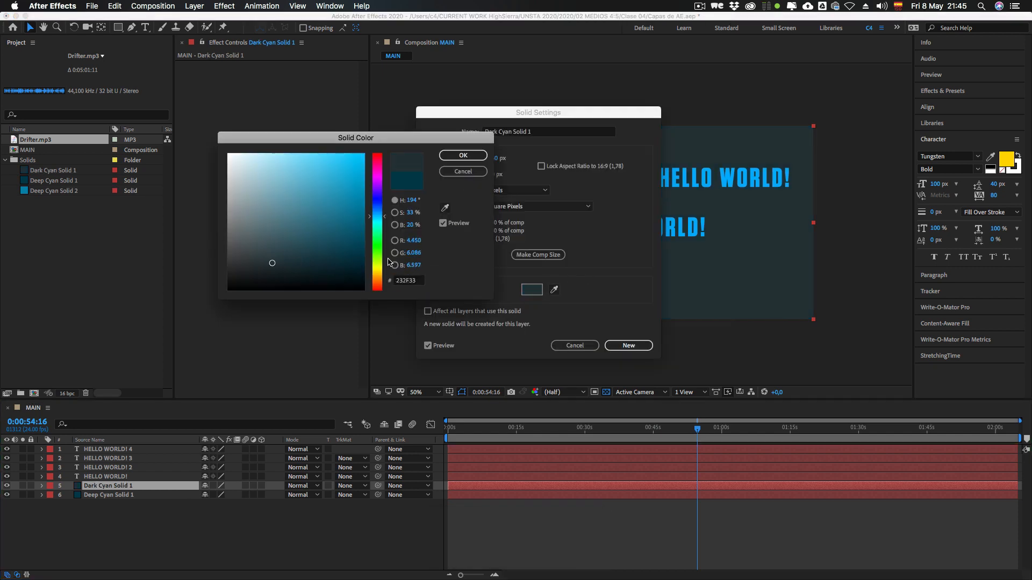
left_click(378, 262)
left_click_drag(277, 255, 255, 247)
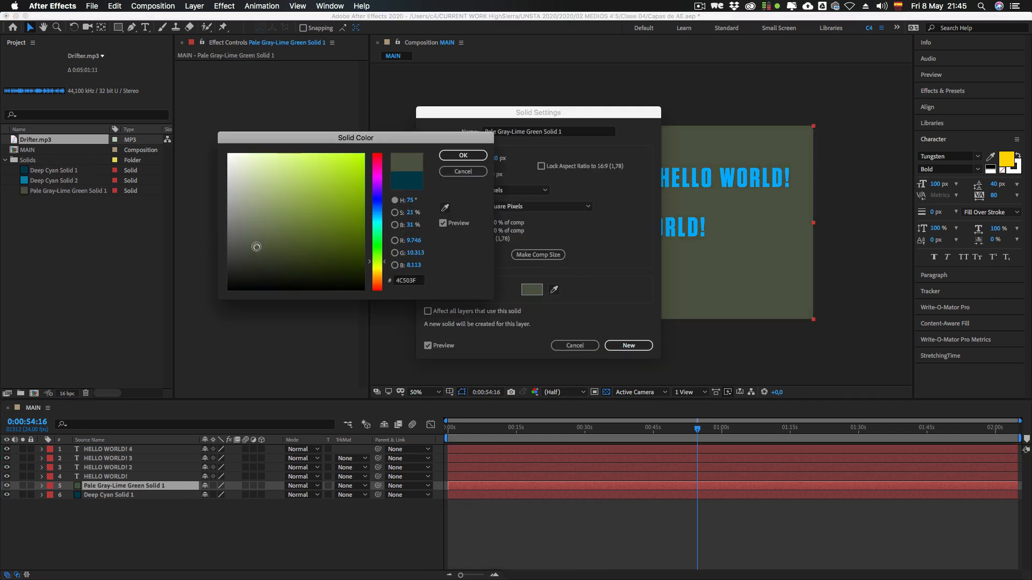
key("Return")
key("Return")
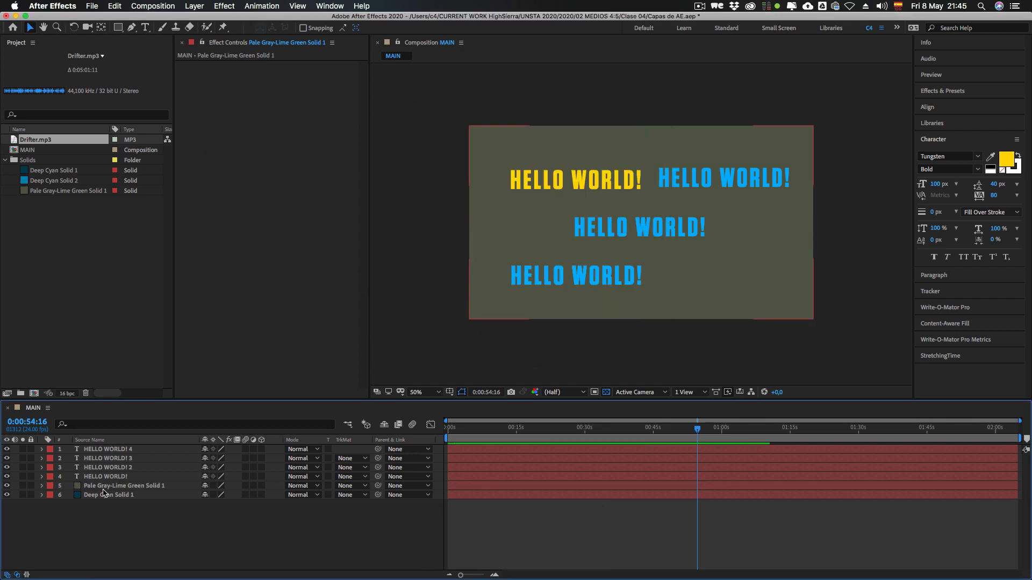
left_click_drag(750, 222, 748, 349)
left_click(96, 543)
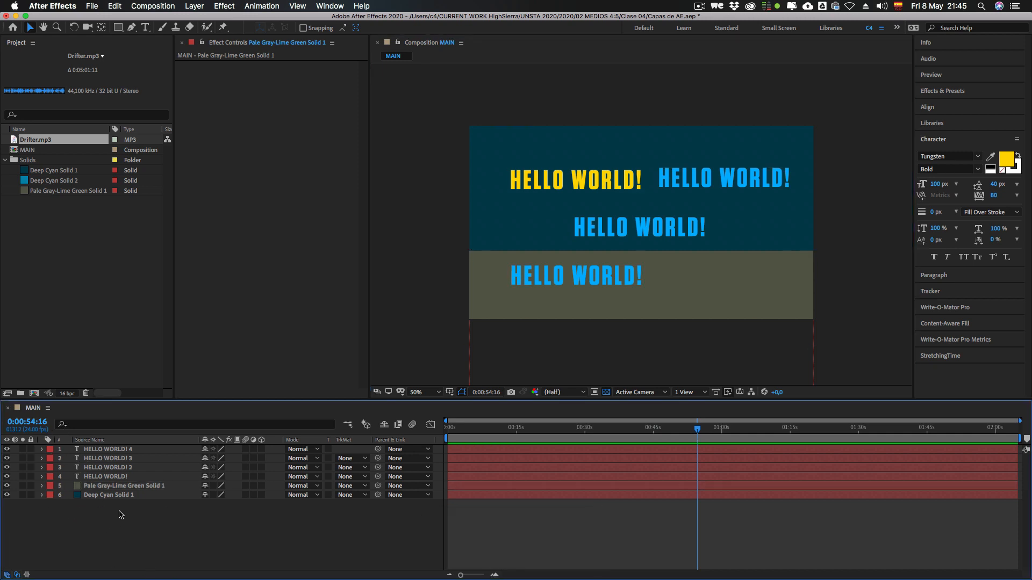
Step: Assign the Orange label to both solid layers in the timeline and clear the selection
left_click_drag(134, 512, 88, 481)
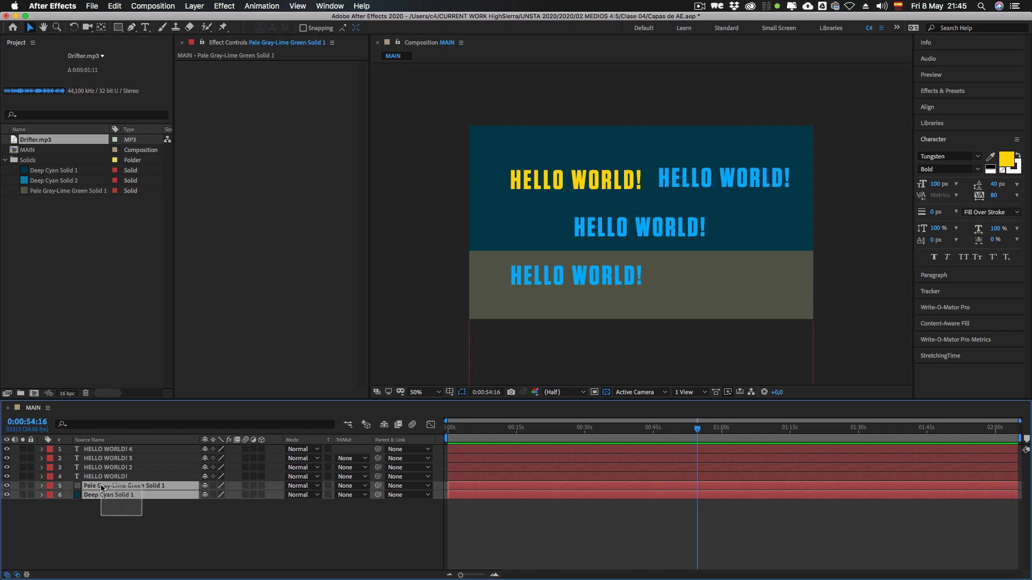
left_click(49, 496)
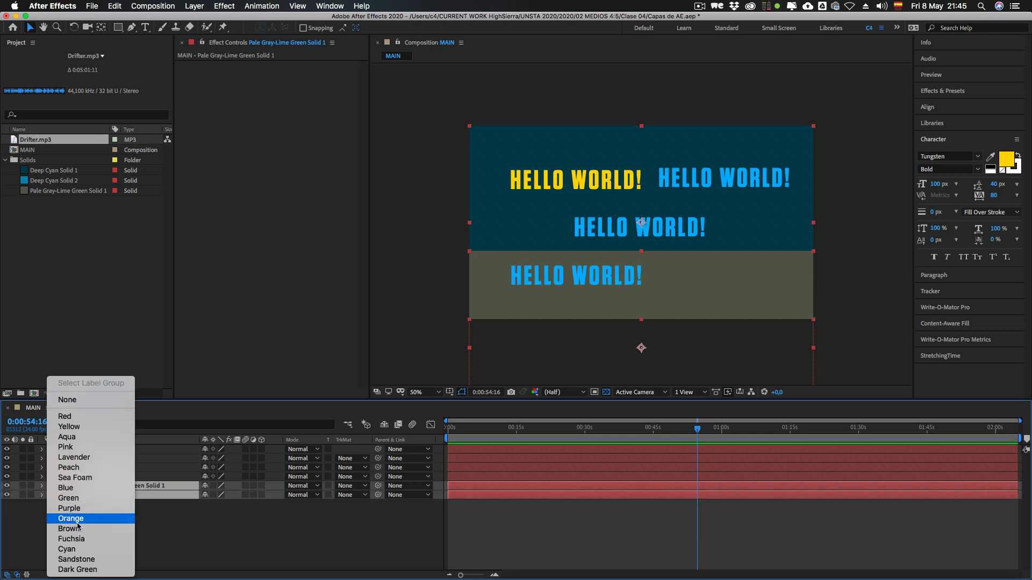
left_click(33, 509)
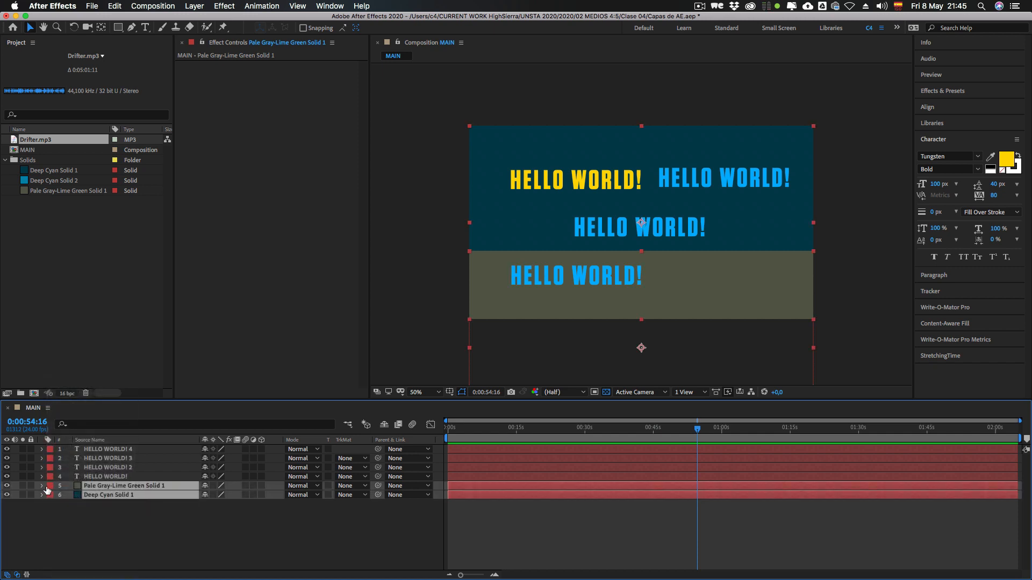
left_click(49, 495)
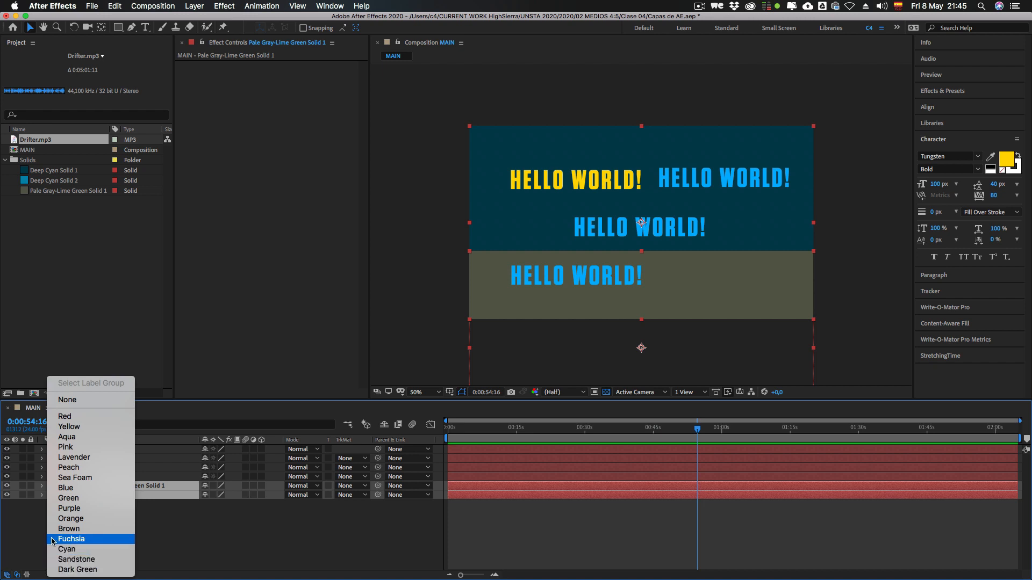
left_click(72, 519)
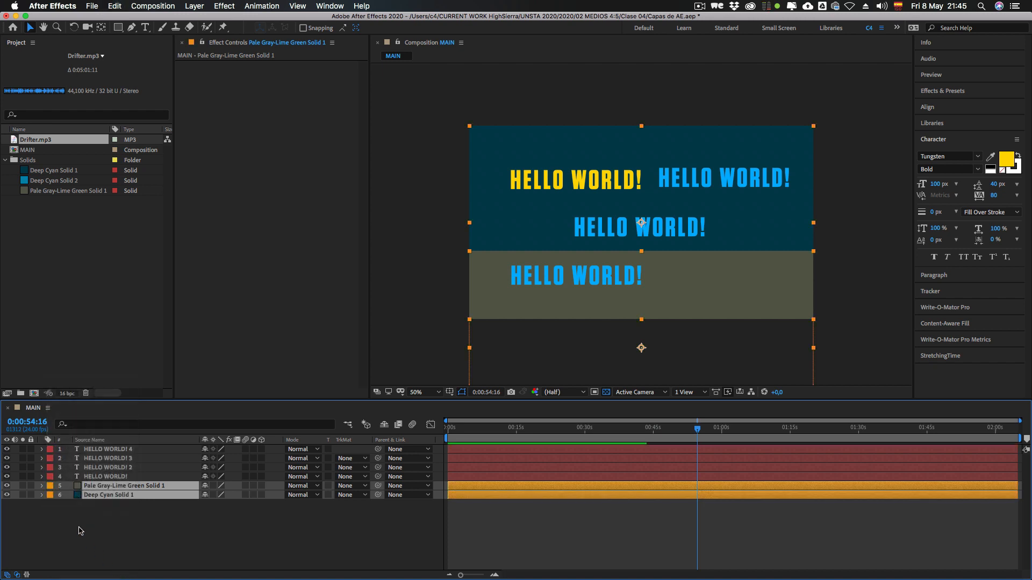
left_click(124, 554)
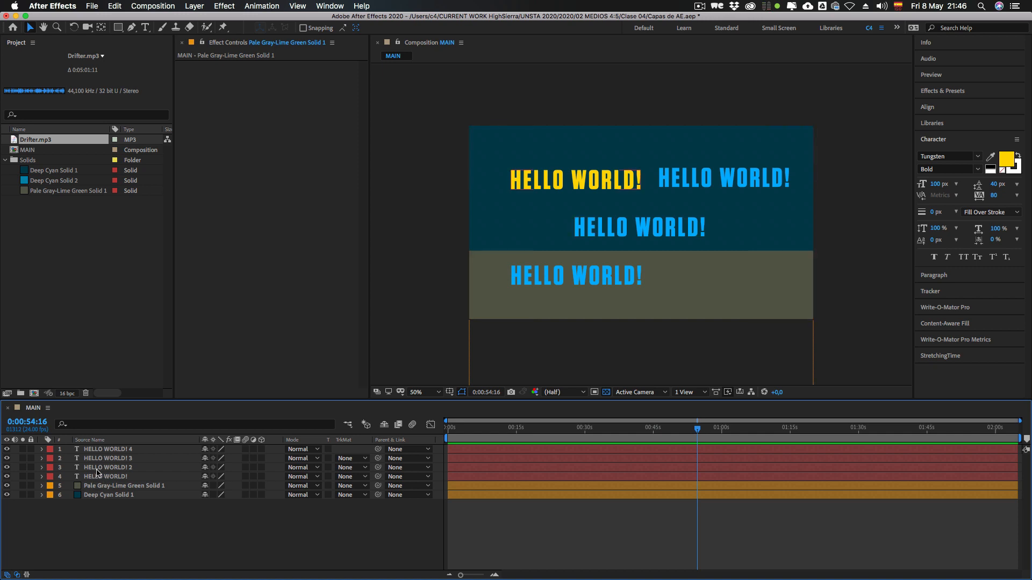
Step: Duplicate the HELLO WORLD! 2 layer, bring the copy to the top of the stack and place its text at the composition's lower right
left_click(104, 468)
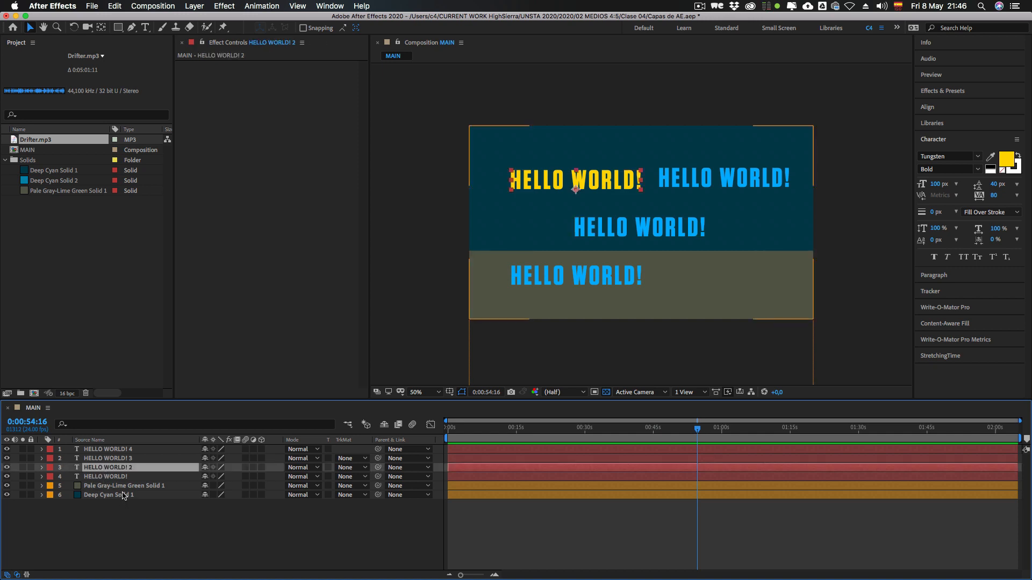
key("super+d")
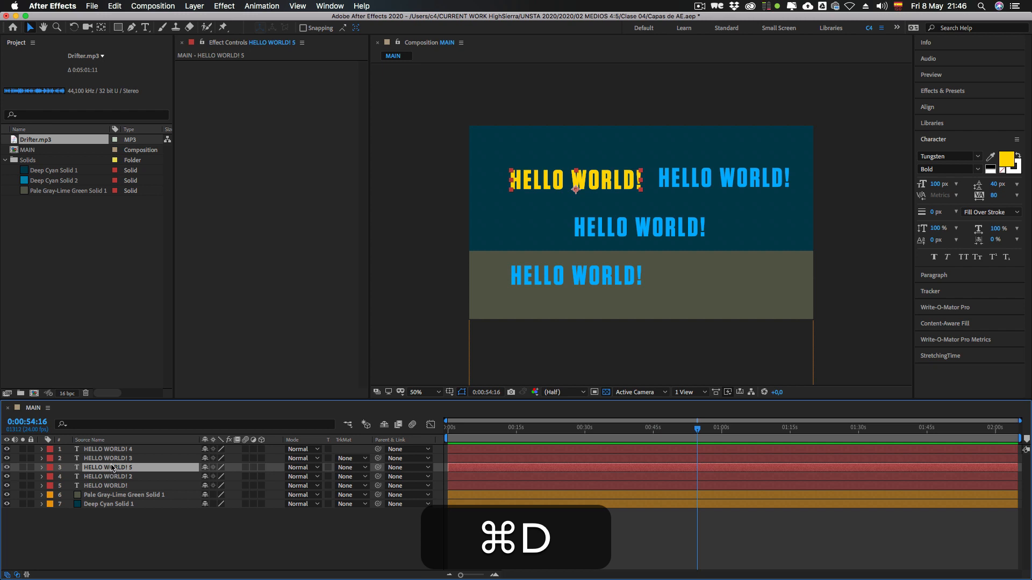
left_click_drag(111, 468, 106, 447)
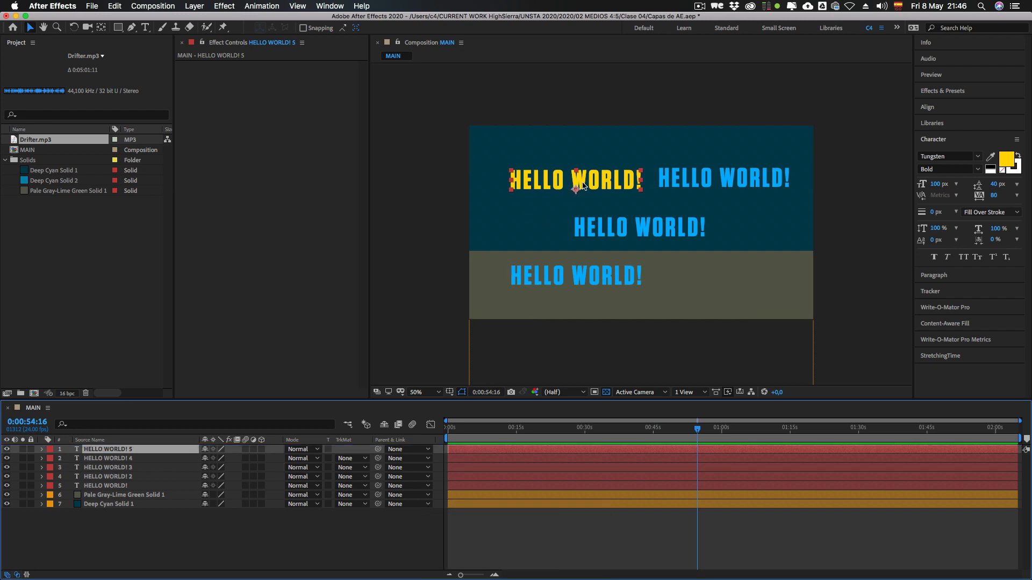
left_click_drag(584, 185, 742, 280)
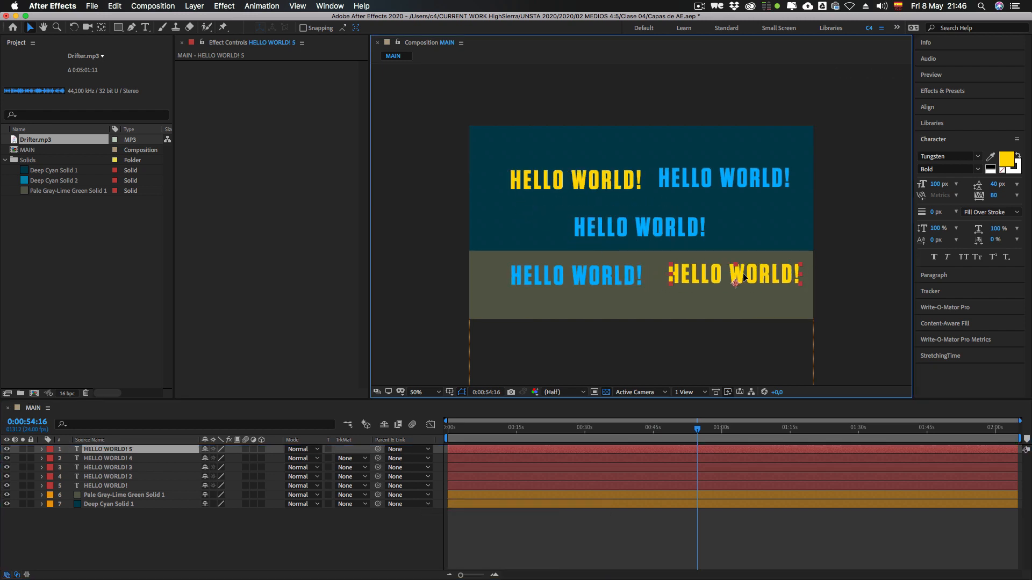
left_click(118, 547)
Step: Assign the Yellow label to the two yellow text layers, HELLO WORLD! 2 and HELLO WORLD! 5
left_click(108, 450)
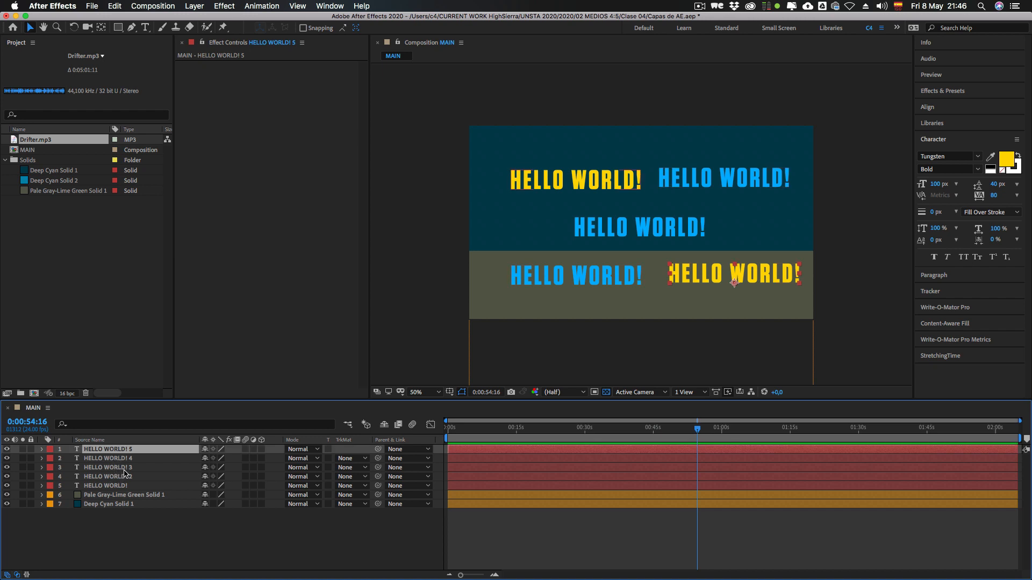
left_click(124, 470)
left_click(122, 477)
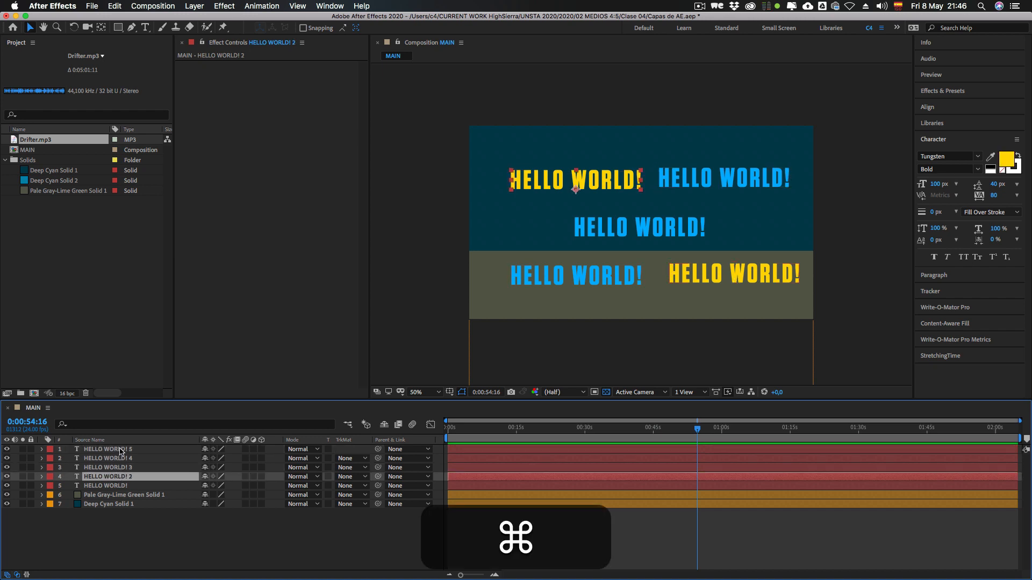
left_click(118, 450, "super")
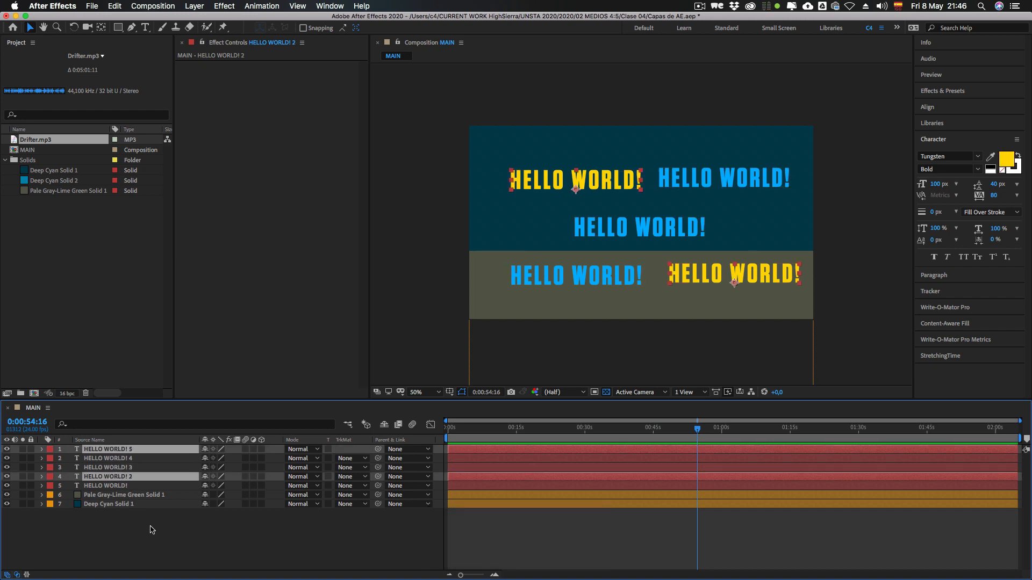
left_click(49, 477)
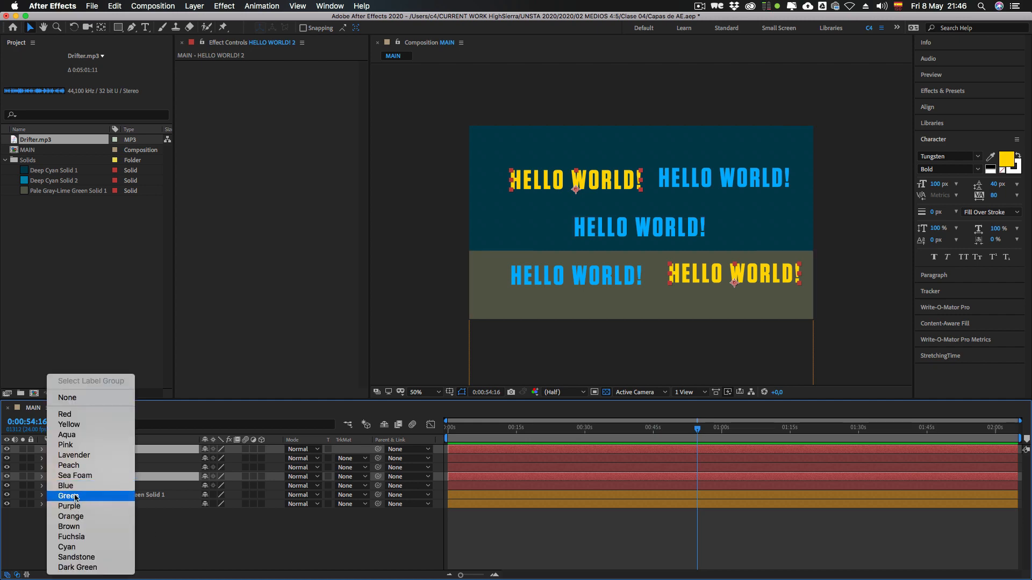
left_click(72, 425)
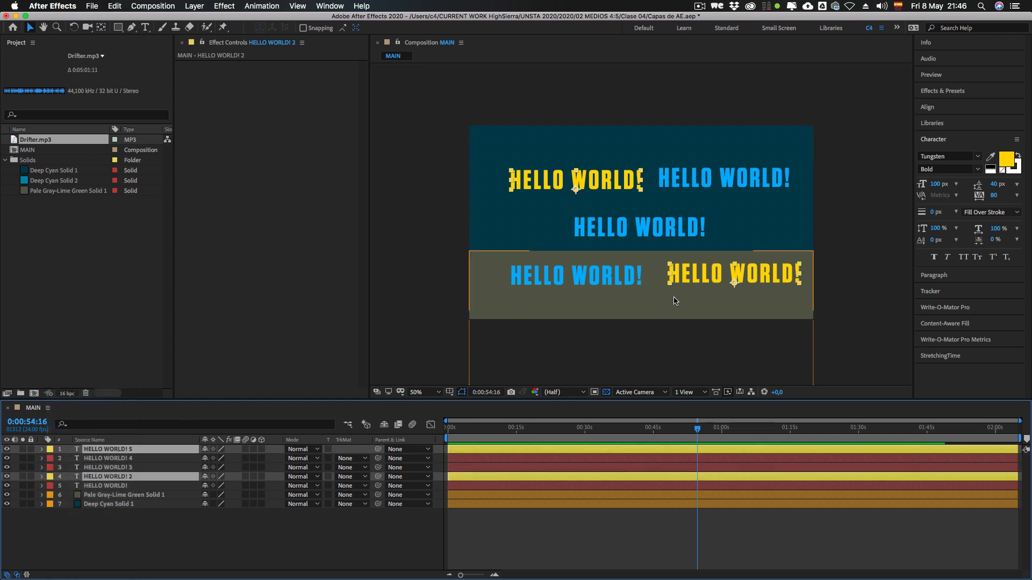
Step: Shift the upper yellow HELLO WORLD! text slightly down and left, and the lower yellow one slightly up and left
left_click(679, 331)
left_click(837, 319)
left_click(776, 280)
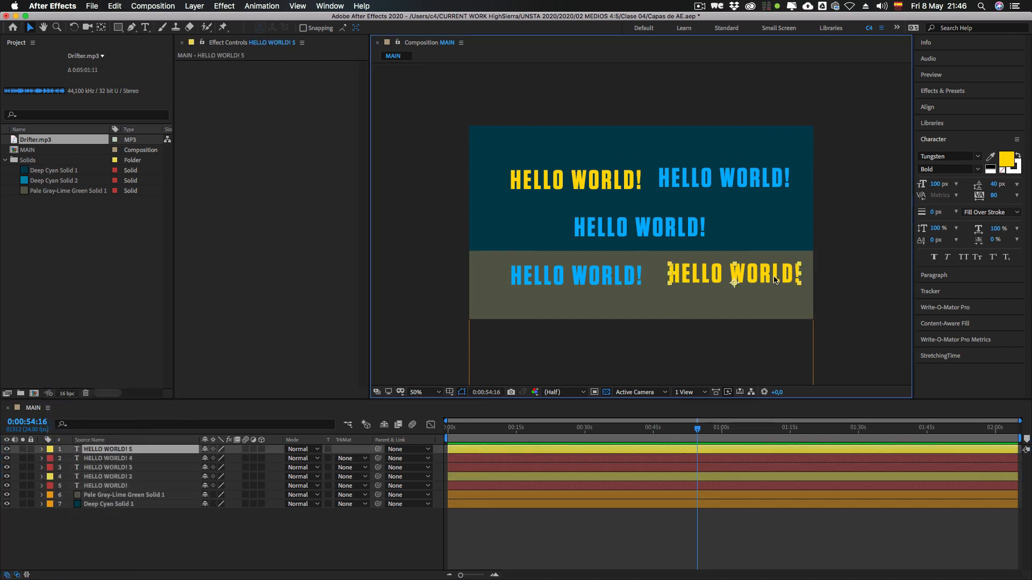
left_click(614, 192)
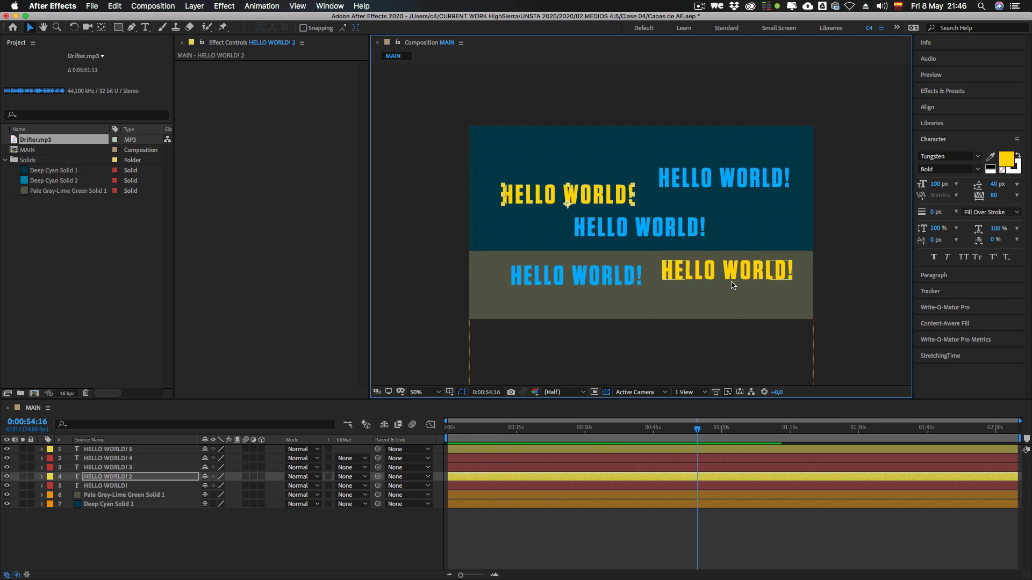
left_click(710, 272)
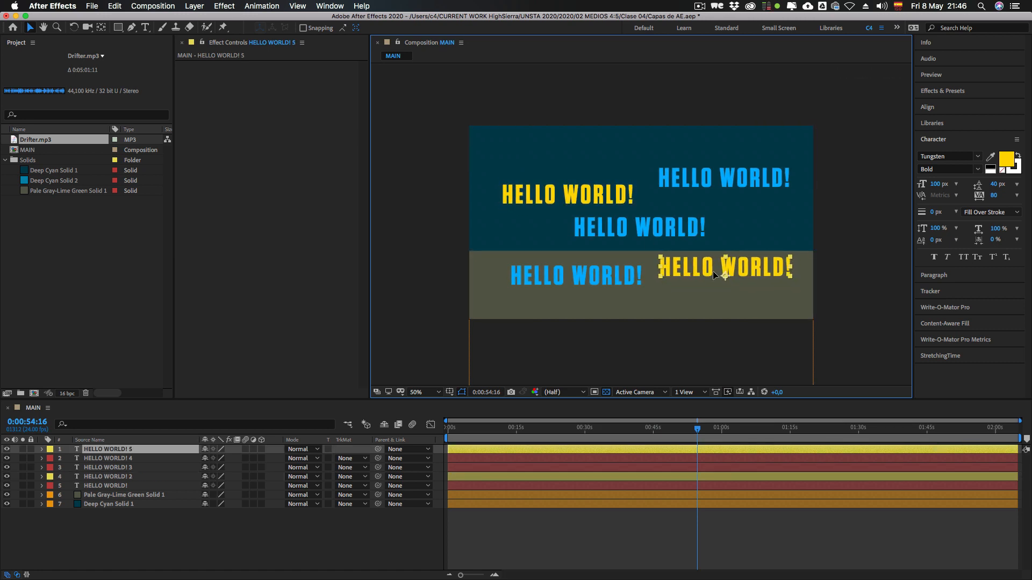
left_click(625, 203)
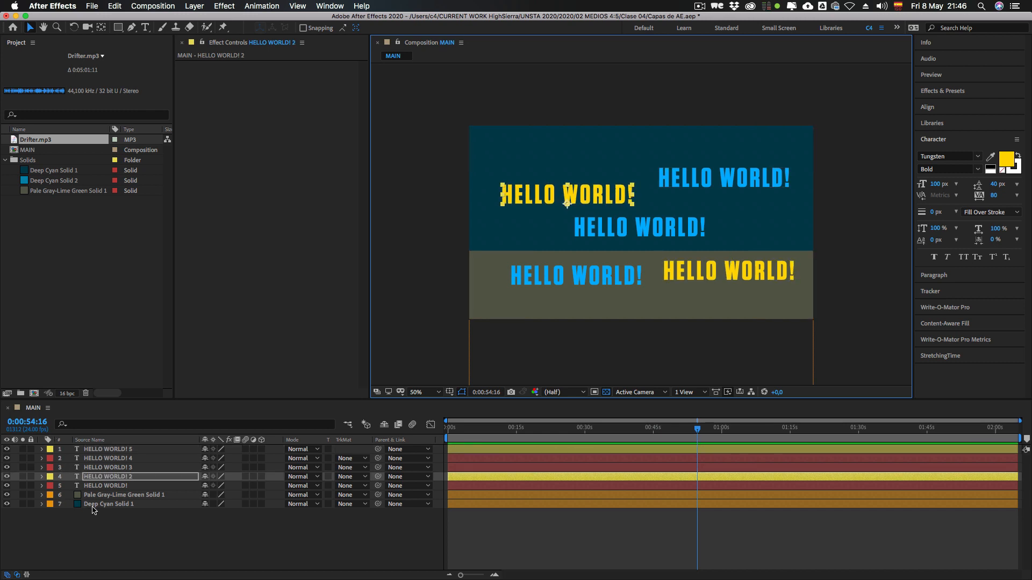
Step: Select the layers by label group, first the yellow-labelled texts and then the orange-labelled solids
left_click(50, 477, "ctrl")
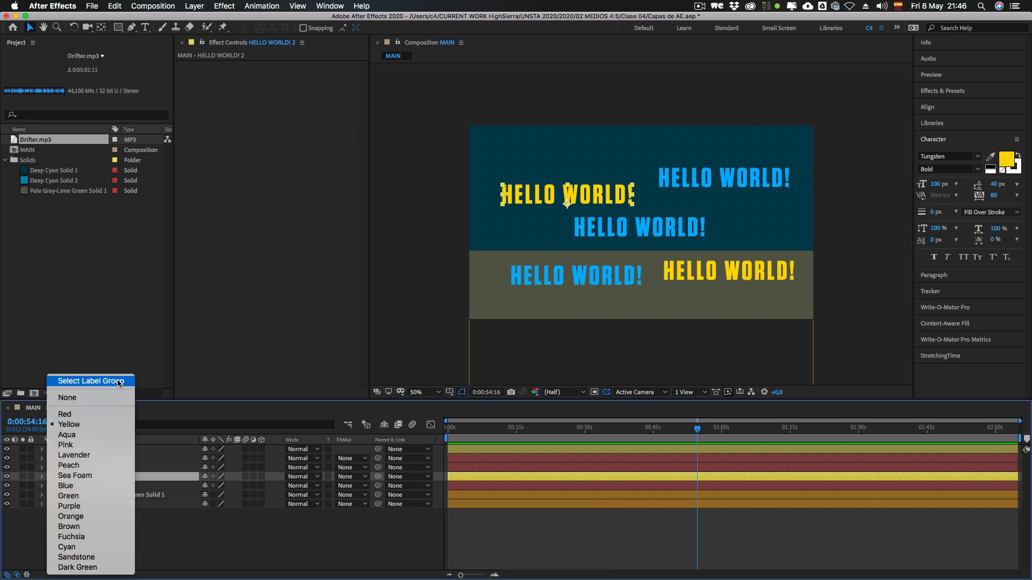
left_click(87, 382)
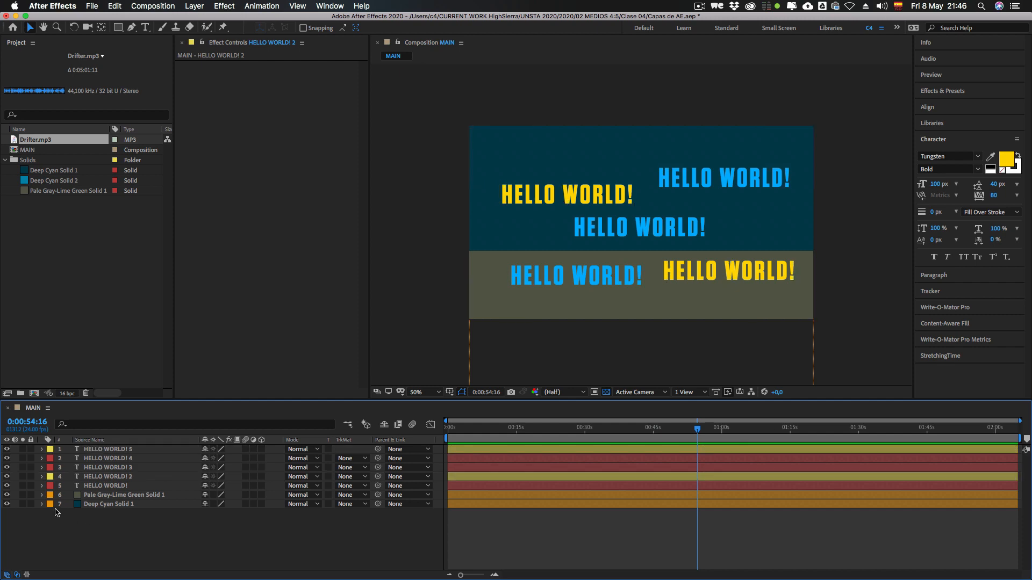
left_click(55, 504)
left_click(50, 504, "ctrl")
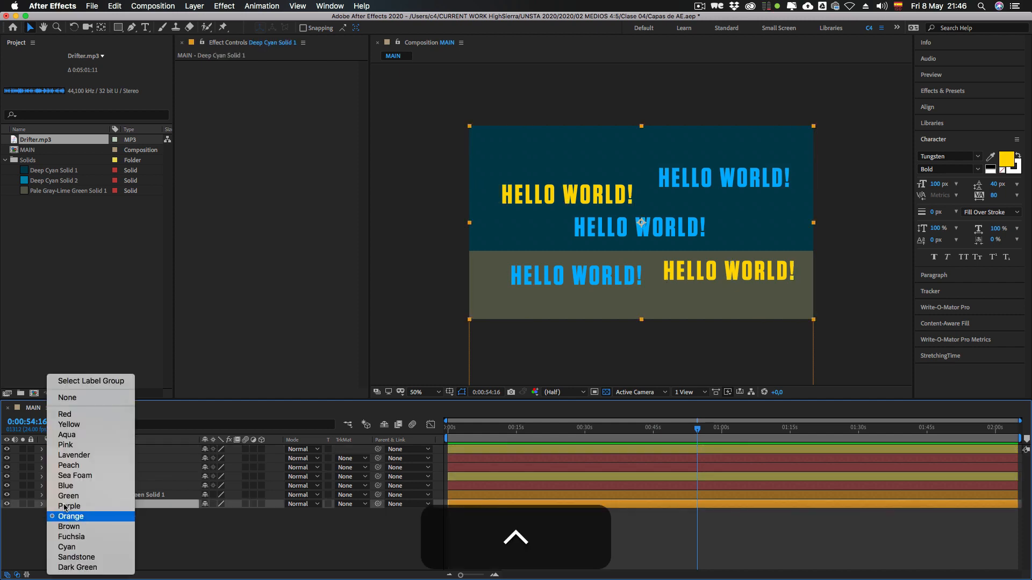
left_click(83, 382)
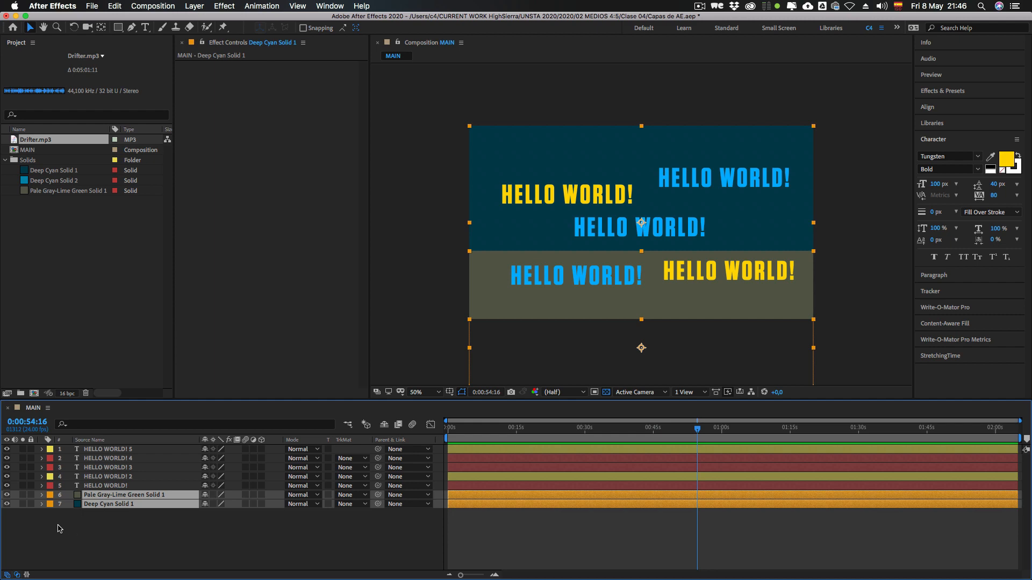
Step: Select all red-labelled text layers through the HELLO WORLD! layer's label group, and clear the selection
left_click(59, 529)
left_click(50, 486, "ctrl")
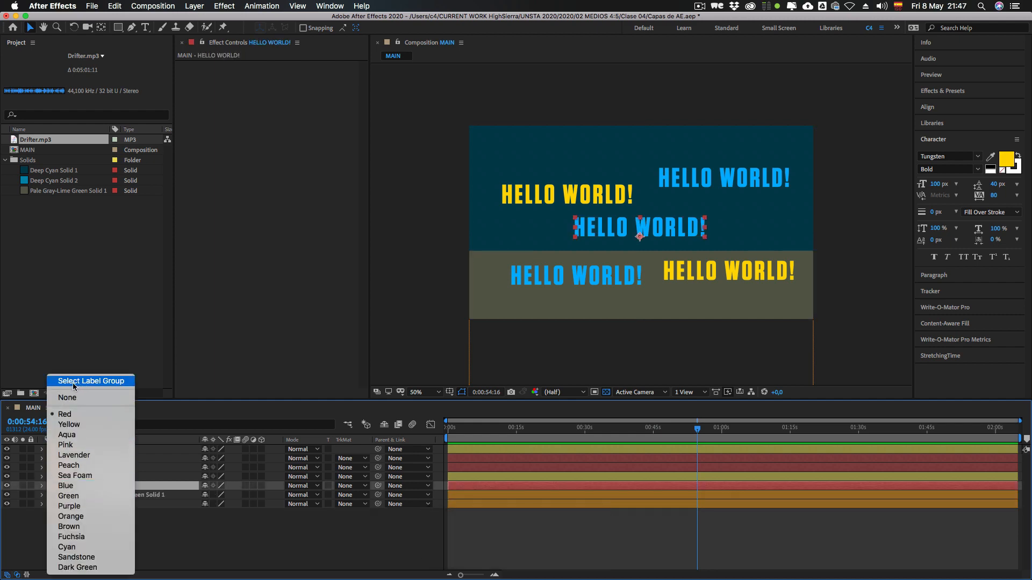
left_click(94, 381)
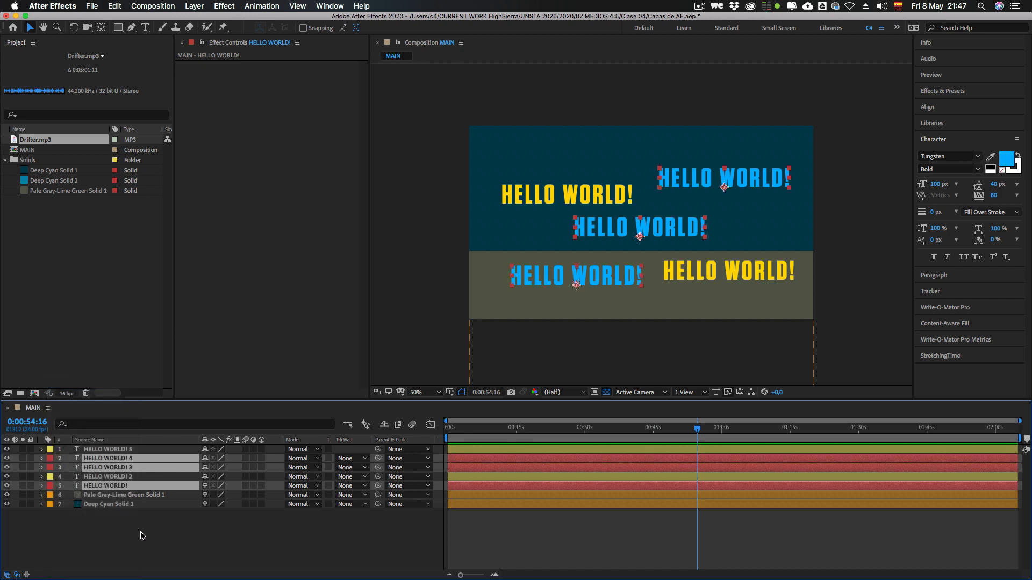
left_click(114, 535)
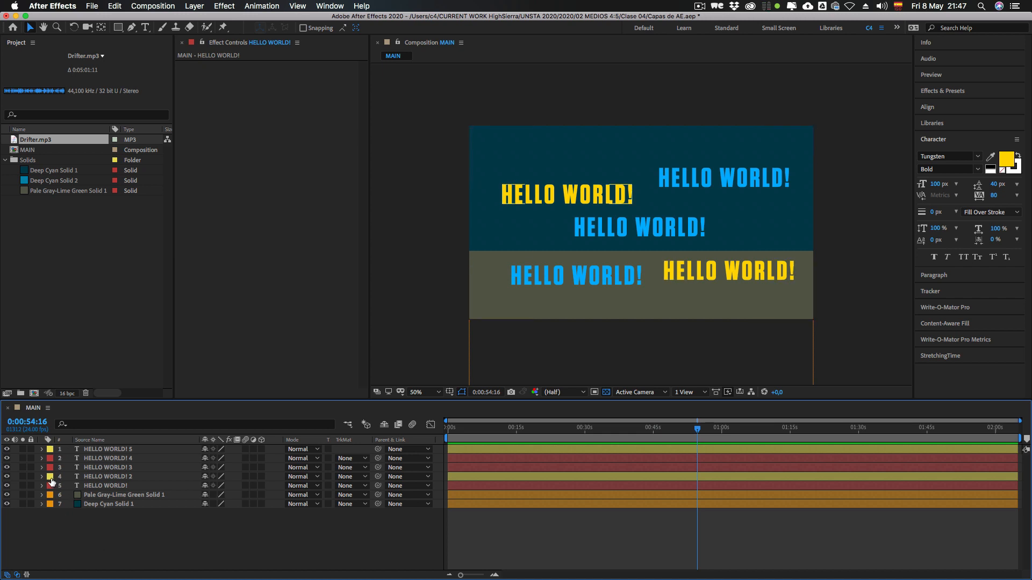
Step: Assign the Red label to the yellow-labelled text layers HELLO WORLD! 2 and HELLO WORLD! 5
left_click(50, 477)
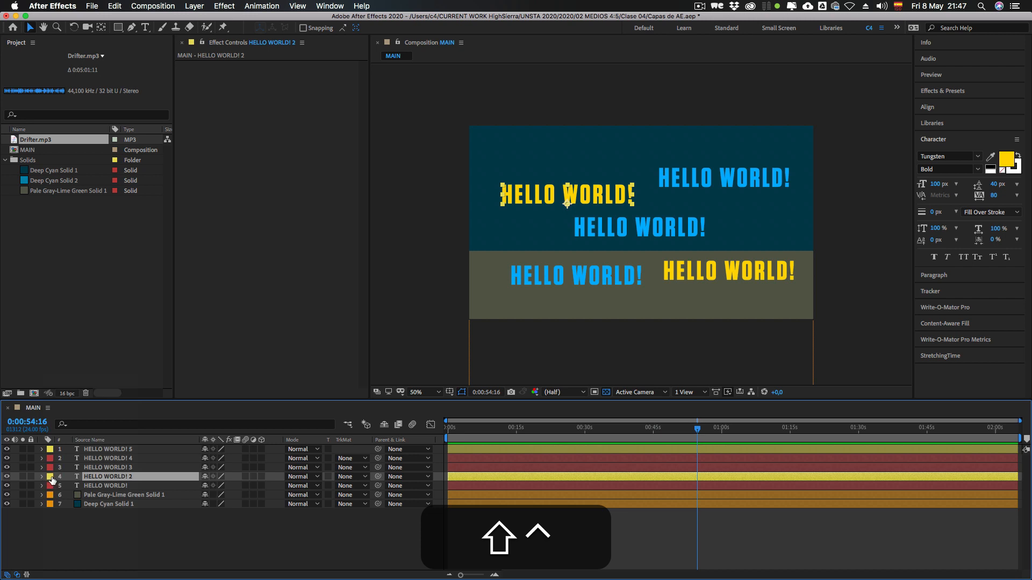
left_click(50, 477, "ctrl+shift")
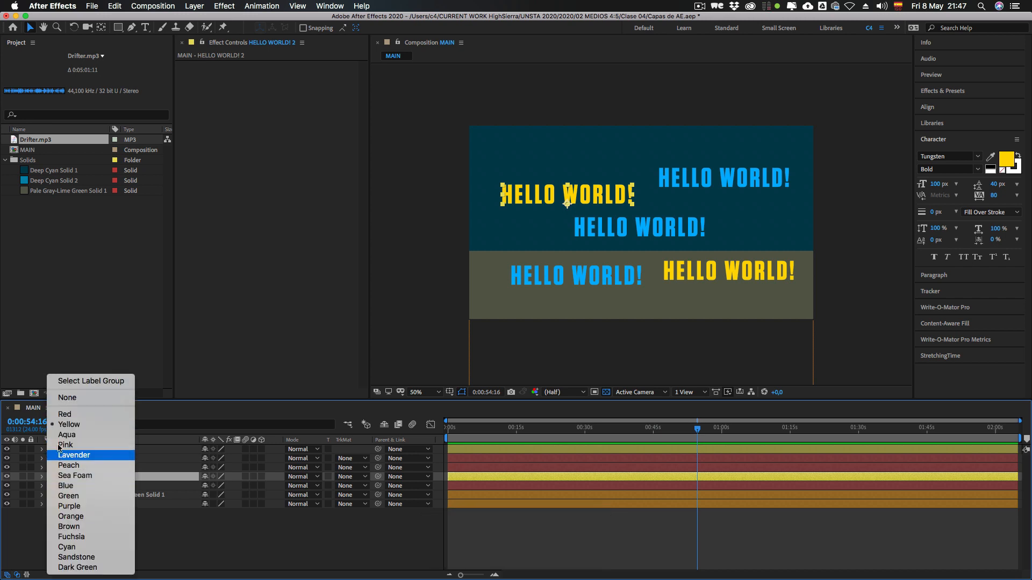
left_click(64, 414)
left_click(49, 450)
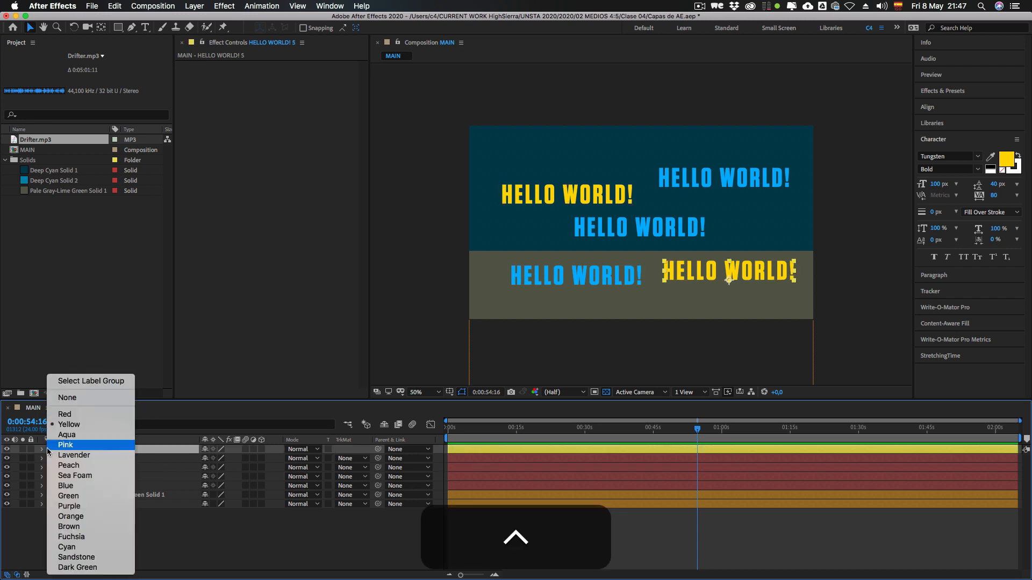
left_click(65, 415)
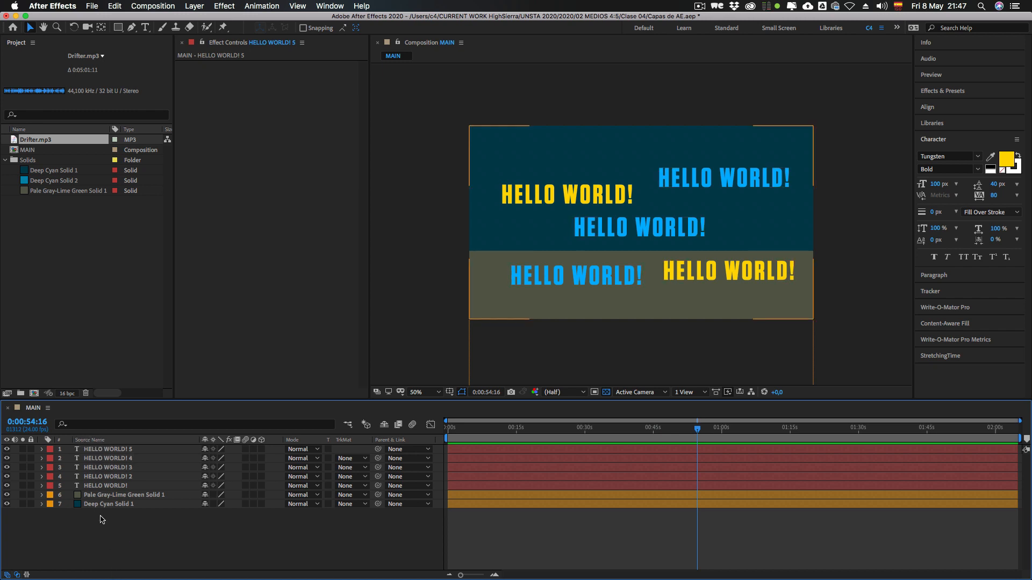
Step: Toggle the timeline's name column between Layer Name and Source Name, ending on Source Name
left_click(101, 442)
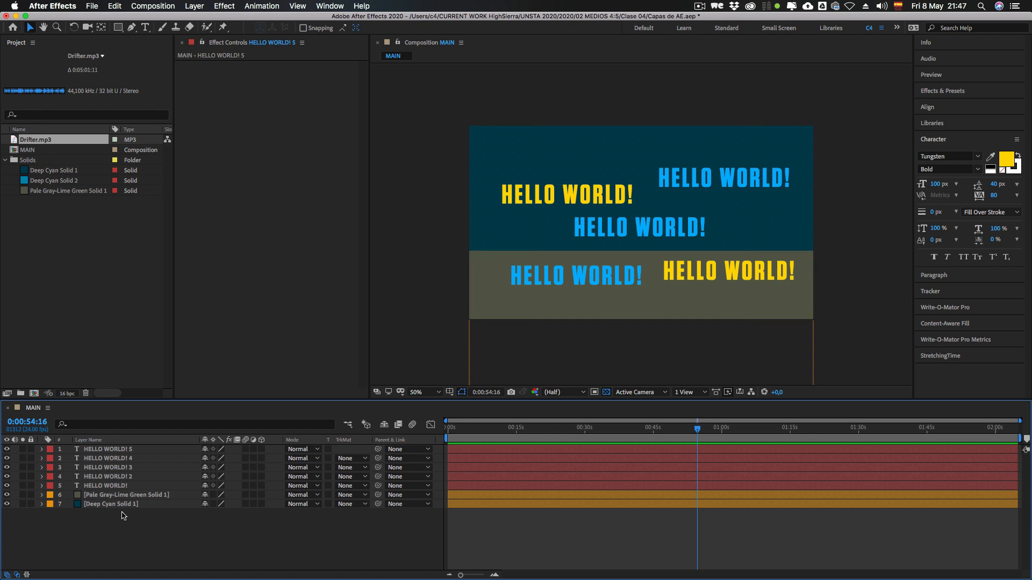
left_click(91, 442)
left_click(88, 442)
left_click(85, 442)
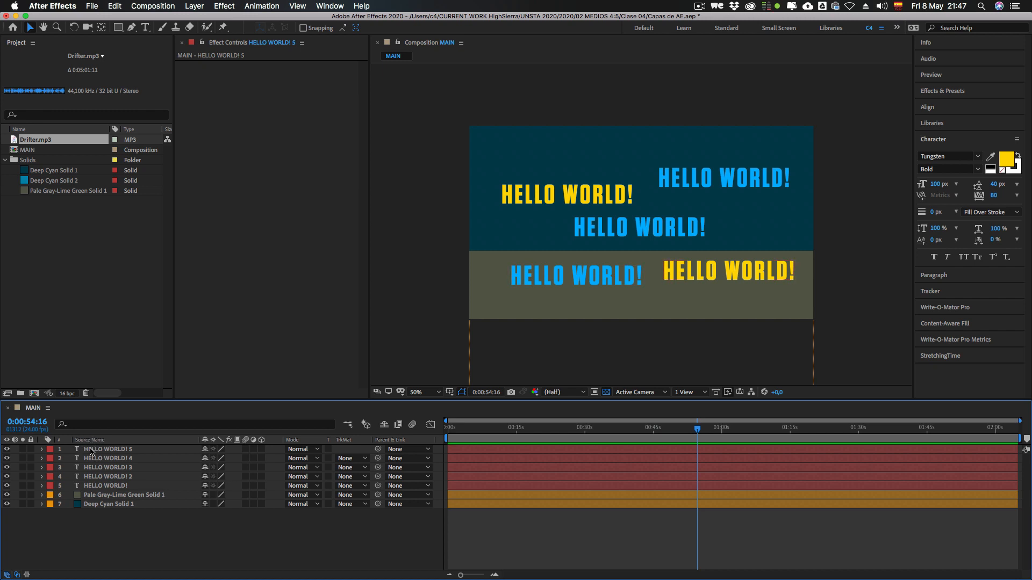
Step: Compare the Deep Cyan Solid 1 layer with its source solid in the project, and deselect the layer
left_click(97, 504)
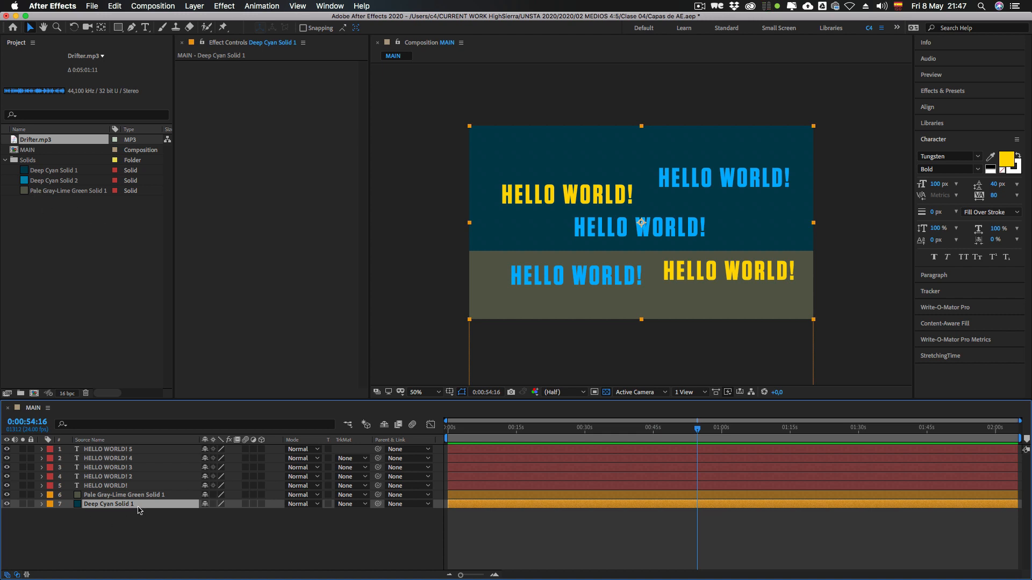
left_click(58, 170)
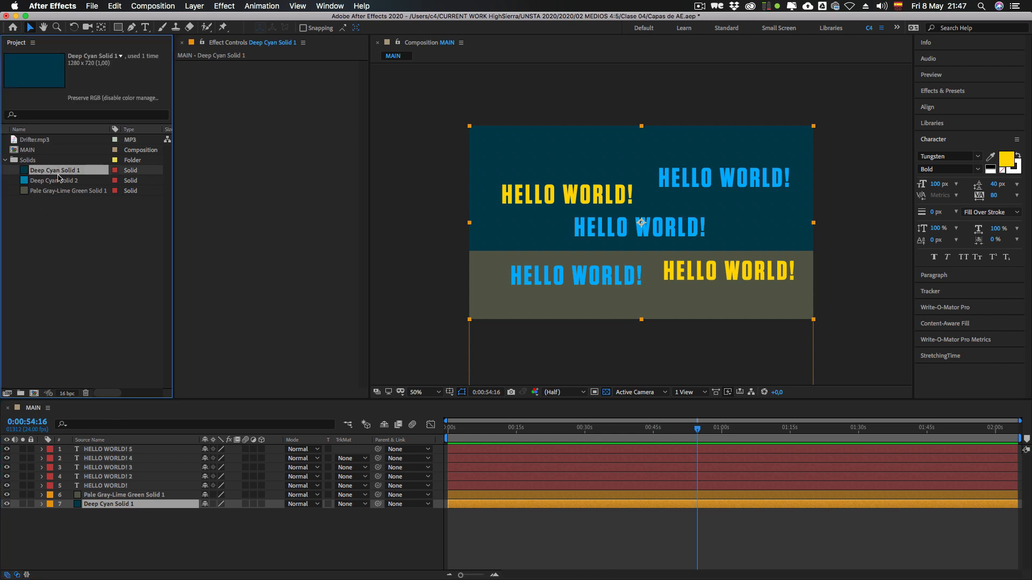
left_click(107, 531)
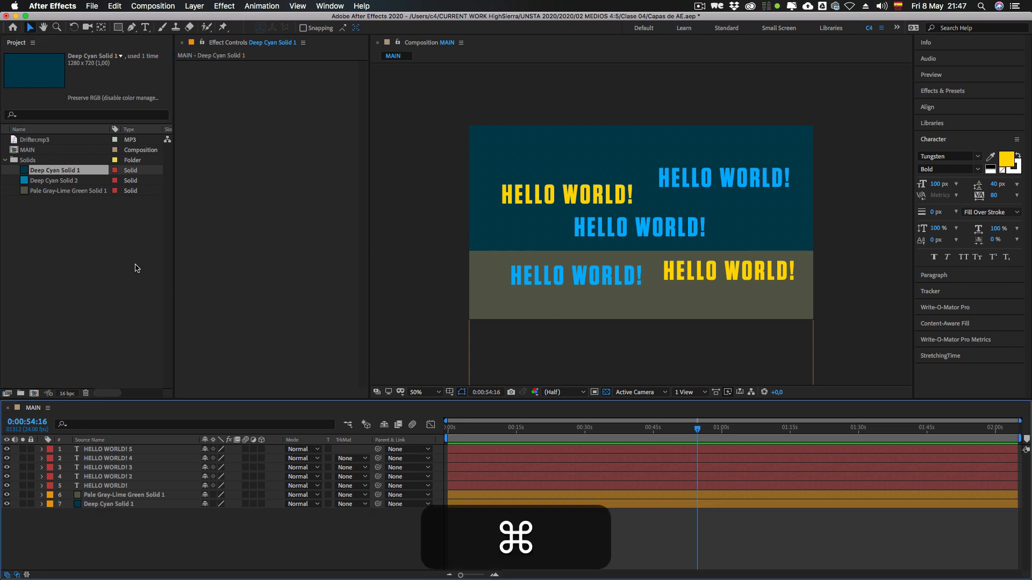
Step: Switch to Finder and import 8eeb3889895727.5e051b294ed52.png from the AE Assets Images folder into the After Effects project
key("super+Tab")
left_click(478, 288)
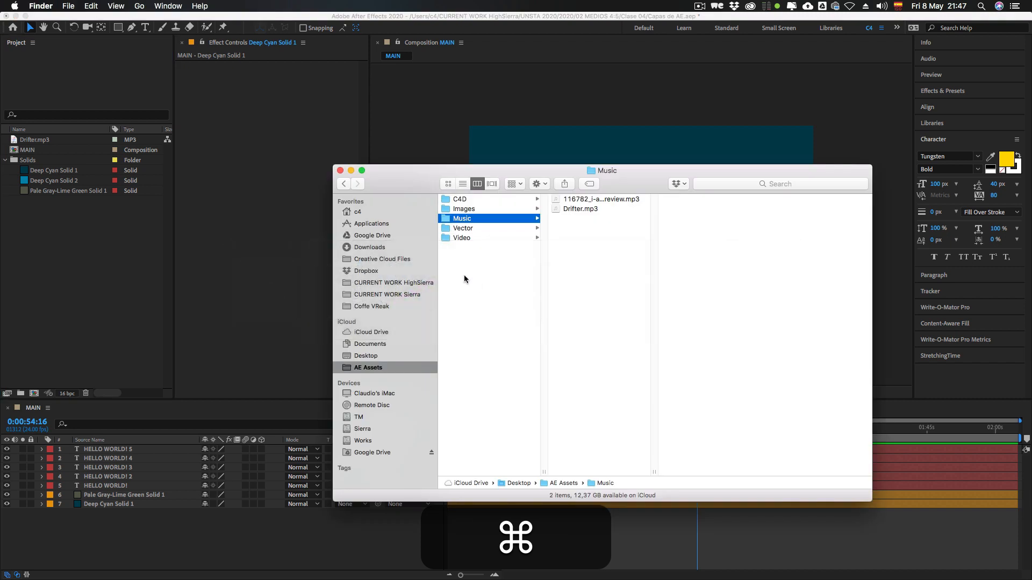
left_click(462, 208, "super")
left_click(469, 254)
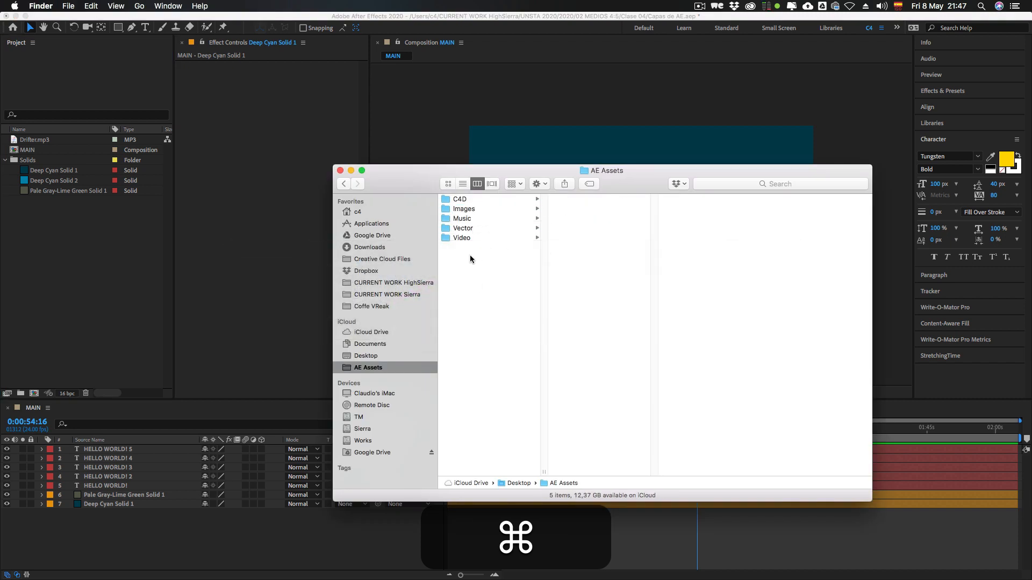
left_click(473, 209)
key("Right")
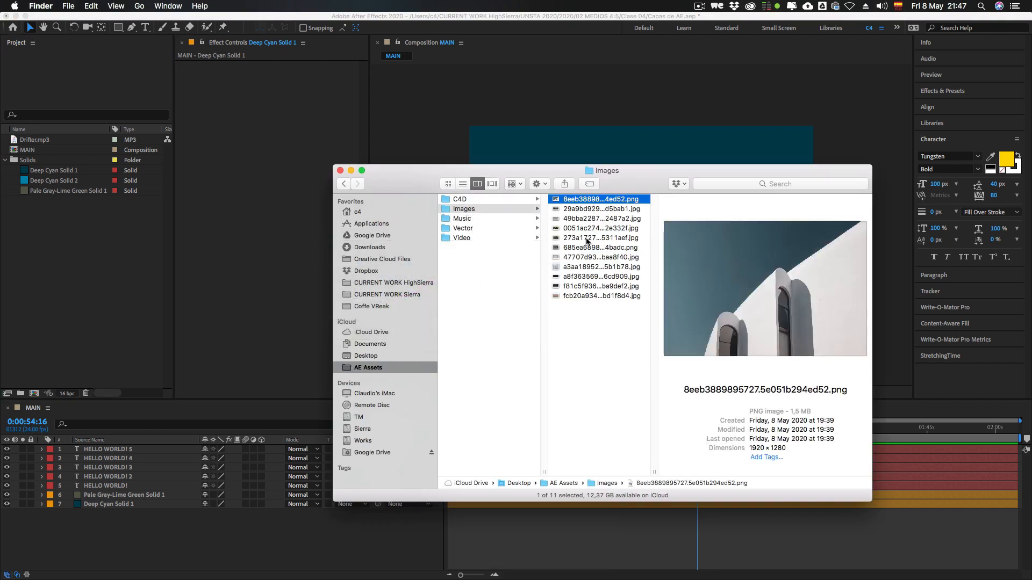
key("Down")
key("Up")
left_click_drag(595, 200, 83, 227)
left_click(72, 244)
Step: Add the imported PNG to MAIN between the text layers and the solids, and scale it to 68%
left_click_drag(37, 140, 89, 490)
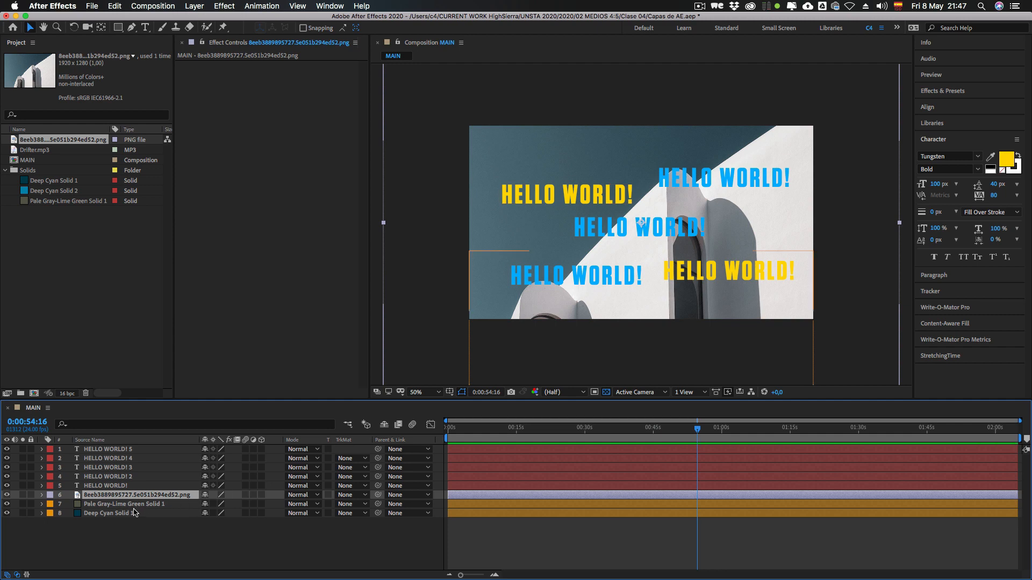
key("s")
left_click_drag(218, 504, 204, 504)
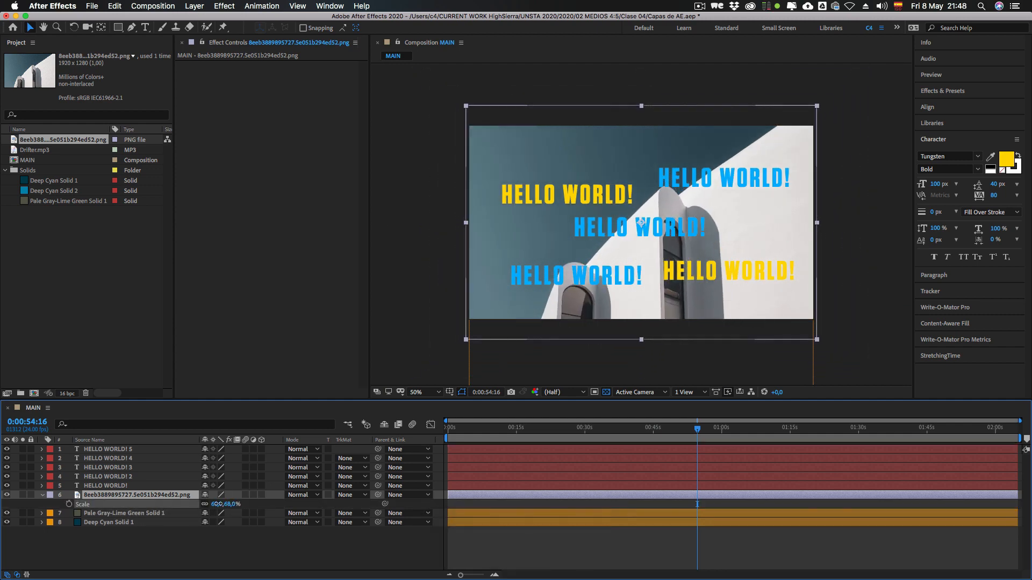
left_click(174, 539)
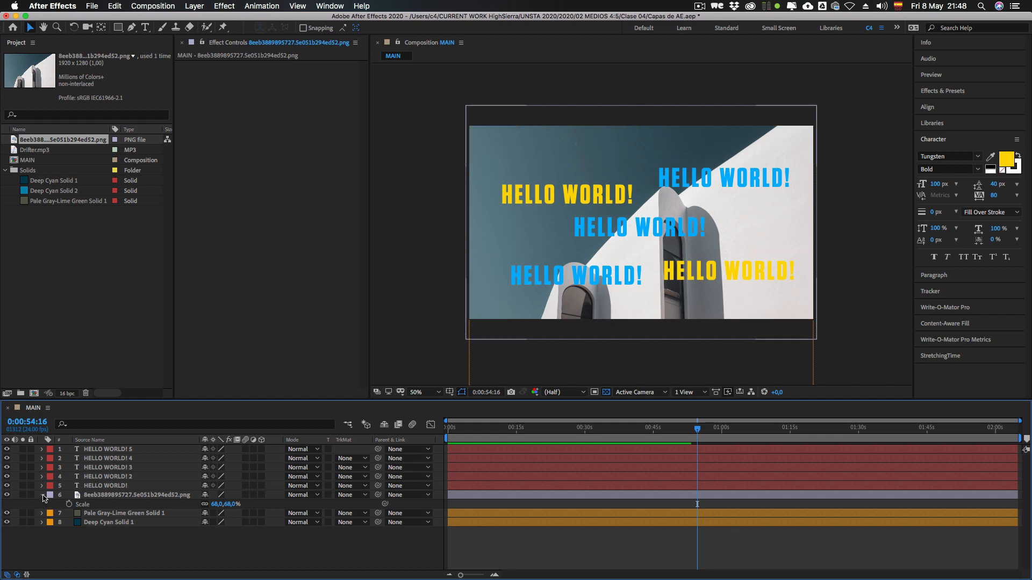
left_click(43, 495)
left_click(100, 496)
left_click(105, 538)
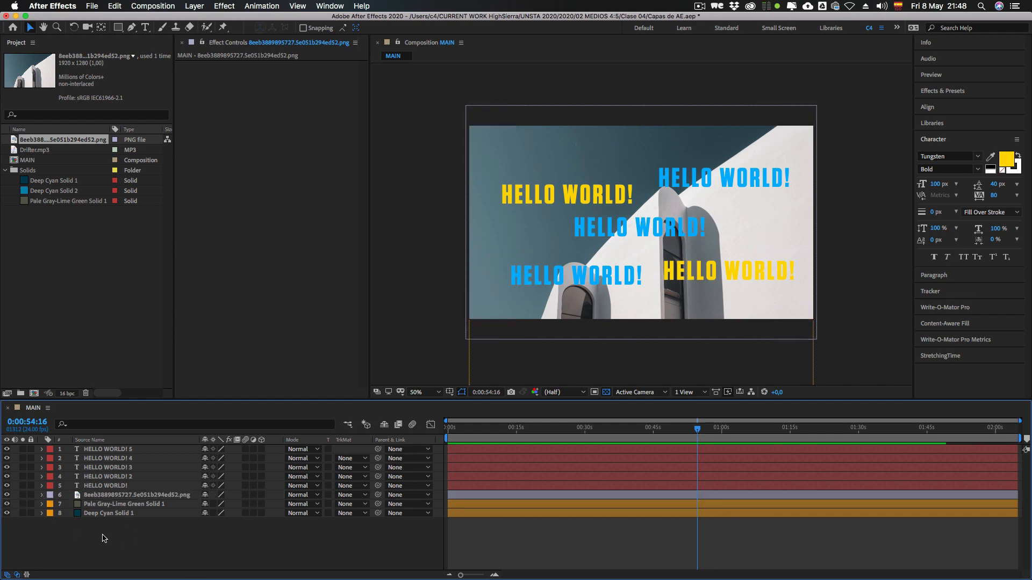
left_click(102, 496)
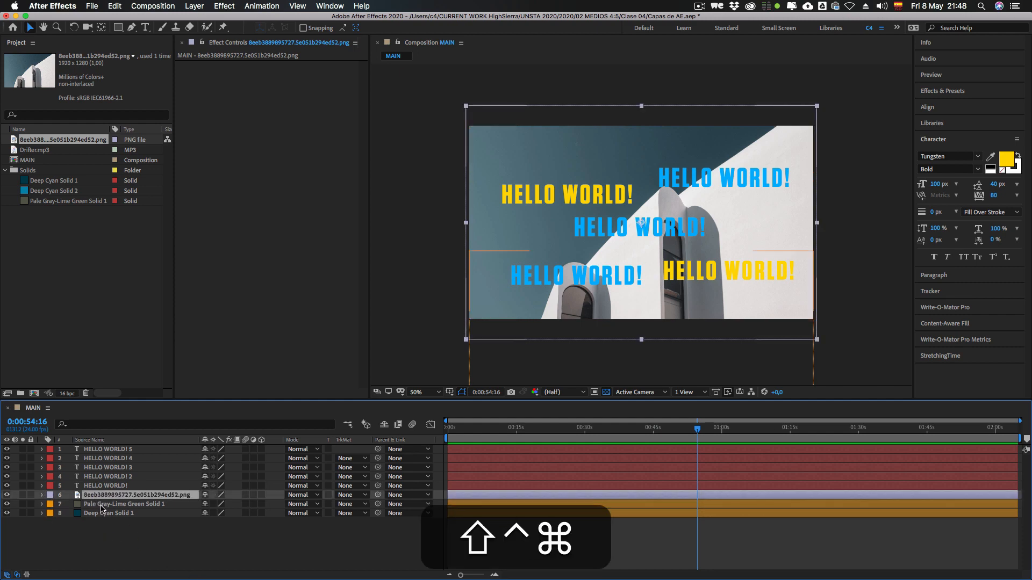
key("ctrl+shift+super+2")
left_click(115, 538)
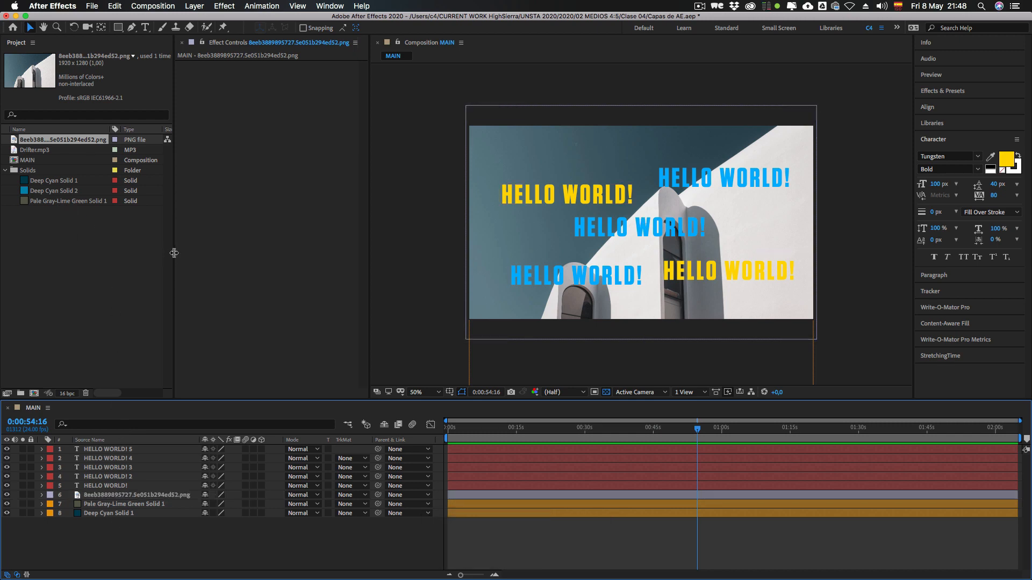
Step: Widen the project area and its Name column enough to fit the PNG's full file name
left_click_drag(174, 253, 227, 255)
left_click_drag(110, 129, 175, 129)
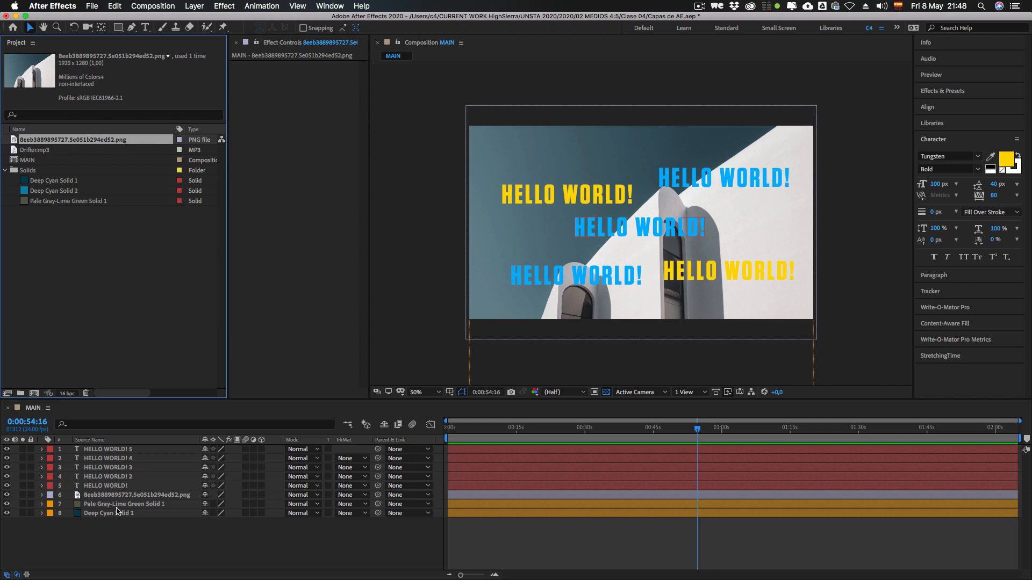
left_click(117, 533)
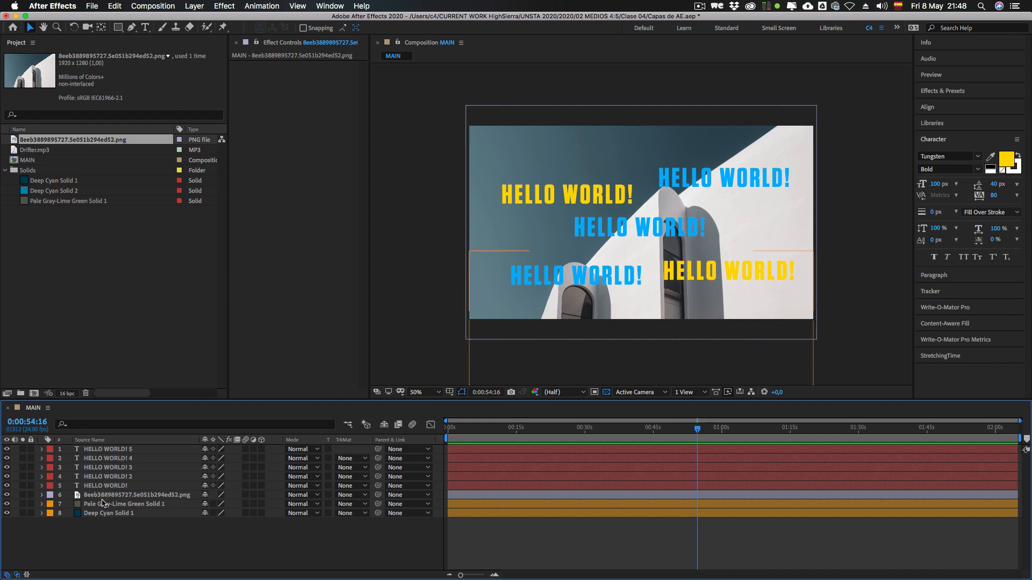
Step: Display layer names in the timeline and rename the PNG layer to IMAGE
left_click(88, 441)
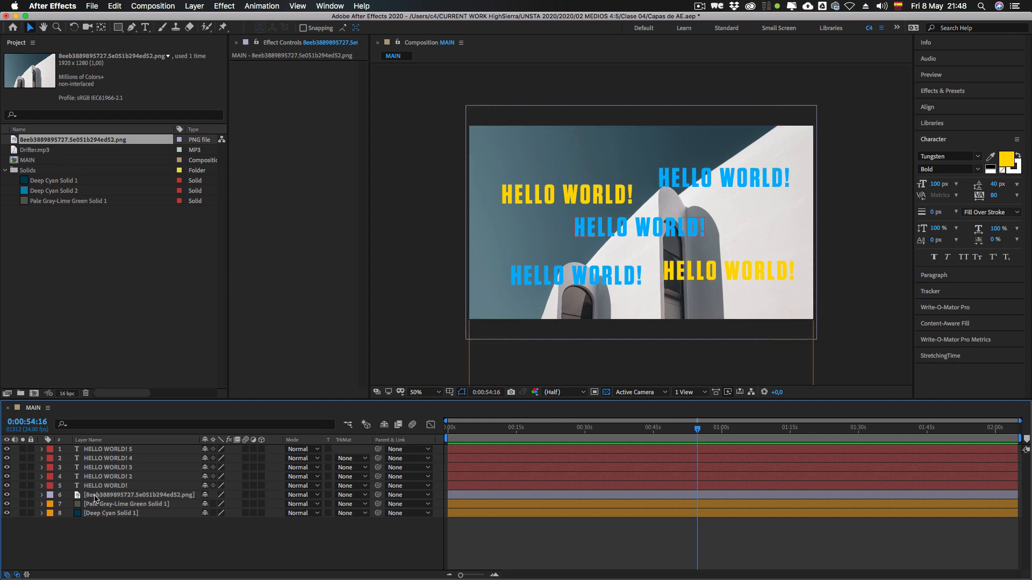
left_click(111, 496)
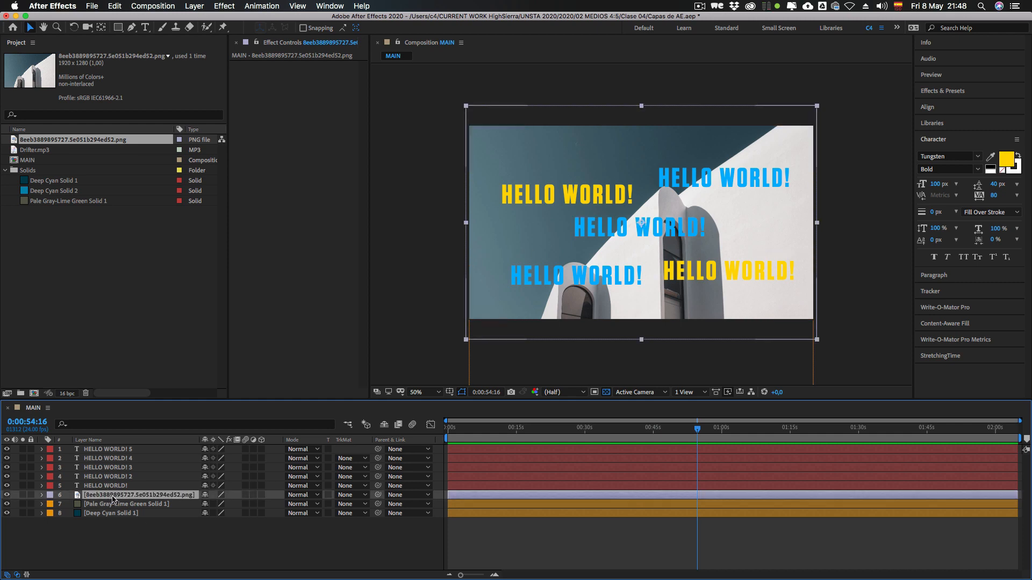
key("Return")
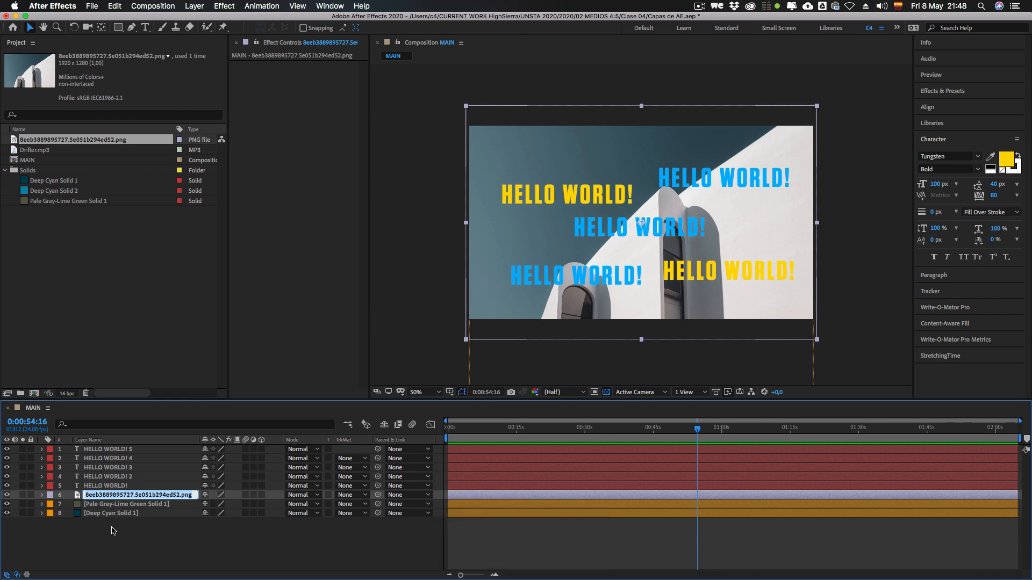
type("IMAGE")
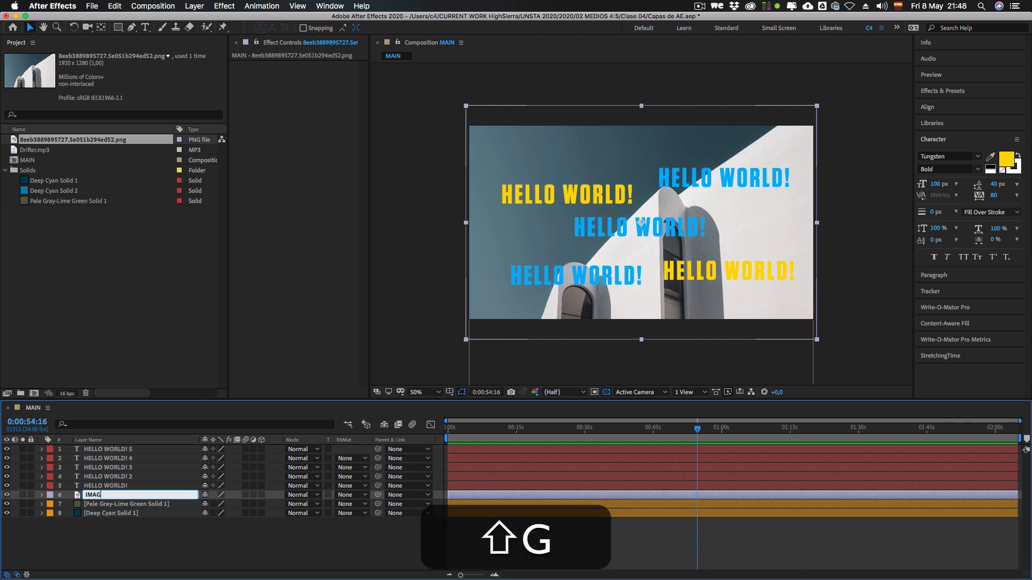
key("shift+Return")
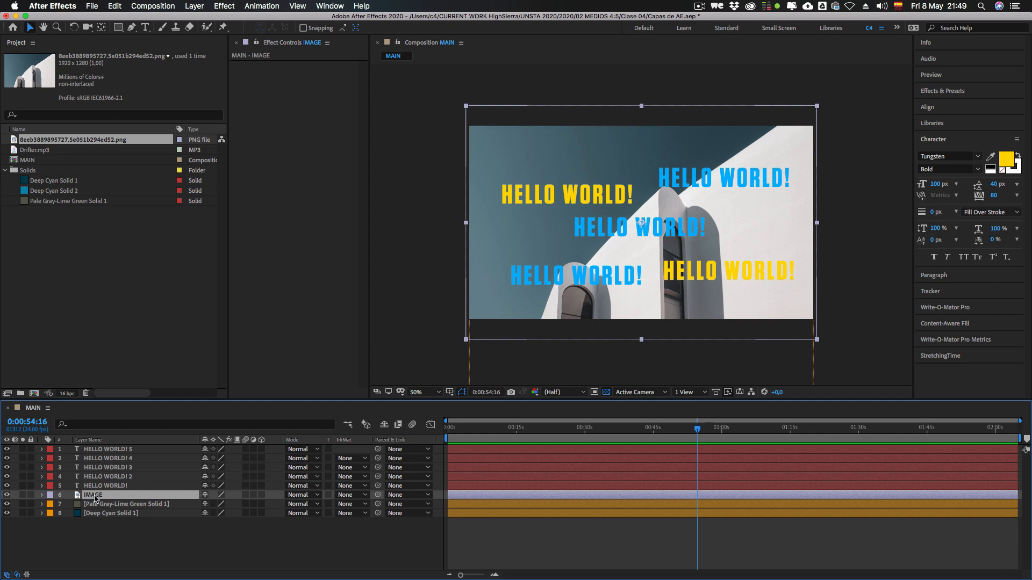
Step: Alternate between source names and layer names to compare the IMAGE layer with its original file name
left_click(87, 440)
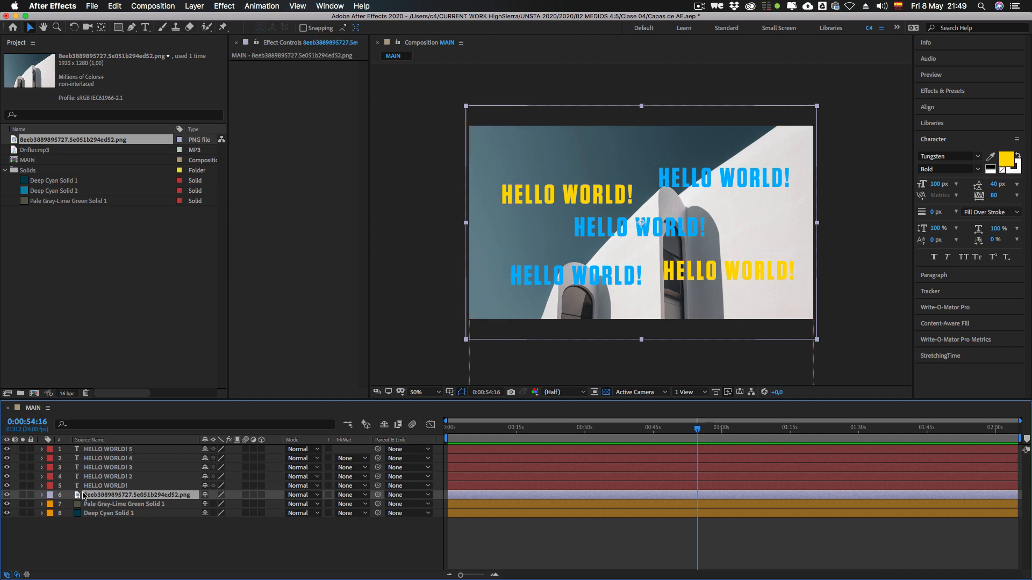
left_click(87, 440)
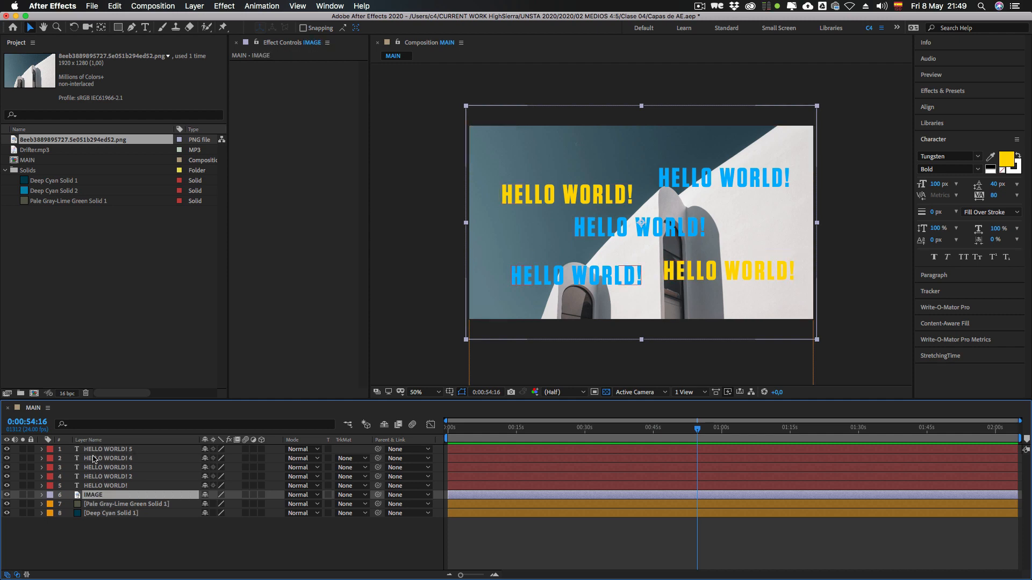
left_click(90, 440)
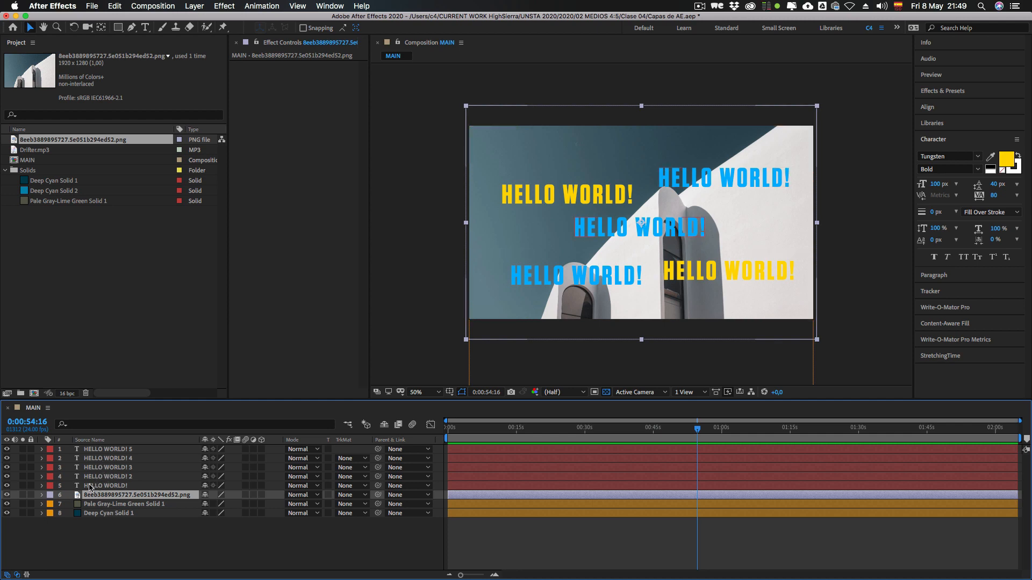
Step: Check the PNG's source name in the project, clear the selections, and display layer names in the timeline
left_click(44, 249)
left_click(48, 140)
left_click(43, 150)
left_click(40, 140)
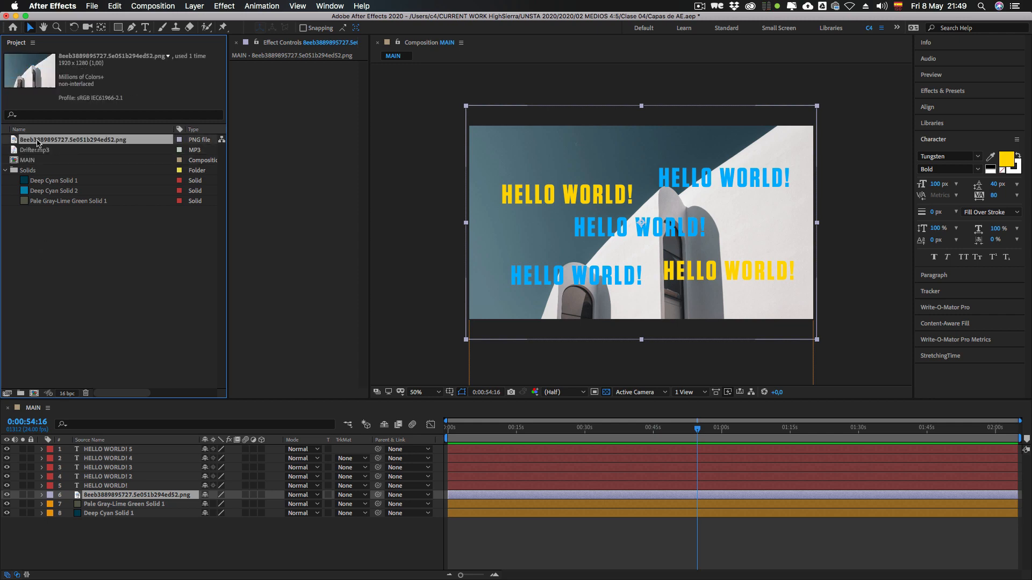
left_click(52, 234)
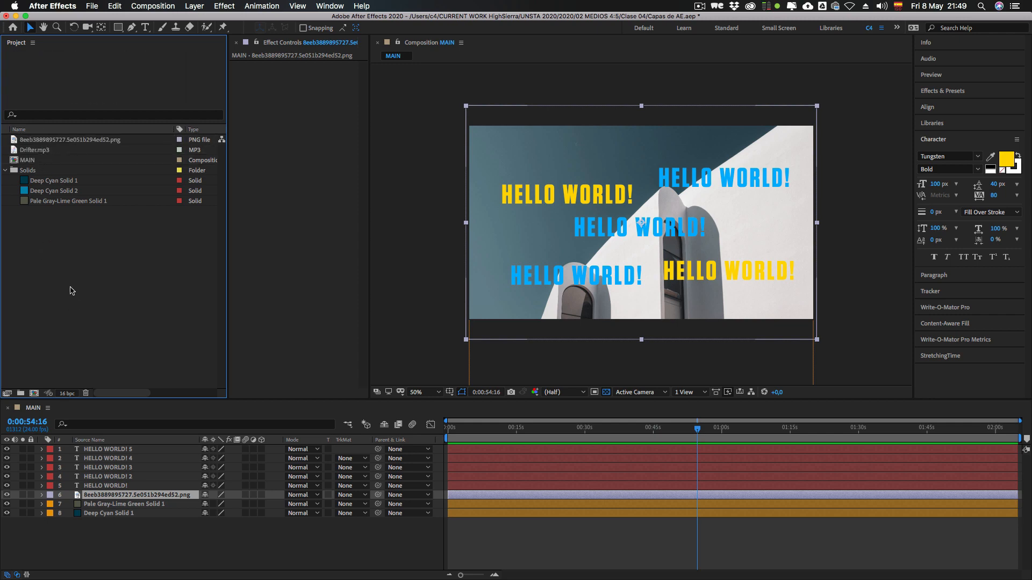
left_click(117, 533)
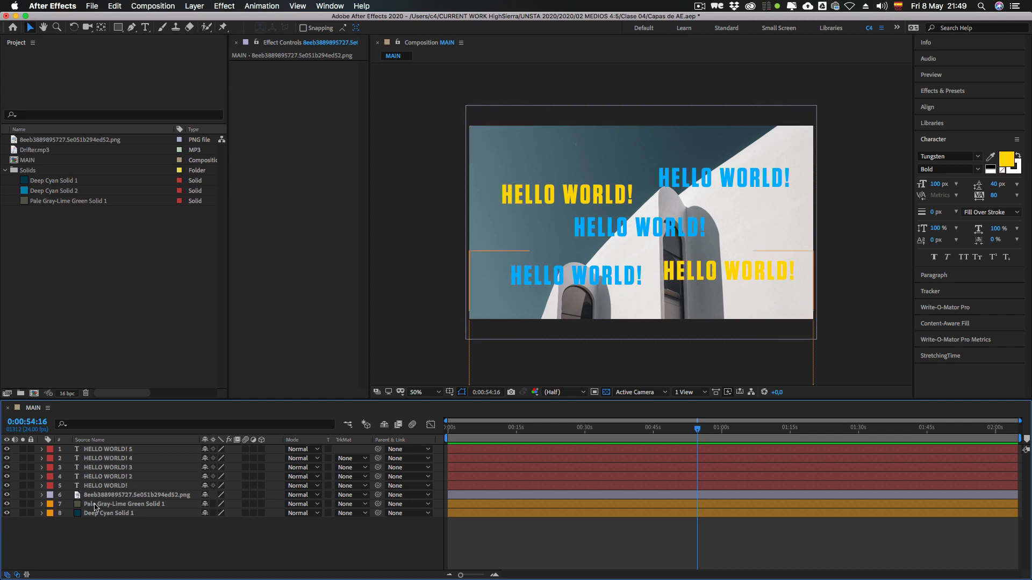
left_click(95, 441)
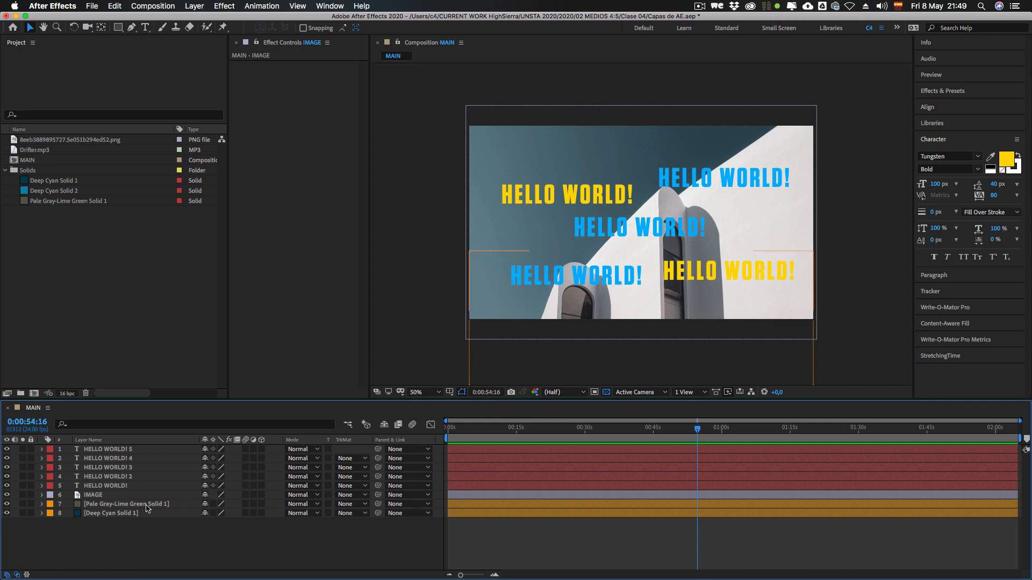
Step: Add an empty shape layer to the MAIN composition, expand its properties, and delete the layer
key("ctrl")
left_click(174, 531, "ctrl")
mouse_move(182, 461)
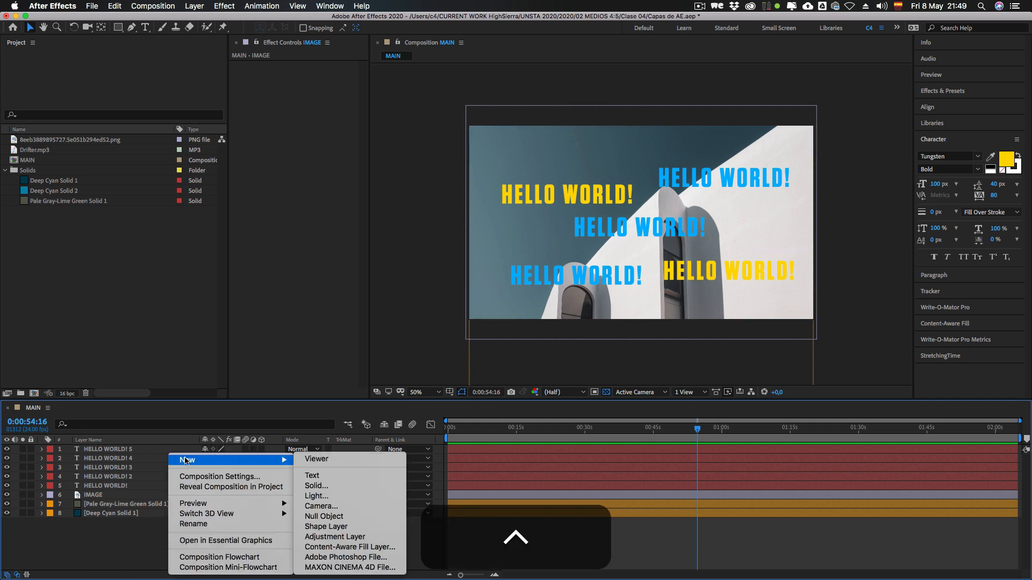
left_click(312, 530)
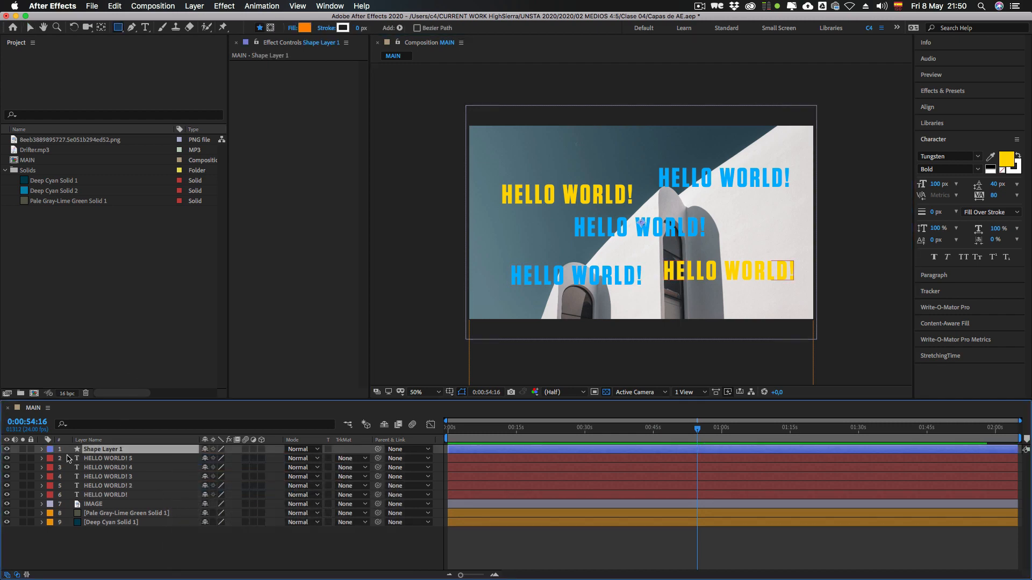
left_click(41, 449)
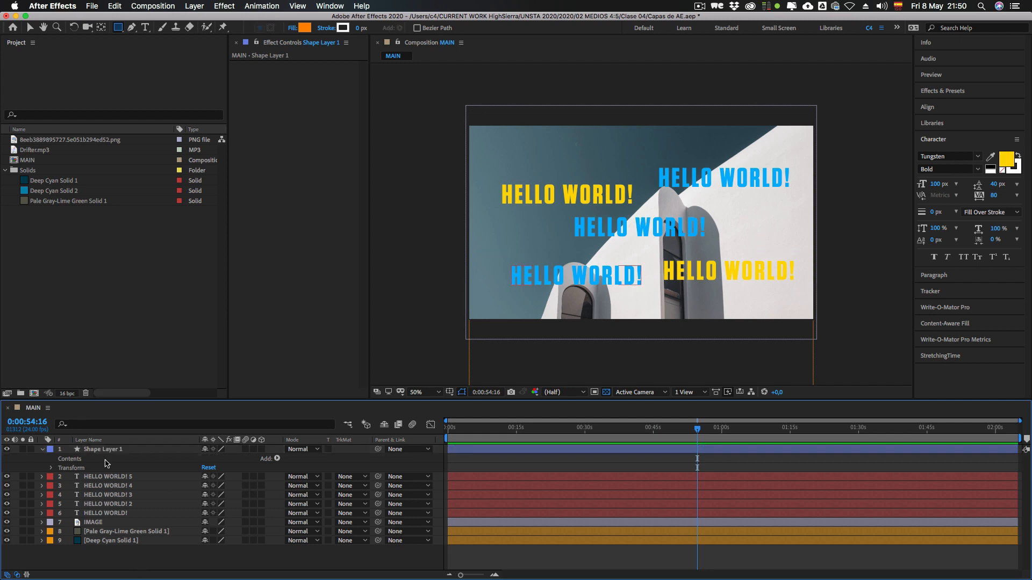
key("BackSpace")
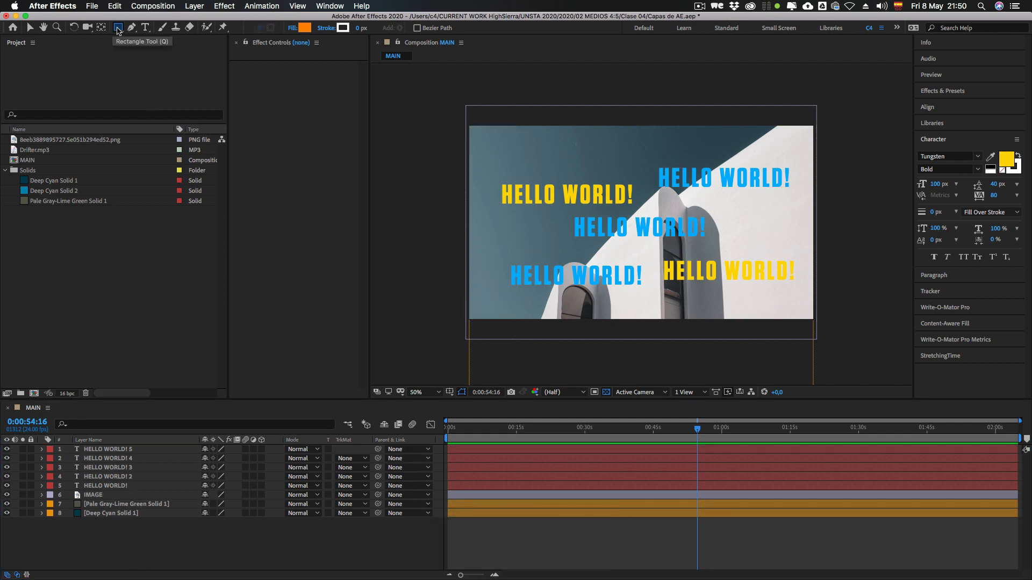
Step: Draw a wide orange rectangle on a new shape layer above the upper yellow HELLO WORLD! text
left_click_drag(525, 144, 622, 162)
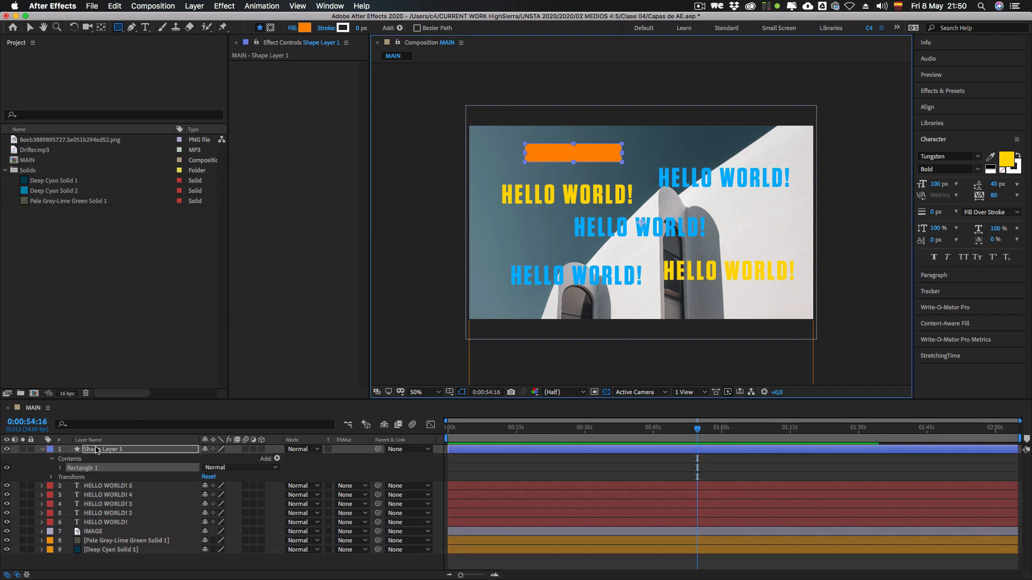
left_click(35, 466)
left_click(106, 470)
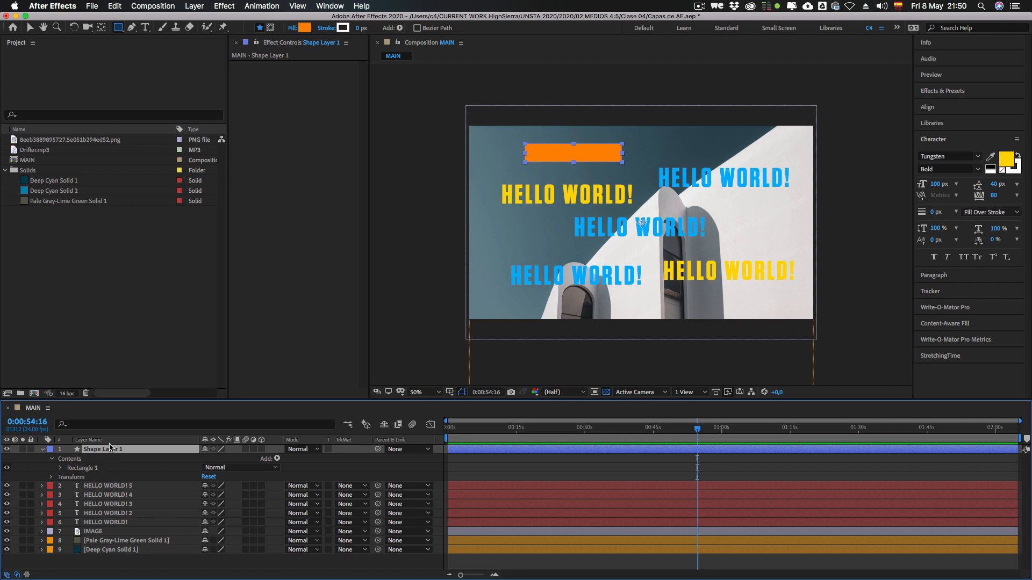
Step: Examine the shape layer's Contents and Transform groups in the timeline, including its transform properties
left_click(42, 450)
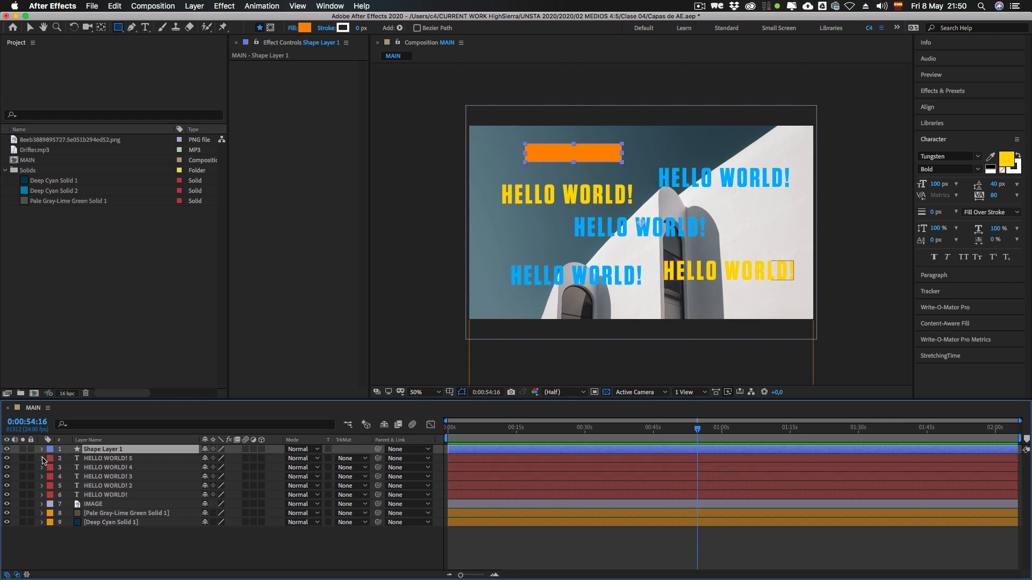
left_click(42, 450)
left_click(50, 460)
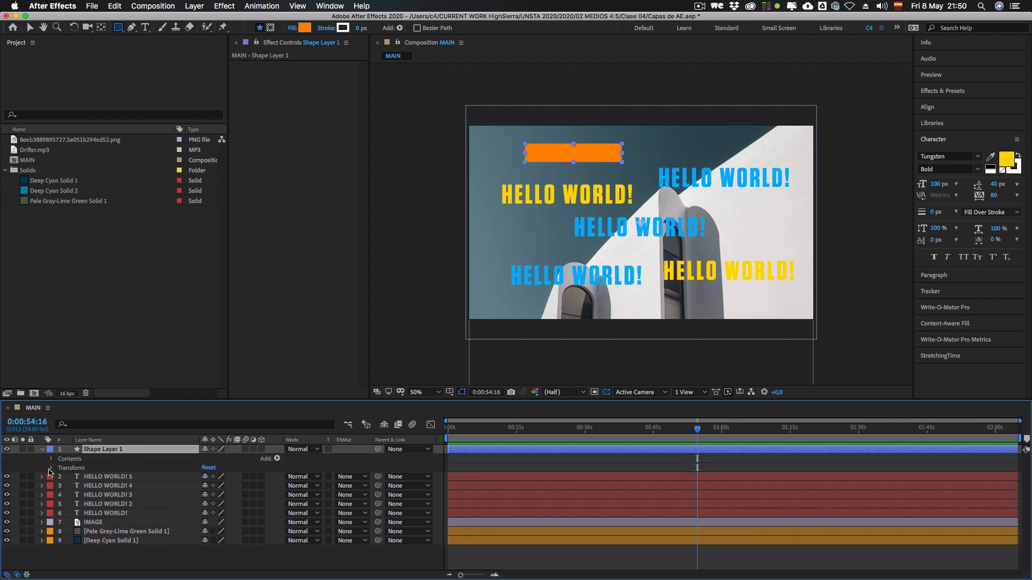
left_click(42, 450)
left_click(42, 450)
left_click(68, 466)
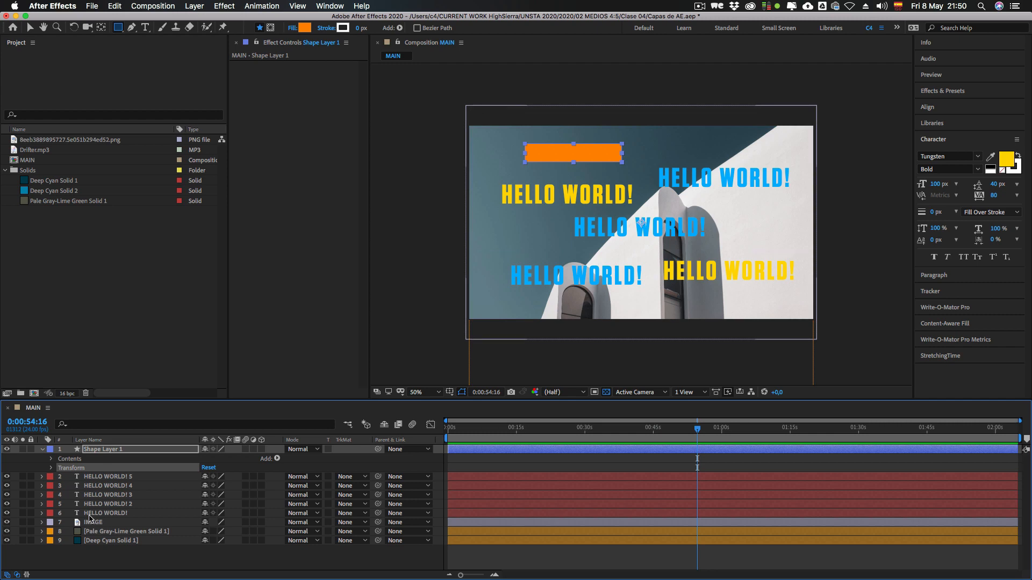
left_click(51, 468)
left_click(89, 477)
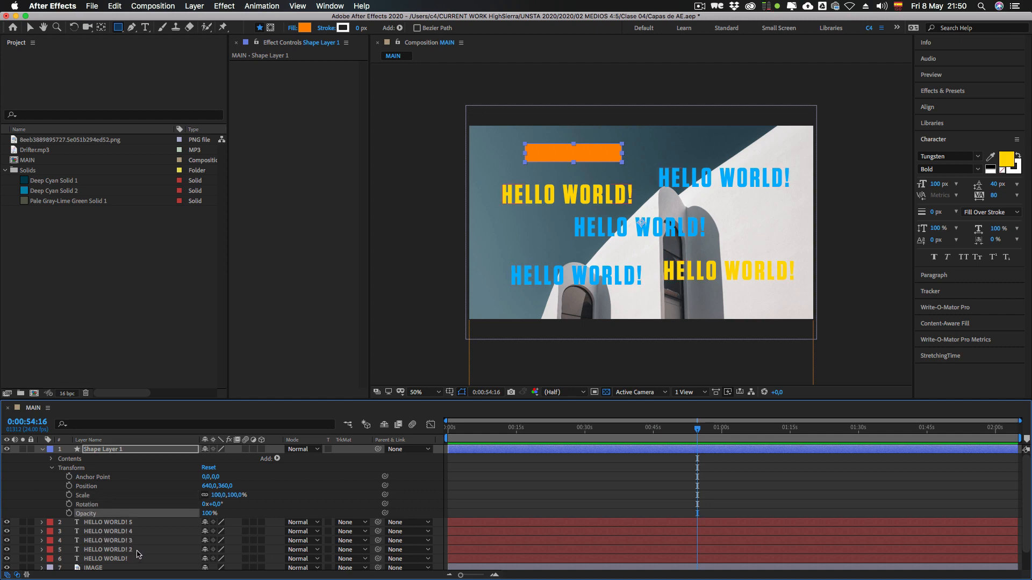
left_click(52, 468)
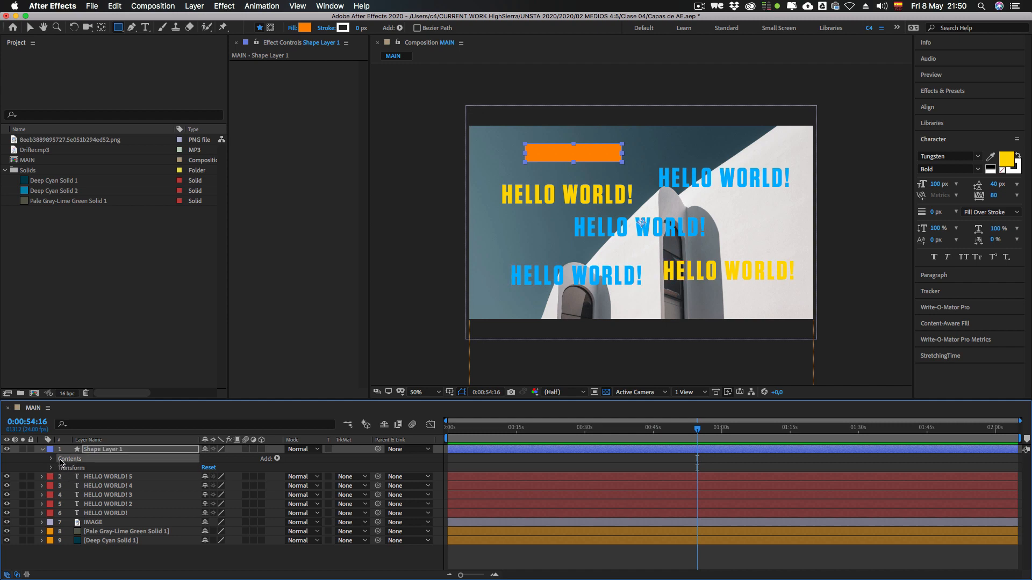
Step: Expand the shape layer's Contents down to Rectangle 1 and review its path, stroke and fill
left_click(51, 460)
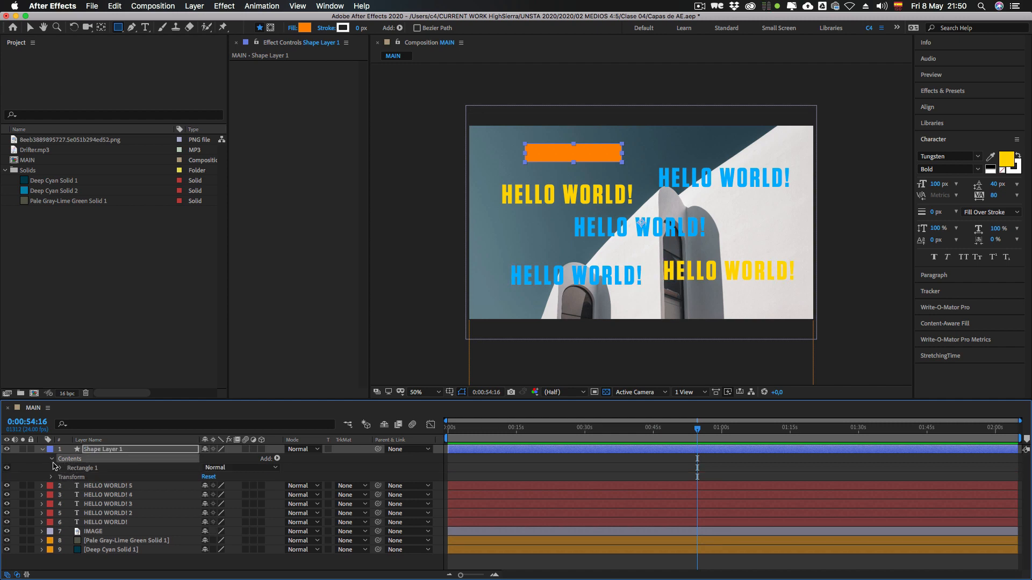
left_click(86, 468)
left_click(60, 468)
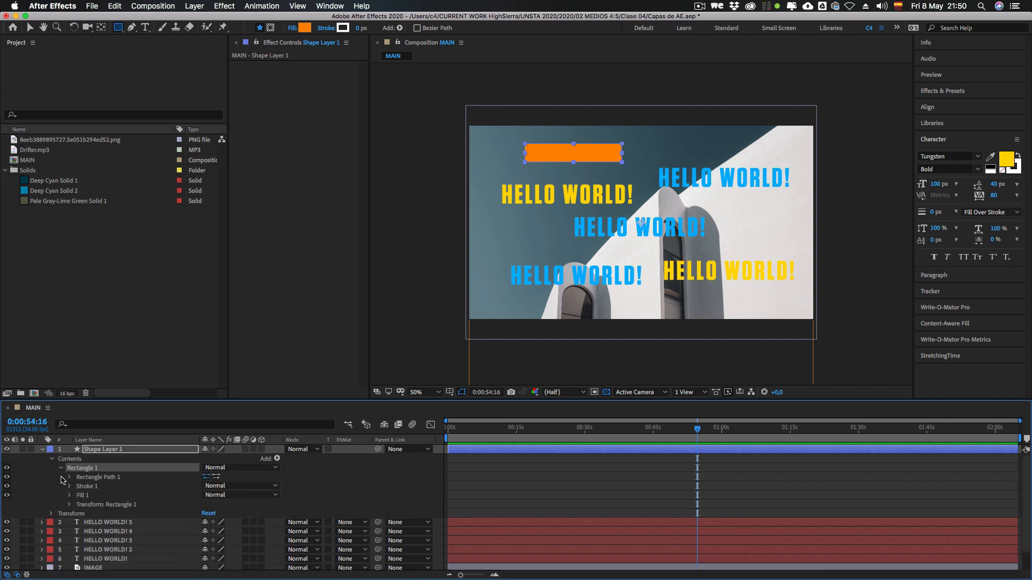
left_click(97, 478)
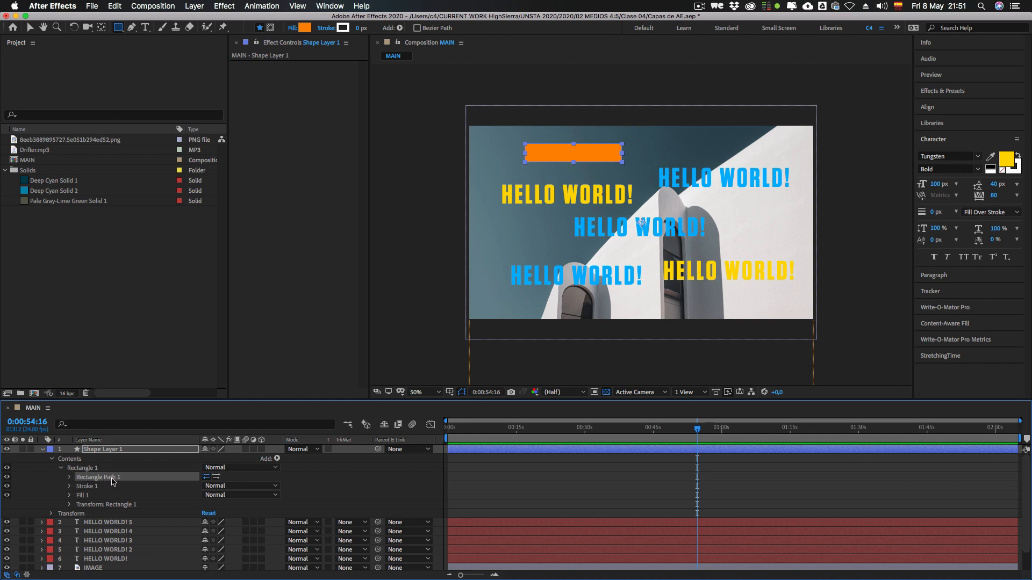
left_click(86, 486)
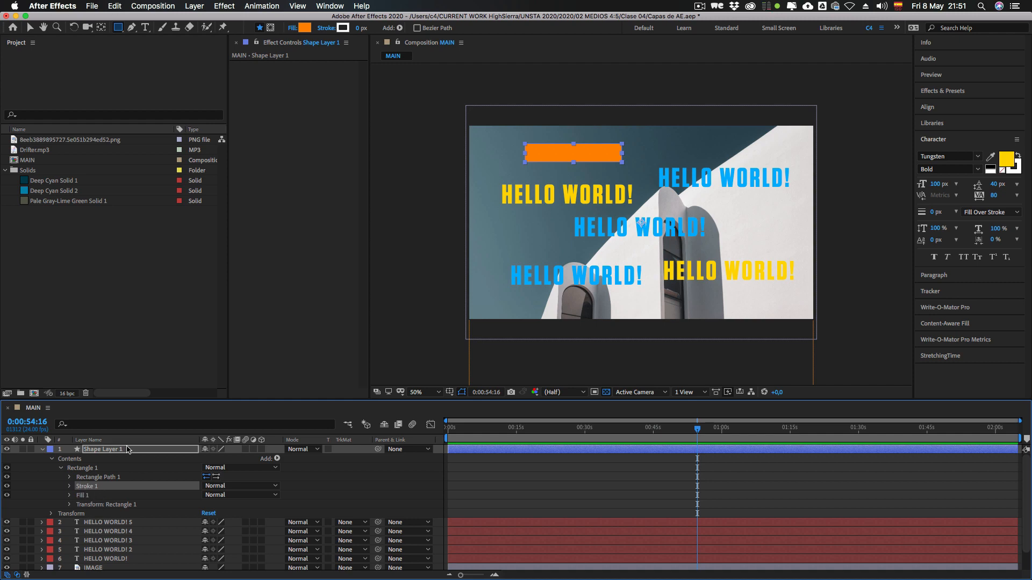
left_click(83, 495)
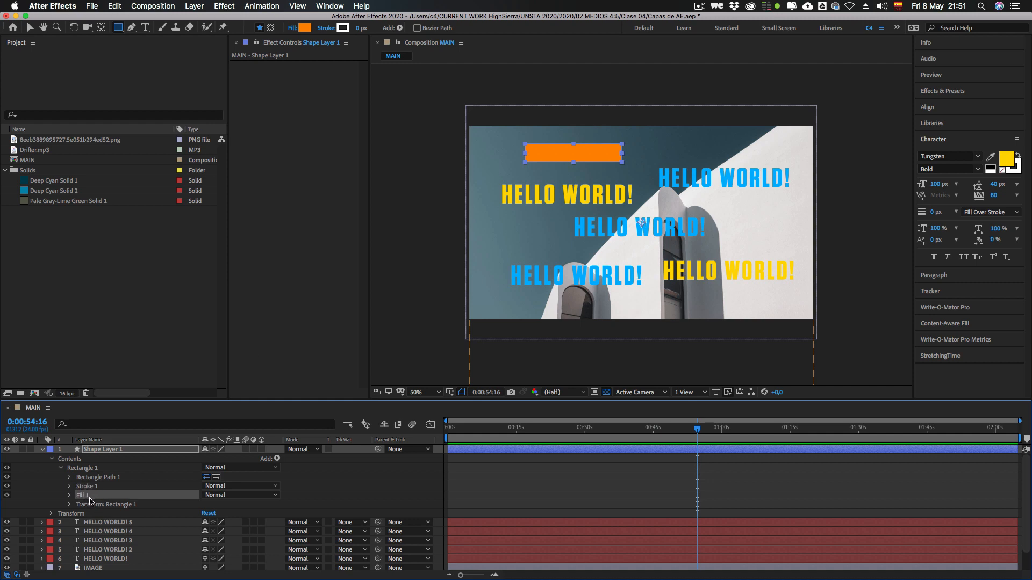
Step: Give the rectangle a bright green stroke 24 px wide
left_click(85, 486)
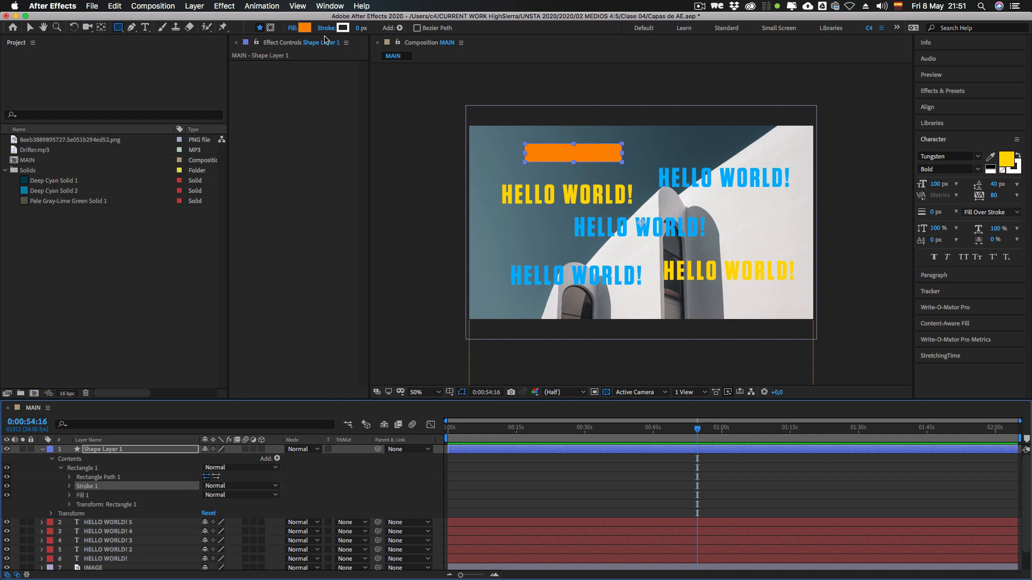
left_click(343, 28)
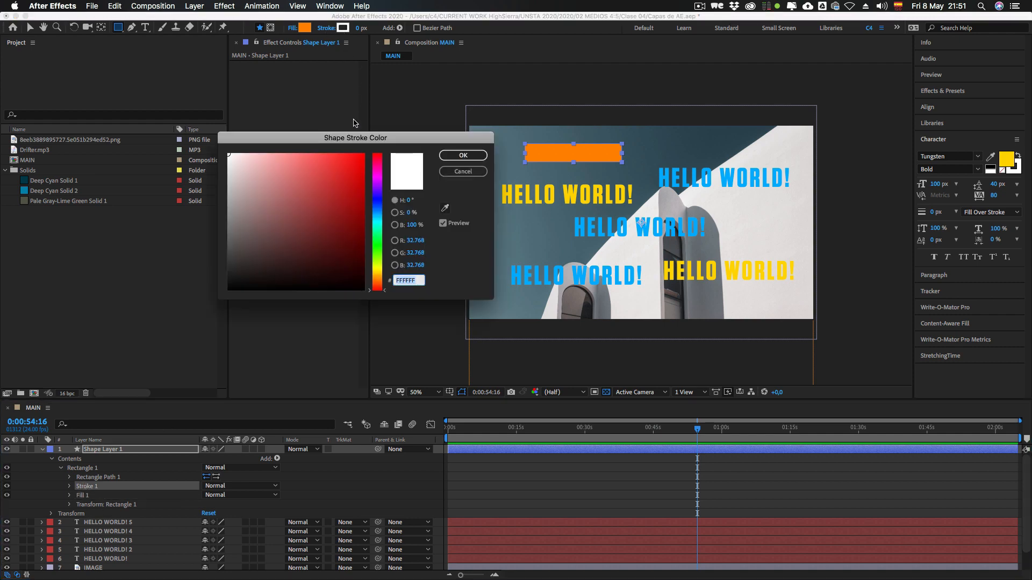
left_click(379, 241)
left_click(361, 164)
left_click(461, 155)
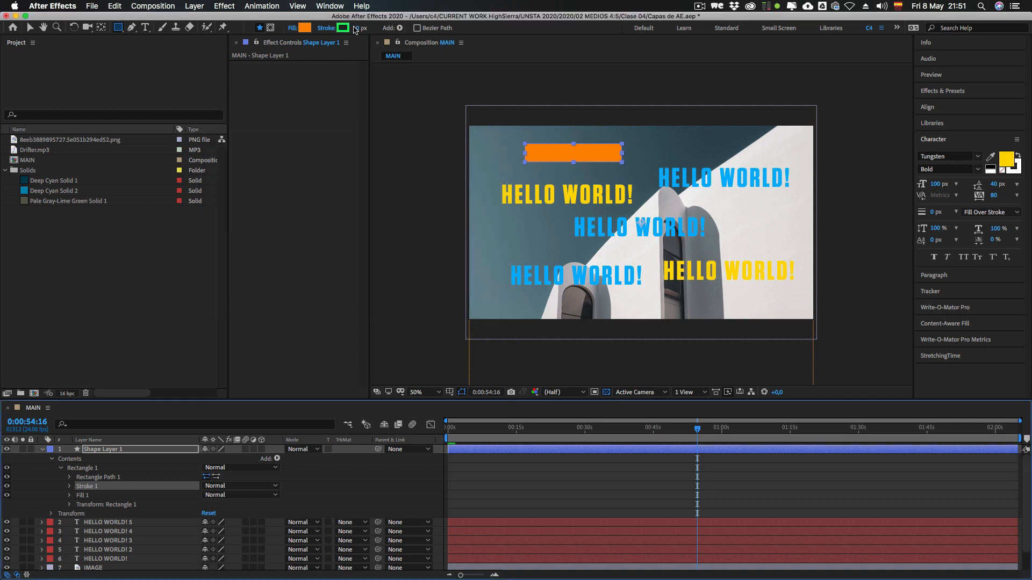
left_click_drag(355, 30, 373, 29)
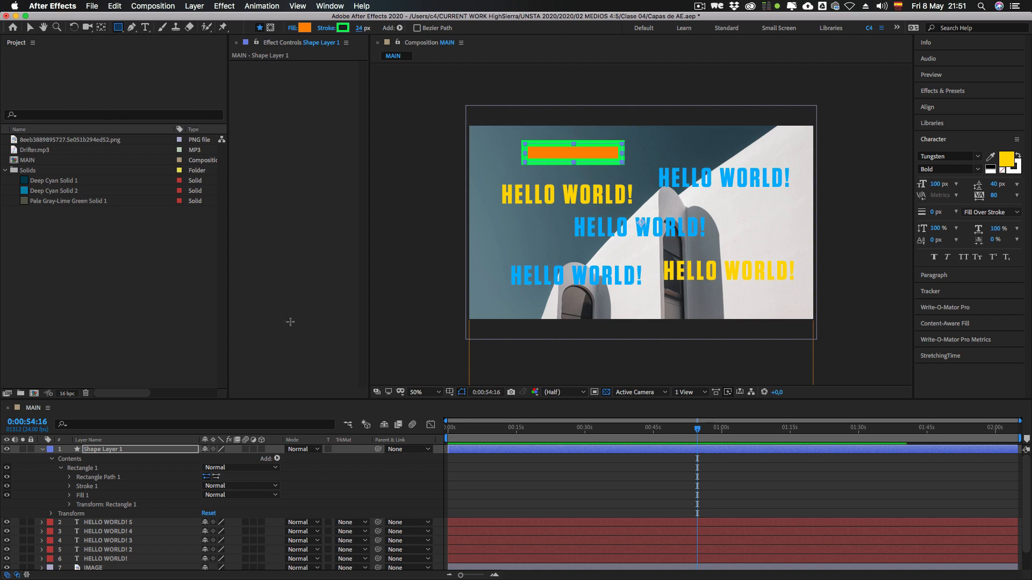
Step: Review Rectangle 1's stroke, fill and own transform group, comparing that group with the shape layer's Transform properties
left_click(91, 487)
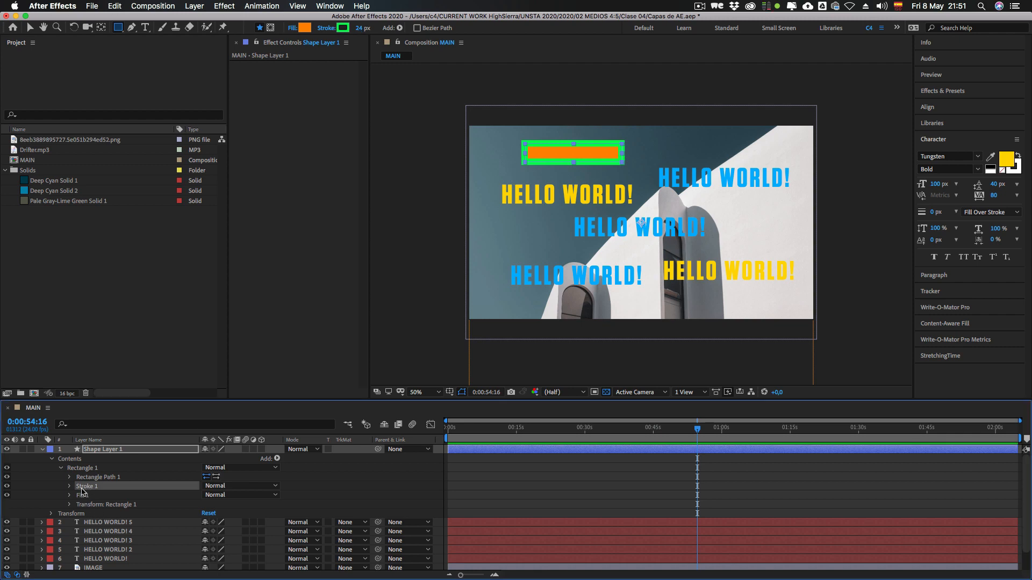
left_click(84, 496)
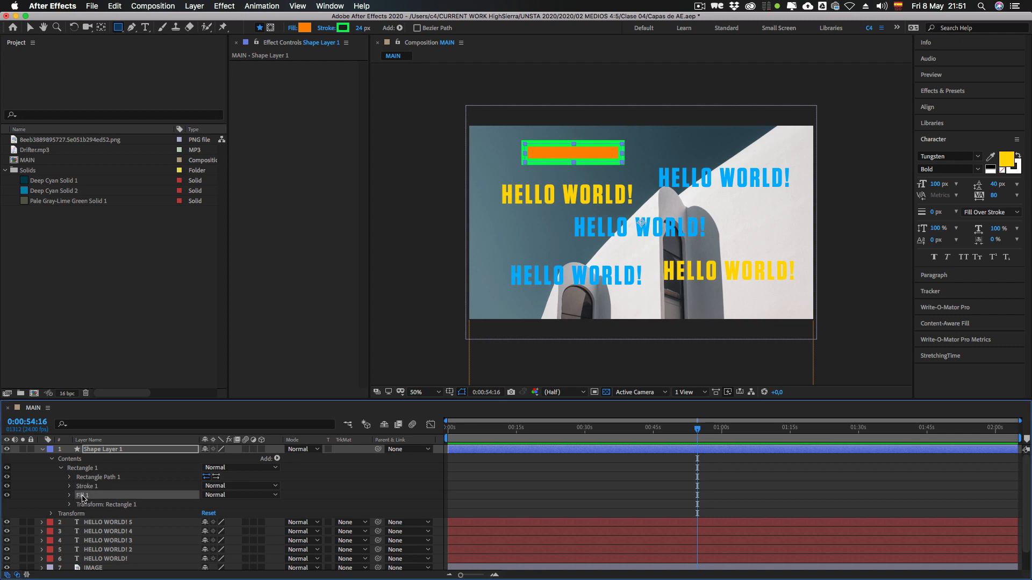
left_click(98, 505)
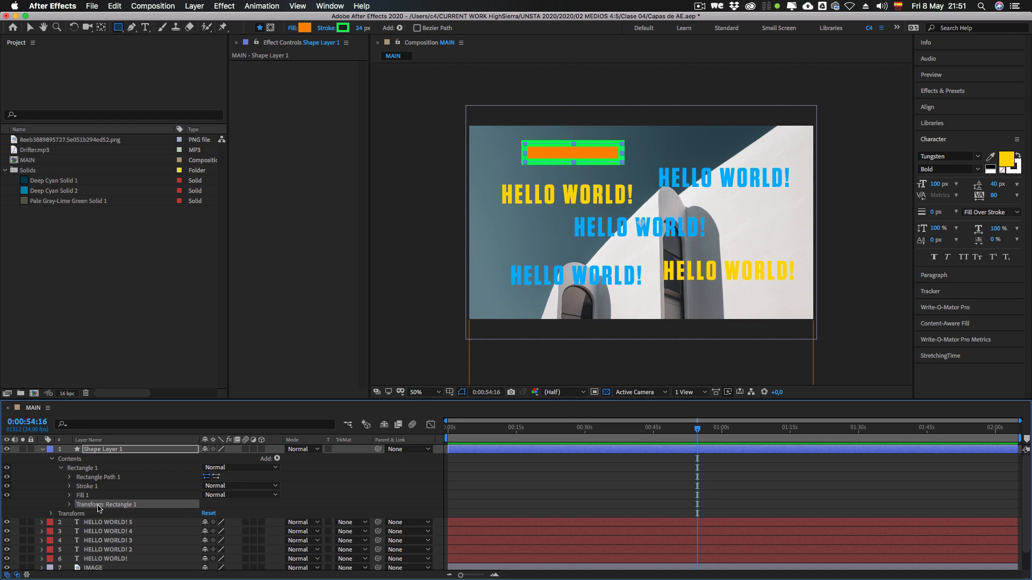
left_click(70, 505)
scroll(134, 516, "down", 4)
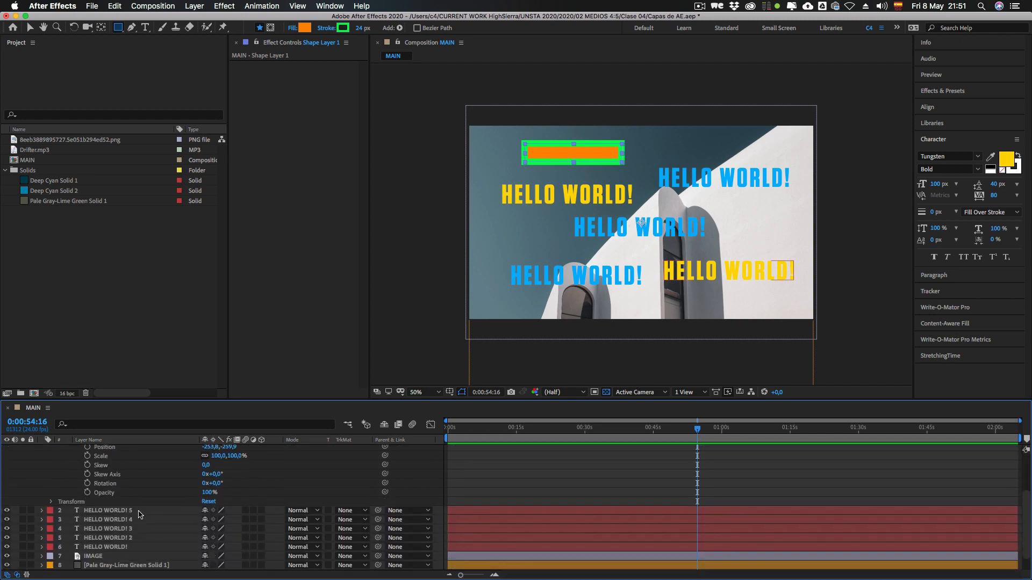
scroll(131, 520, "up", 2)
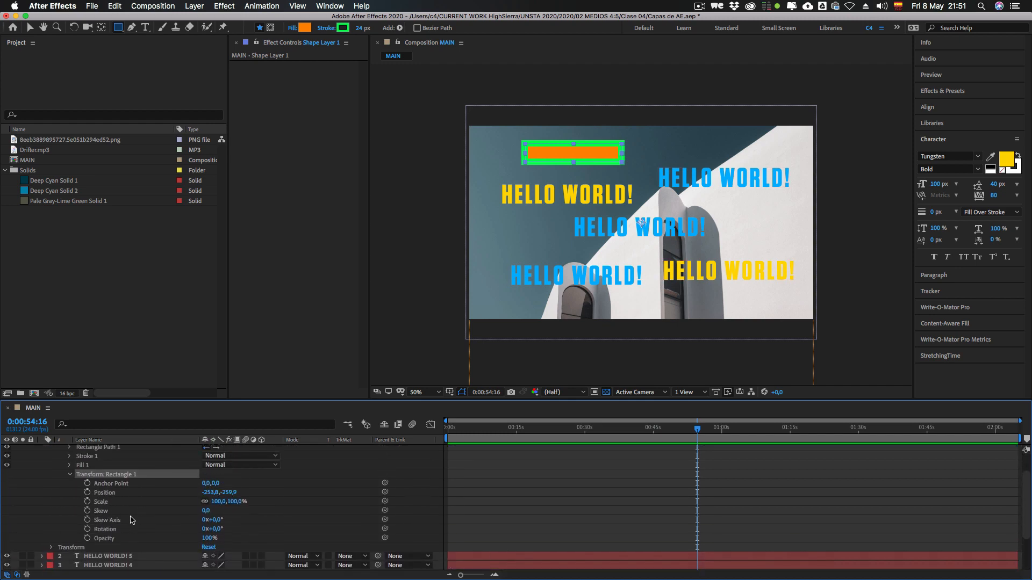
left_click(59, 548)
left_click(51, 548)
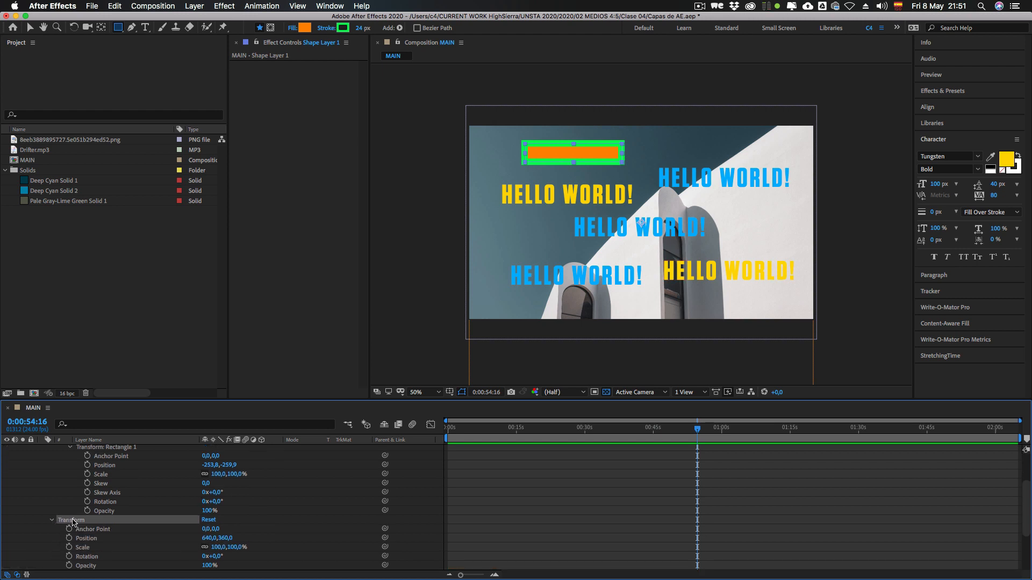
left_click(51, 522)
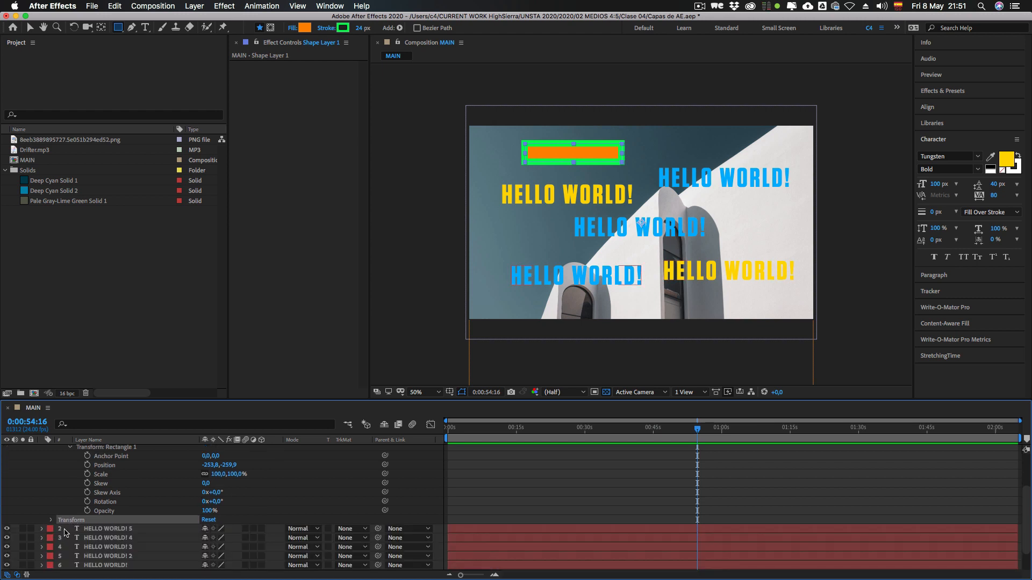
Step: Go through Anchor Point, Position, Scale and Skew in the Transform: Rectangle 1 group
scroll(74, 476, "up", 4)
left_click(84, 485)
scroll(100, 503, "up", 1)
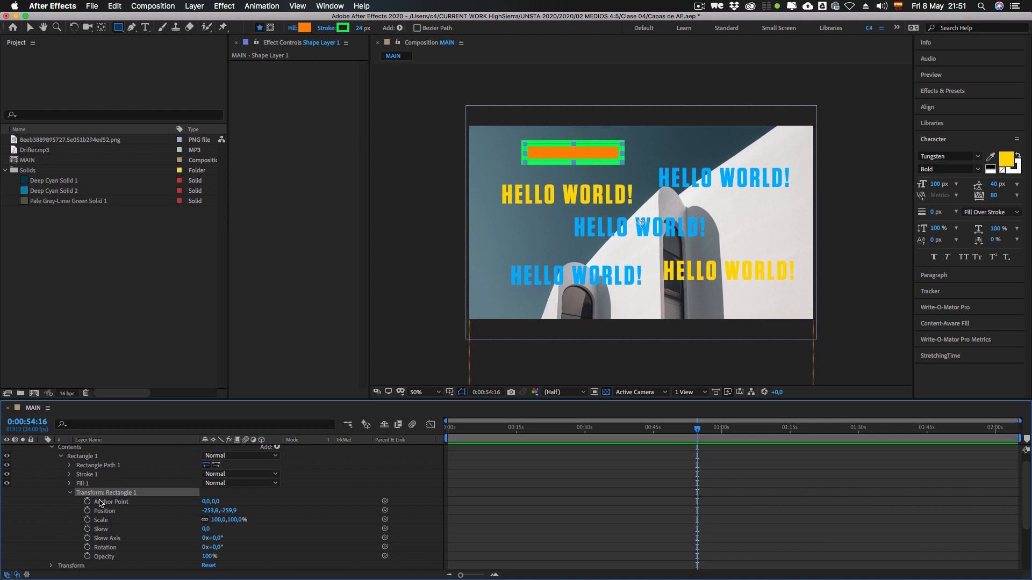
left_click(102, 504)
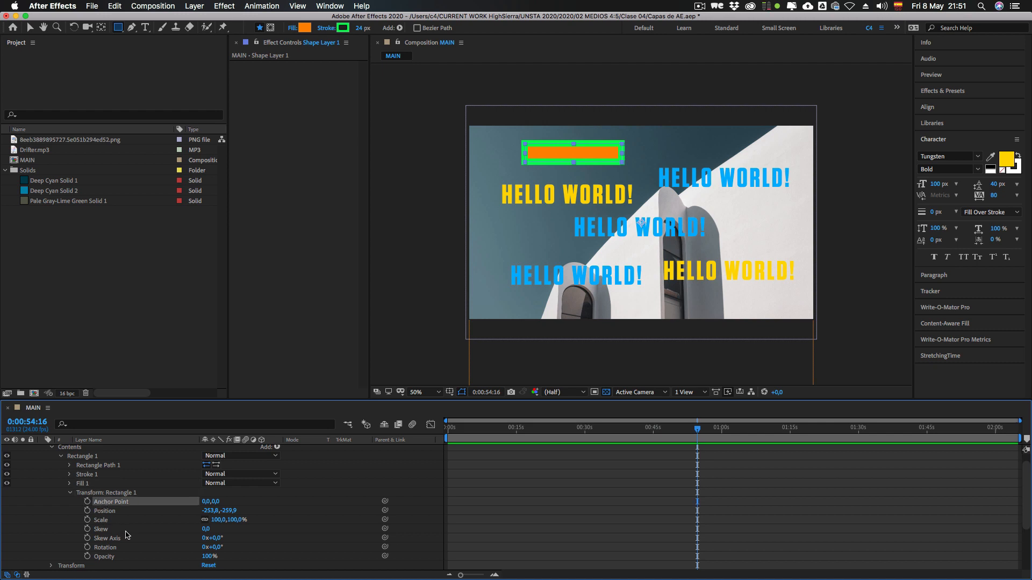
left_click(100, 511)
left_click(102, 520)
left_click(99, 530)
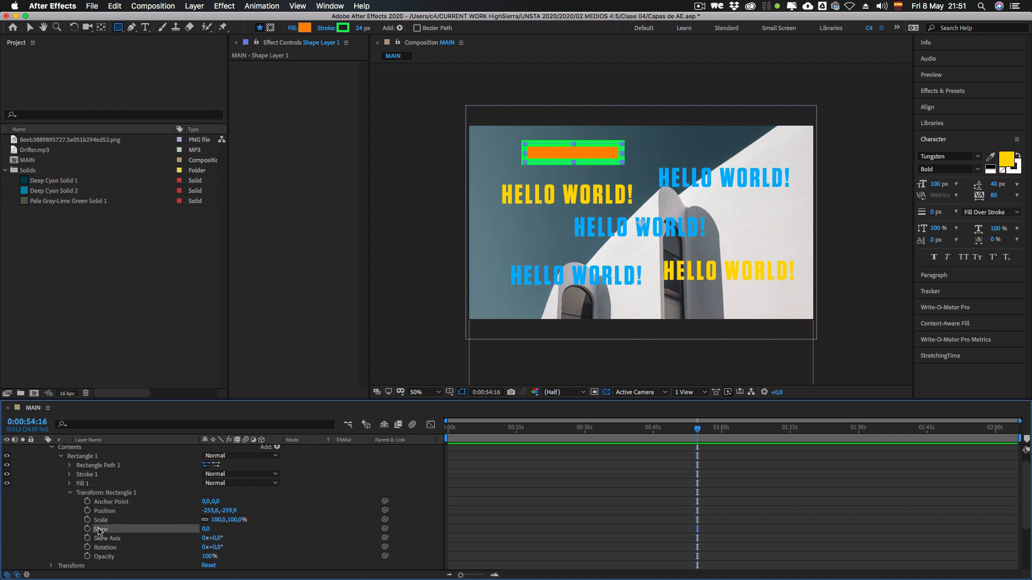
Step: Try a skew of 49 on the rectangle and reset the skew to 0
left_click_drag(203, 529, 237, 533)
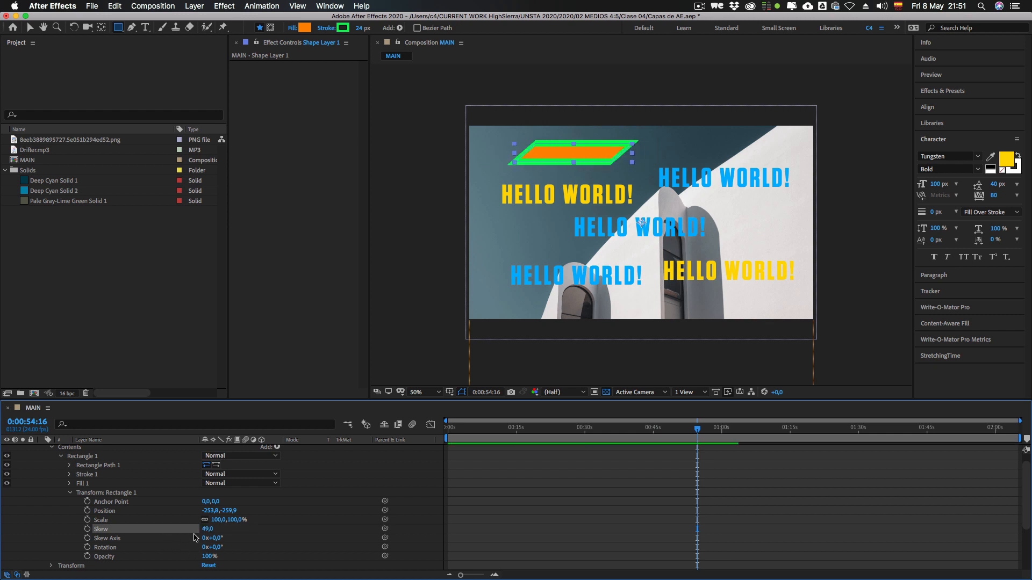
left_click(205, 531)
type("0")
key("Return")
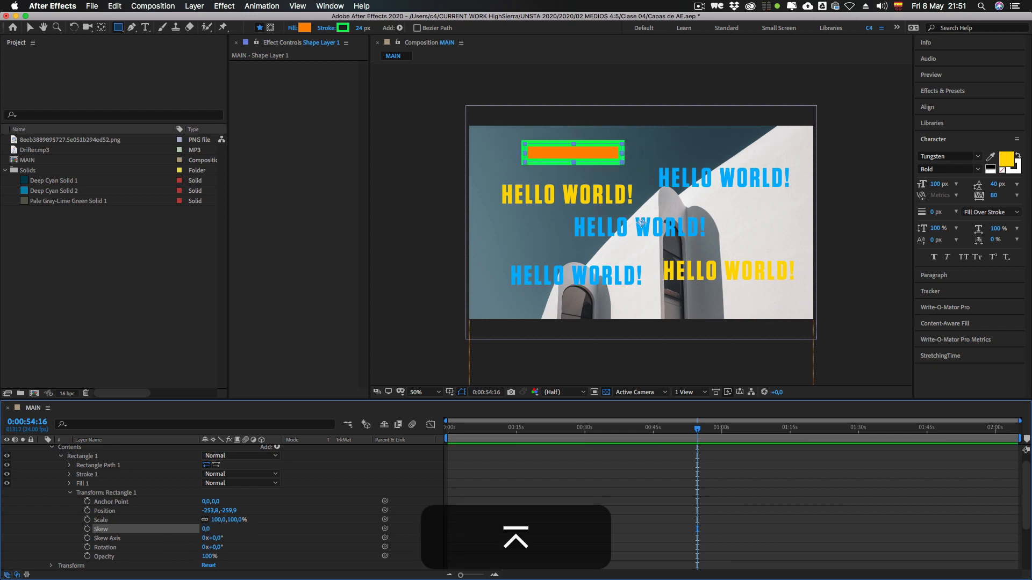
Step: Try a 28° skew axis combined with a skew on the rectangle, and reset both values to 0
left_click_drag(215, 538, 230, 530)
left_click(207, 529)
type("0")
key("Return")
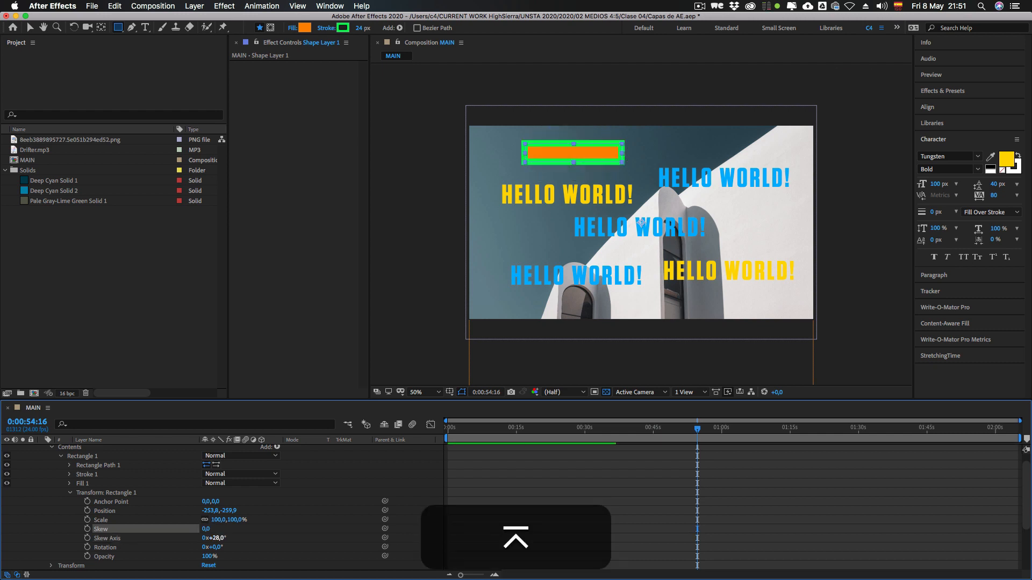
left_click(217, 539)
type("0")
key("Return")
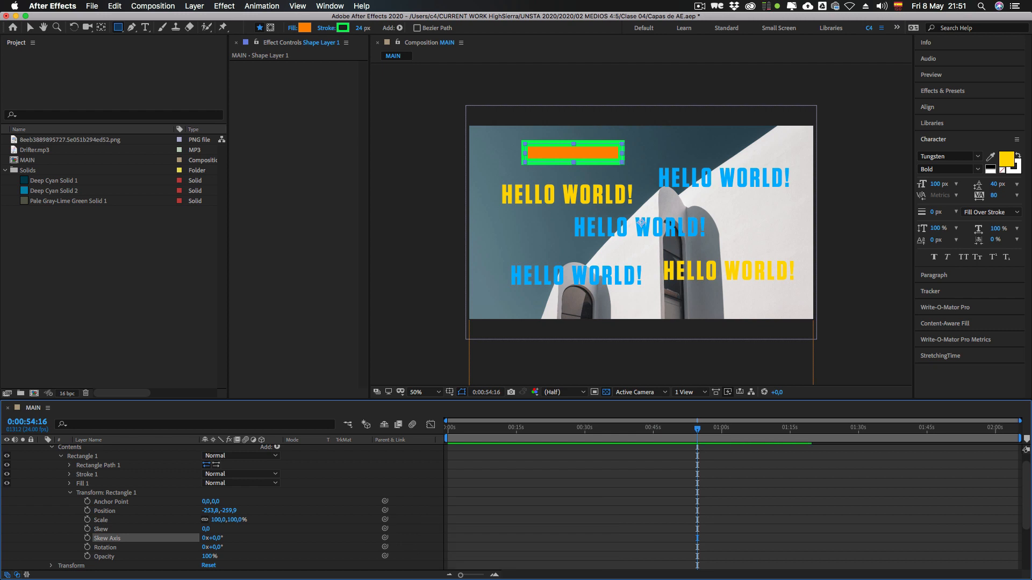
Step: Show the Rectangle Path 1 properties in place of the rectangle's transform group, and enlarge the path's size to 571.6 × 108.2
left_click(69, 493)
left_click(98, 466)
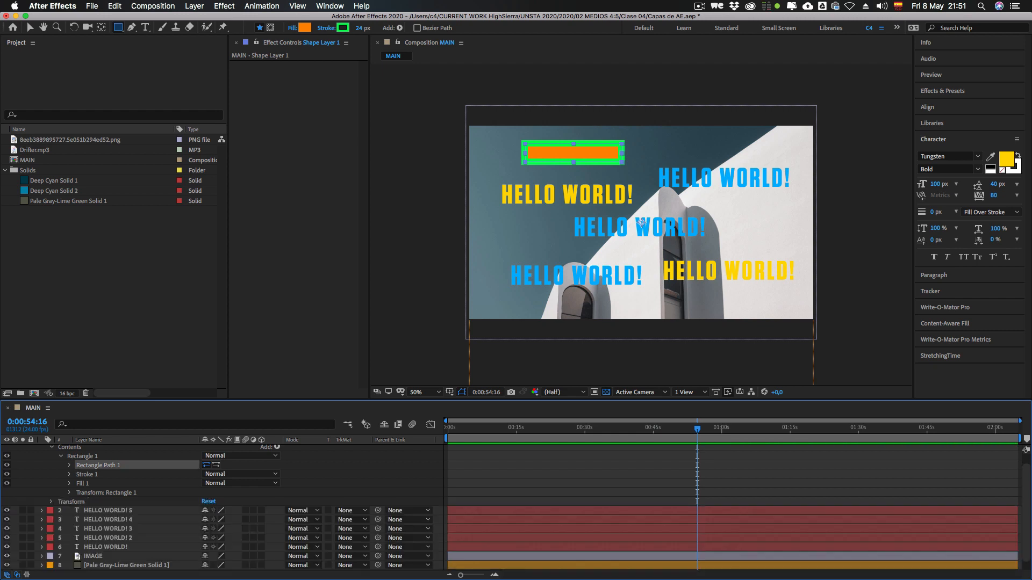
left_click(69, 465)
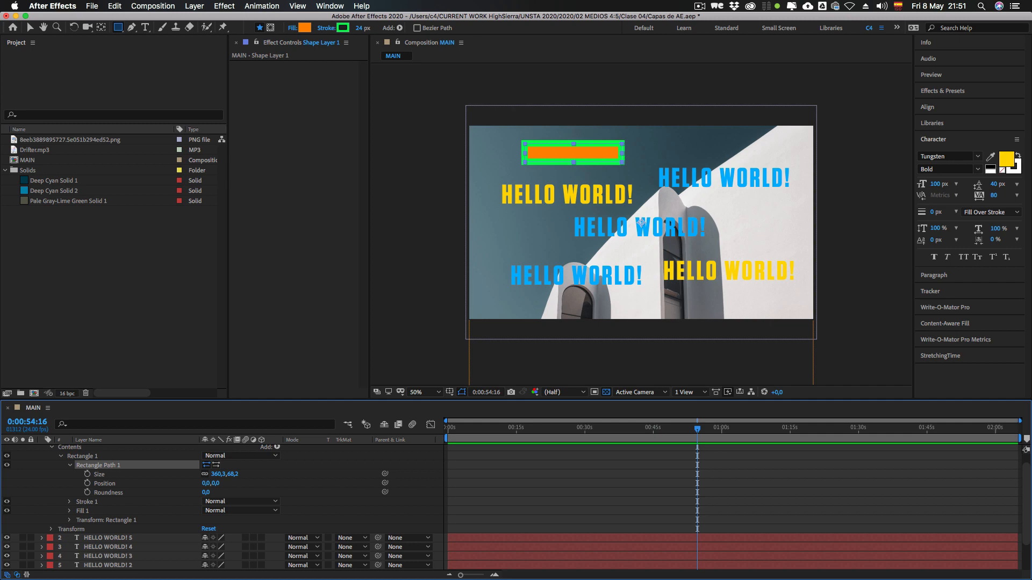
left_click_drag(218, 474, 242, 474)
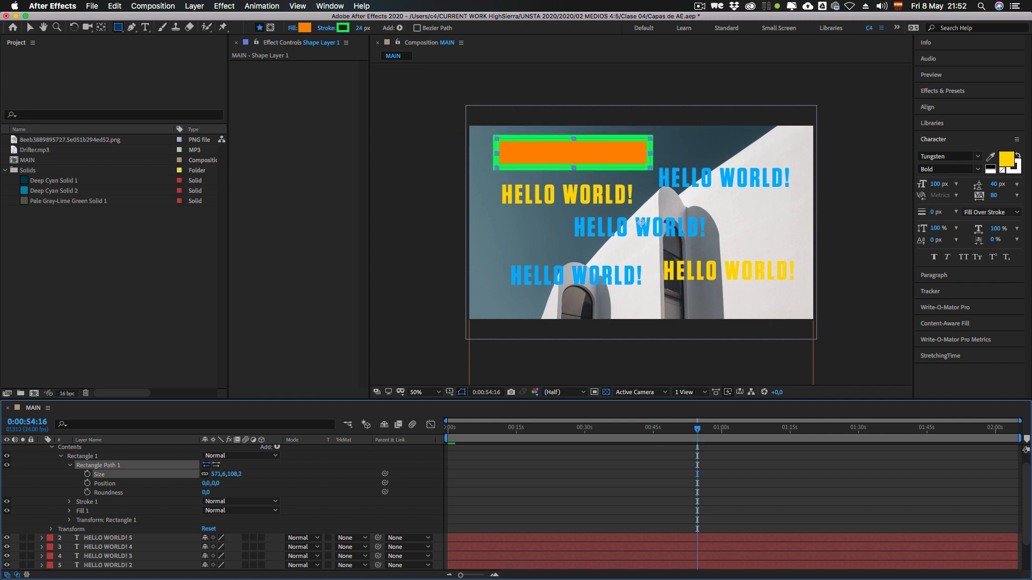
Step: Examine Scale in the shape layer's own Transform group for comparison with the rectangle path's Size property
left_click(51, 530)
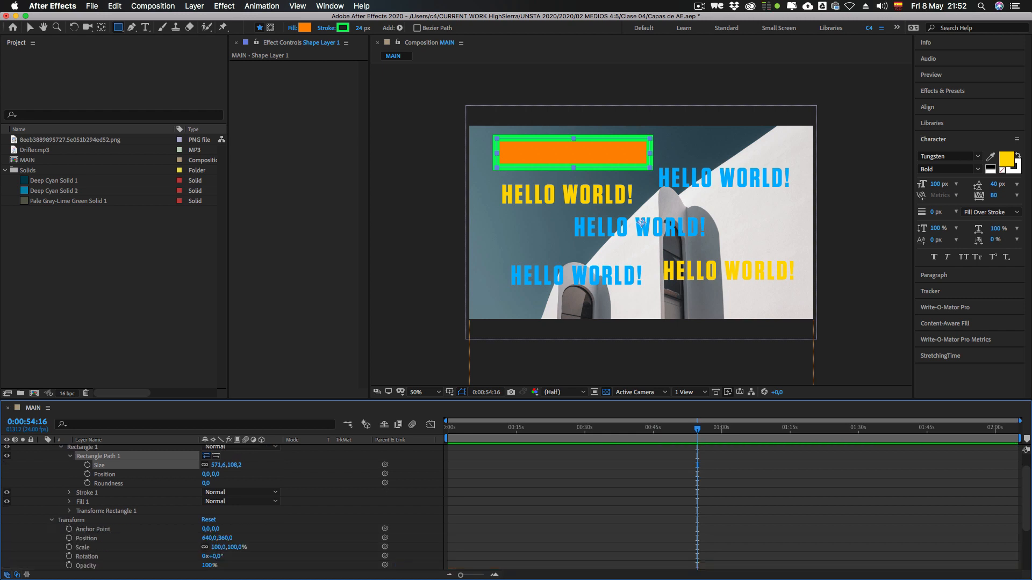
left_click(83, 548)
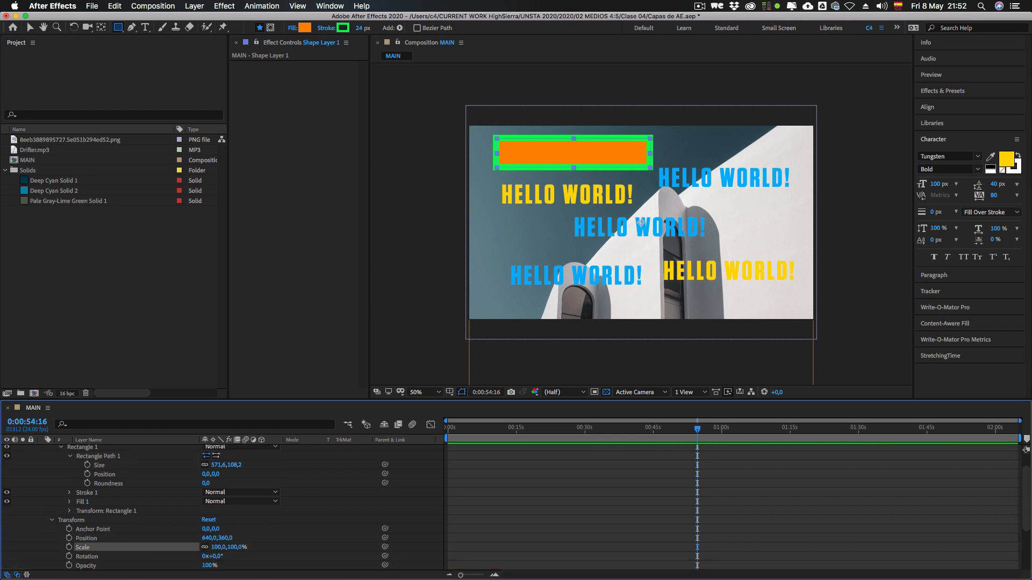
left_click(51, 520)
Step: Set Rectangle Path 1's size to 534.6 × 101.2, its position to 0, 22 and its roundness to 75
scroll(99, 494, "up", 3)
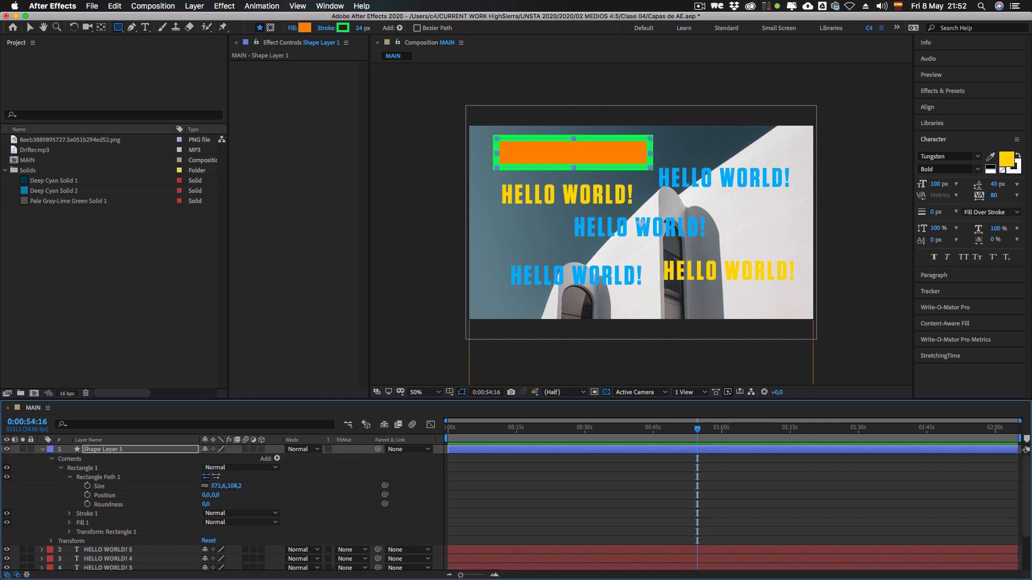
left_click(100, 486)
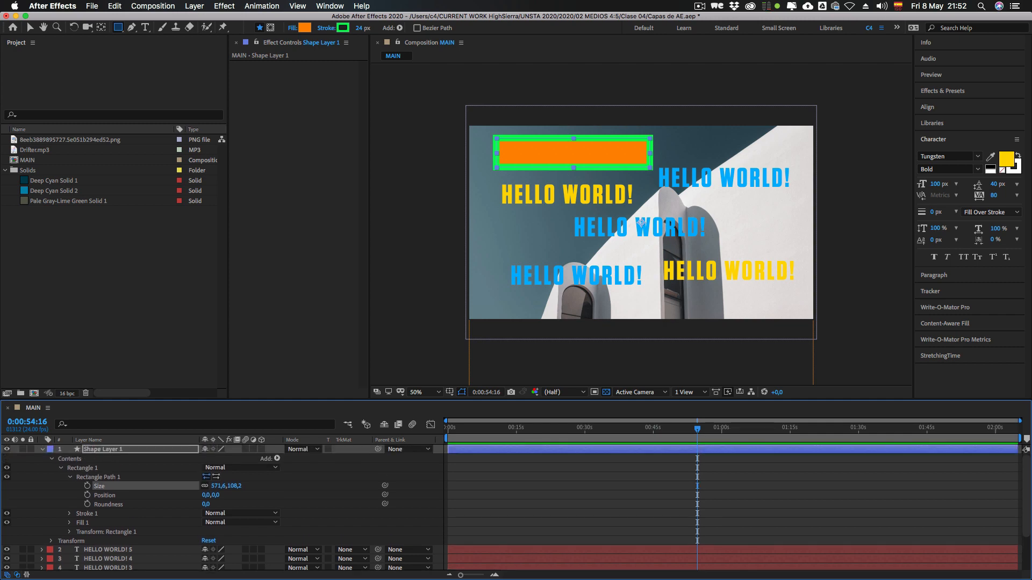
left_click_drag(235, 486, 246, 504)
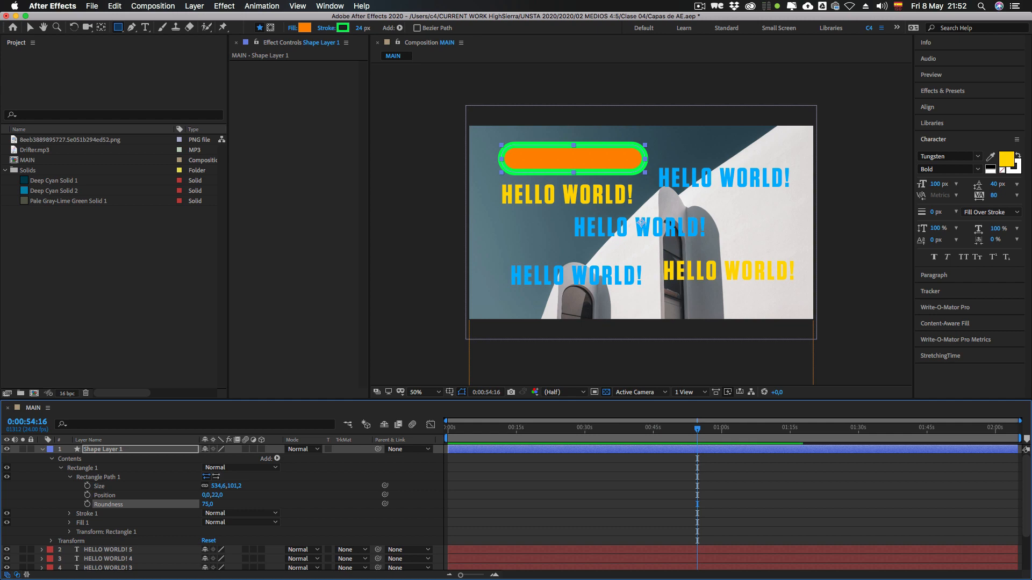
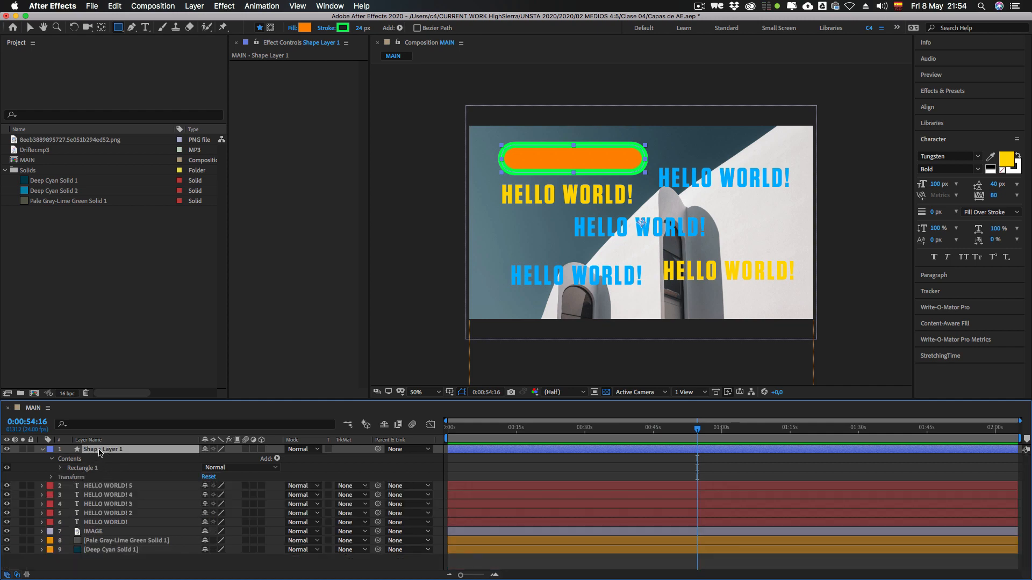
Step: Rename the Shape Layer 1 layer as "Capa de Forma"
key("Return")
key("shift")
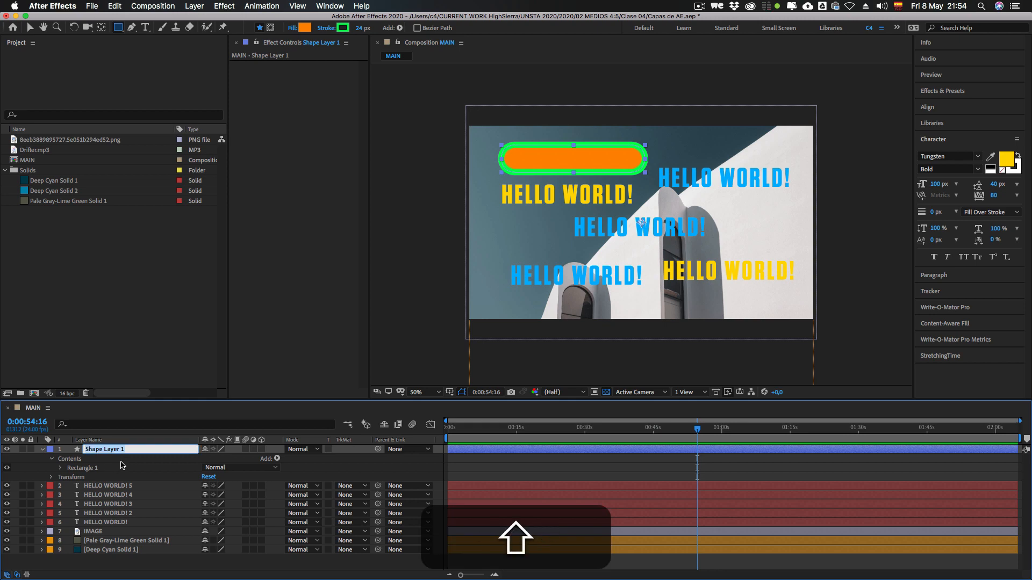
type("Capa de Forma")
key("Return")
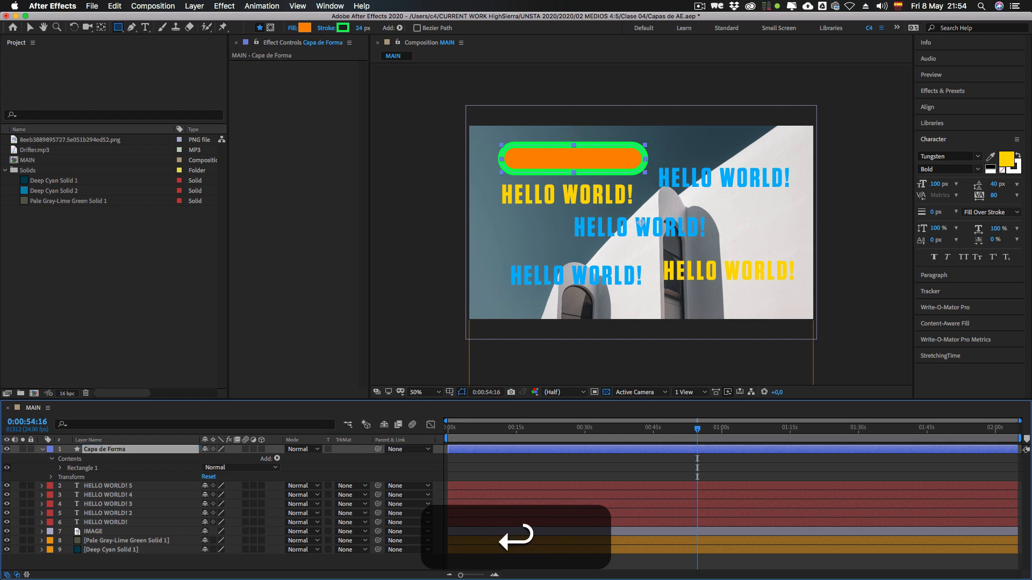
Step: Examine the list of shapes, fills, strokes and path modifiers that can be added to the Capa de Forma layer's Contents
left_click(74, 461)
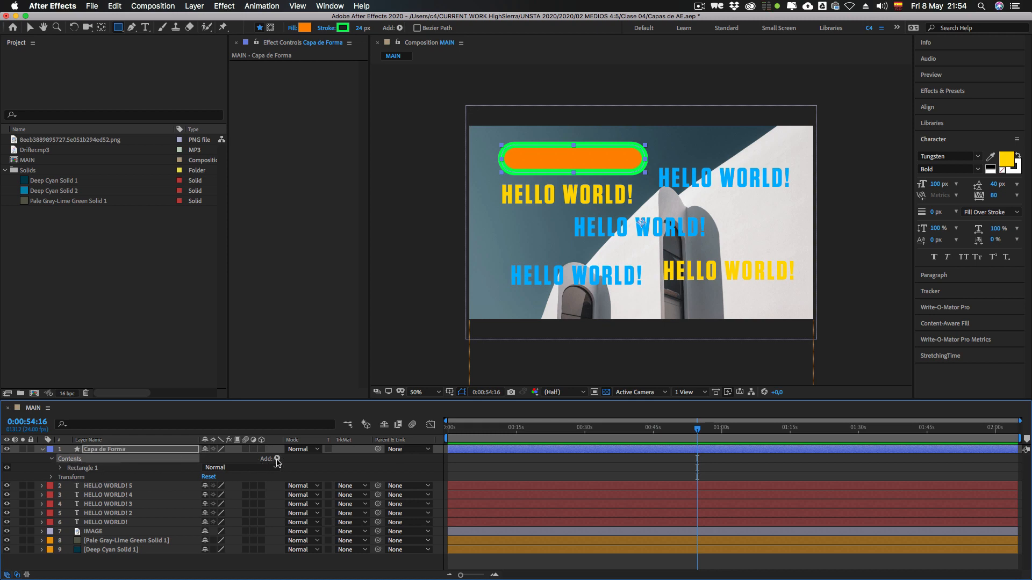
left_click(277, 460)
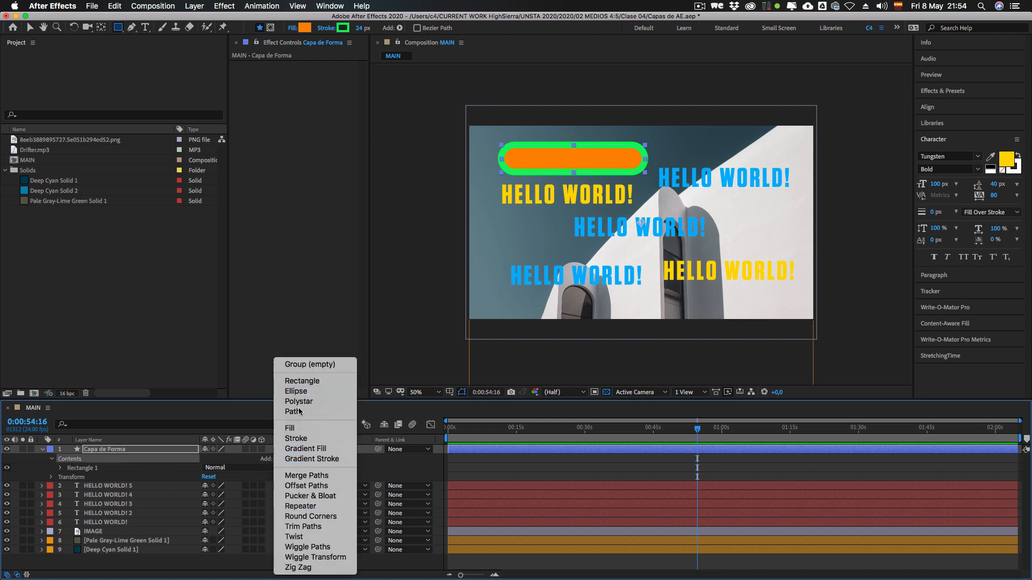
left_click(201, 461)
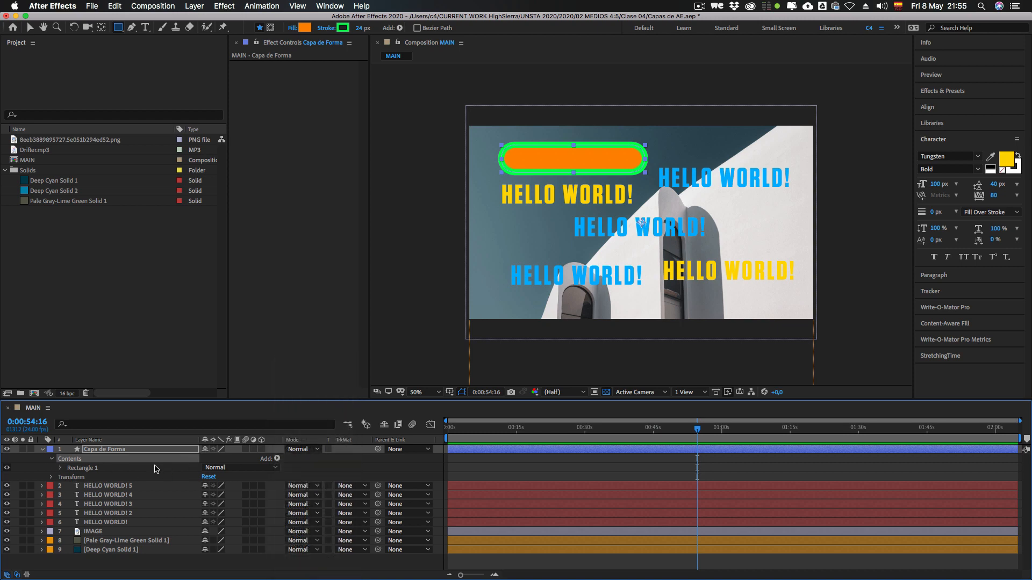
left_click(52, 460)
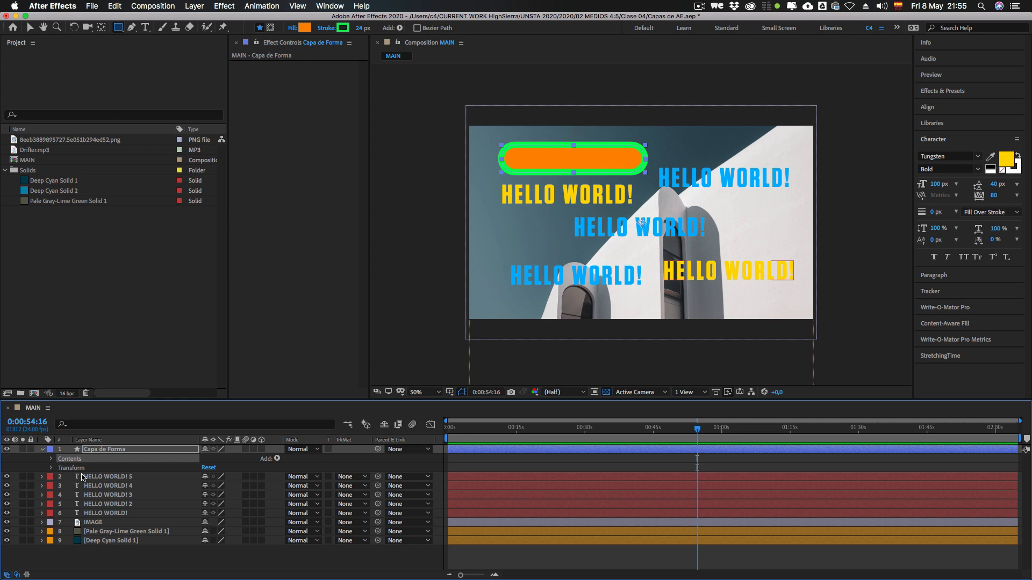
left_click(42, 450)
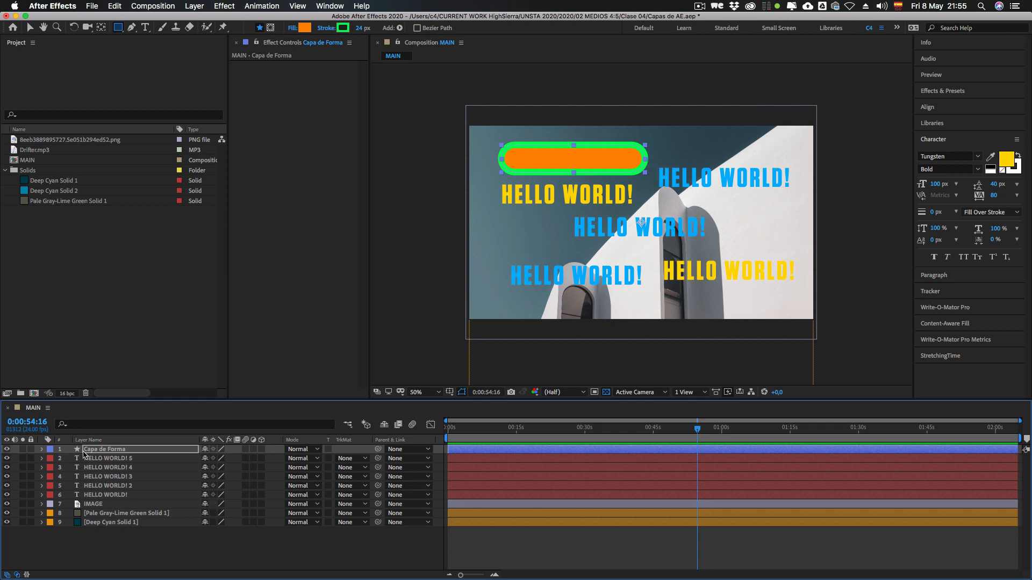
left_click(42, 449)
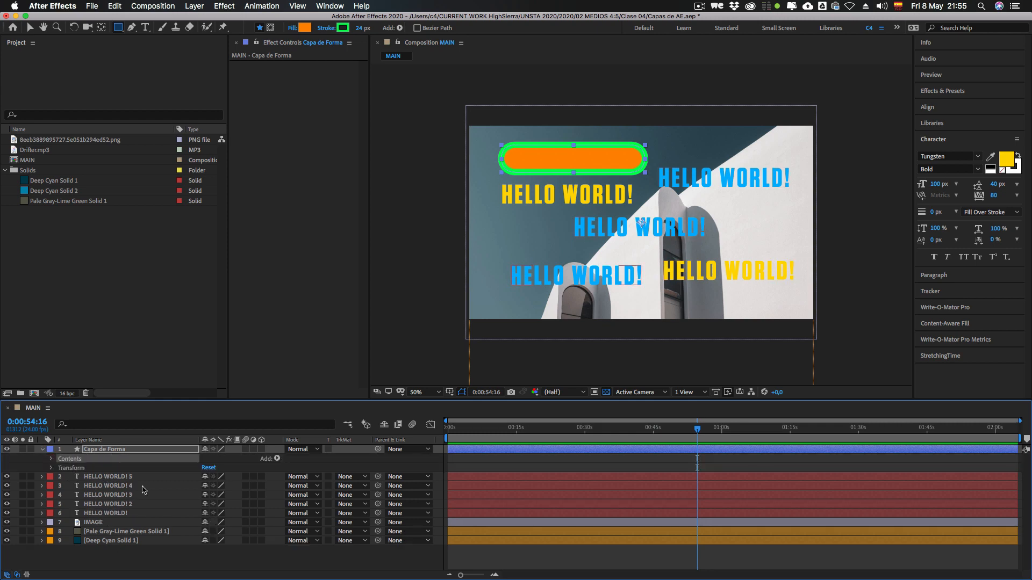
Step: Draw a circle with the Ellipse tool below the yellow text, inside the Capa de Forma layer, and compare its group with Rectangle 1
left_click_drag(119, 28, 150, 50)
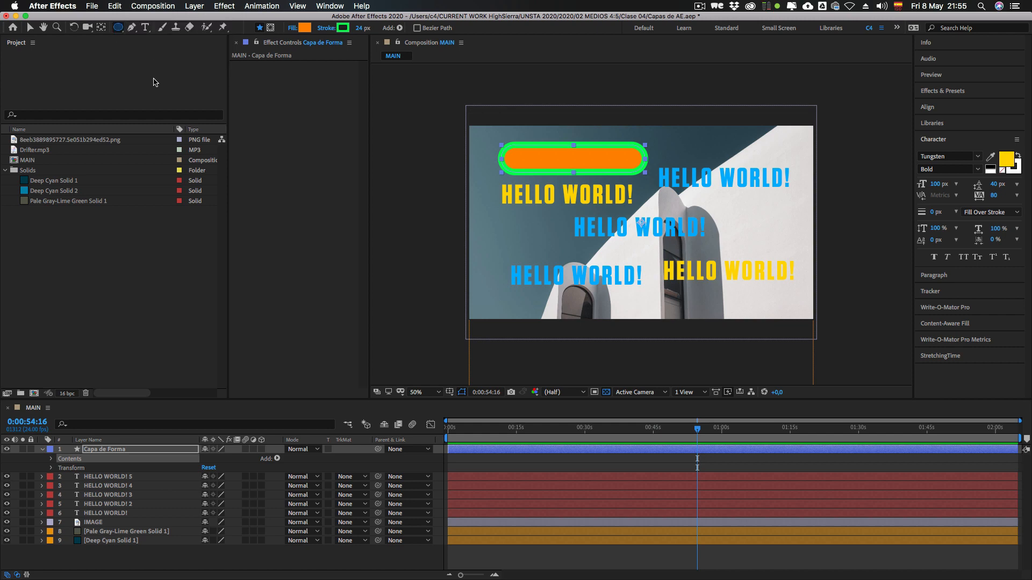
left_click_drag(505, 228, 558, 282)
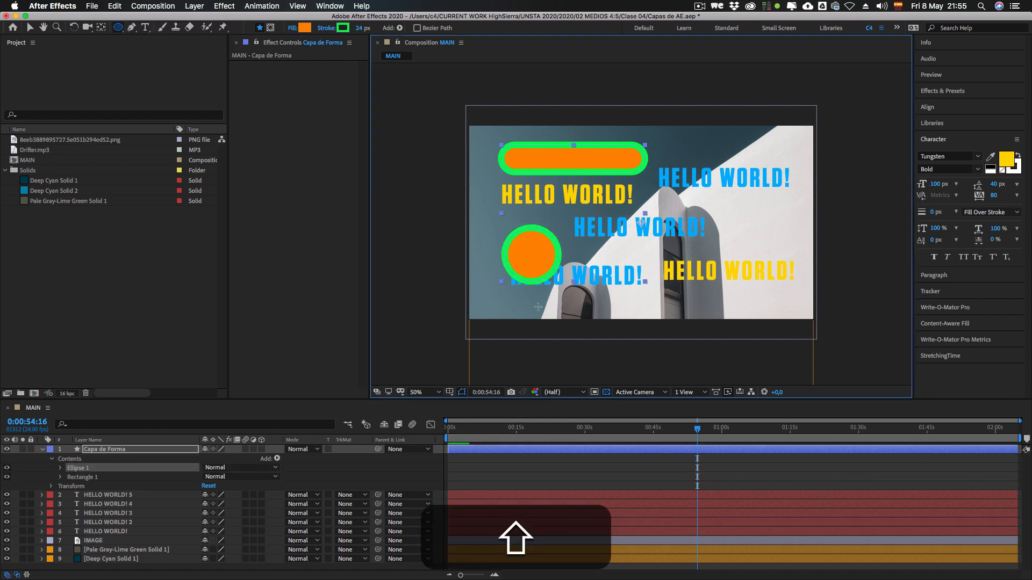
left_click(104, 450)
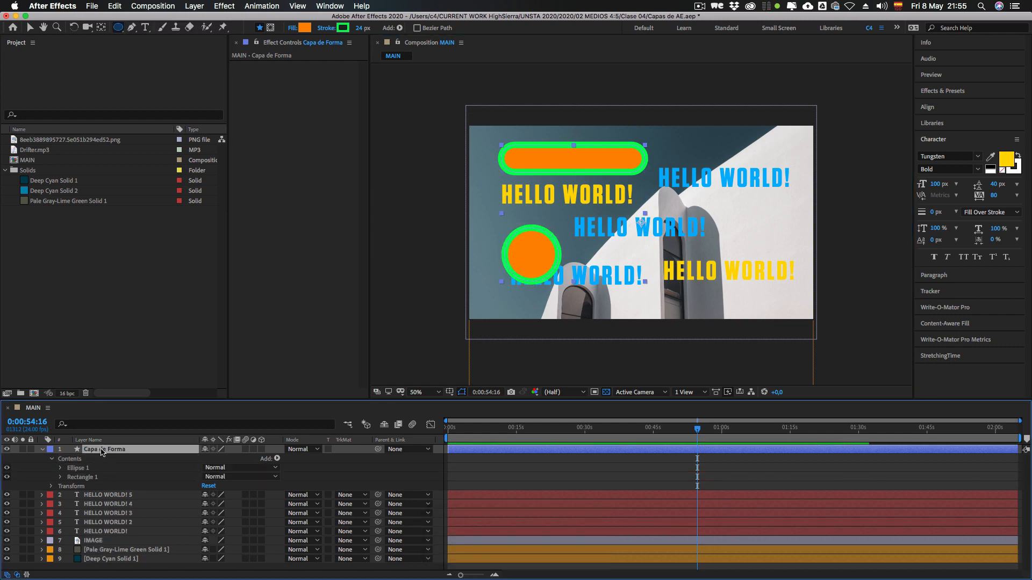
left_click(73, 461)
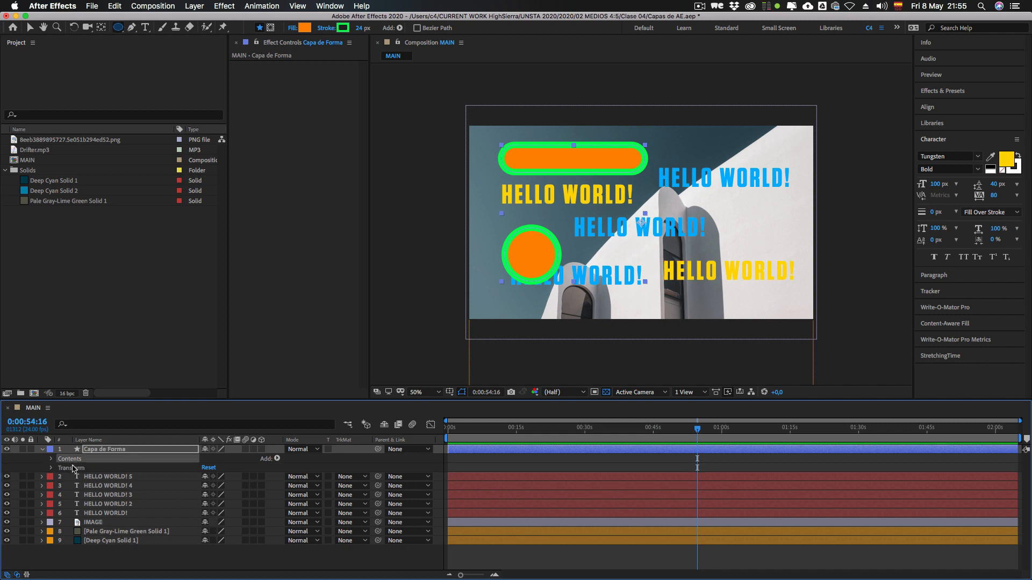
left_click(53, 461)
left_click(77, 468)
left_click(81, 477)
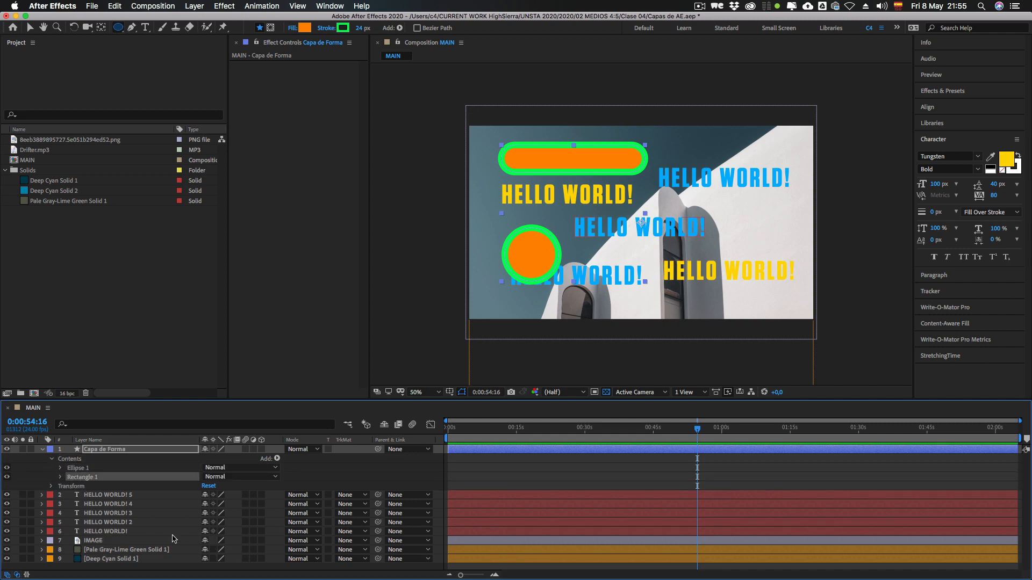
Step: Delete the Ellipse 1 group from the Capa de Forma layer and collapse the layer
left_click(76, 468)
key("BackSpace")
left_click(51, 459)
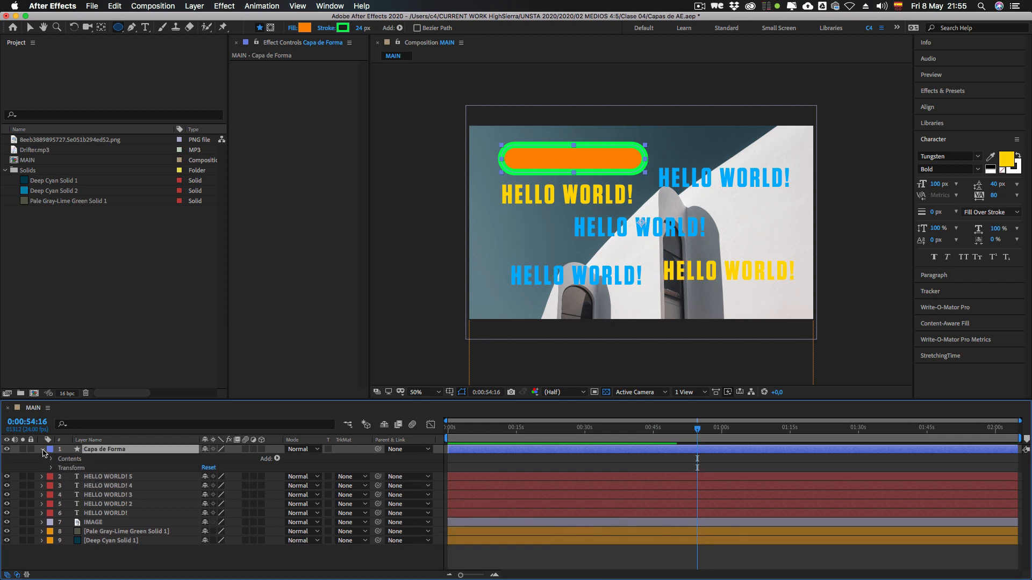
left_click(43, 452)
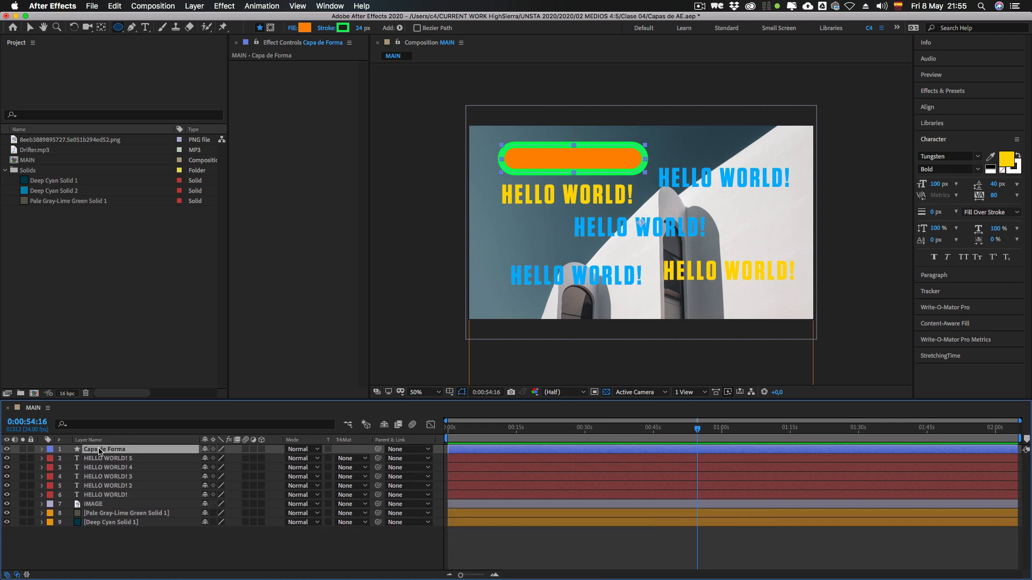
Step: Draw the circle below the yellow text again with no layer selected, so it goes on its own shape layer, and collapse that layer
left_click(151, 562)
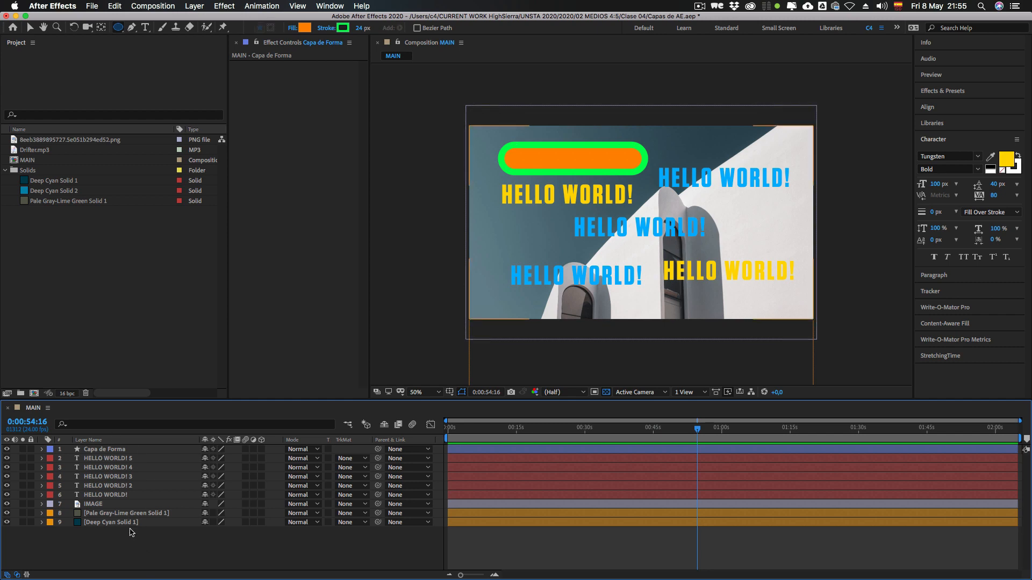
left_click(179, 69)
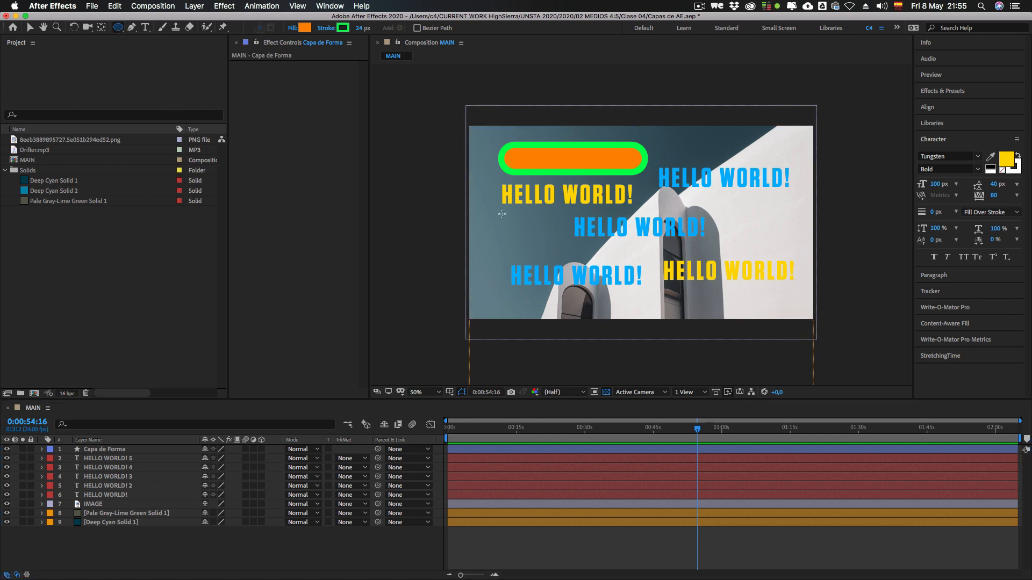
left_click_drag(509, 223, 573, 284)
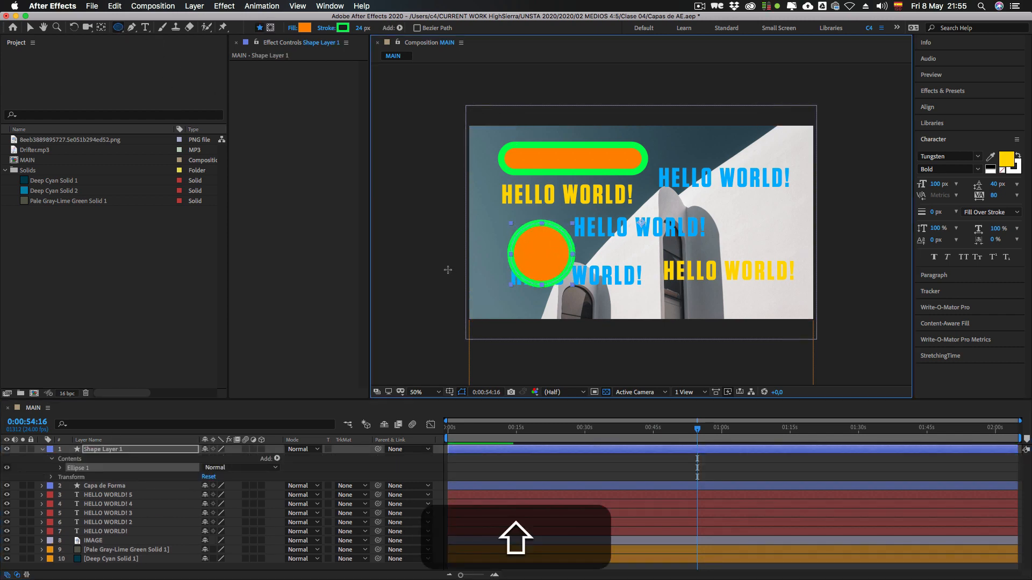
left_click(94, 451)
left_click(42, 450)
left_click(107, 544)
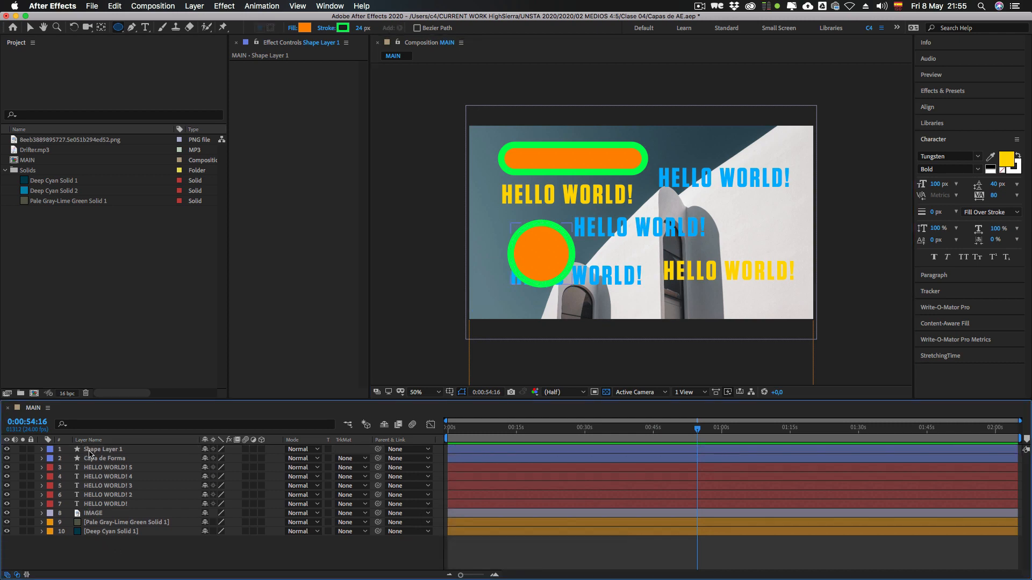
Step: Compare the circle's layer with Capa de Forma and delete the circle's separate shape layer
left_click(104, 450)
left_click(102, 459)
left_click(101, 449)
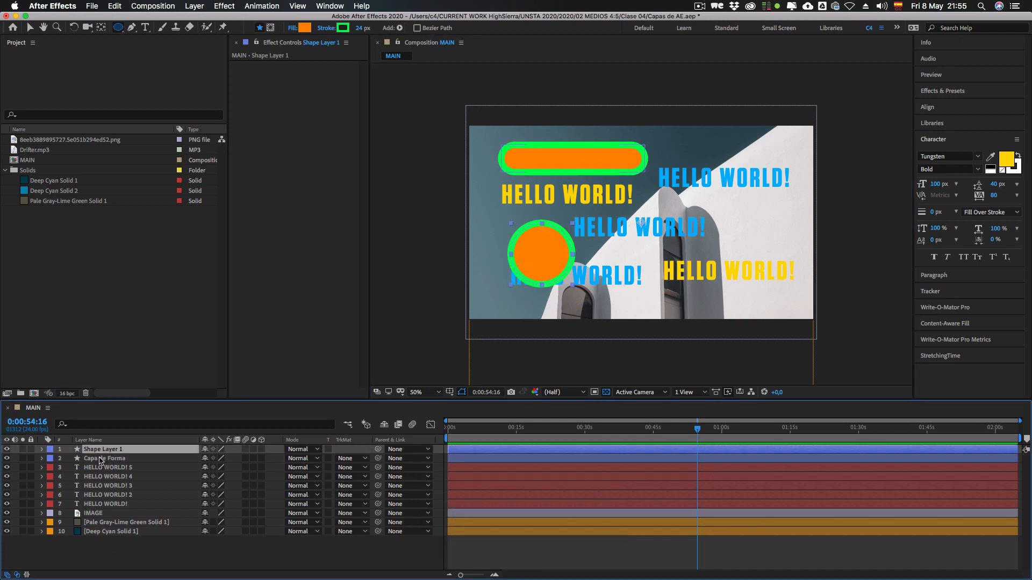
key("BackSpace")
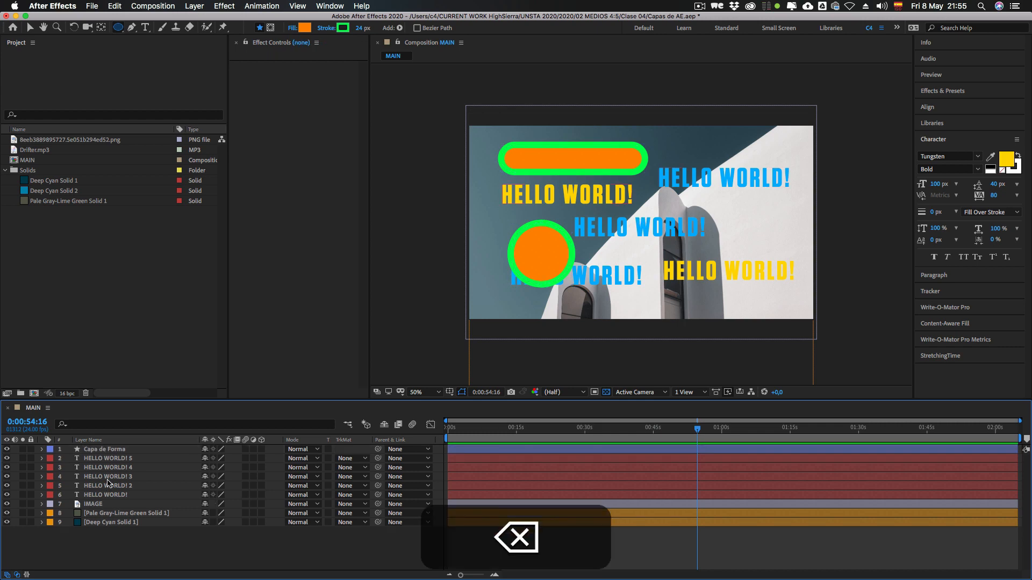
left_click(104, 450)
left_click(41, 450)
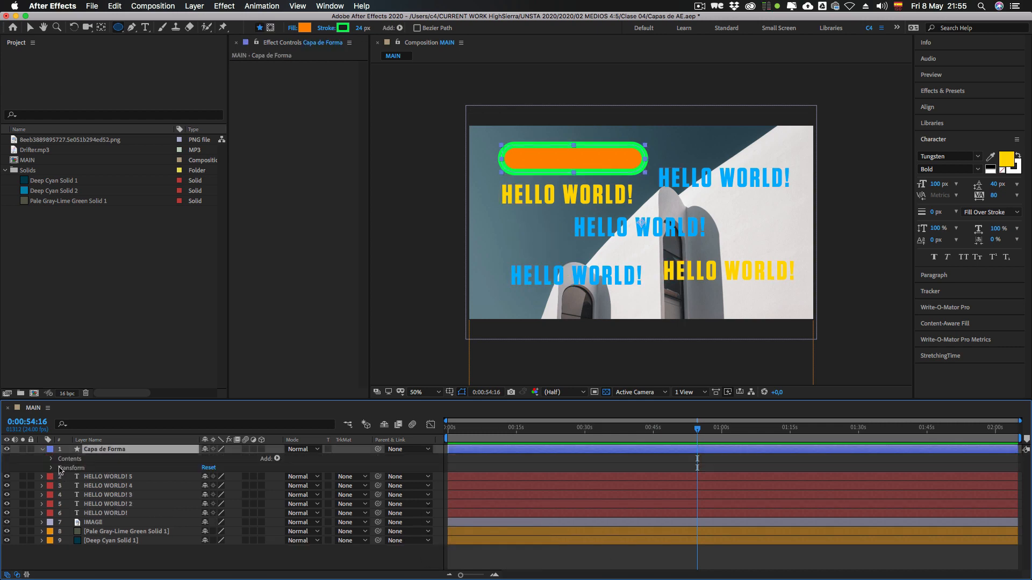
left_click(53, 459)
left_click(41, 450)
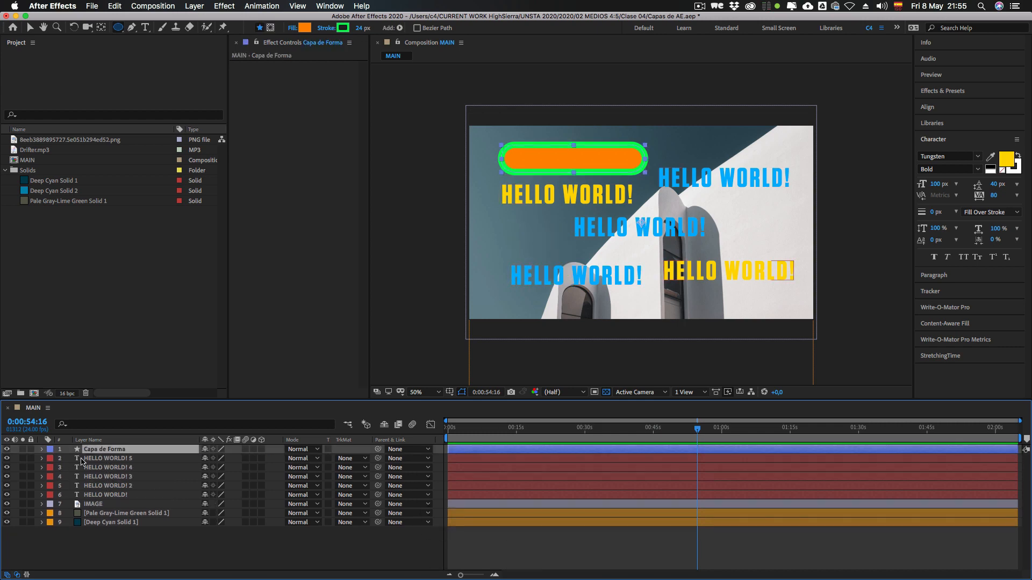
Step: Set the stroke width of the Capa de Forma rectangle to 0 px
left_click(156, 545)
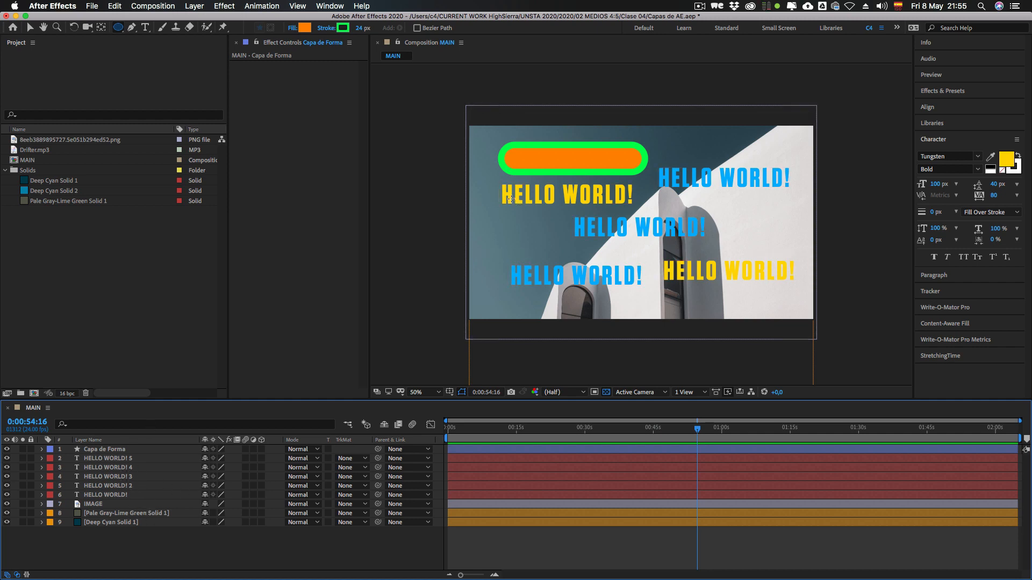
left_click(104, 450)
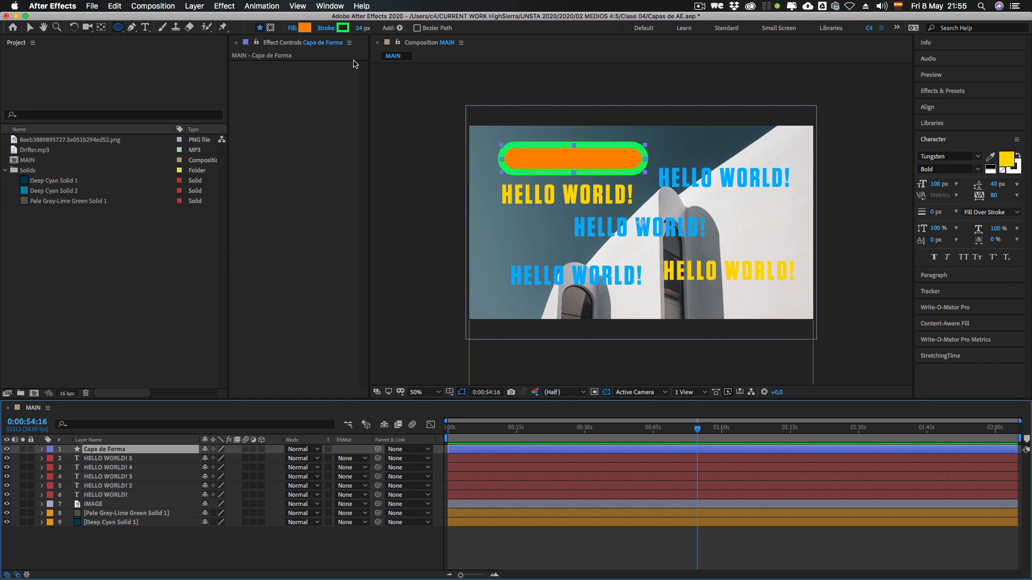
left_click_drag(360, 28, 302, 41)
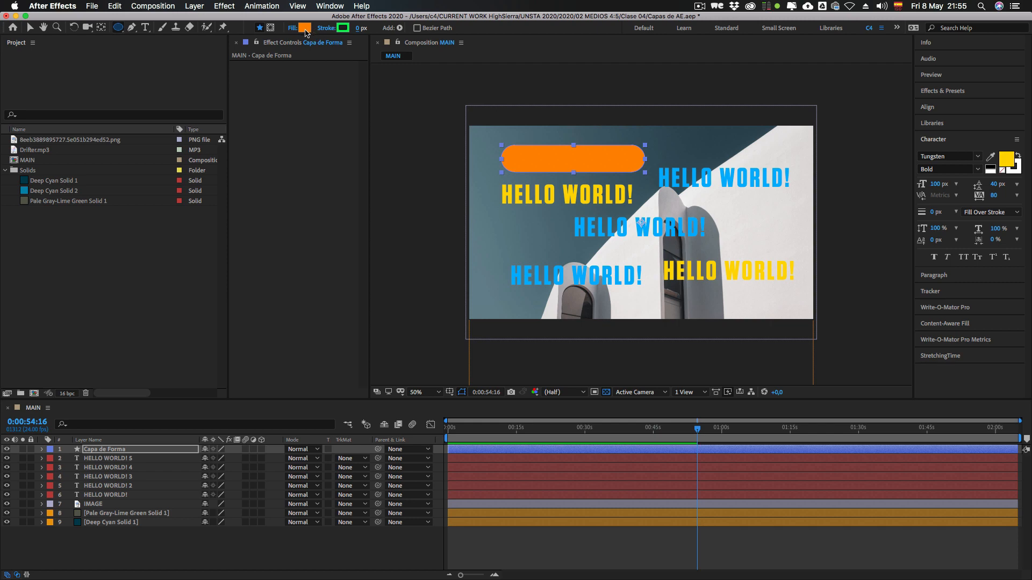
Step: Change the text color of the HELLO WORLD! 5 layer to white (FFFFFF)
left_click(103, 459)
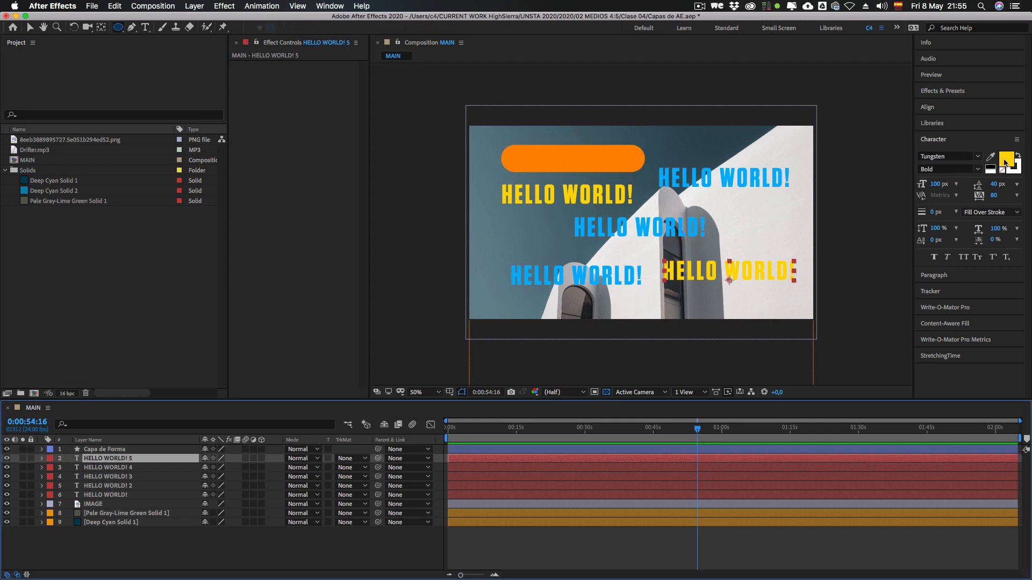
left_click(1005, 160)
left_click(230, 171)
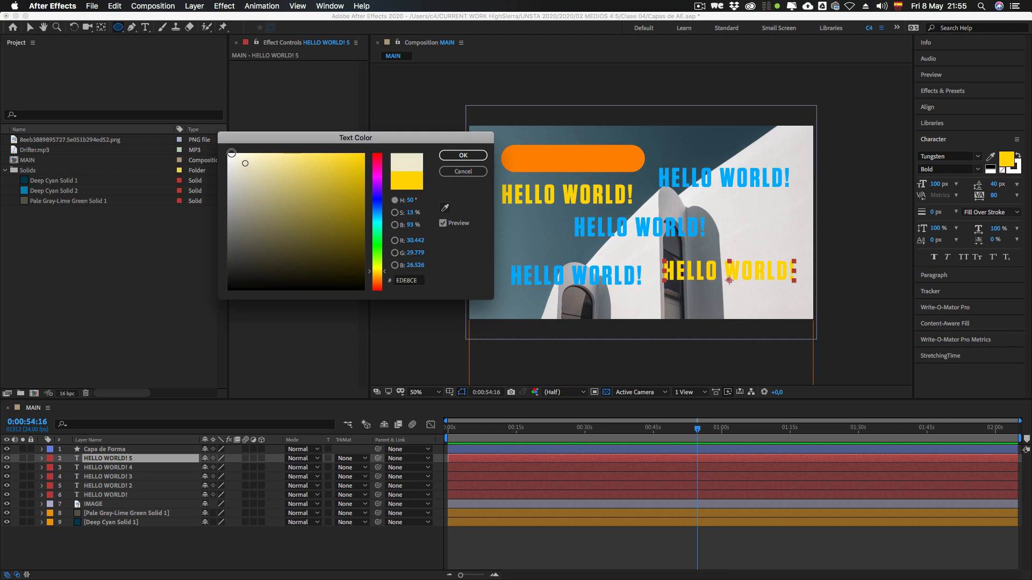
left_click(462, 155)
Step: Move the white HELLO WORLD! 5 text onto the orange rounded rectangle and place its layer above Capa de Forma
key("v")
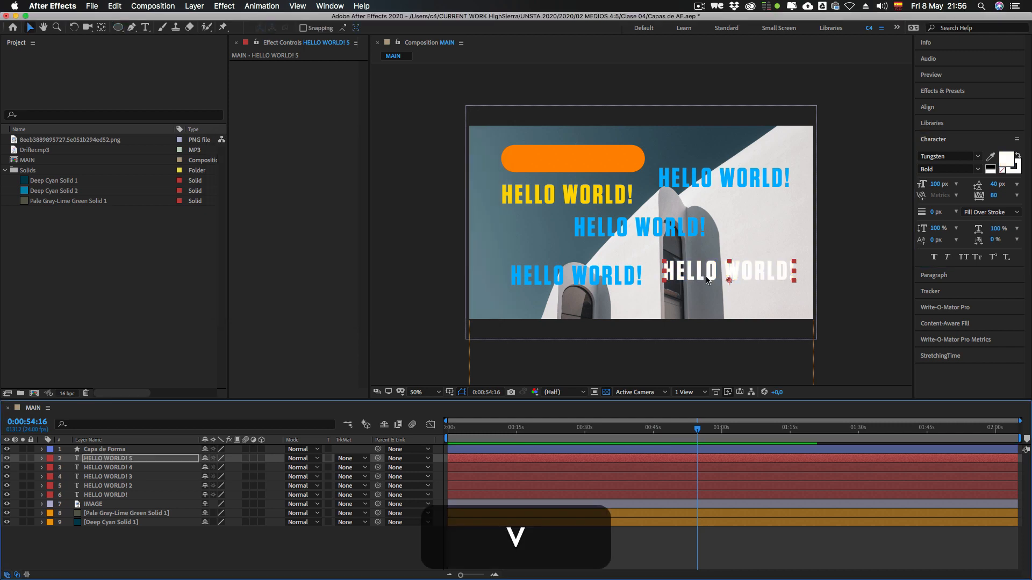
left_click_drag(707, 277, 550, 162)
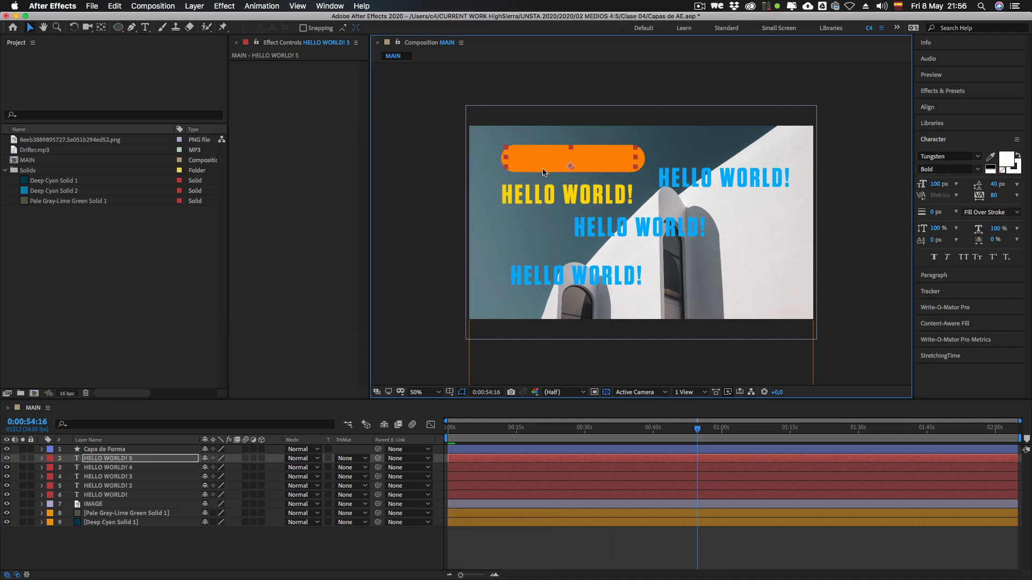
left_click(98, 458)
left_click_drag(97, 458, 99, 446)
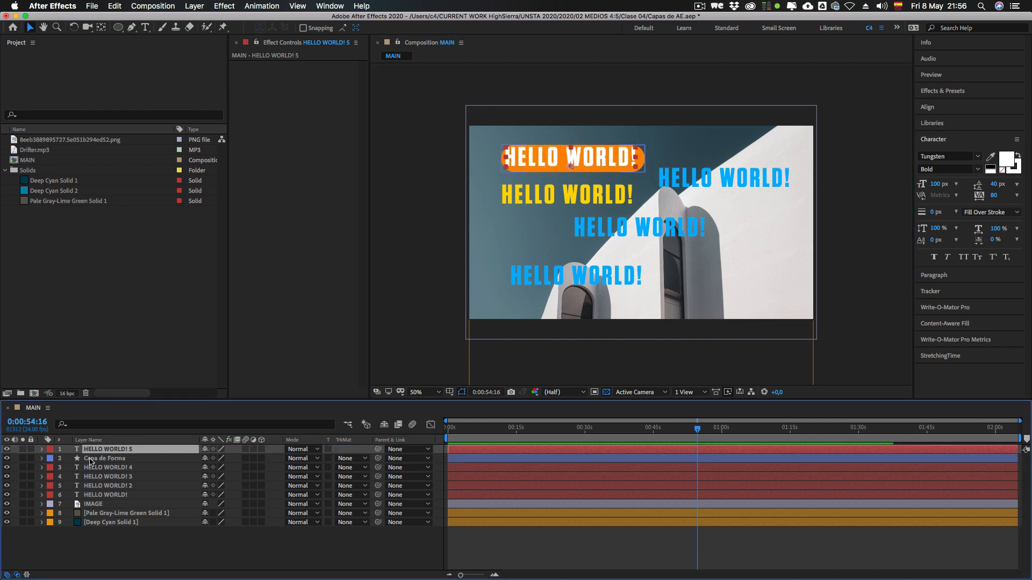
left_click_drag(571, 161, 572, 164)
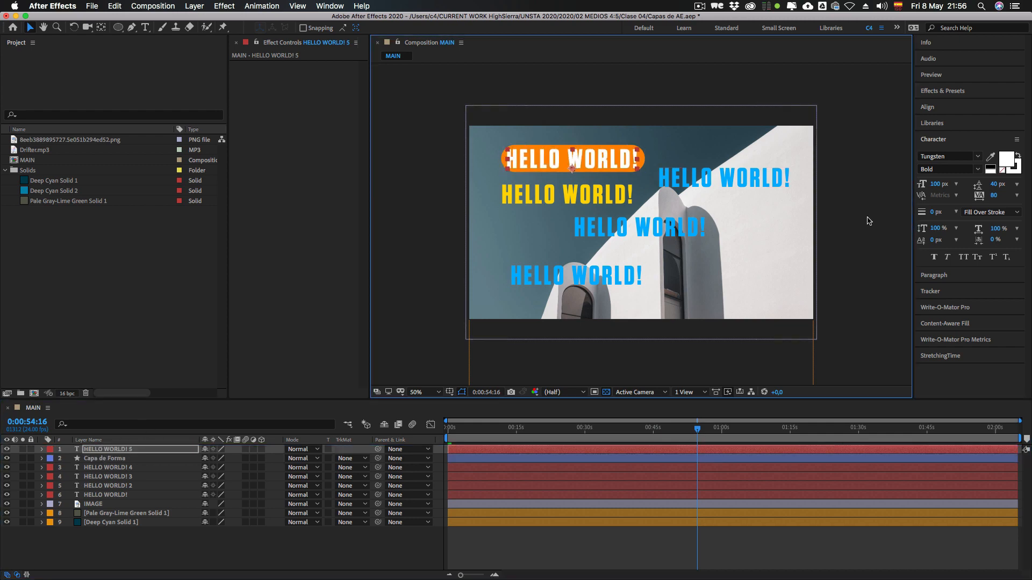
Step: Reduce the HELLO WORLD! 5 font size to 93 px, center the text on the orange shape and deselect it
left_click(932, 185)
left_click_drag(931, 185, 928, 184)
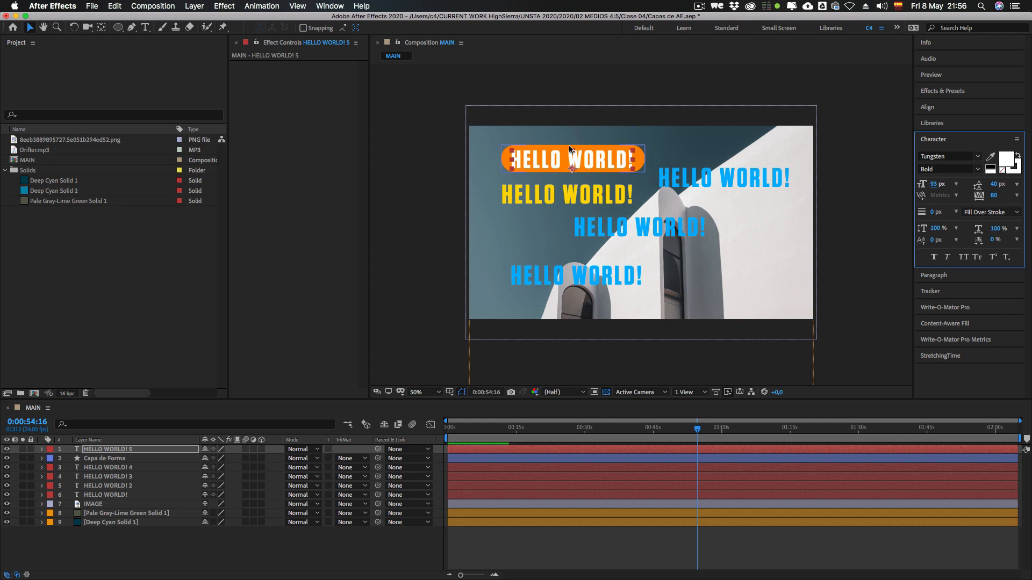
left_click_drag(599, 161, 602, 159)
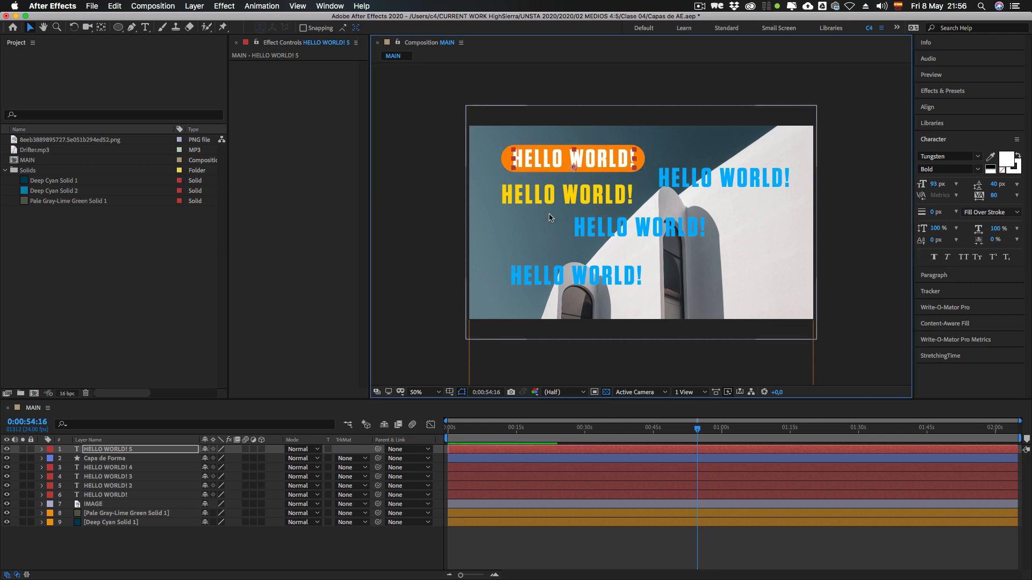
left_click(134, 551)
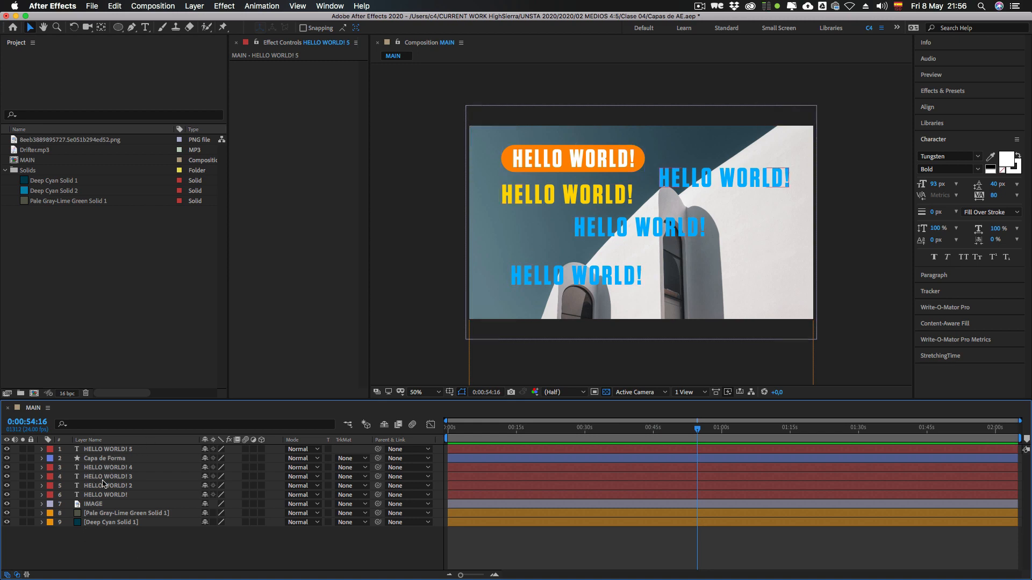
Step: Delete the HELLO WORLD! 4, HELLO WORLD! 3, HELLO WORLD! 2 and HELLO WORLD! text layers
left_click(99, 473)
left_click(91, 495, "shift")
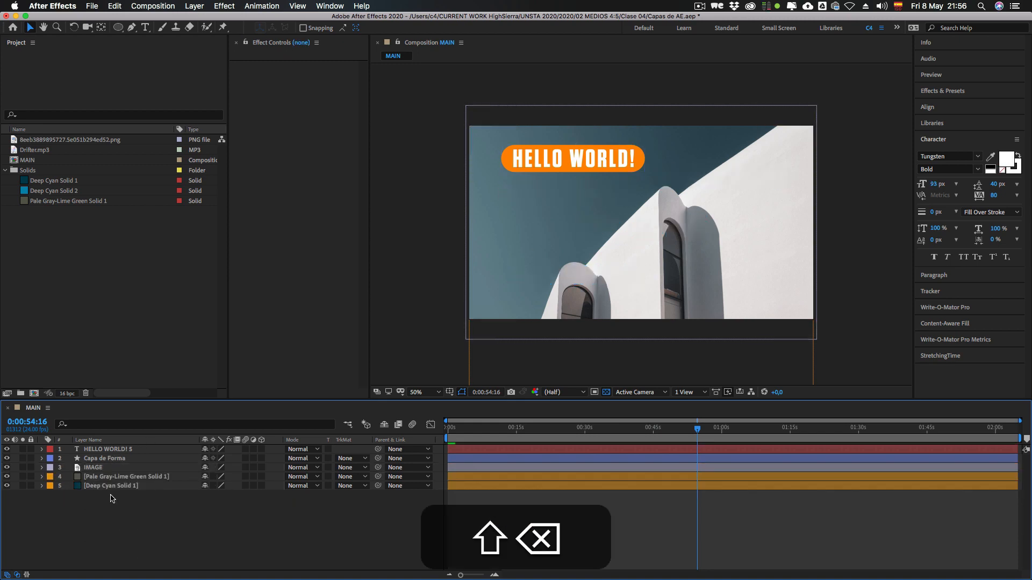
key("shift+BackSpace")
Step: Move the HELLO WORLD! 5 text and its Capa de Forma background together slightly toward the image's left edge
left_click(102, 449)
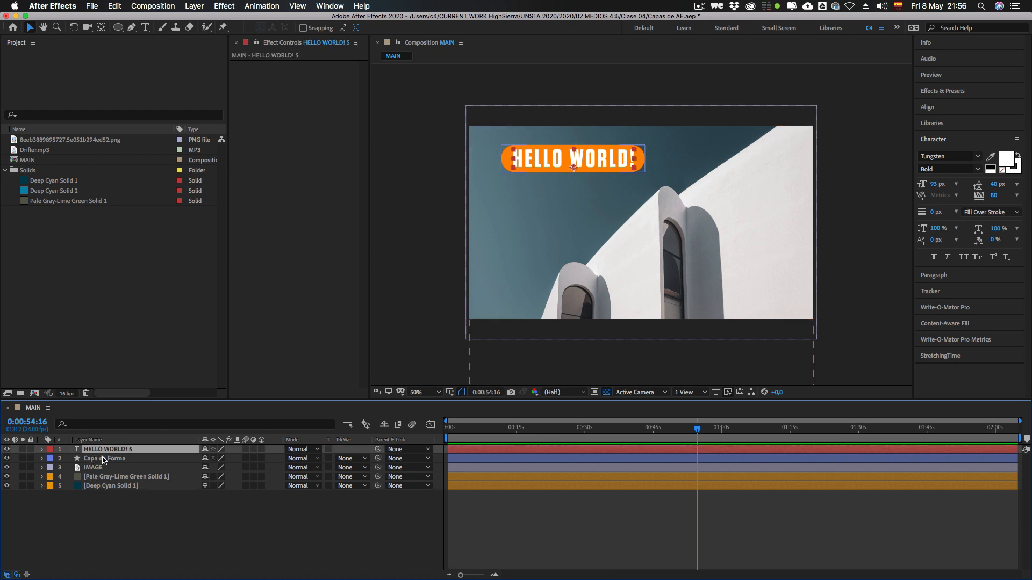
left_click(104, 459, "shift")
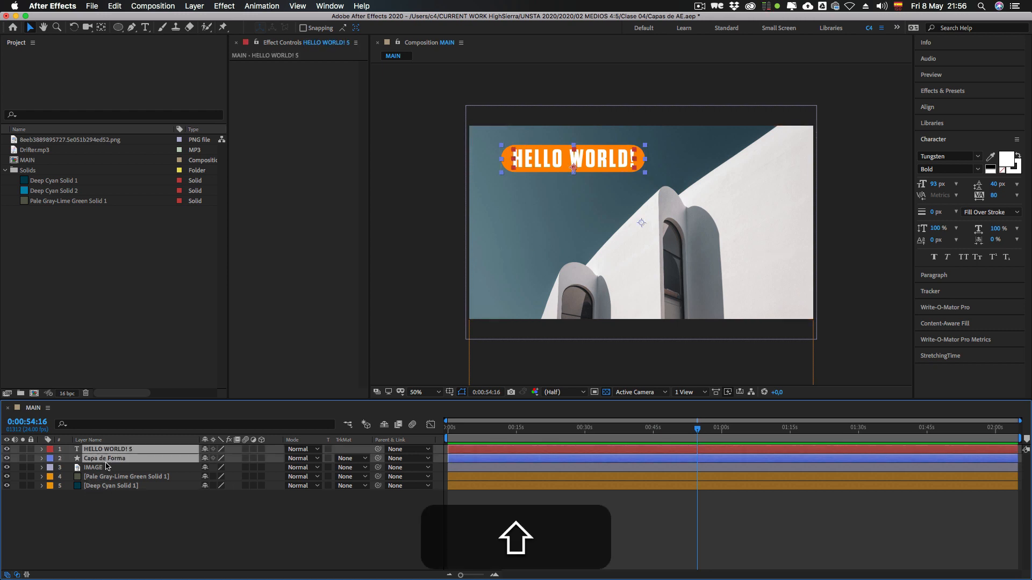
left_click_drag(578, 172, 531, 160)
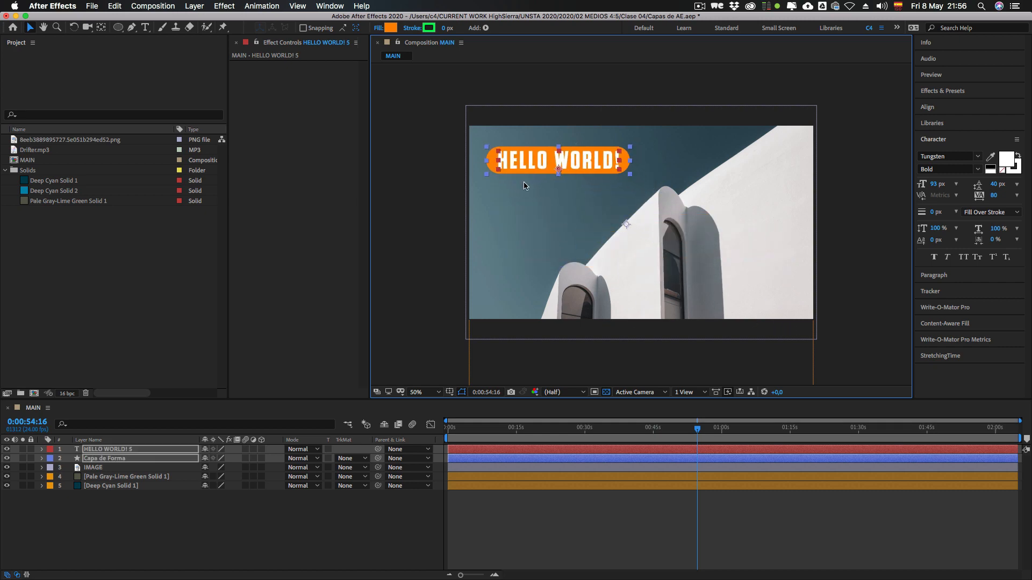
Step: Change the fill color of the Capa de Forma shape to black
left_click(492, 163)
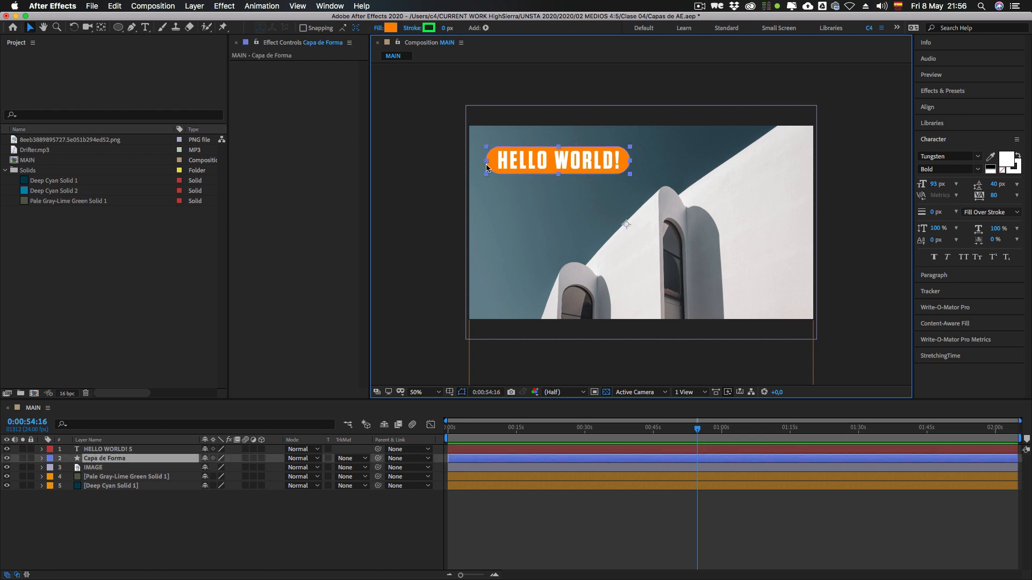
left_click(391, 28)
left_click_drag(258, 277, 228, 289)
left_click(451, 155)
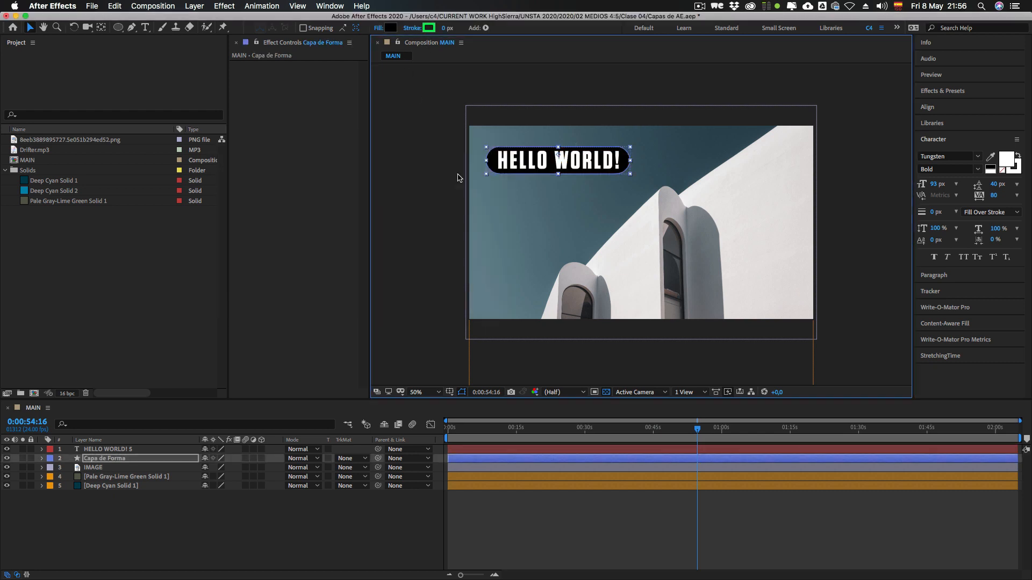
Step: Move the HELLO WORLD! 5 text and the black shape together to the upper right part of the image
left_click(108, 449, "shift")
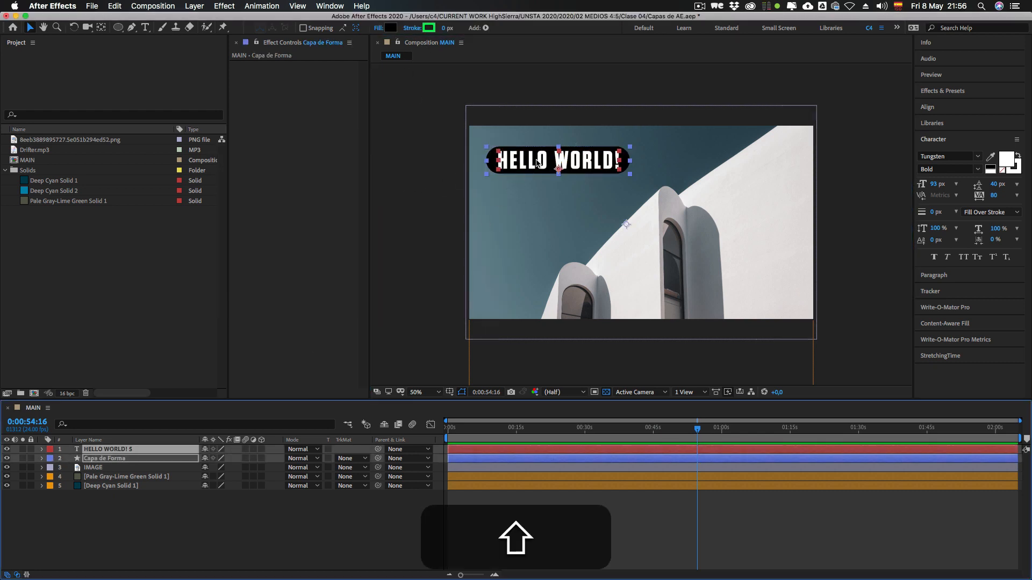
left_click_drag(532, 160, 676, 145)
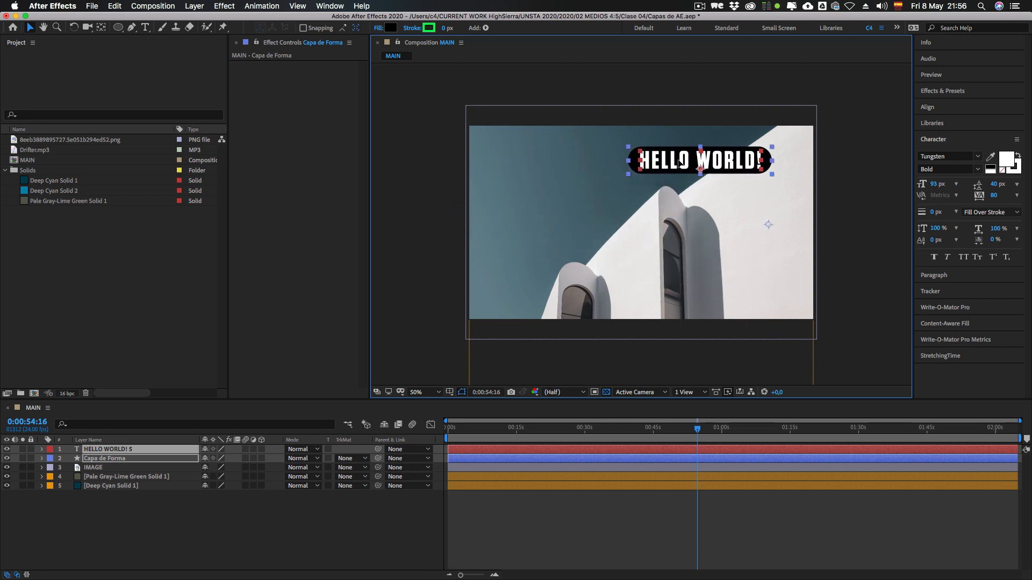
Step: Move only the HELLO WORLD! 5 text off the black shape and place it back on the shape
left_click(100, 461)
left_click(109, 450)
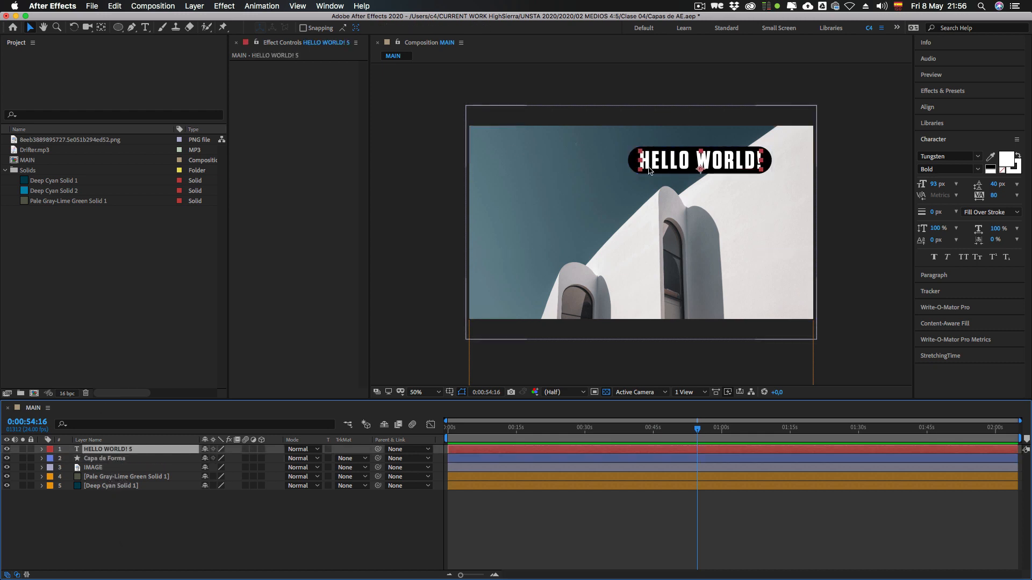
left_click_drag(662, 162, 537, 164)
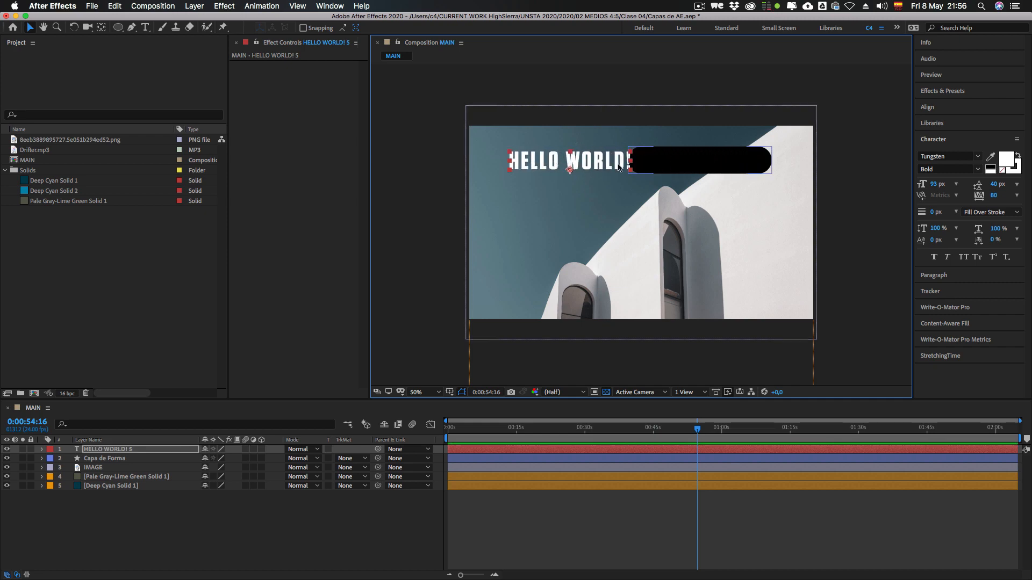
left_click_drag(614, 164, 748, 165)
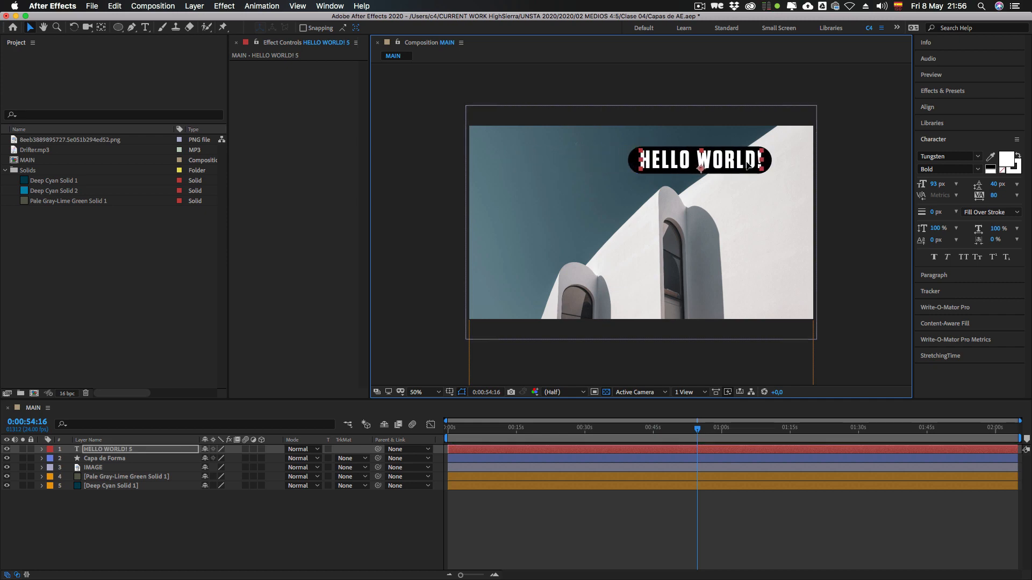
Step: Try moving only the black shape away from its text and undo the move
left_click(634, 163)
left_click_drag(629, 160, 573, 193)
key("super+z")
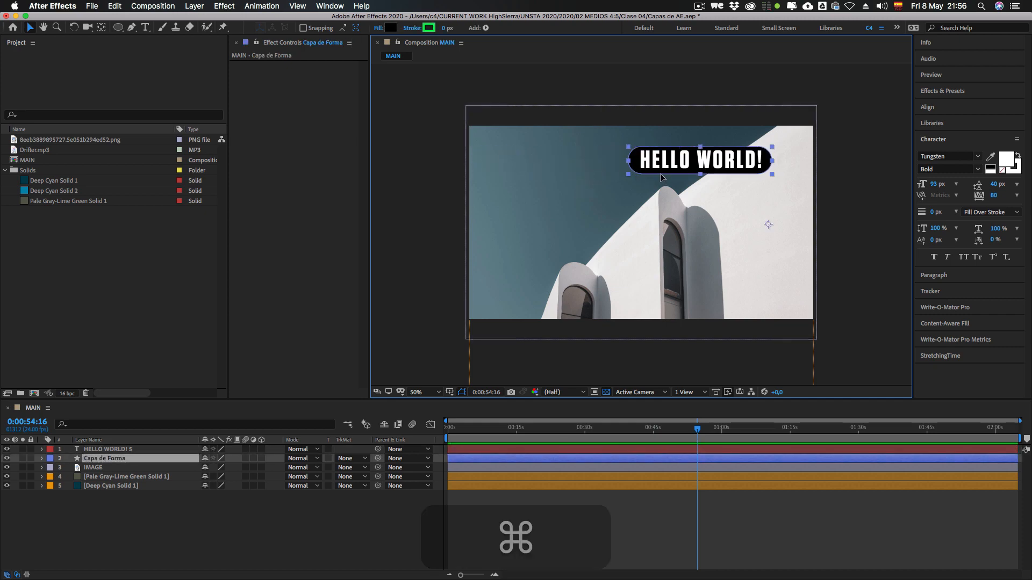
key("super+z")
key("super+z")
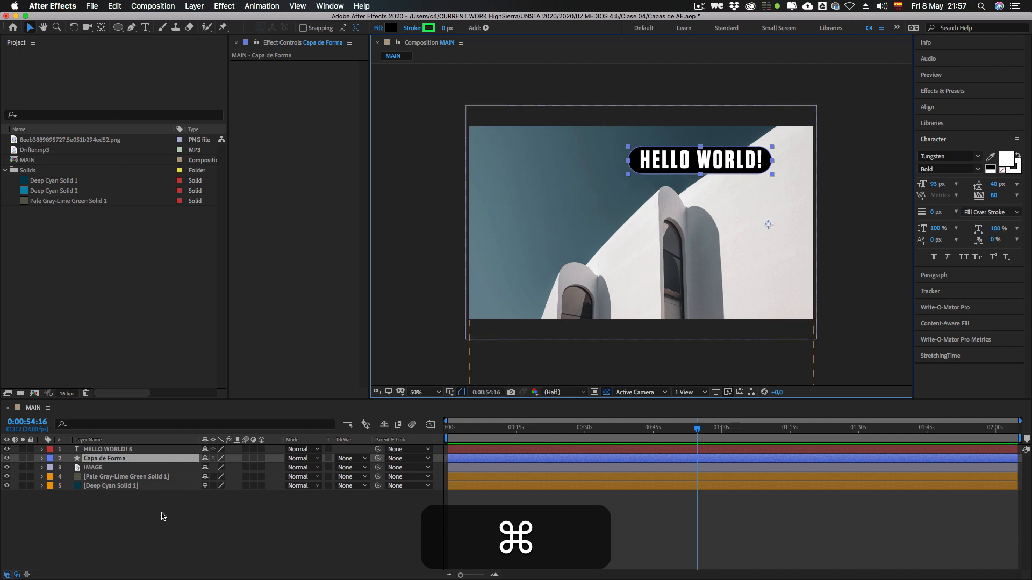
left_click(153, 459)
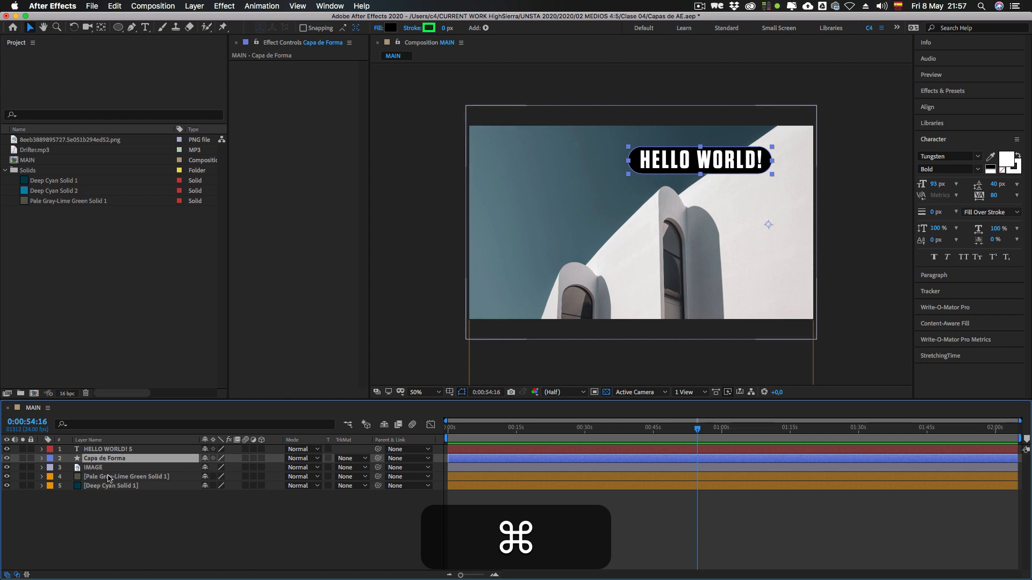
key("super+shift+a")
key("super+Down")
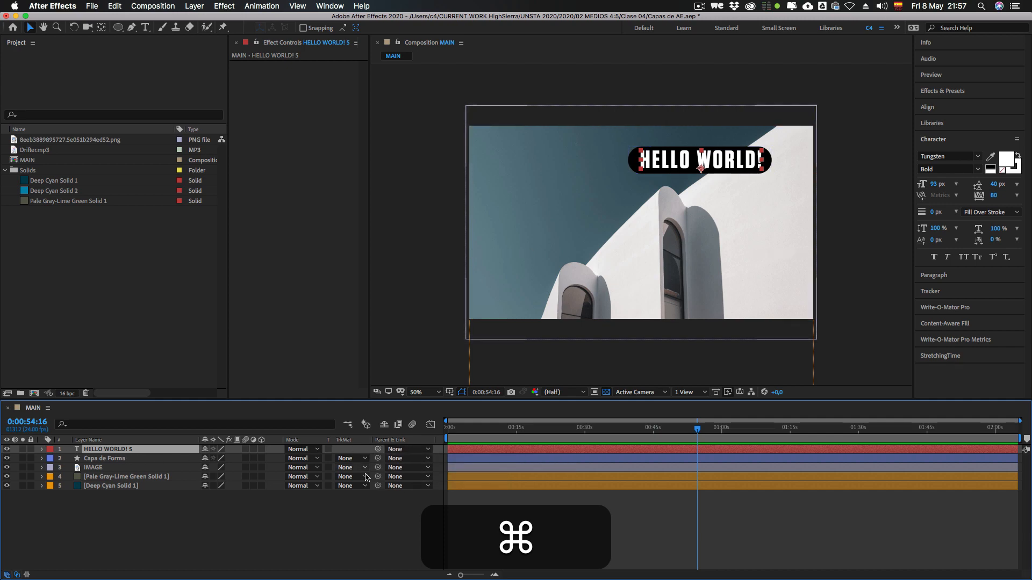
left_click(100, 451, "super")
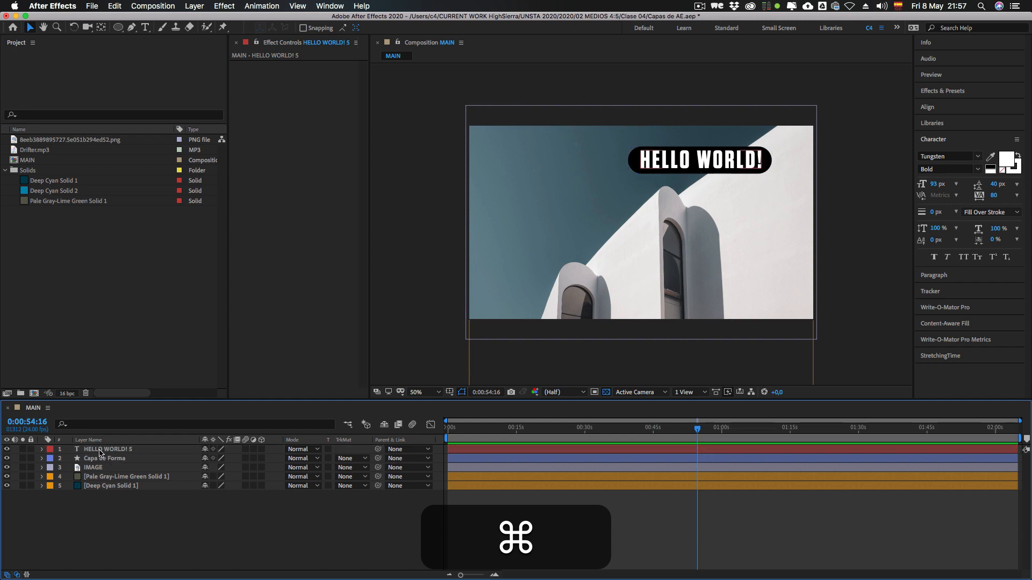
left_click(95, 448, "super")
left_click(129, 458, "super")
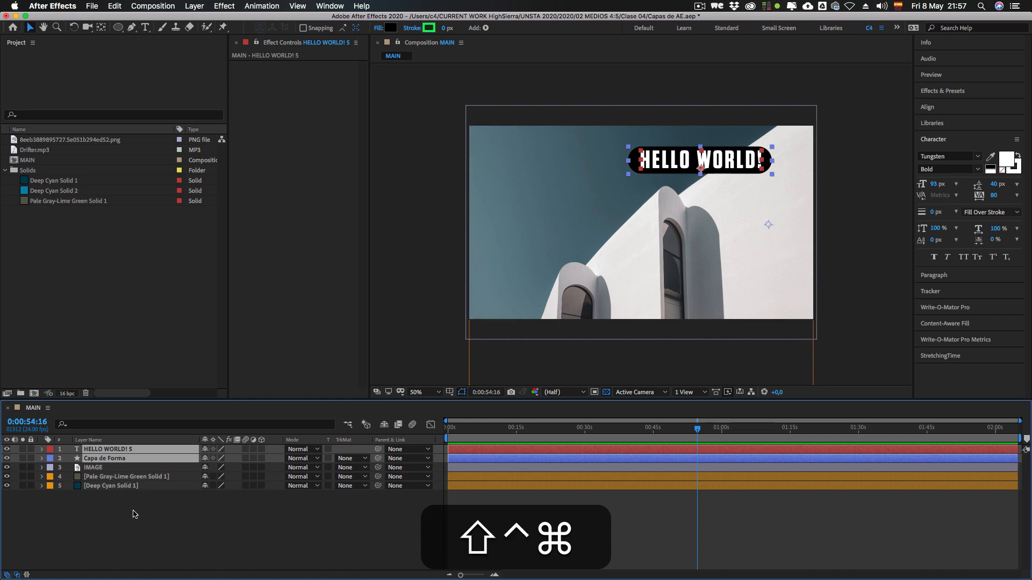
key("super+shift+a")
left_click(112, 450)
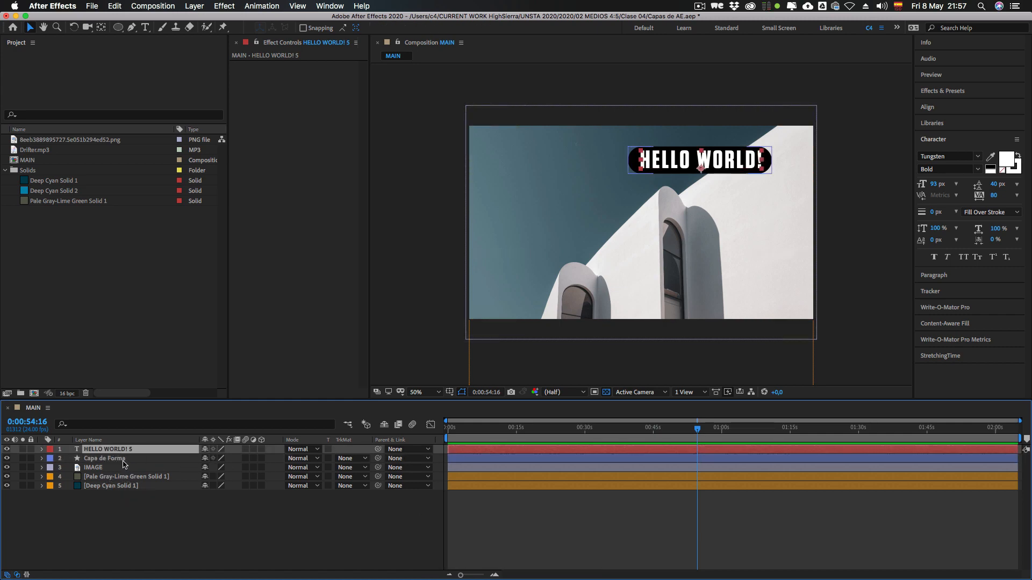
left_click(364, 528)
Step: Set Capa de Forma as the parent of the HELLO WORLD! 5 layer
left_click(162, 451)
left_click(410, 451)
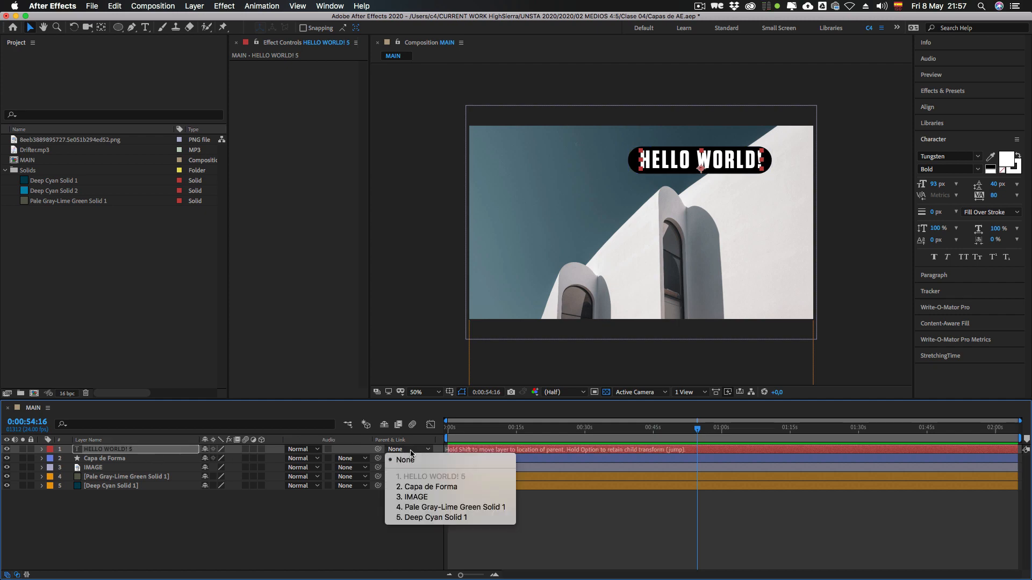
left_click(419, 488)
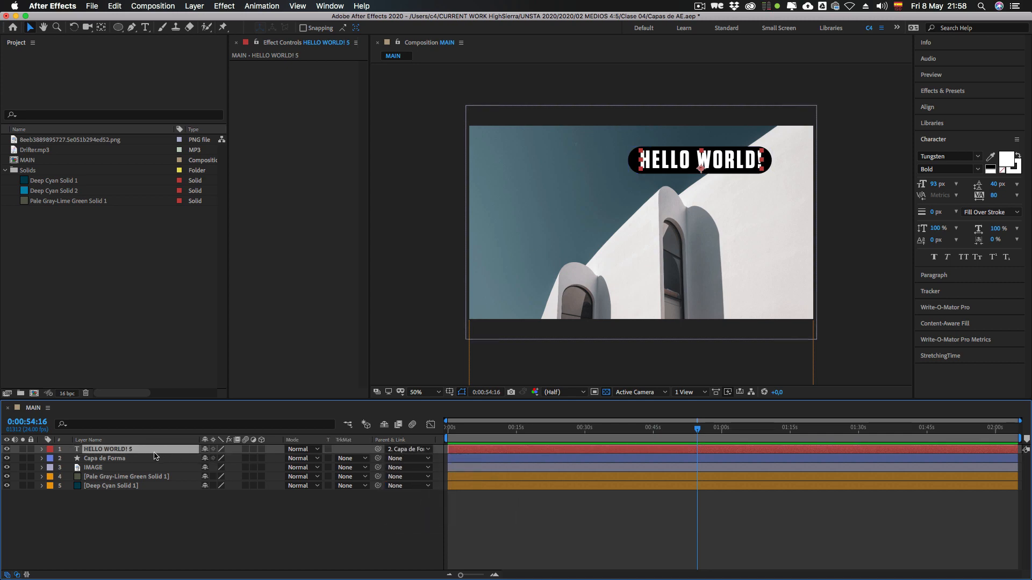
Step: Try moving the parented HELLO WORLD! 5 text on its own below the shape and undo the move
left_click(105, 460)
left_click(104, 449)
left_click_drag(666, 167, 666, 179)
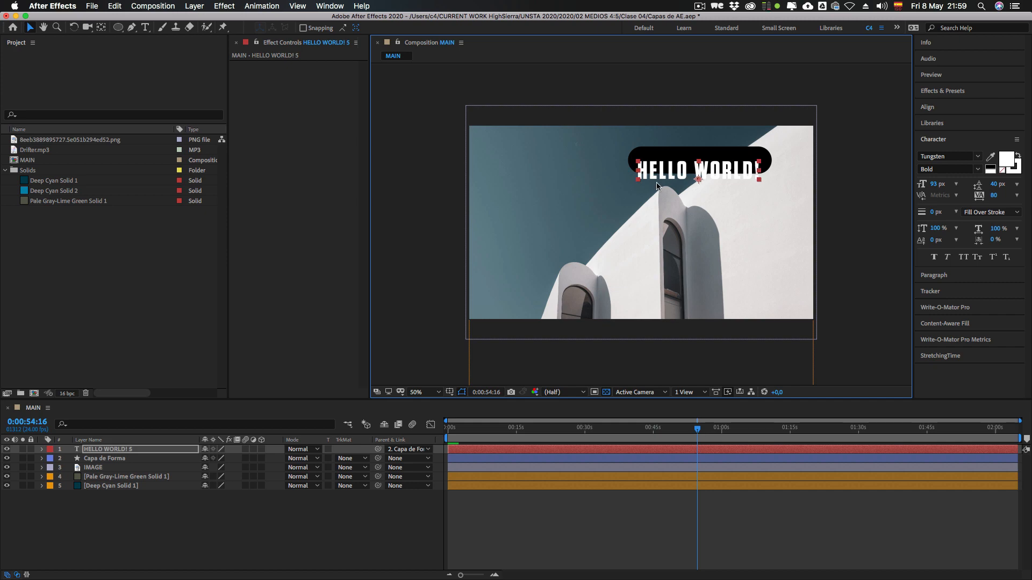
key("super+z")
Step: Move the Capa de Forma parent layer down and left so it sits near the upper middle of the image
left_click(130, 460)
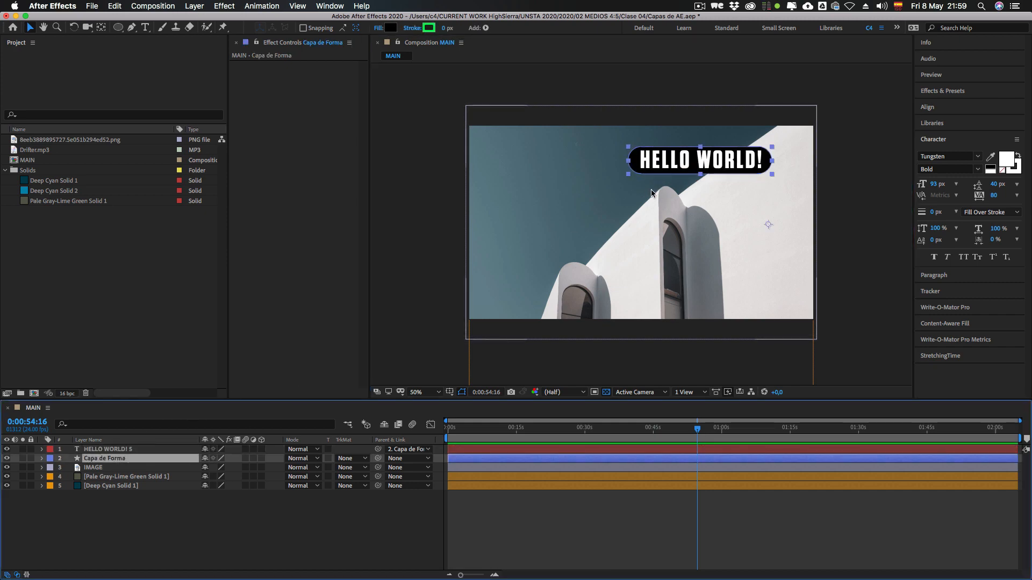
left_click_drag(644, 178, 586, 201)
left_click(130, 503)
Step: Reveal the Position of Capa de Forma, set its X value to 819 and collapse the layer's properties
left_click(110, 460)
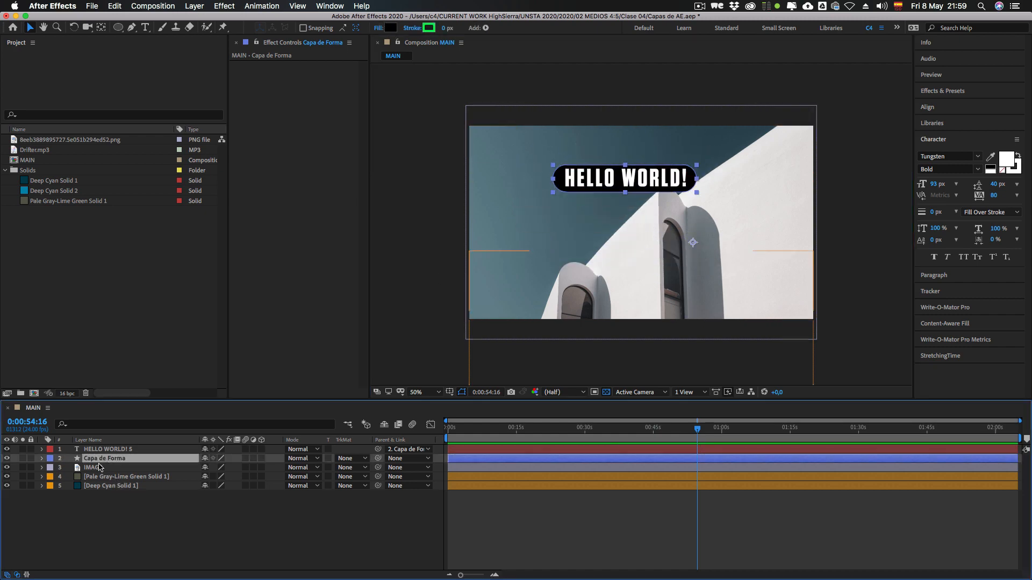
key("p")
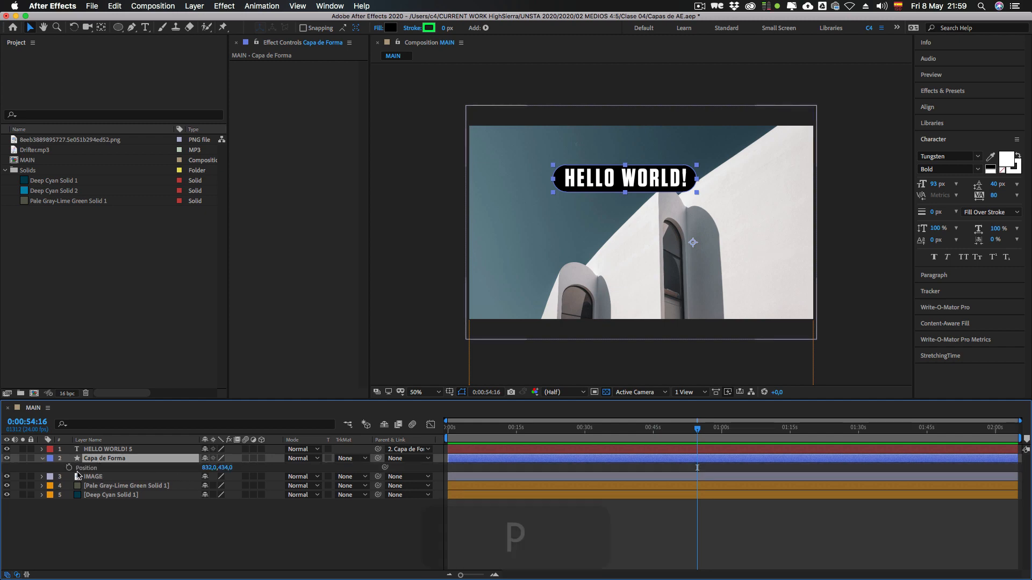
mouse_move(206, 468)
left_mouse_down()
mouse_move(287, 468)
mouse_move(136, 467)
mouse_move(386, 467)
mouse_move(129, 468)
mouse_move(276, 467)
mouse_move(199, 468)
left_mouse_up()
left_click(91, 447)
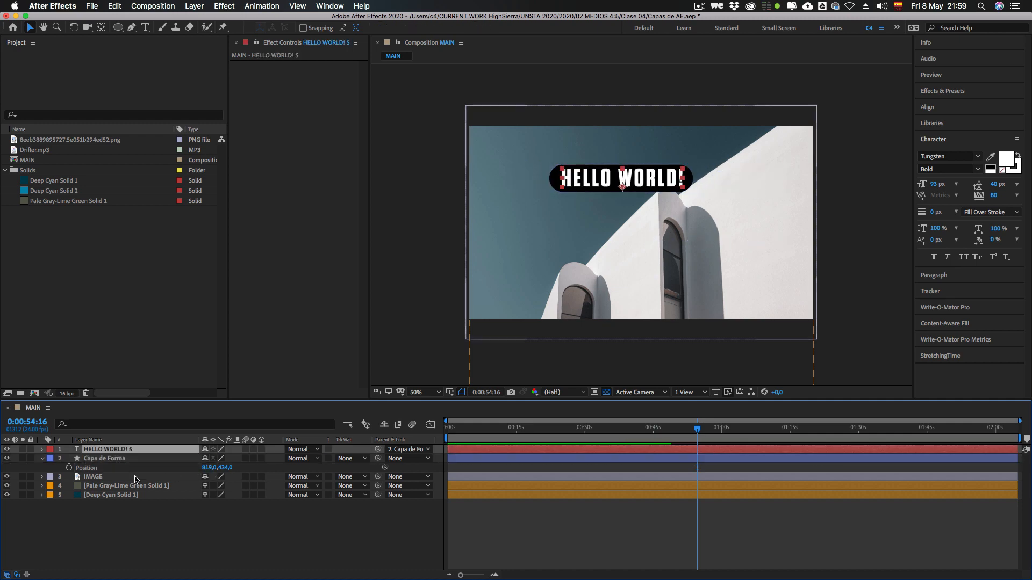
left_click(43, 459)
Step: Remove the parent link from the HELLO WORLD! 5 layer by setting its parent to None
left_click(409, 449)
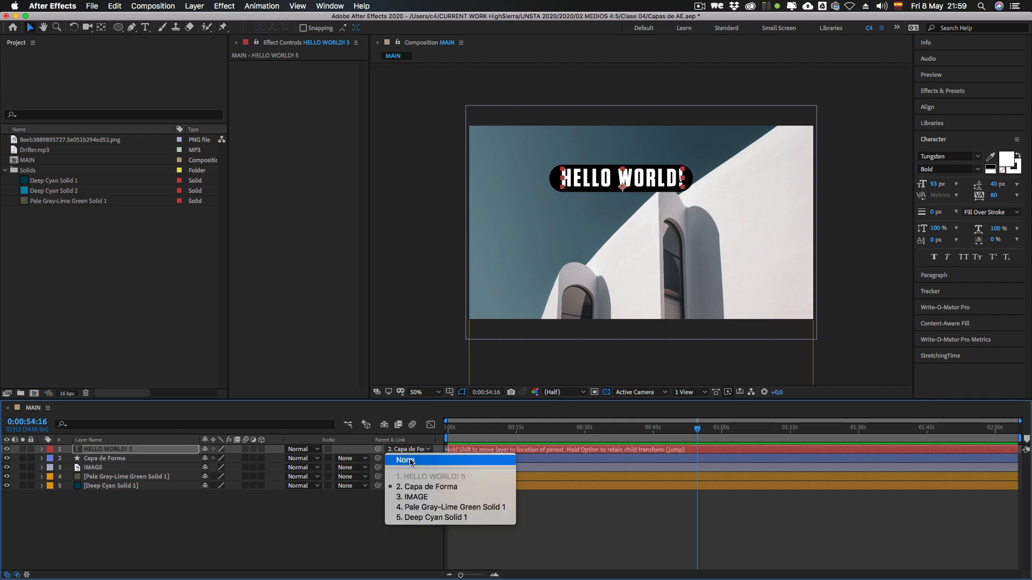
left_click(411, 462)
left_click(357, 525)
Step: Link the HELLO WORLD! 5 layer to Capa de Forma as its parent using the parent pick whip
left_click(134, 459)
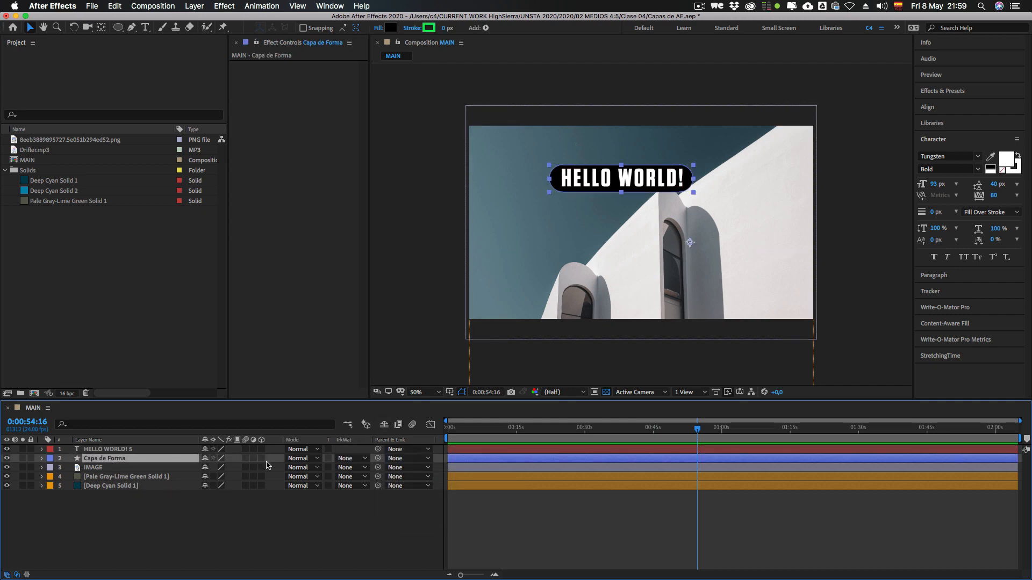
left_click(121, 449)
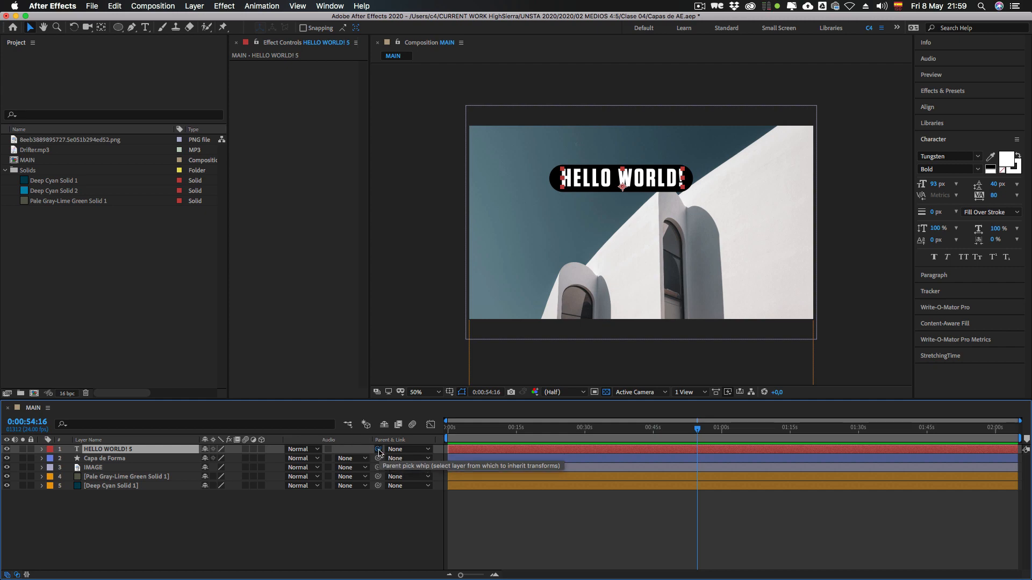
left_click_drag(208, 452, 120, 461)
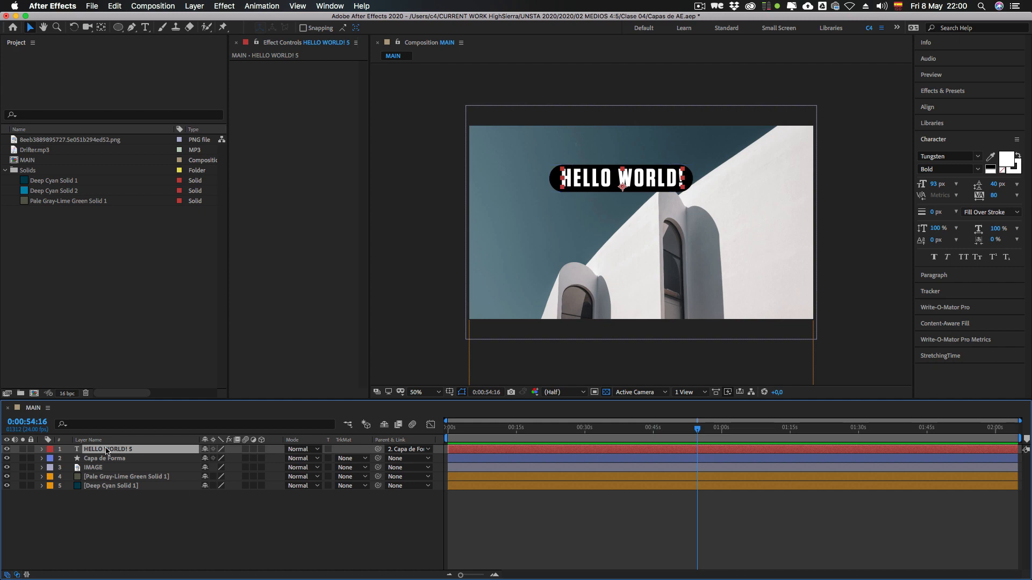
Step: Try rotating the Capa de Forma parent layer, undo the rotation and deselect the layer
left_click(119, 461)
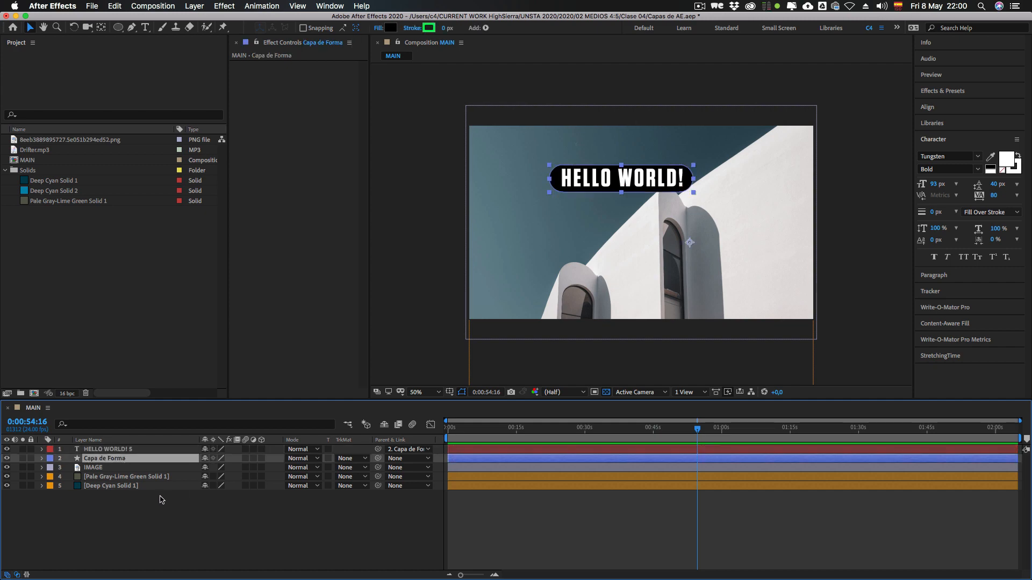
key("r")
mouse_move(213, 468)
left_mouse_down()
mouse_move(245, 468)
mouse_move(177, 468)
mouse_move(265, 465)
mouse_move(215, 468)
left_mouse_up()
key("super+z")
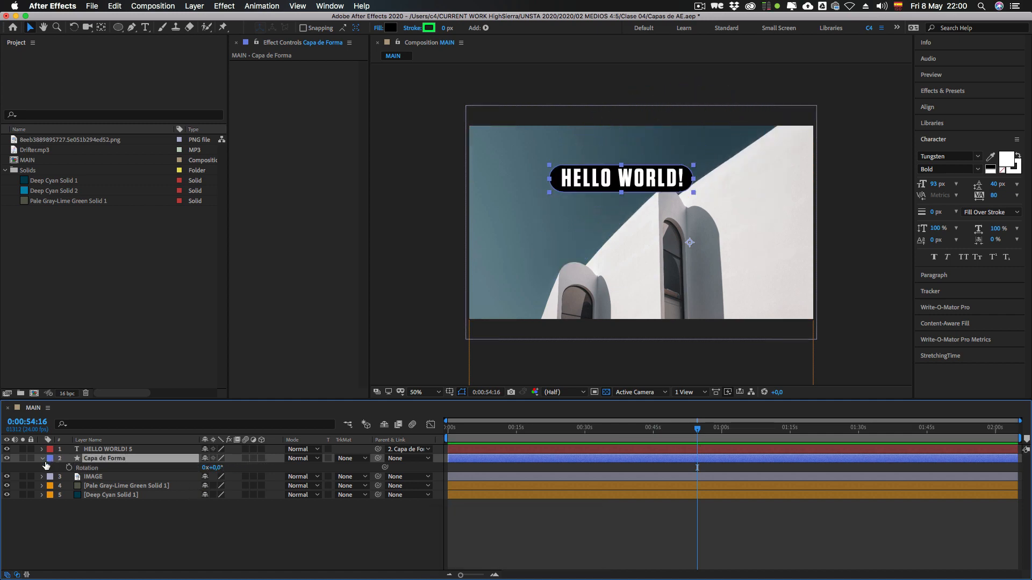
left_click(132, 524)
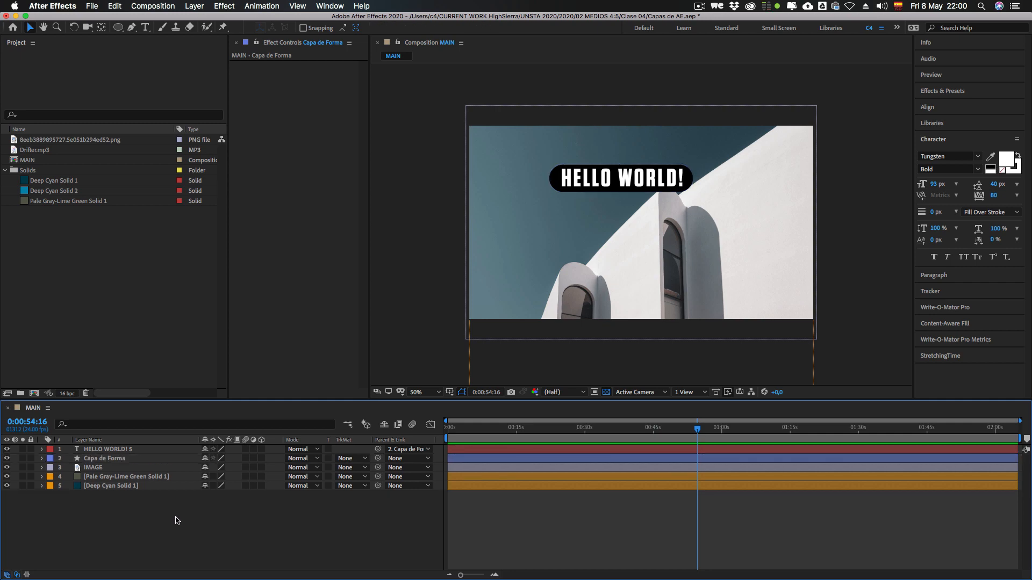